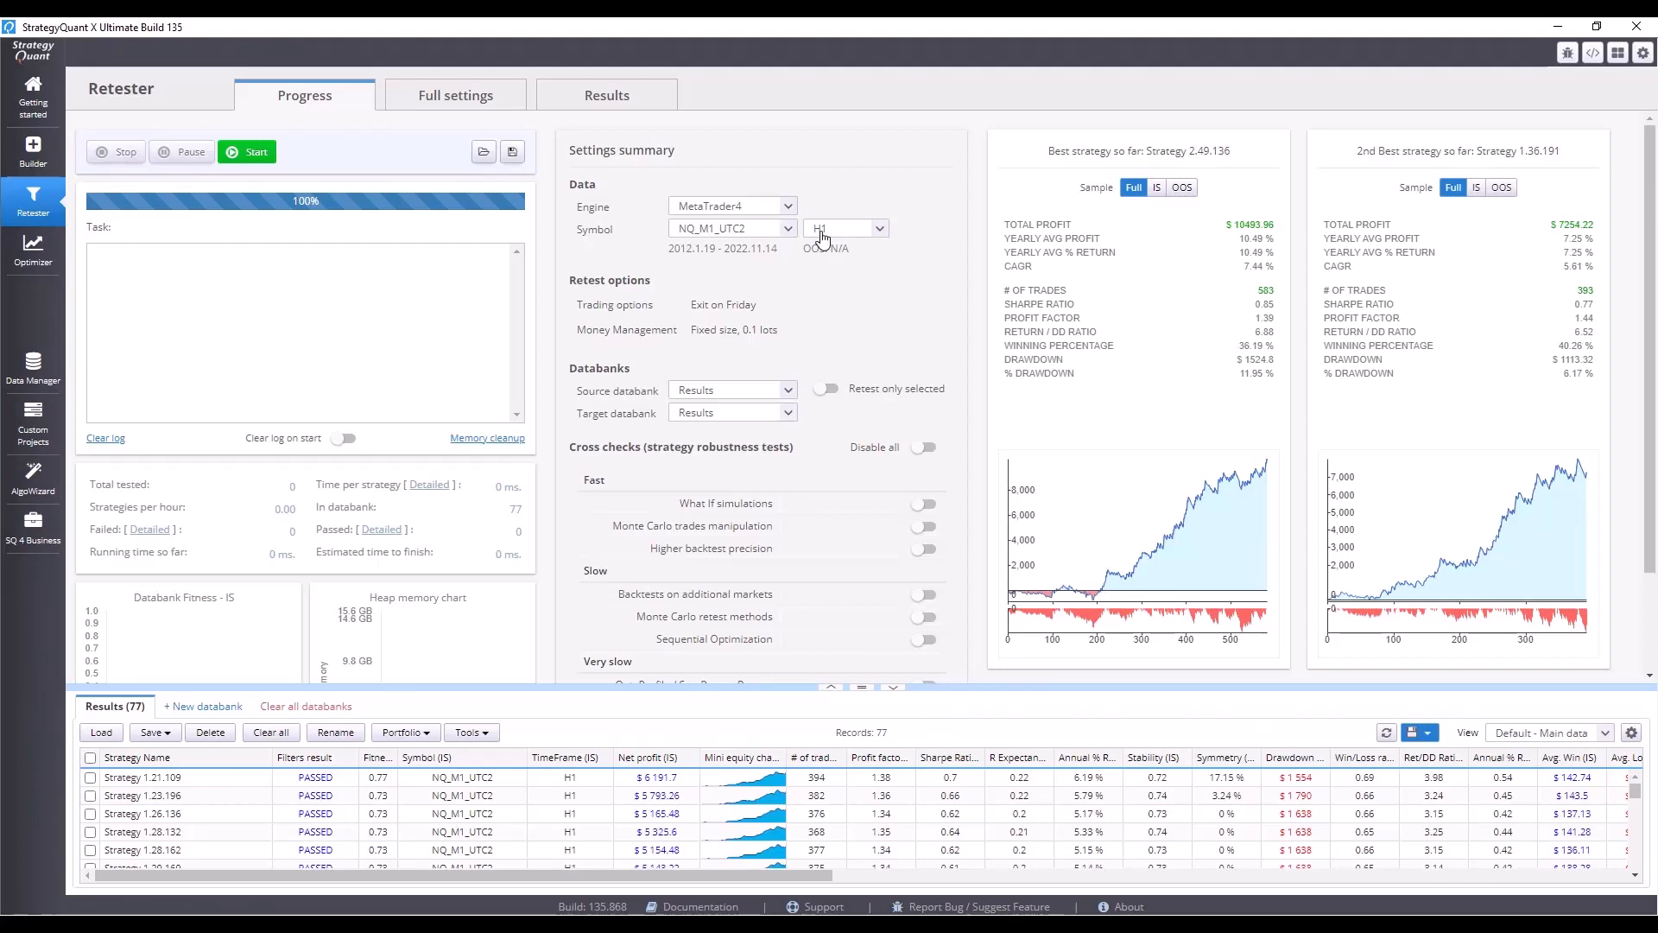
Open the full retest settings and review the backtest data and test parameters.
left_click(488, 98)
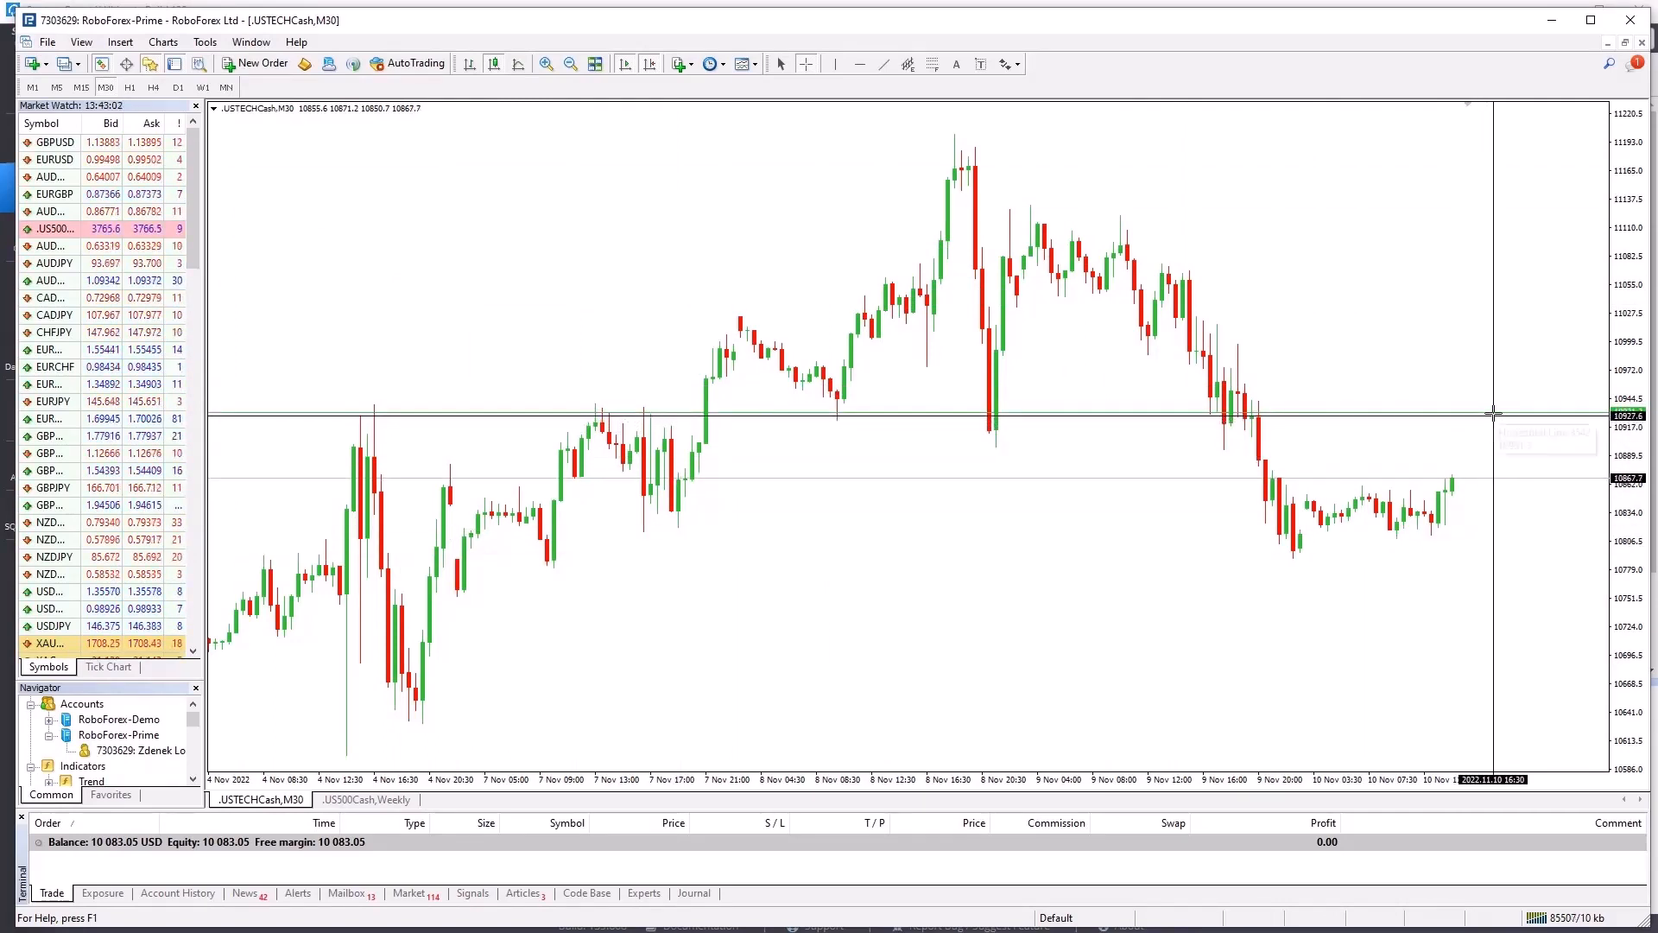
mouse_move(1494, 414)
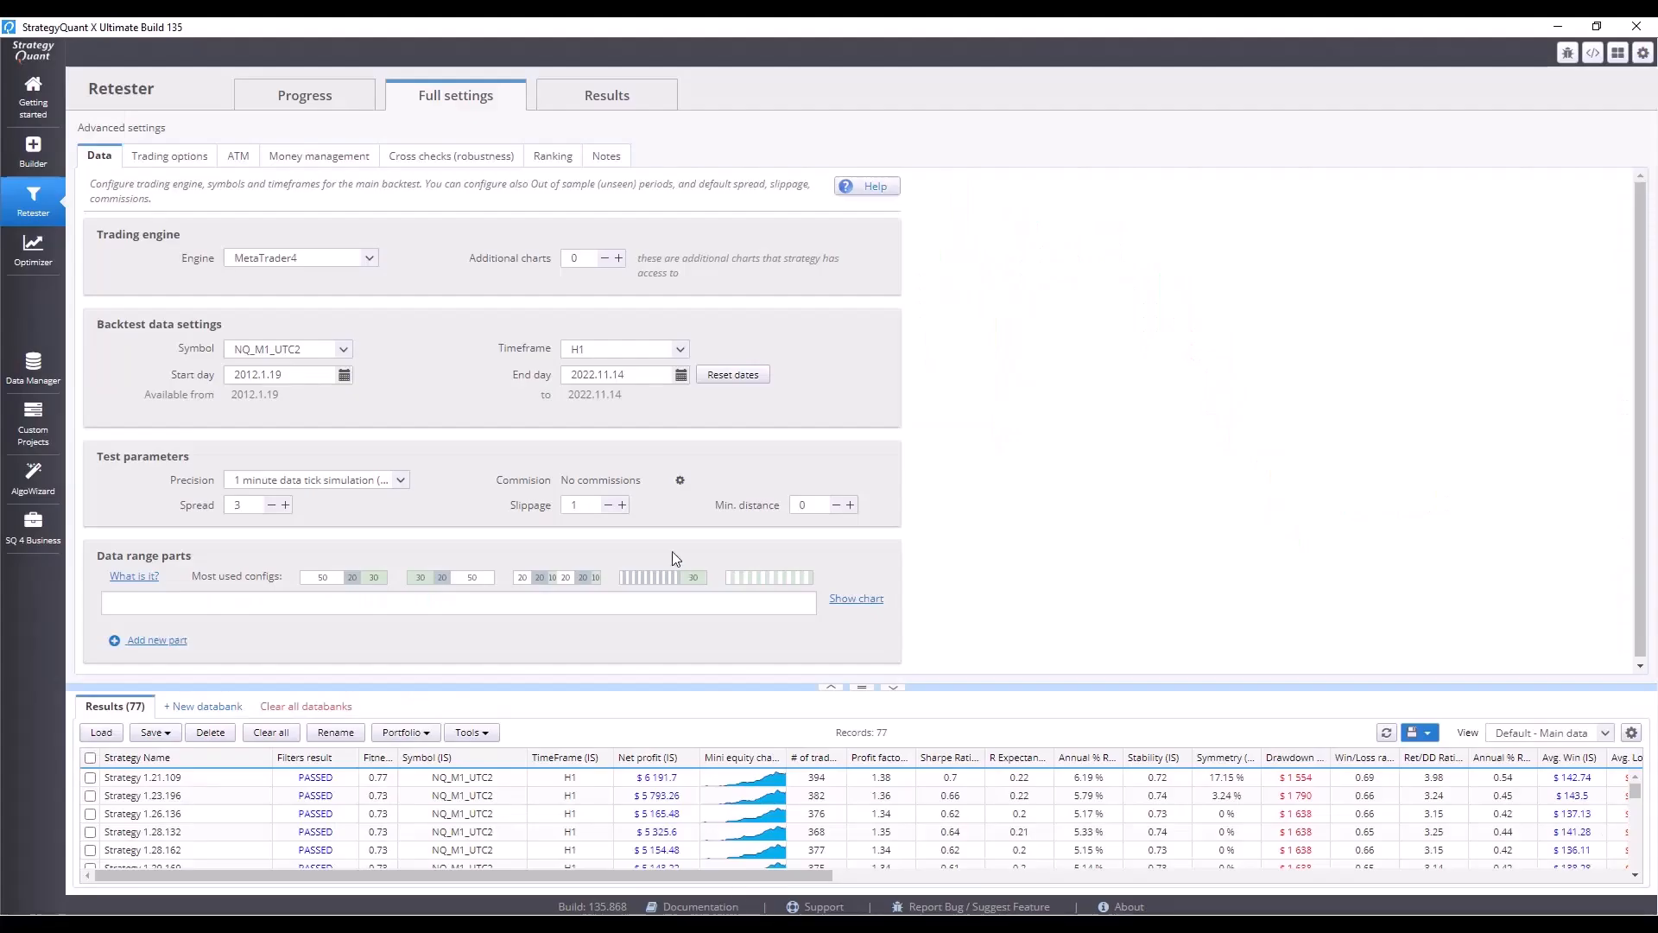
double_click(592, 503)
Set the Profit factor custom filter in the ranking settings to greater than 1.1.
left_click(549, 156)
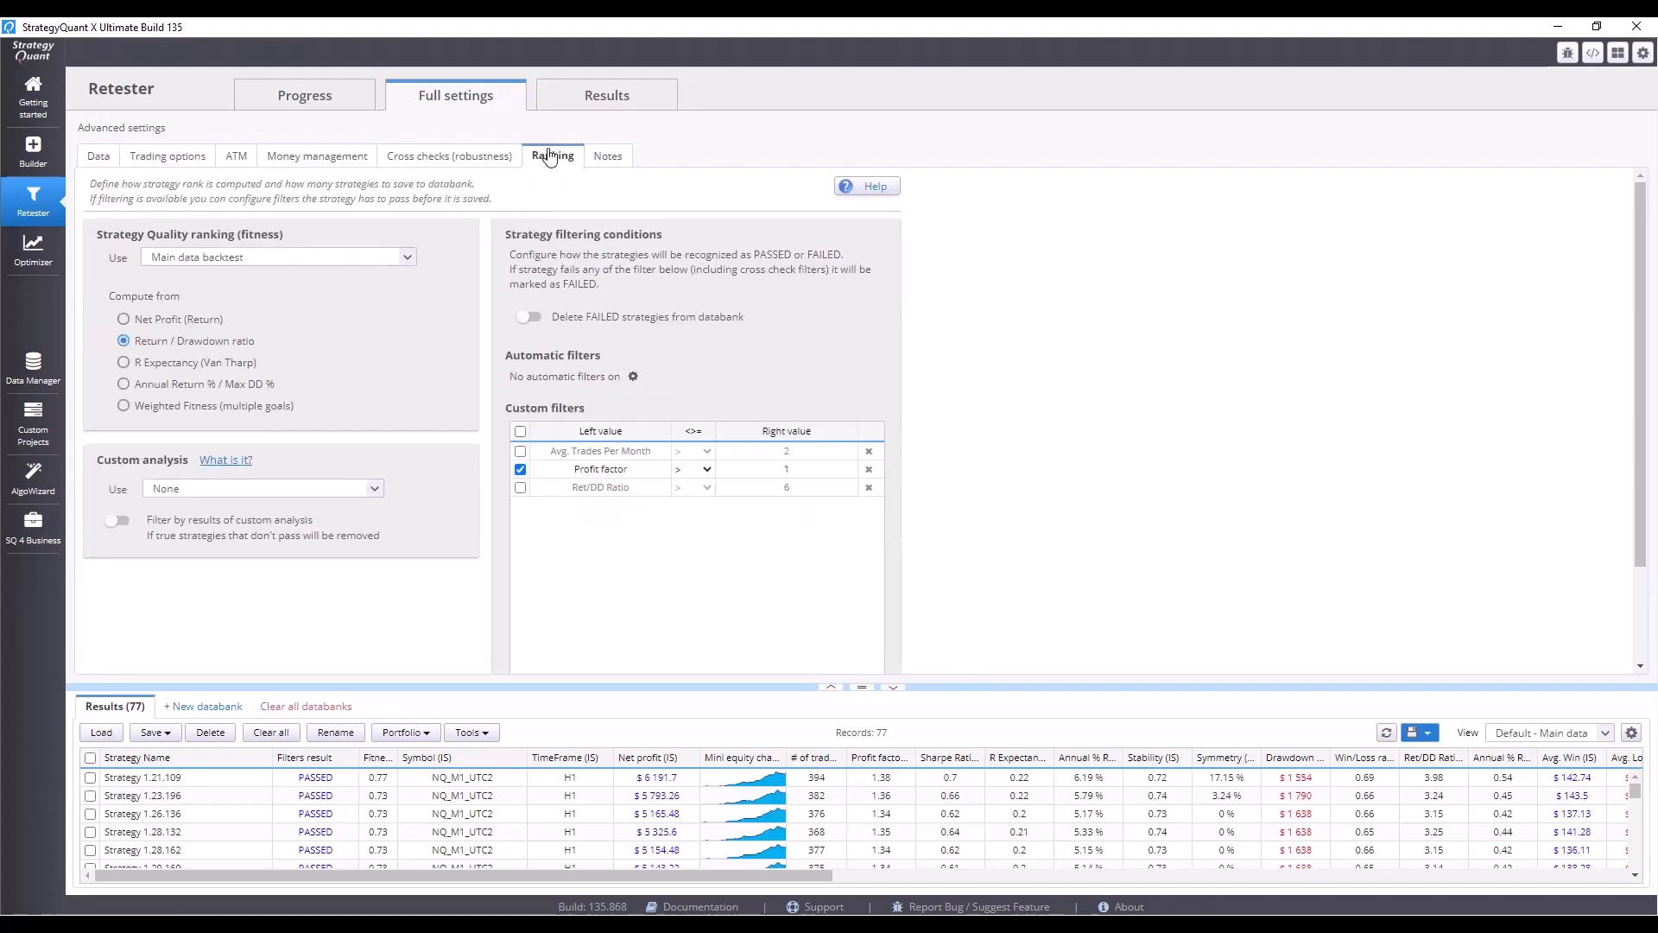
left_click(629, 476)
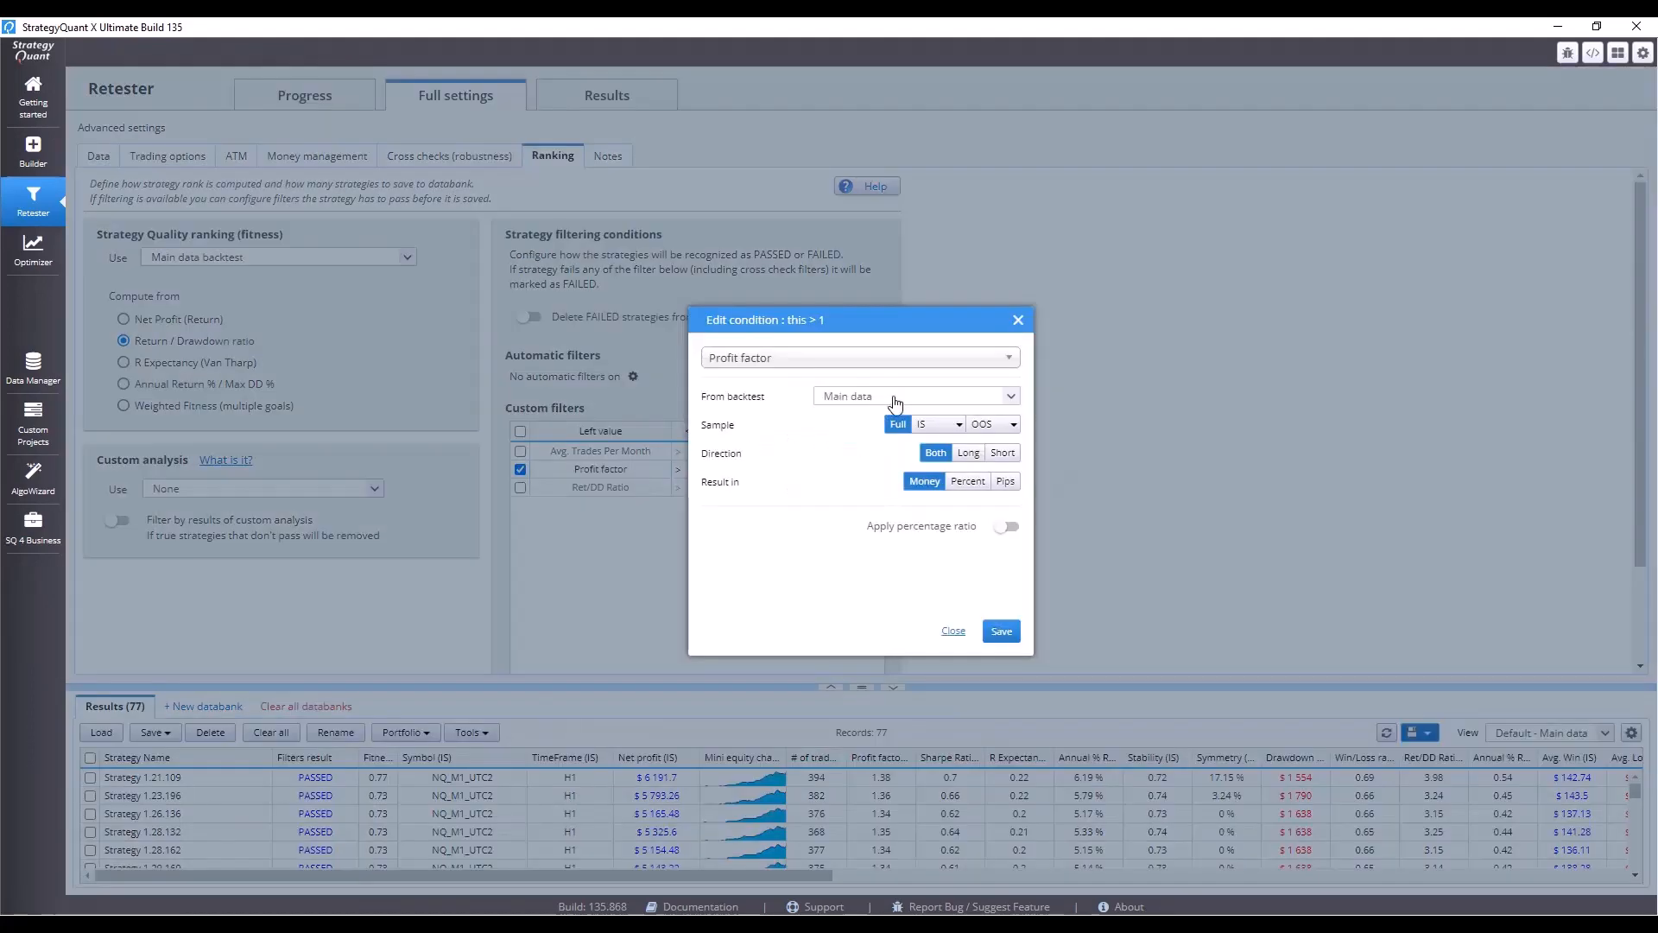
left_click(1018, 321)
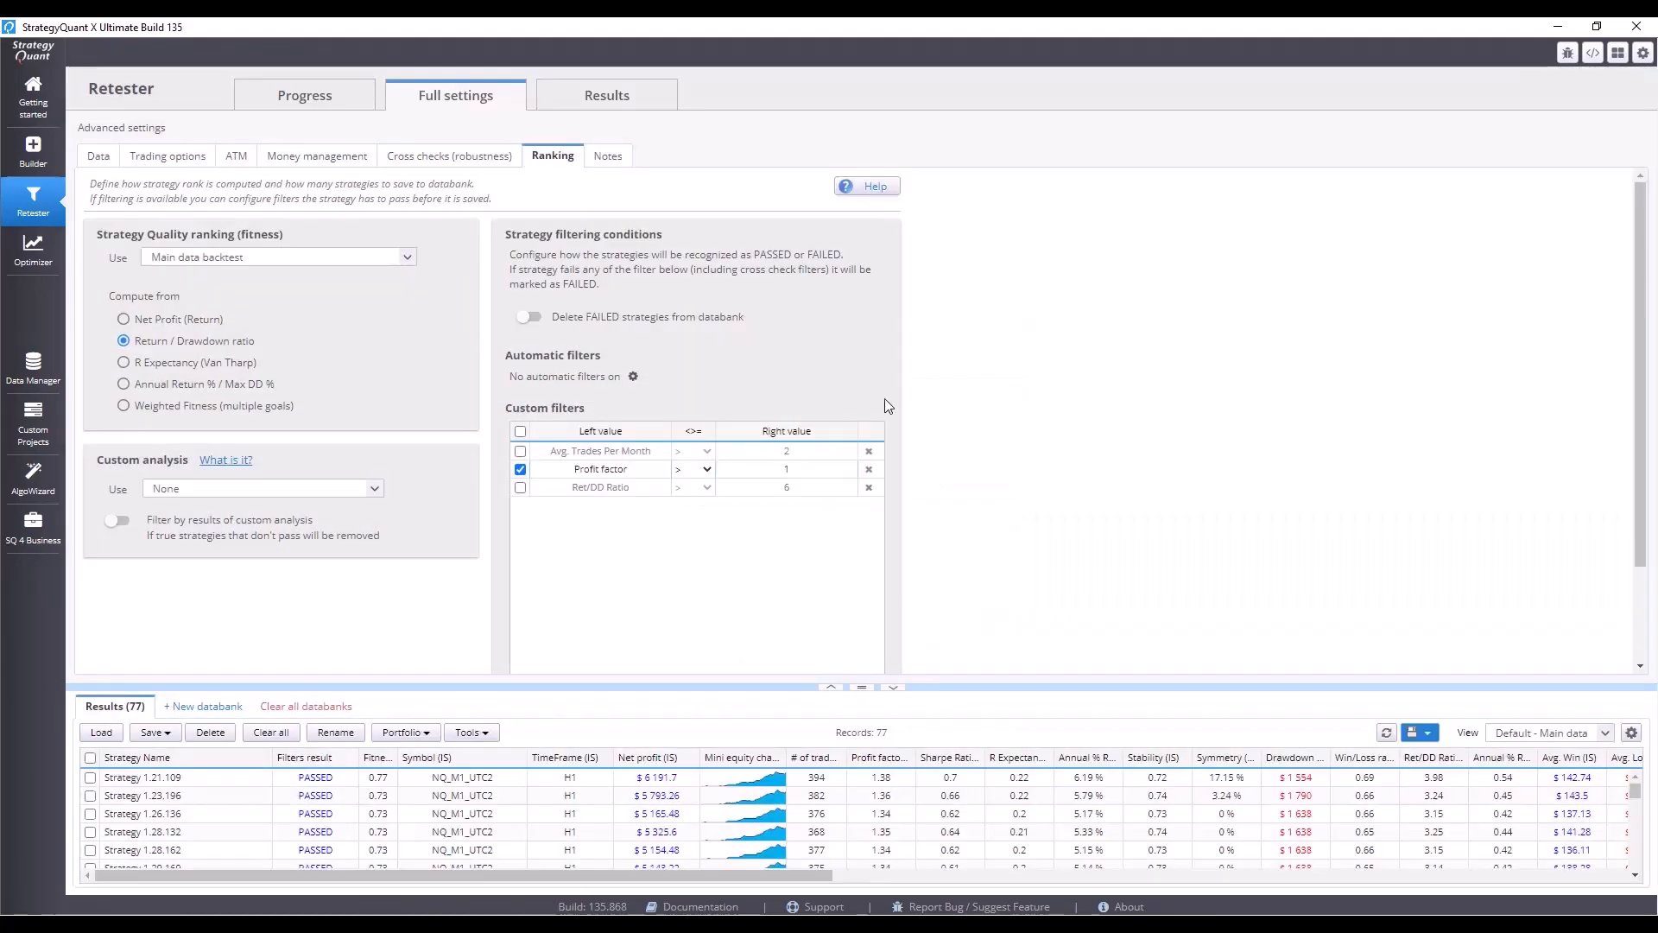
left_click(821, 467)
left_click(941, 393)
type(".1")
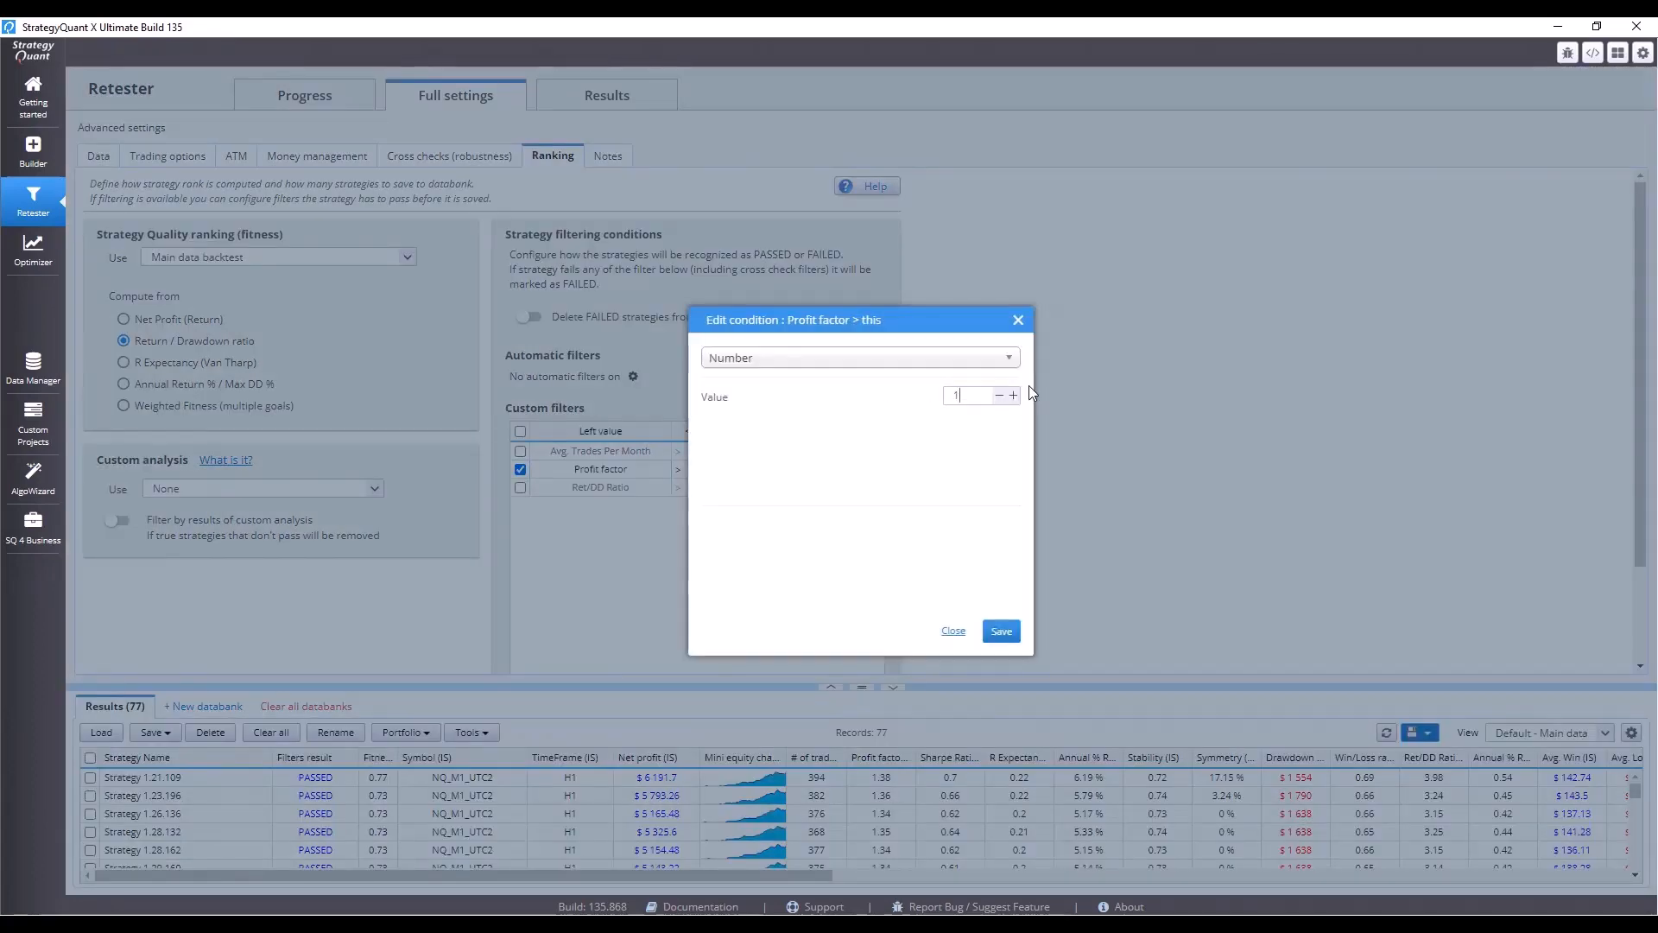
left_click(1001, 632)
Start the retest of the databank strategies.
left_click(336, 106)
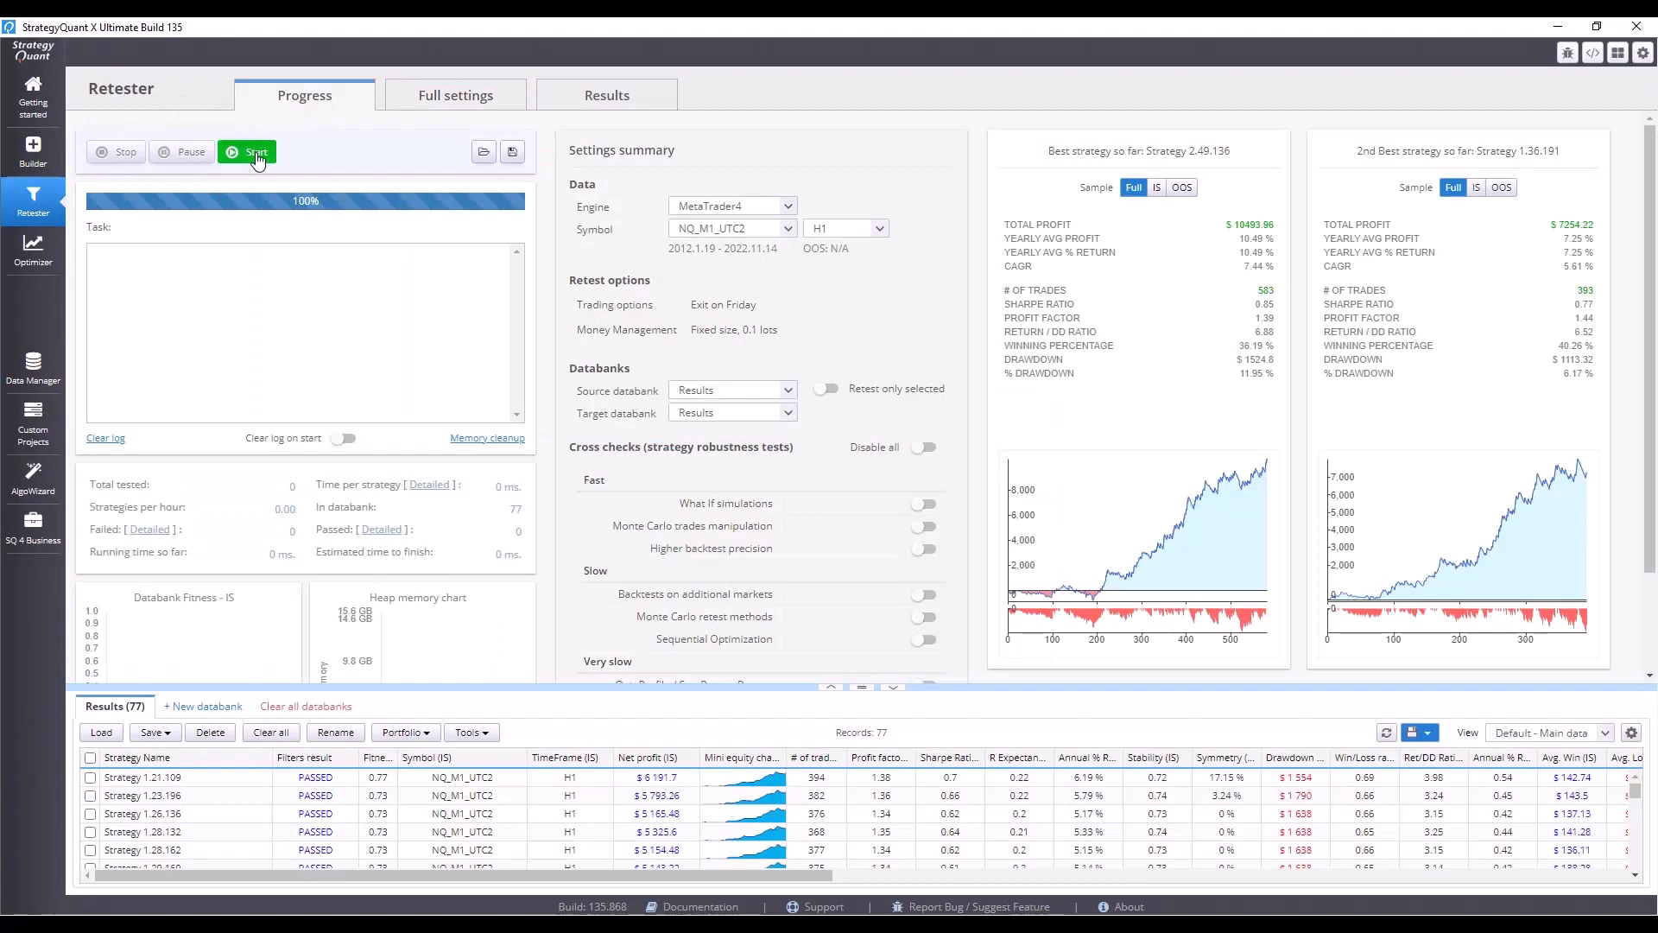
left_click(248, 152)
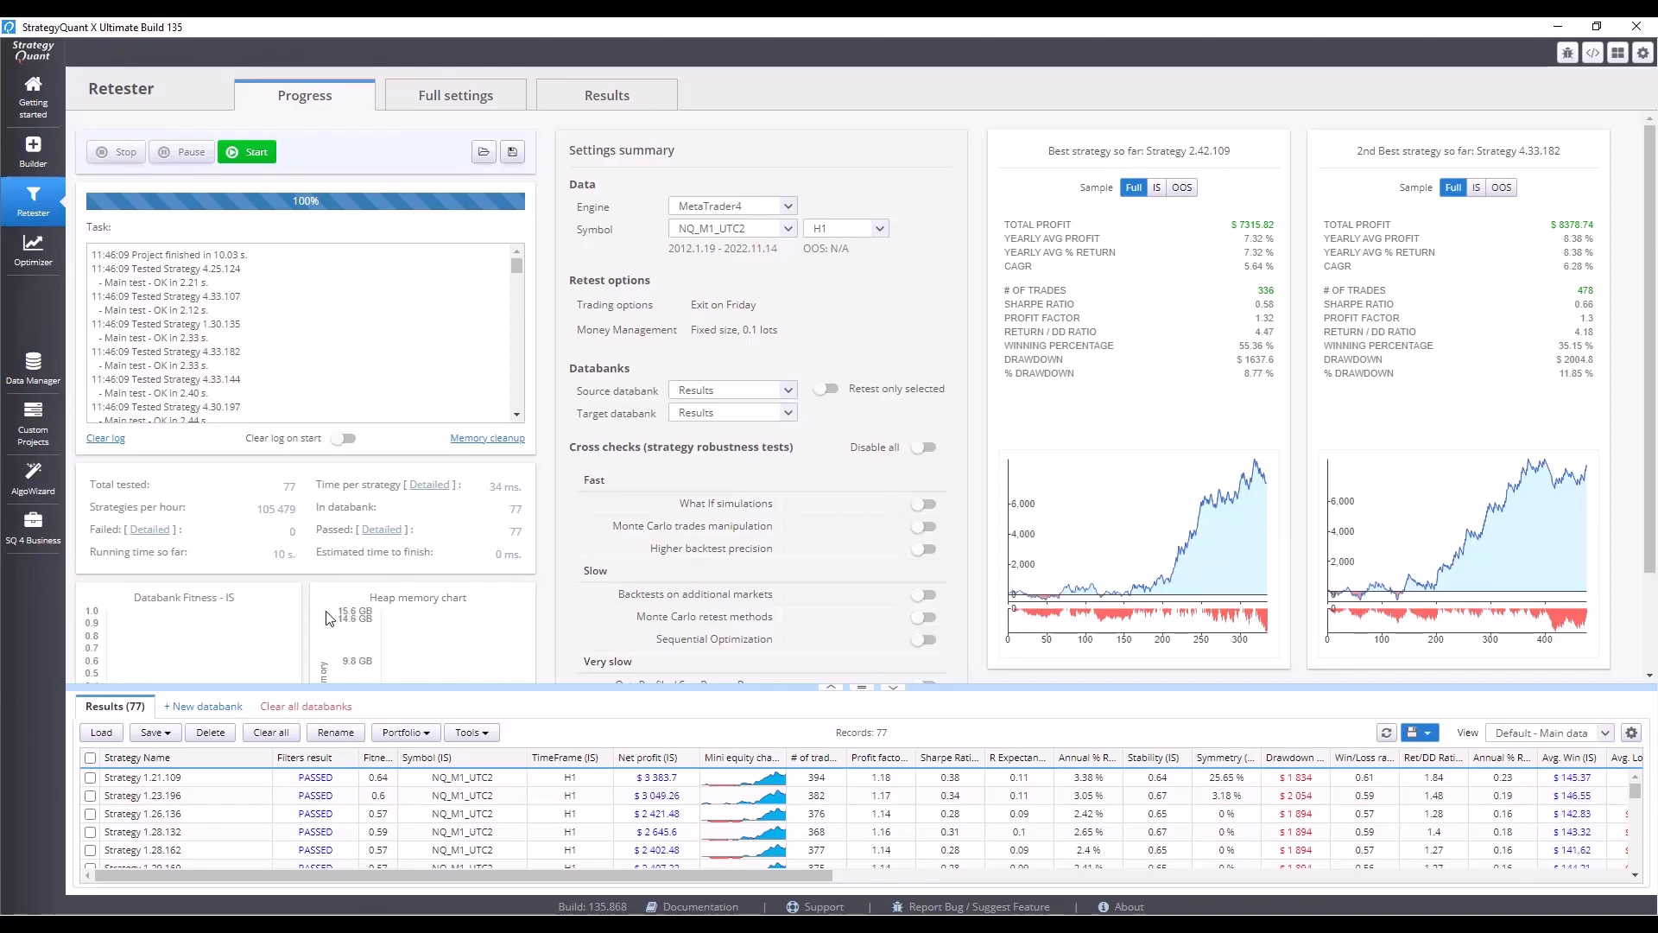
Enable the Monte Carlo trades manipulation cross check.
left_click(457, 98)
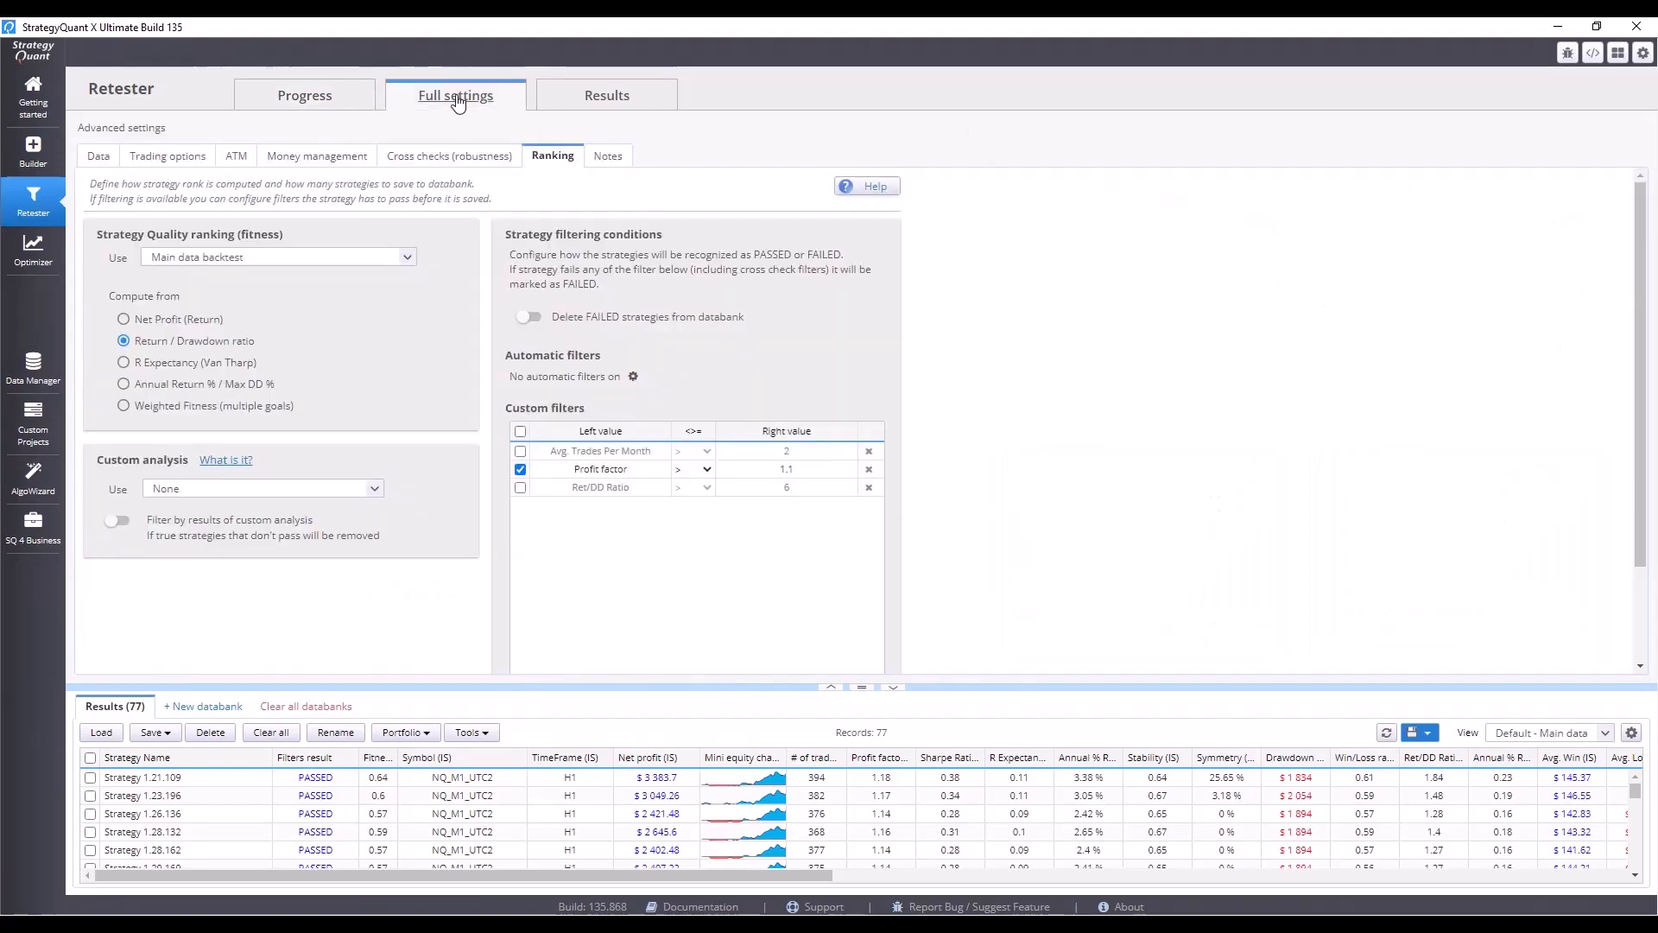
left_click(403, 159)
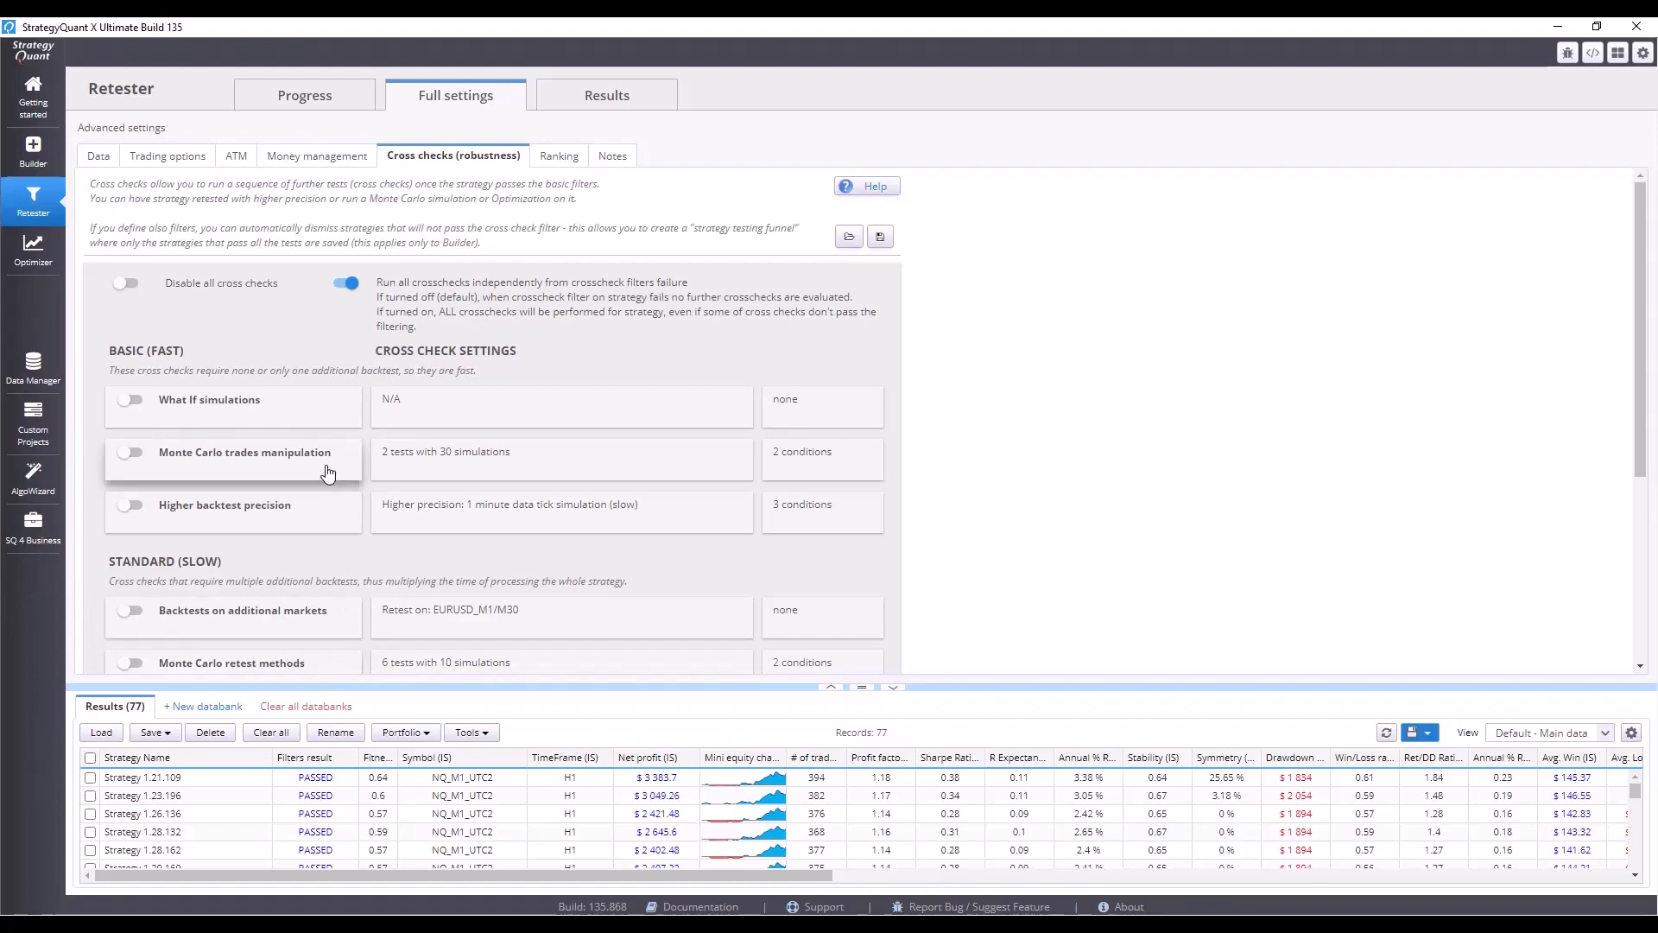
left_click(131, 454)
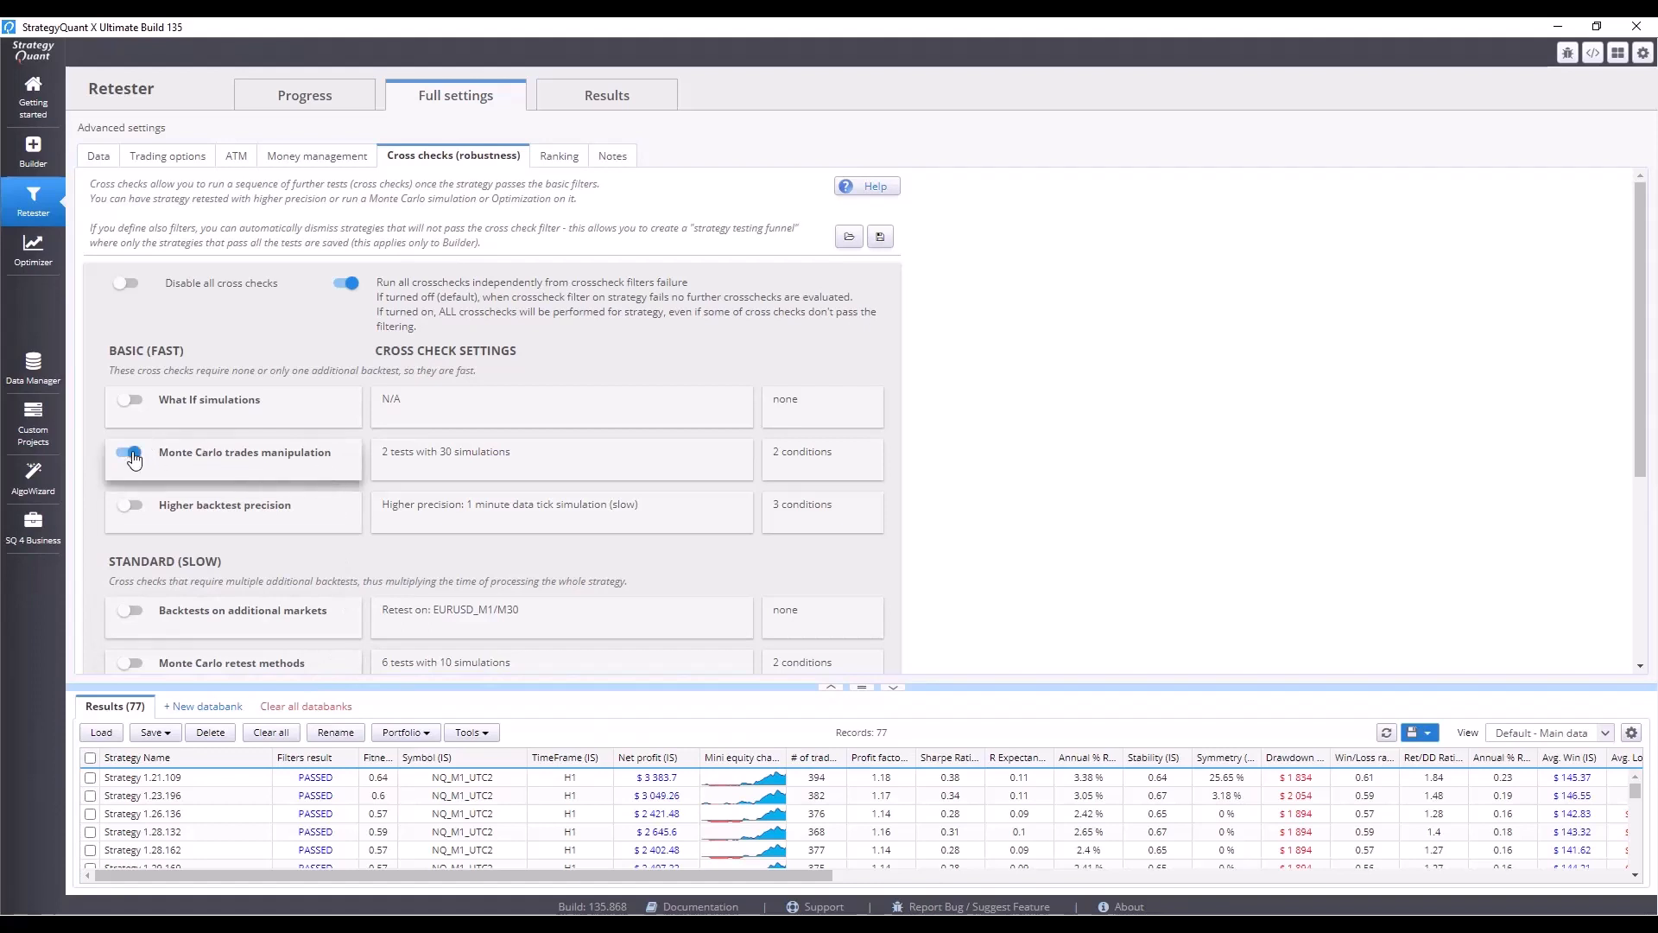
Set the Monte Carlo trades manipulation to 200 simulations, keeping only random trade skipping enabled.
left_click(457, 473)
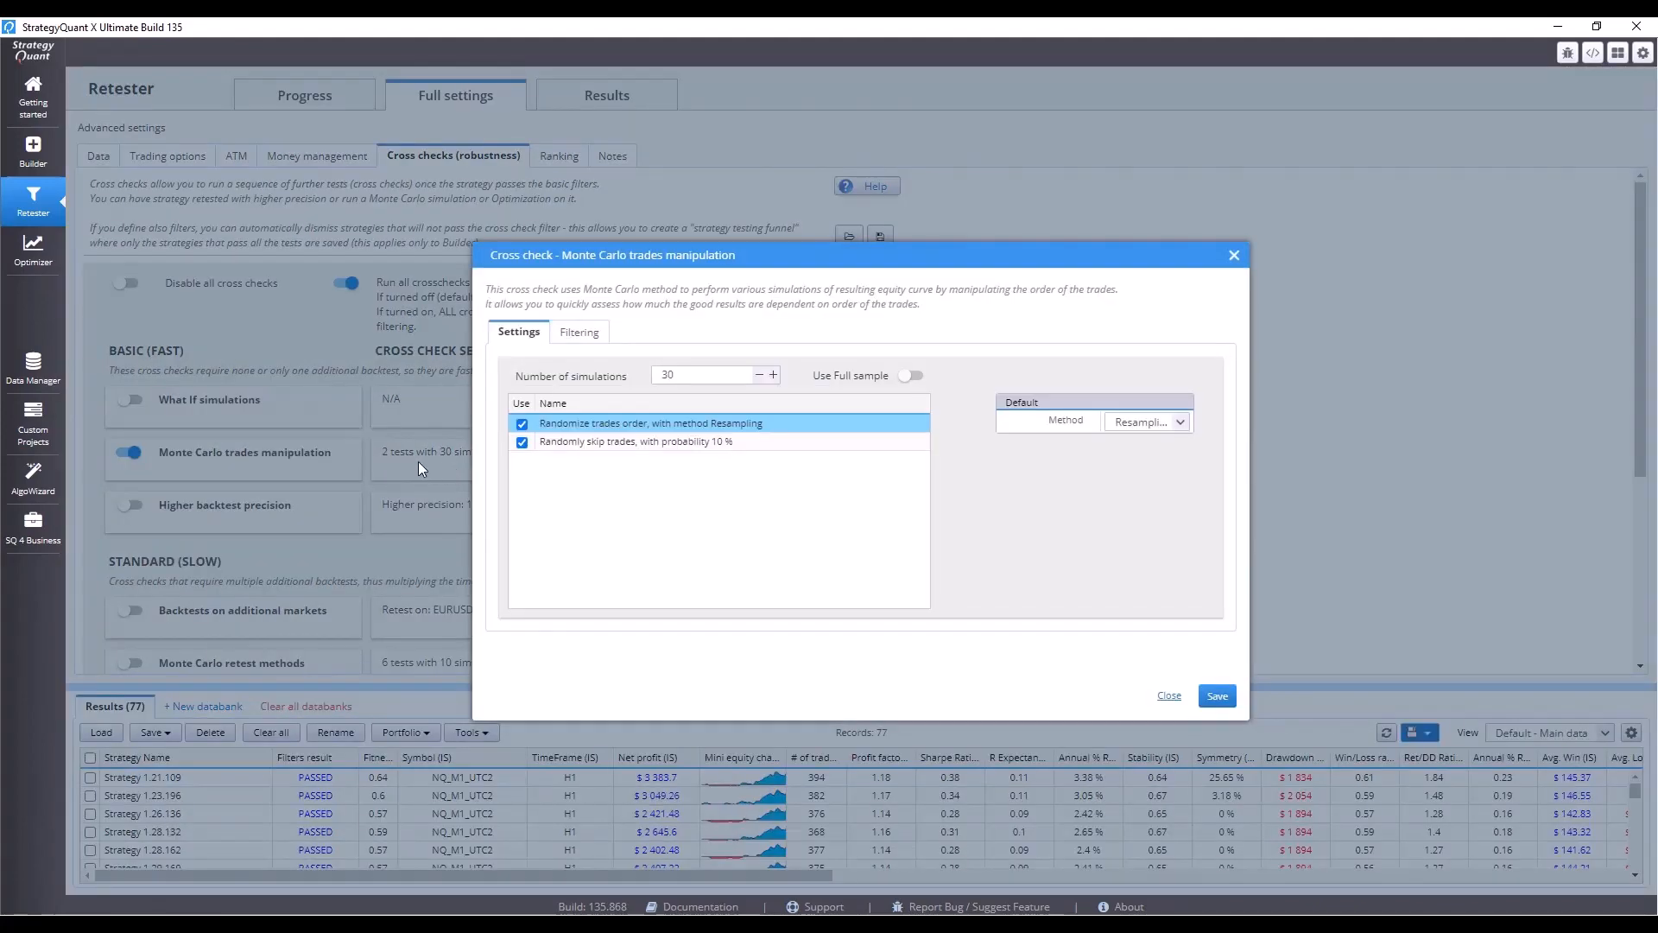
left_click(522, 424)
double_click(666, 374)
type("200")
left_click(774, 563)
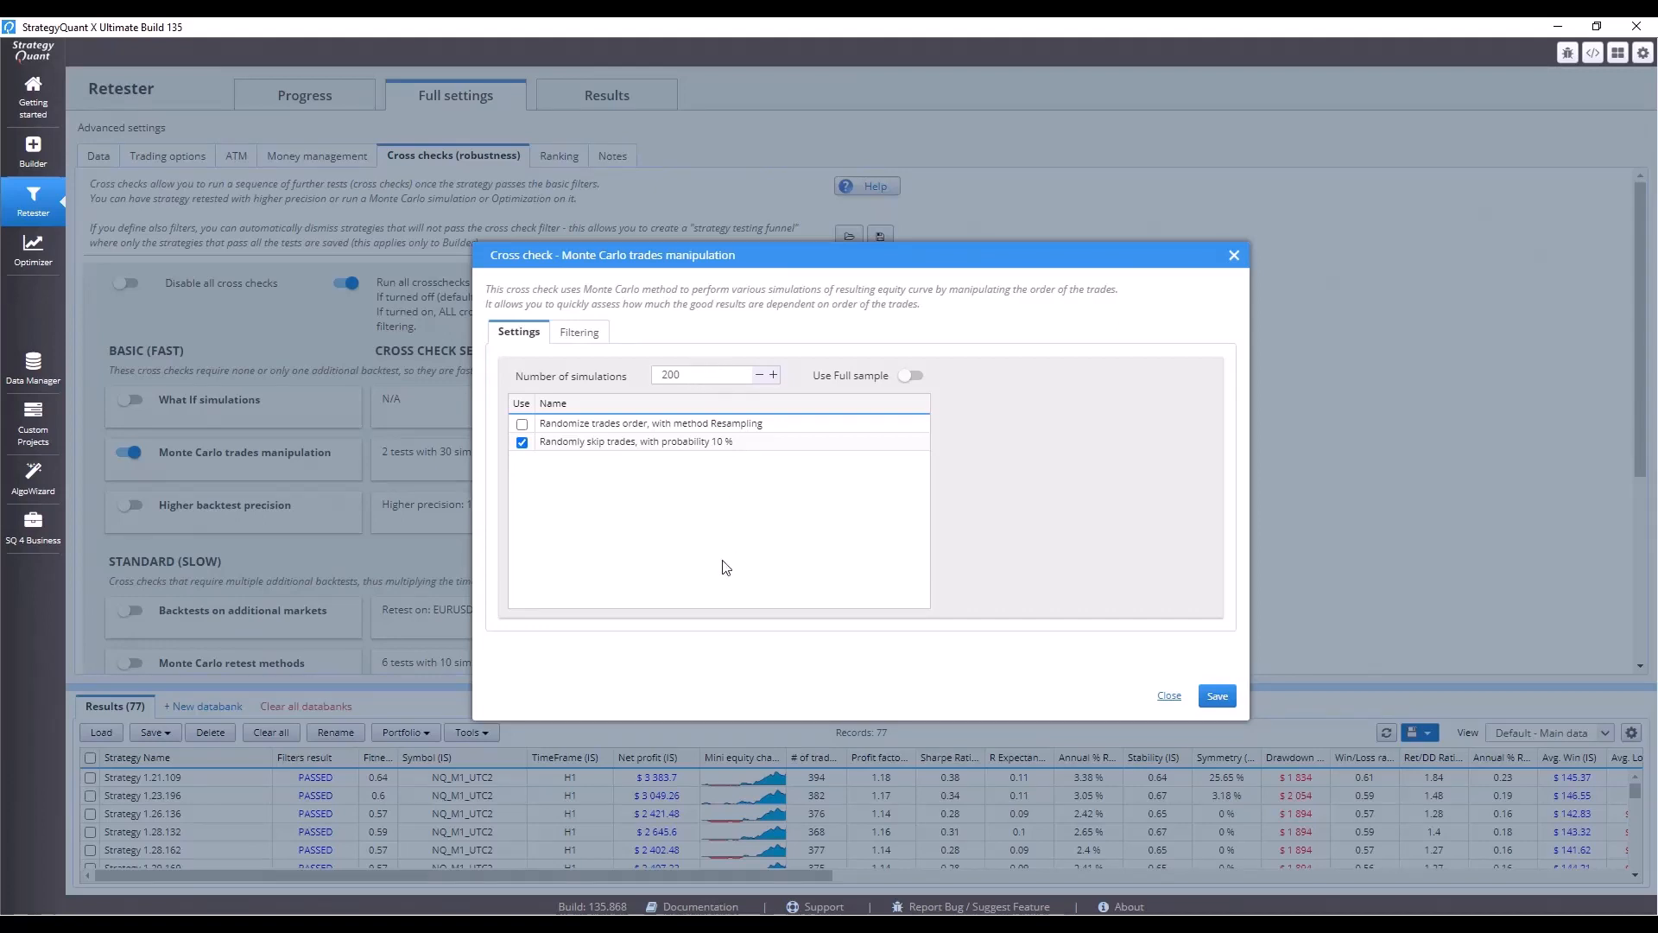
Remove both default filtering conditions from the Monte Carlo cross check.
left_click(594, 333)
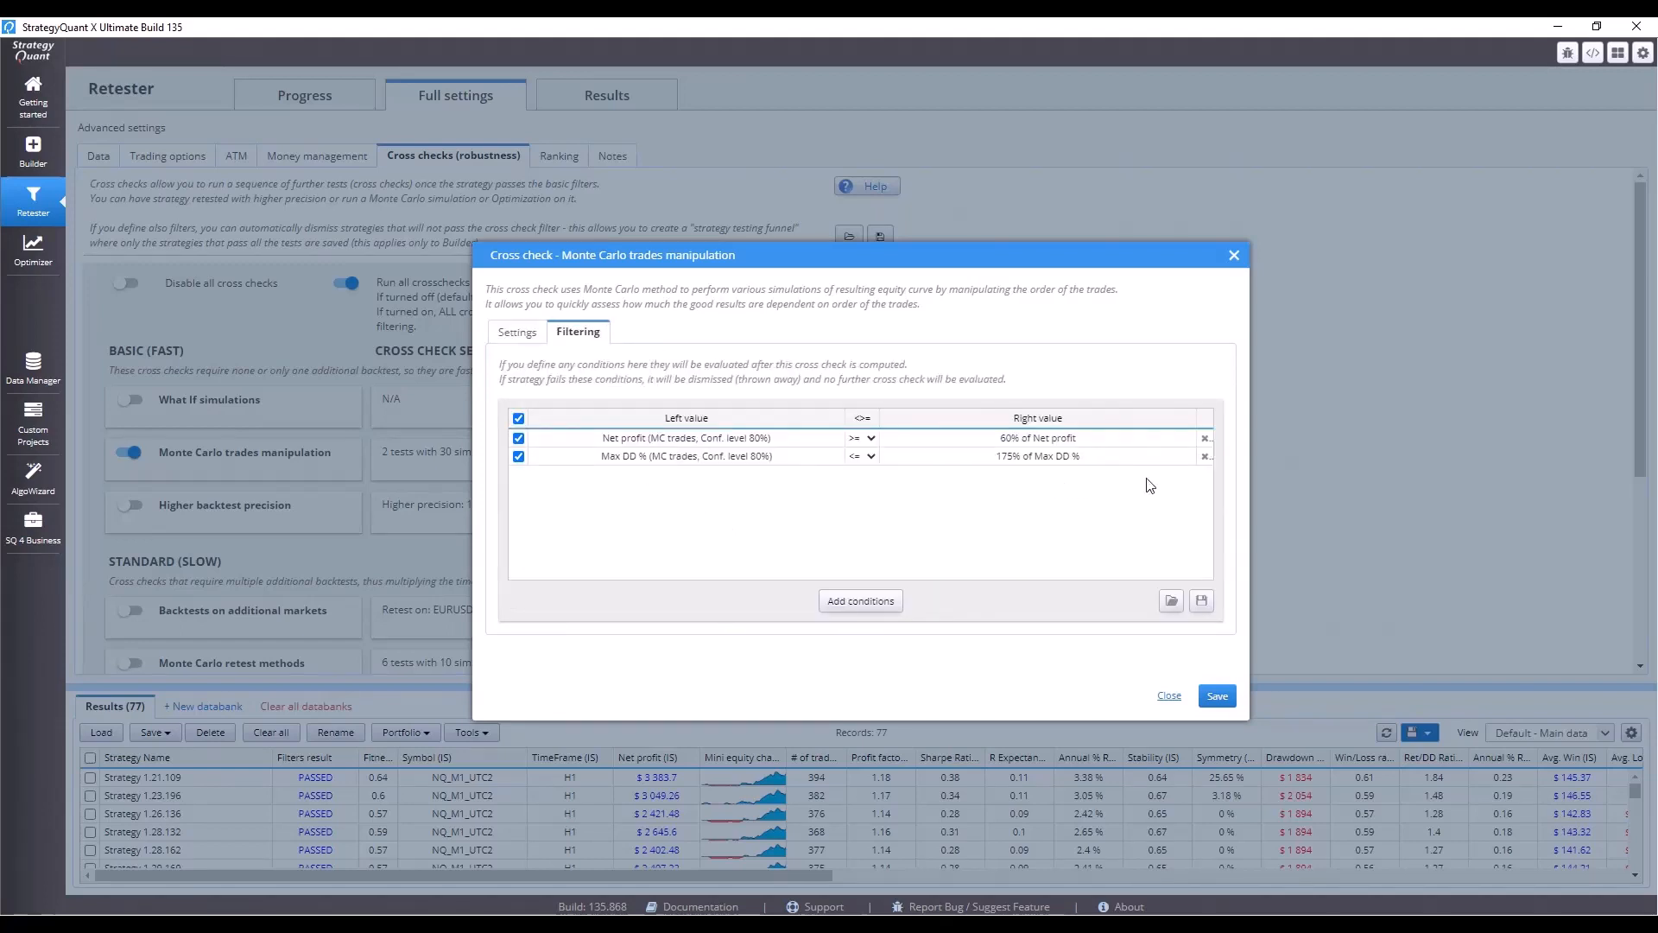
left_click(1206, 439)
left_click(1206, 439)
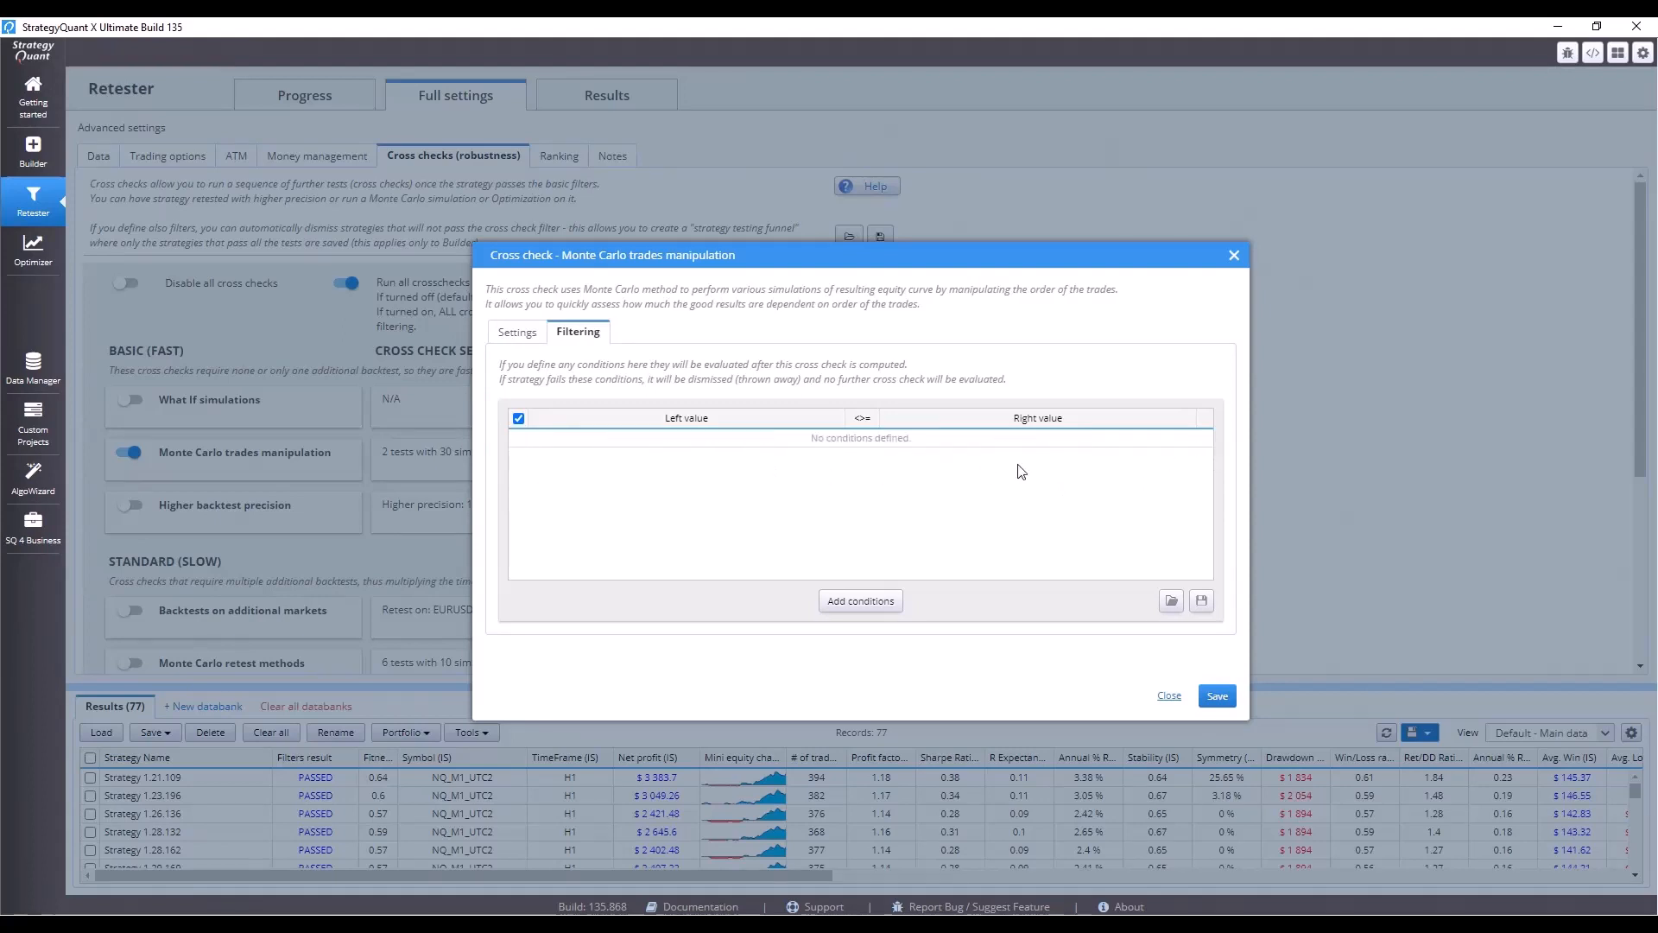
Add a Ret/DD Ratio filtering condition to the cross check.
left_click(861, 602)
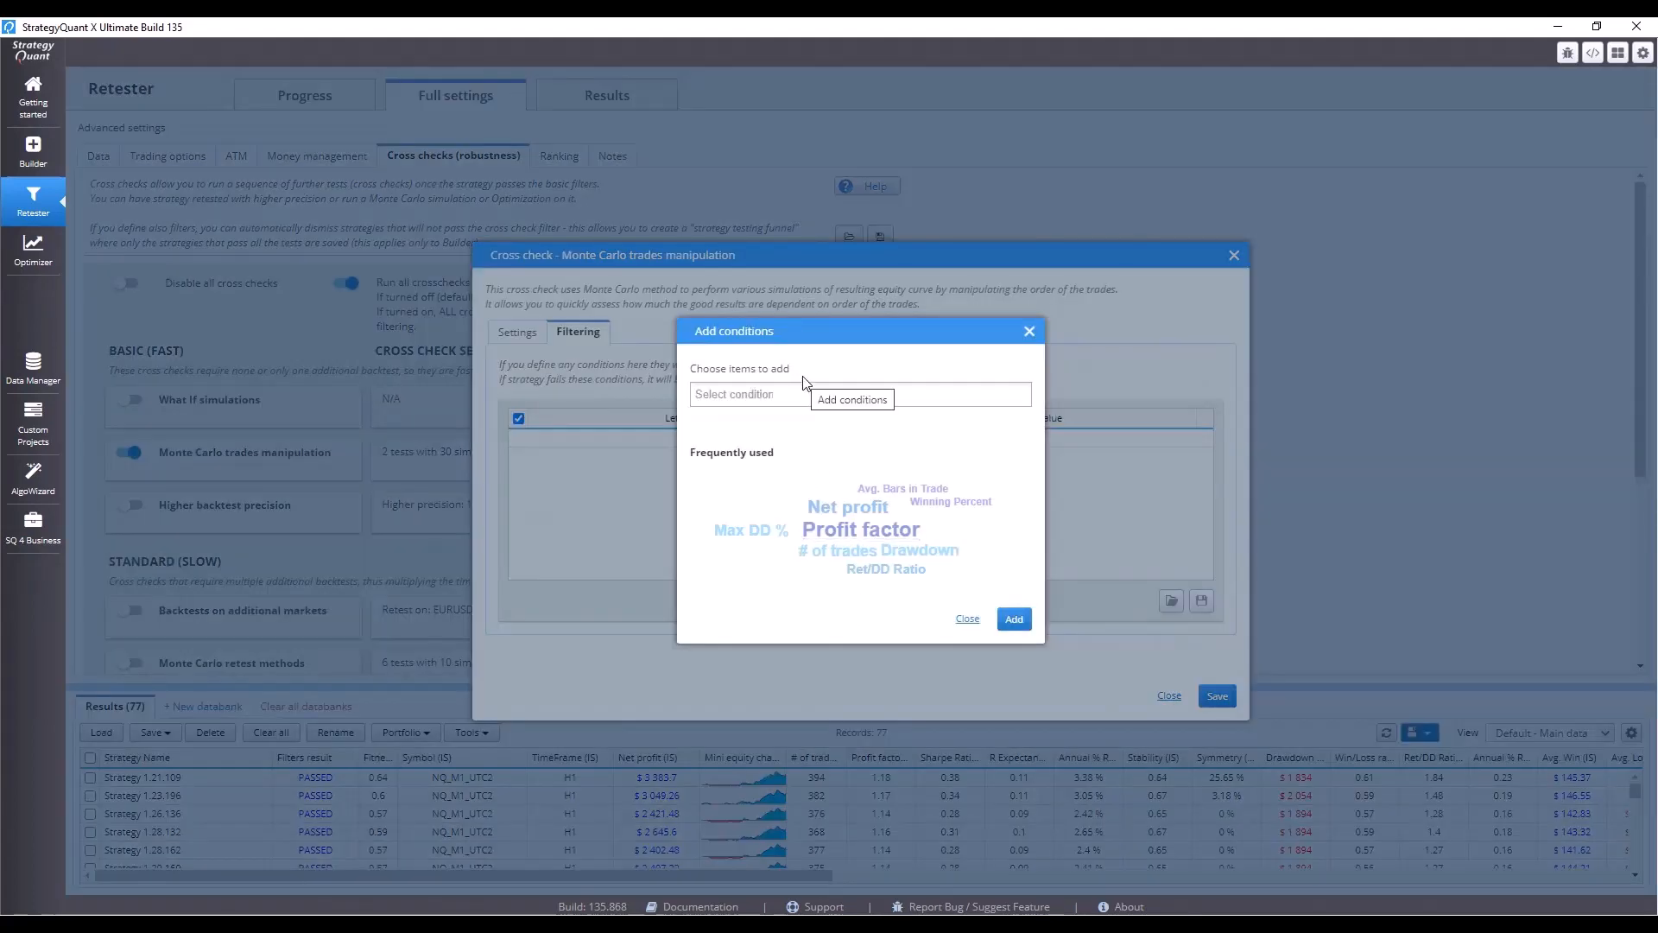
left_click(886, 570)
left_click(1012, 619)
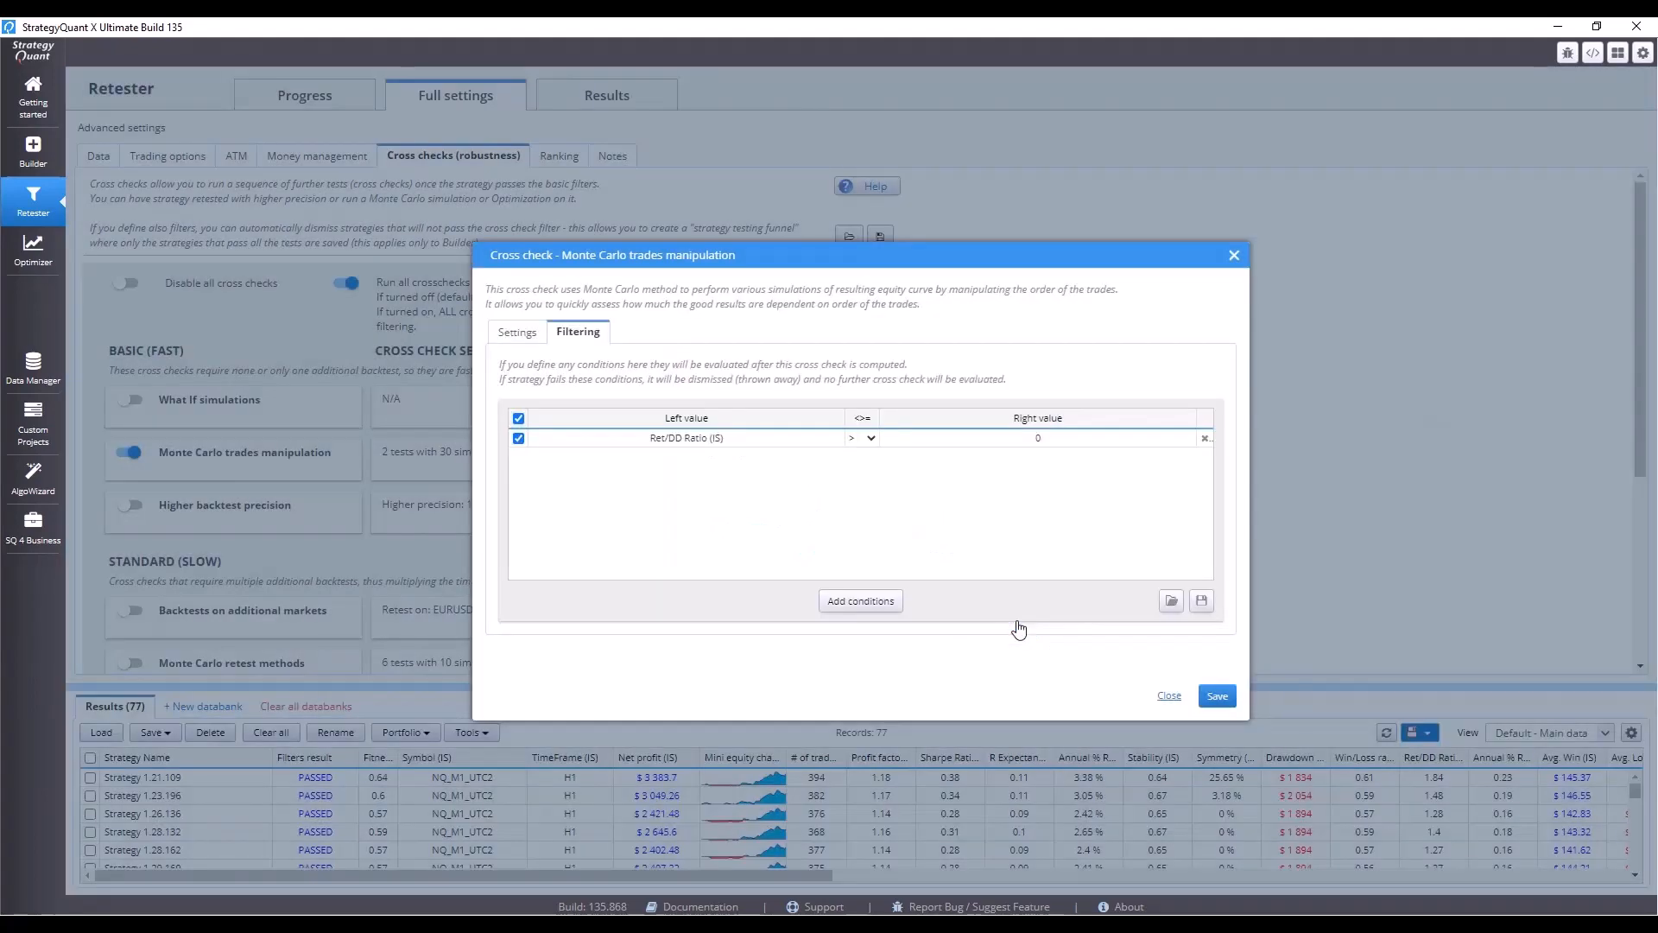
Set the condition's left value to Ret/DD Ratio from Monte Carlo trades manipulation at 95% confidence level.
double_click(693, 444)
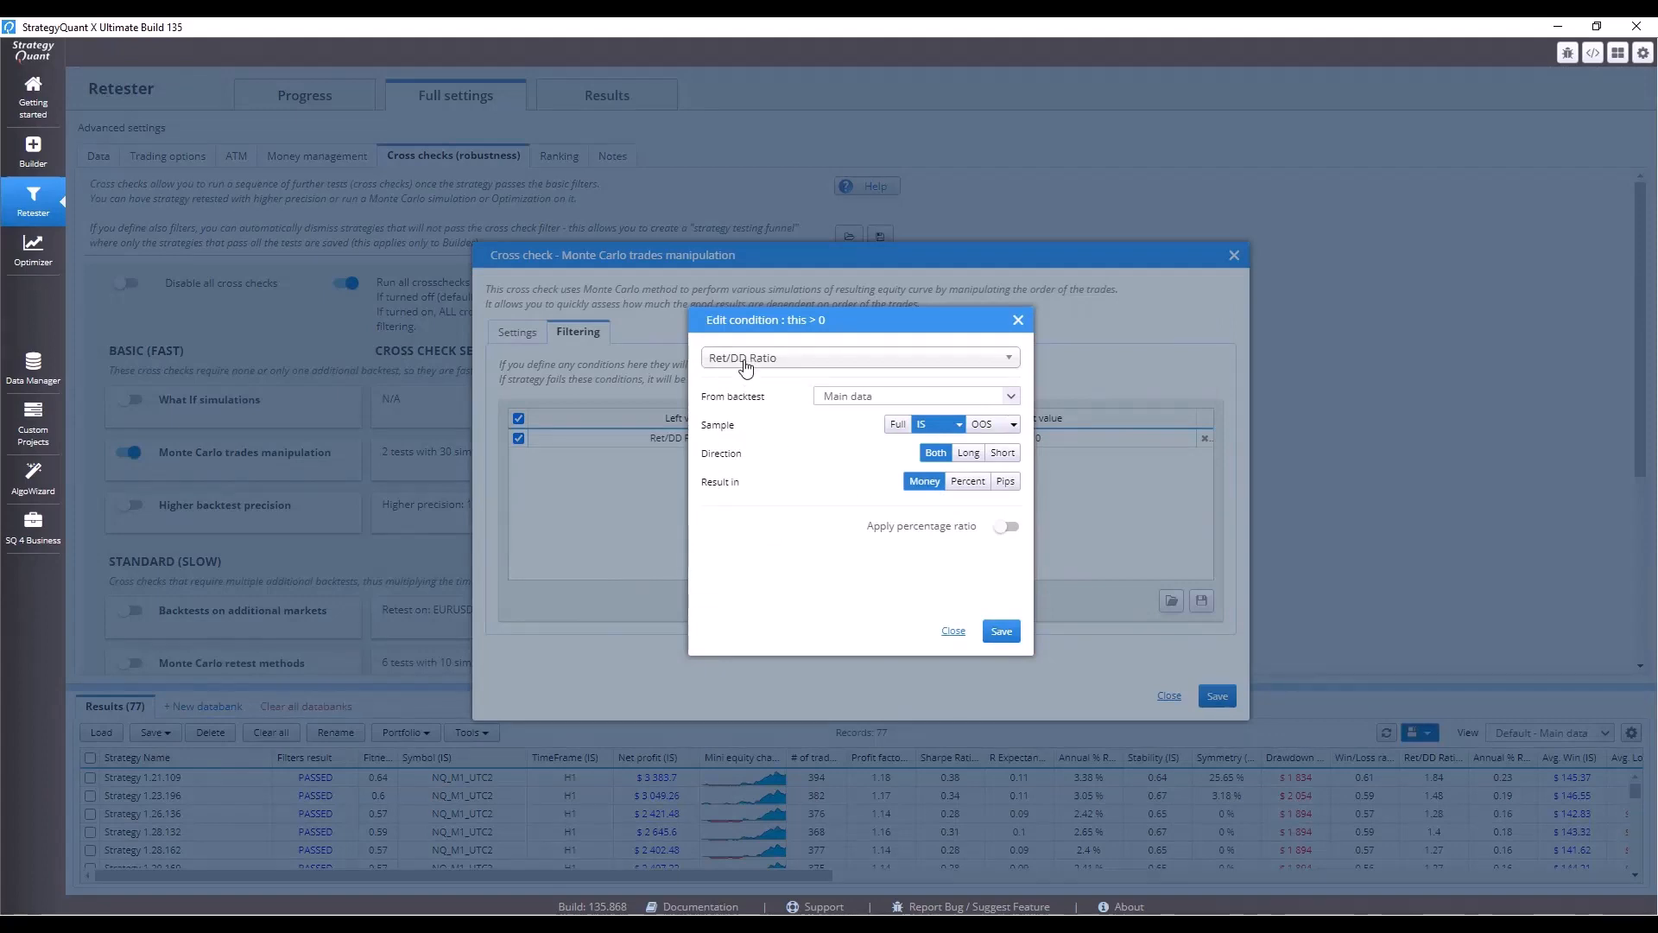
left_click(869, 399)
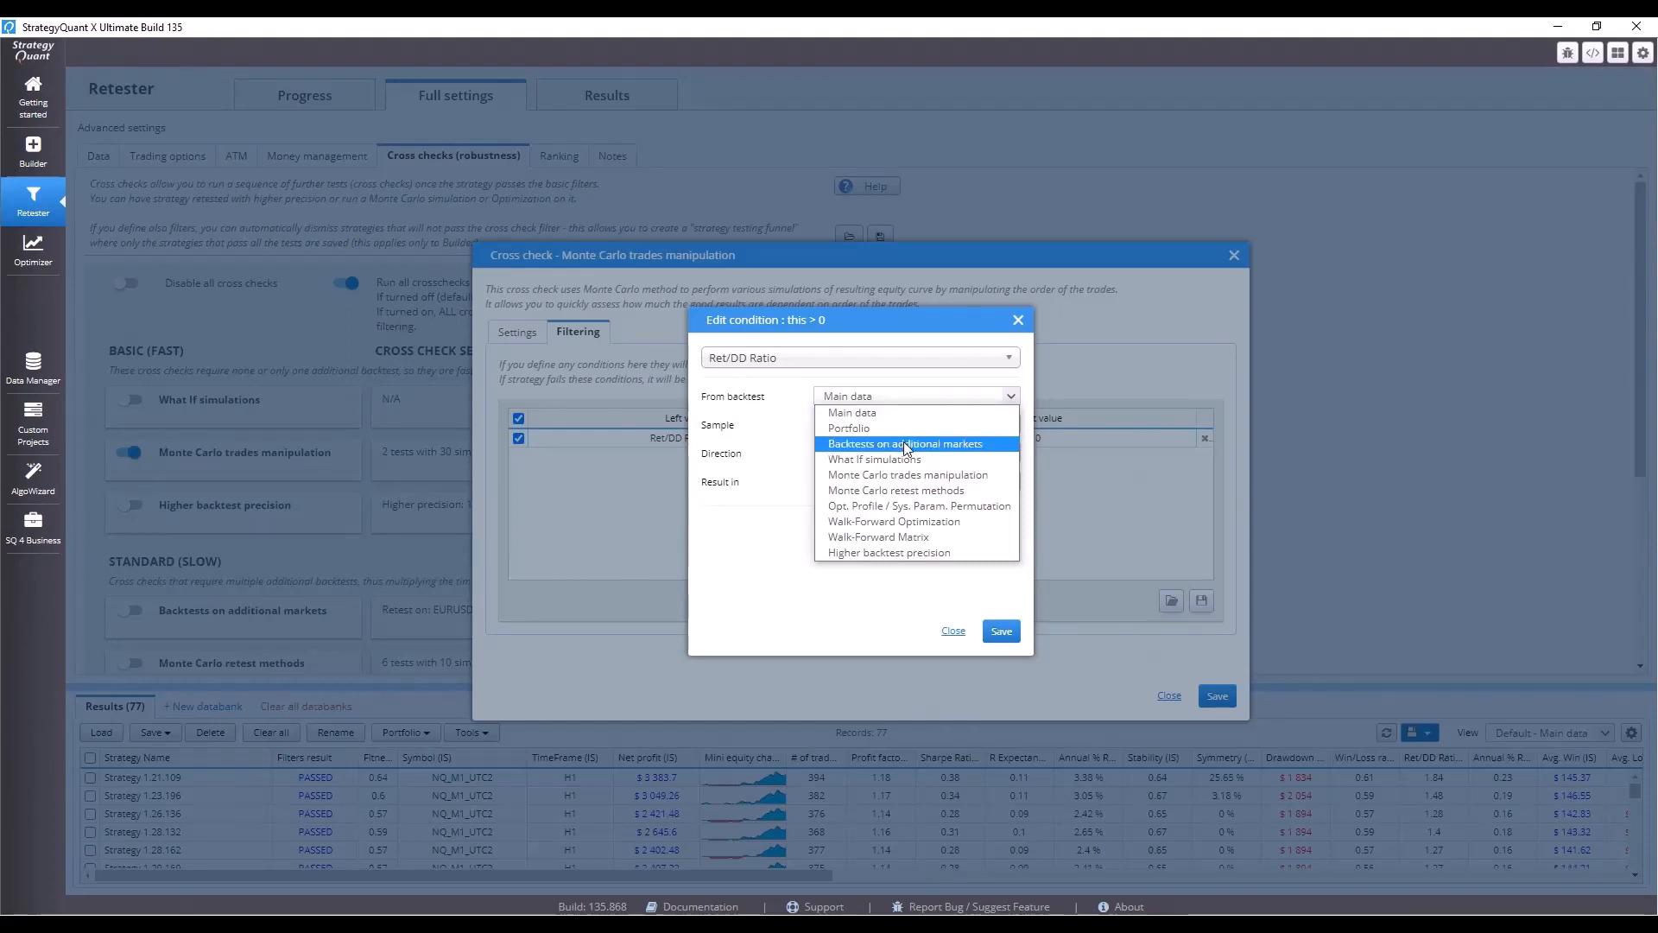
left_click(914, 475)
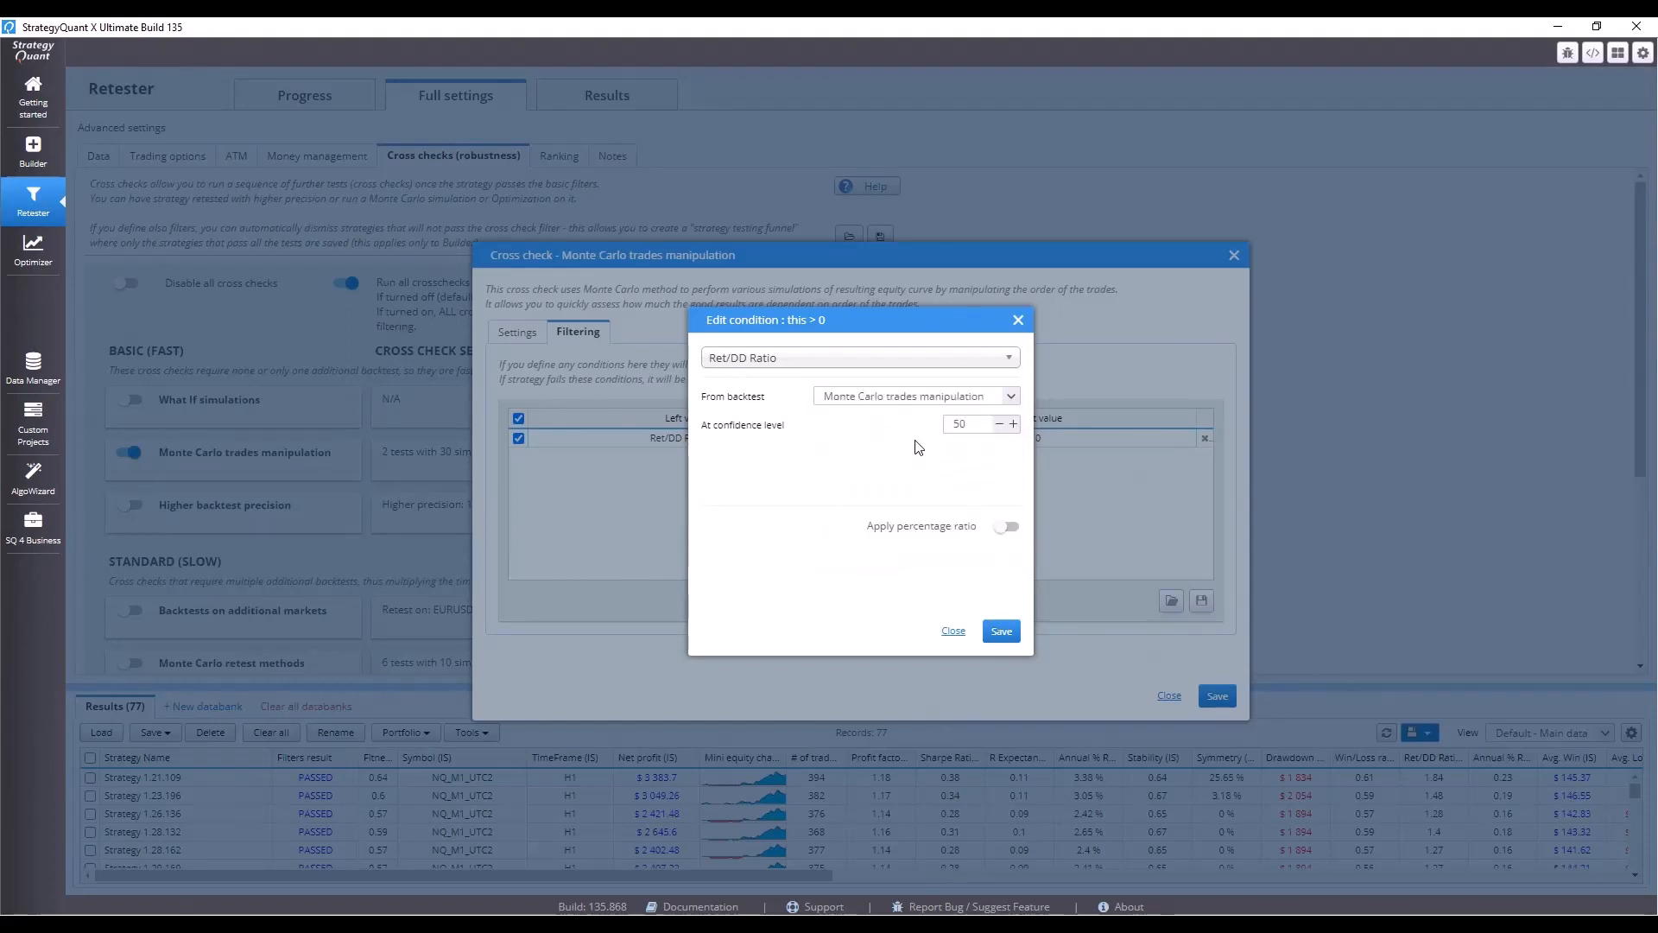
left_click_drag(971, 430, 925, 440)
type("95")
left_click(1001, 631)
Require it to be >= 50% of the main Ret/DD Ratio and save the cross check.
left_click(863, 439)
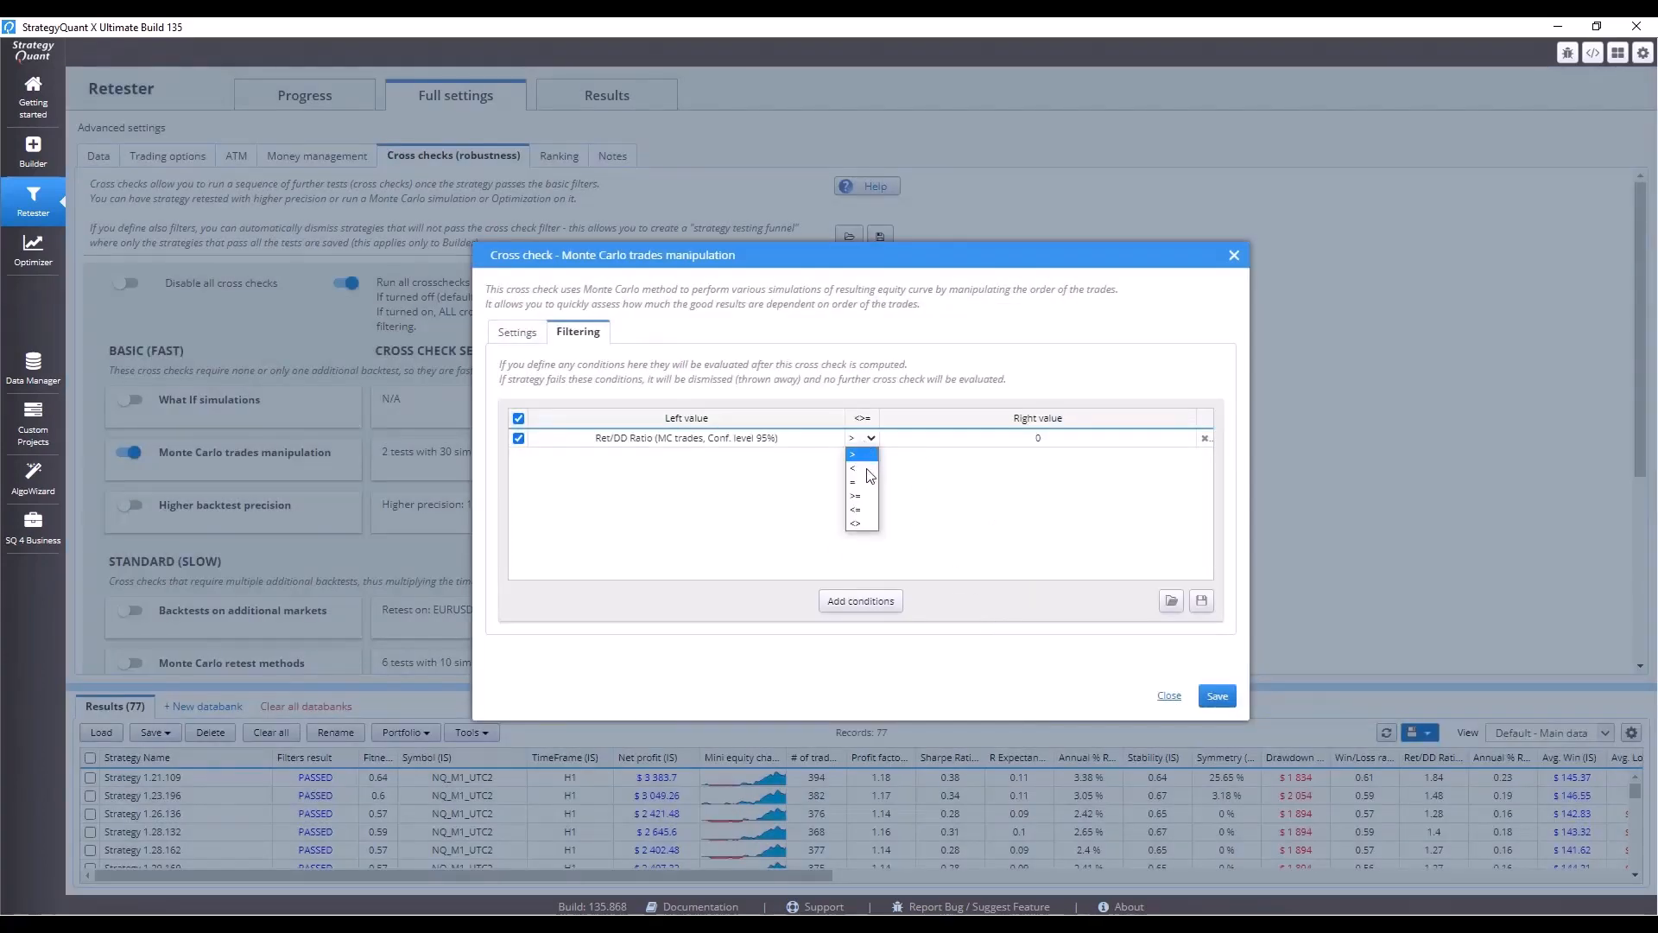
left_click(868, 498)
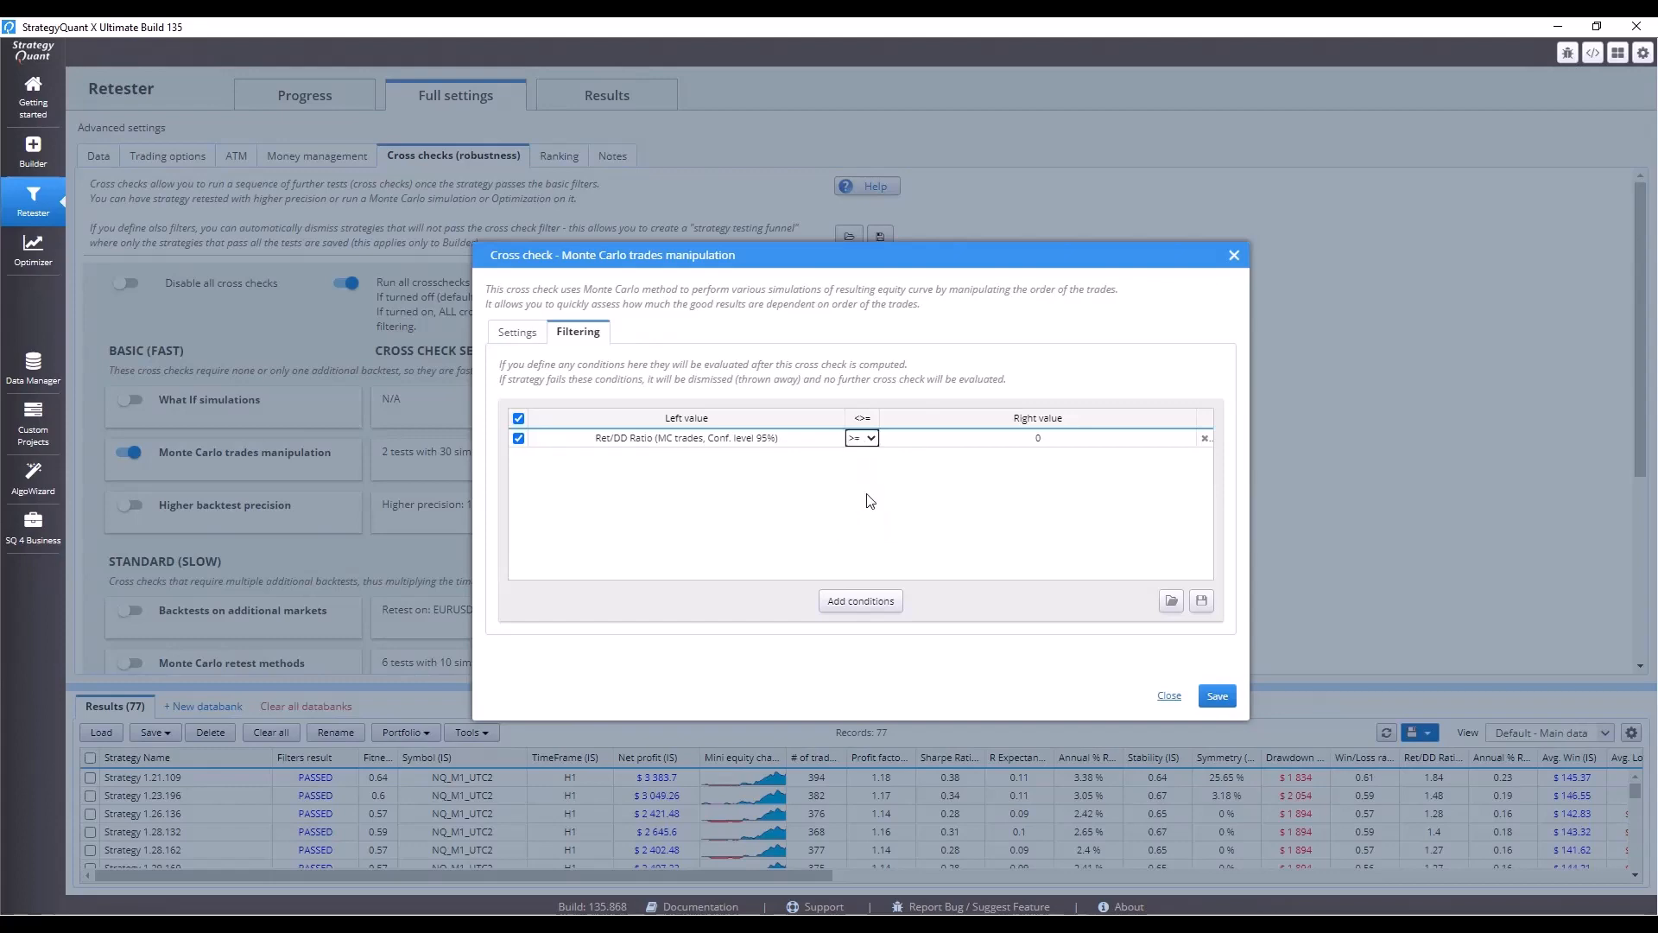
left_click(1032, 440)
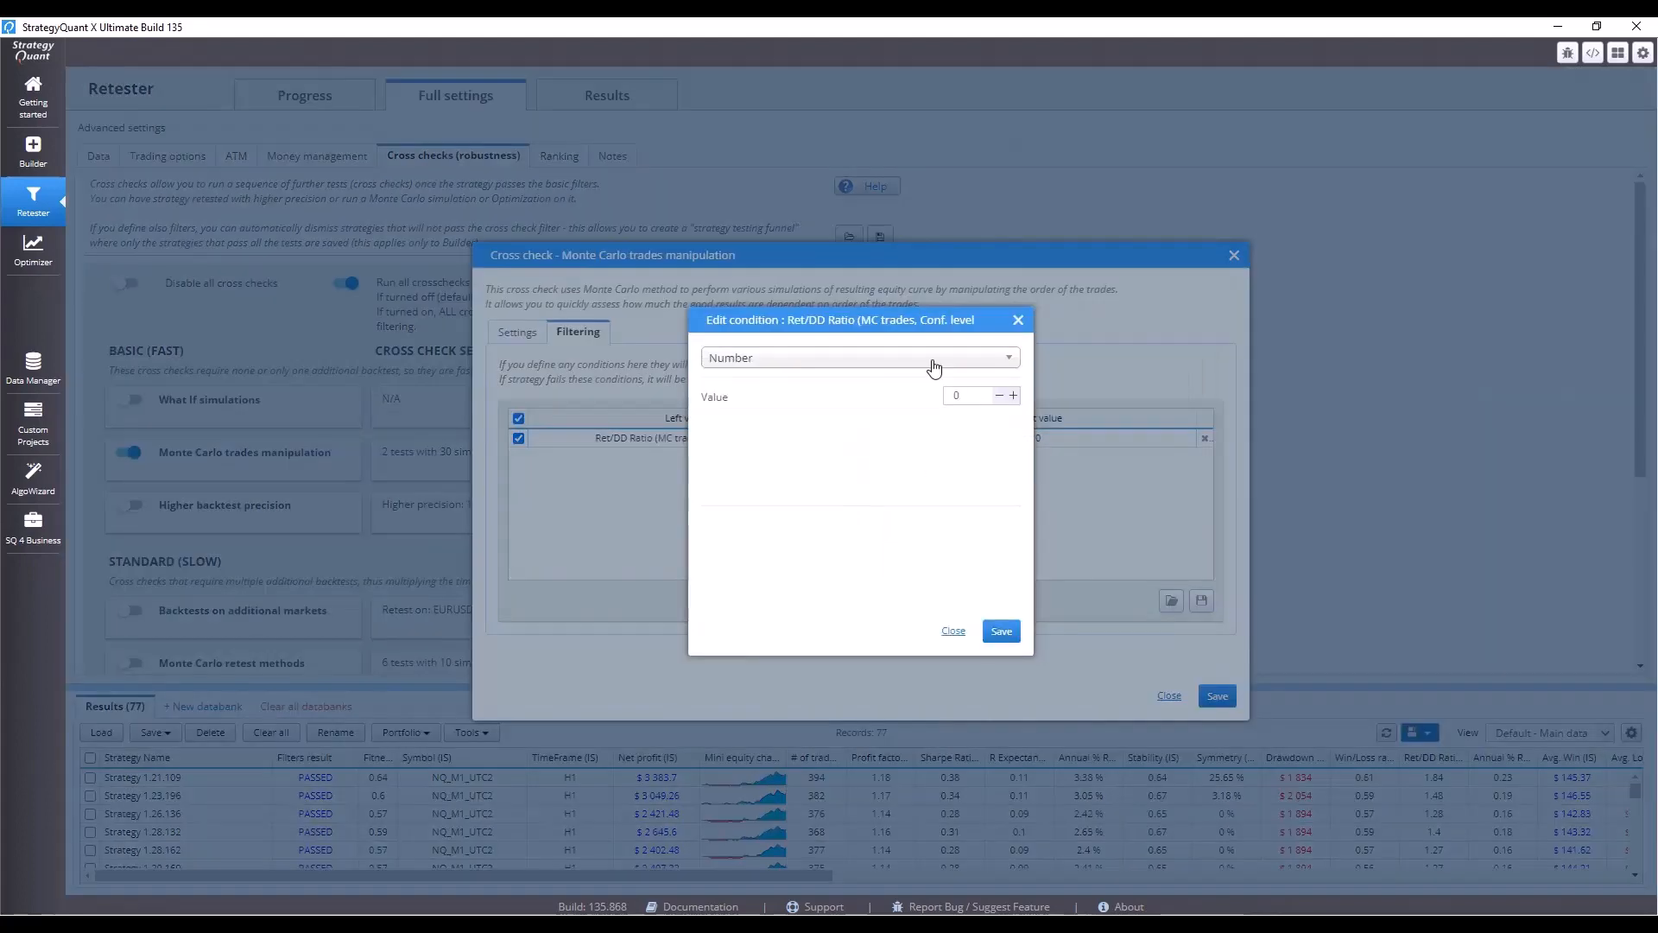
left_click(933, 361)
type("ret")
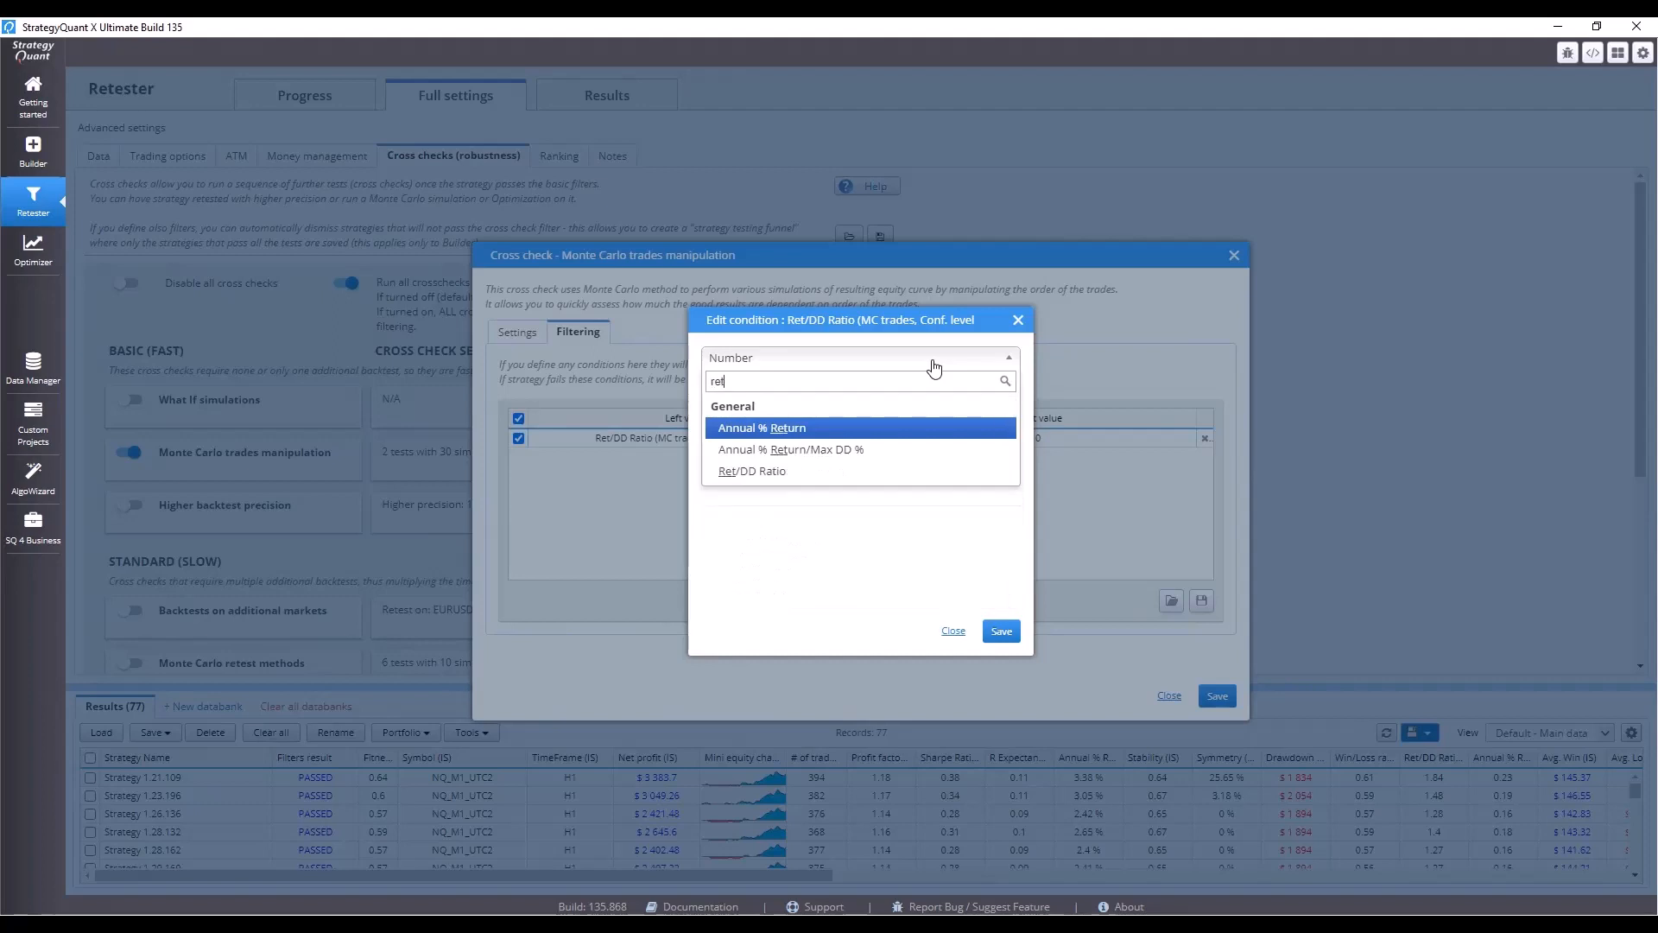
left_click(788, 471)
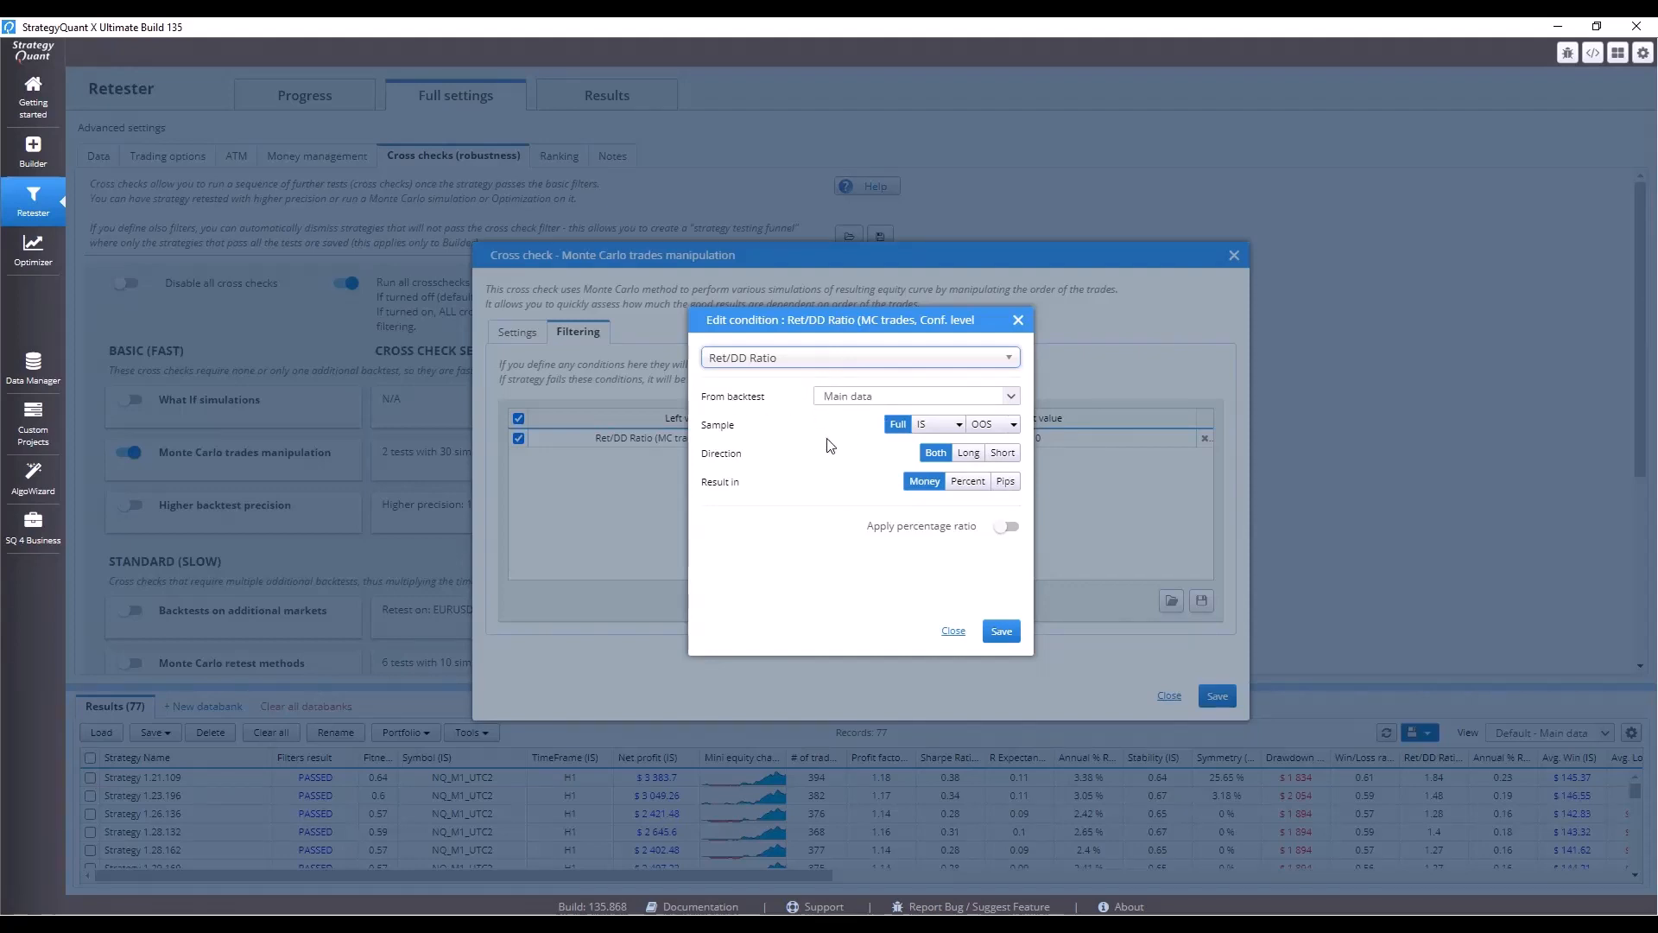
left_click(1006, 528)
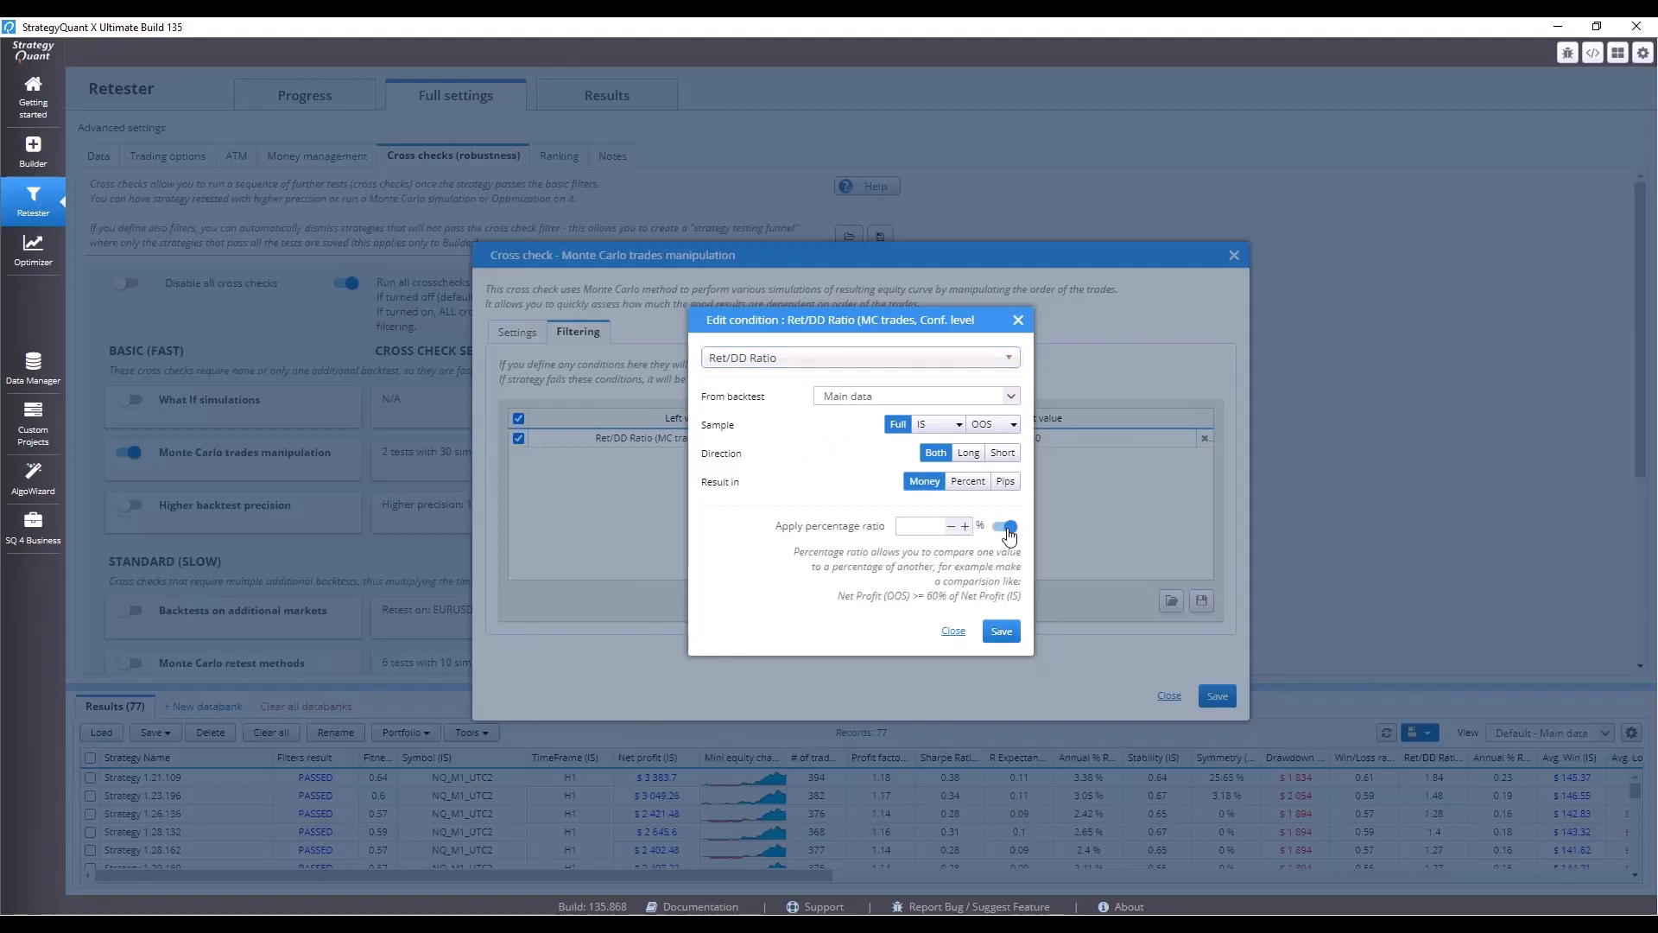
left_click(931, 523)
type("50")
left_click(1001, 631)
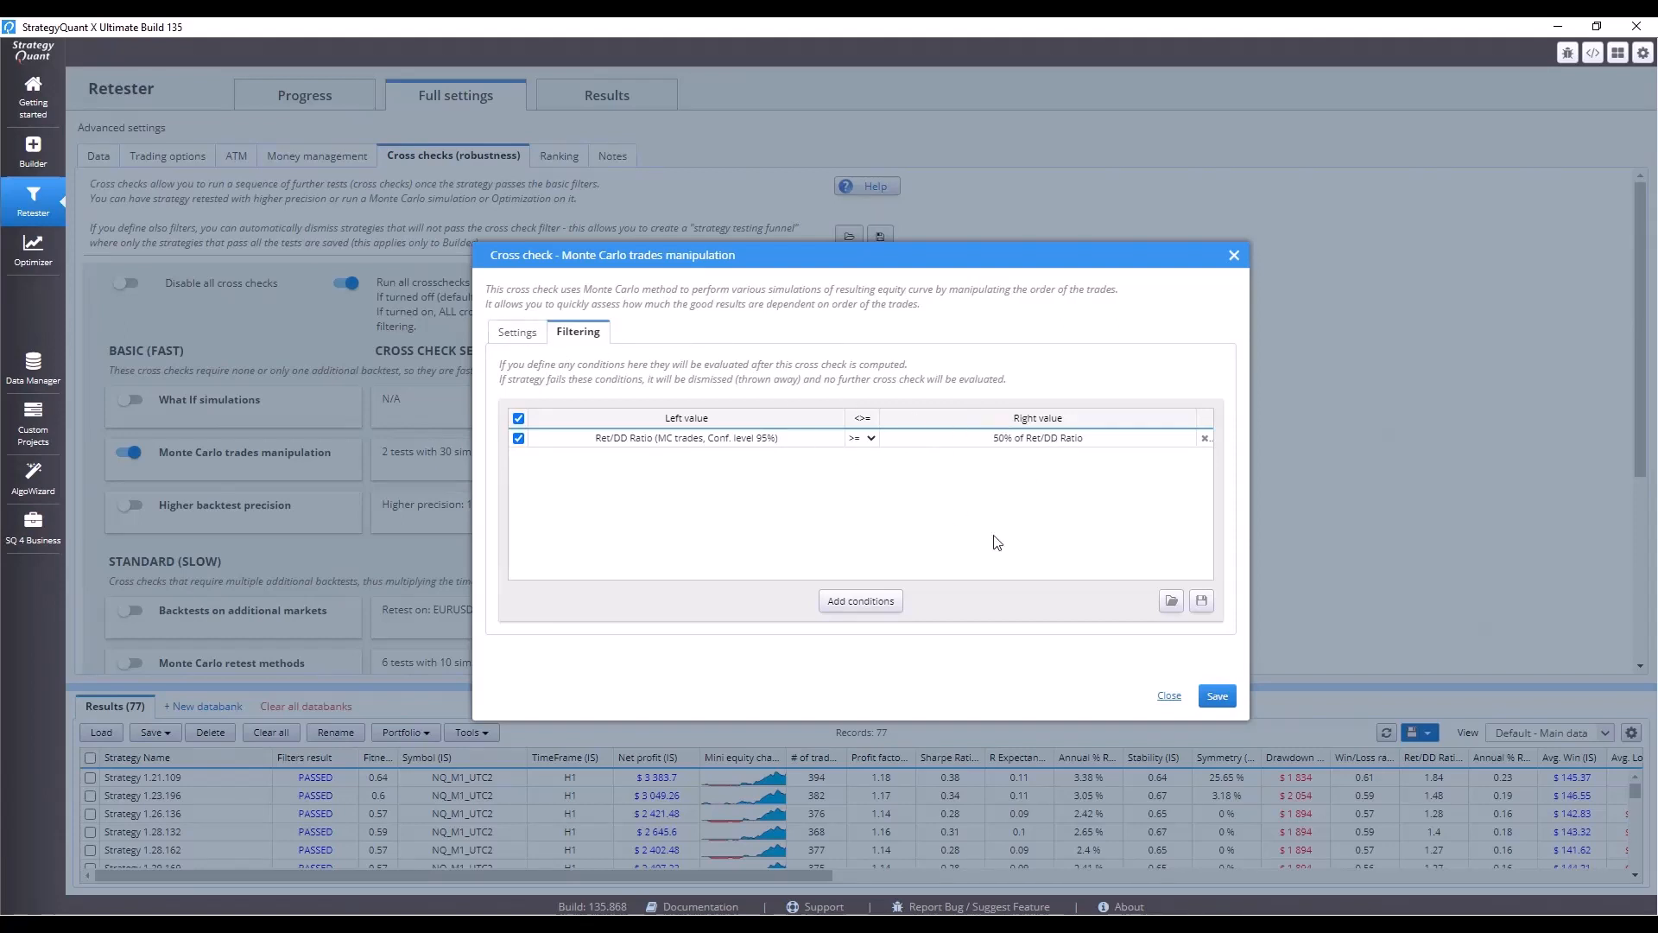
left_click(1219, 696)
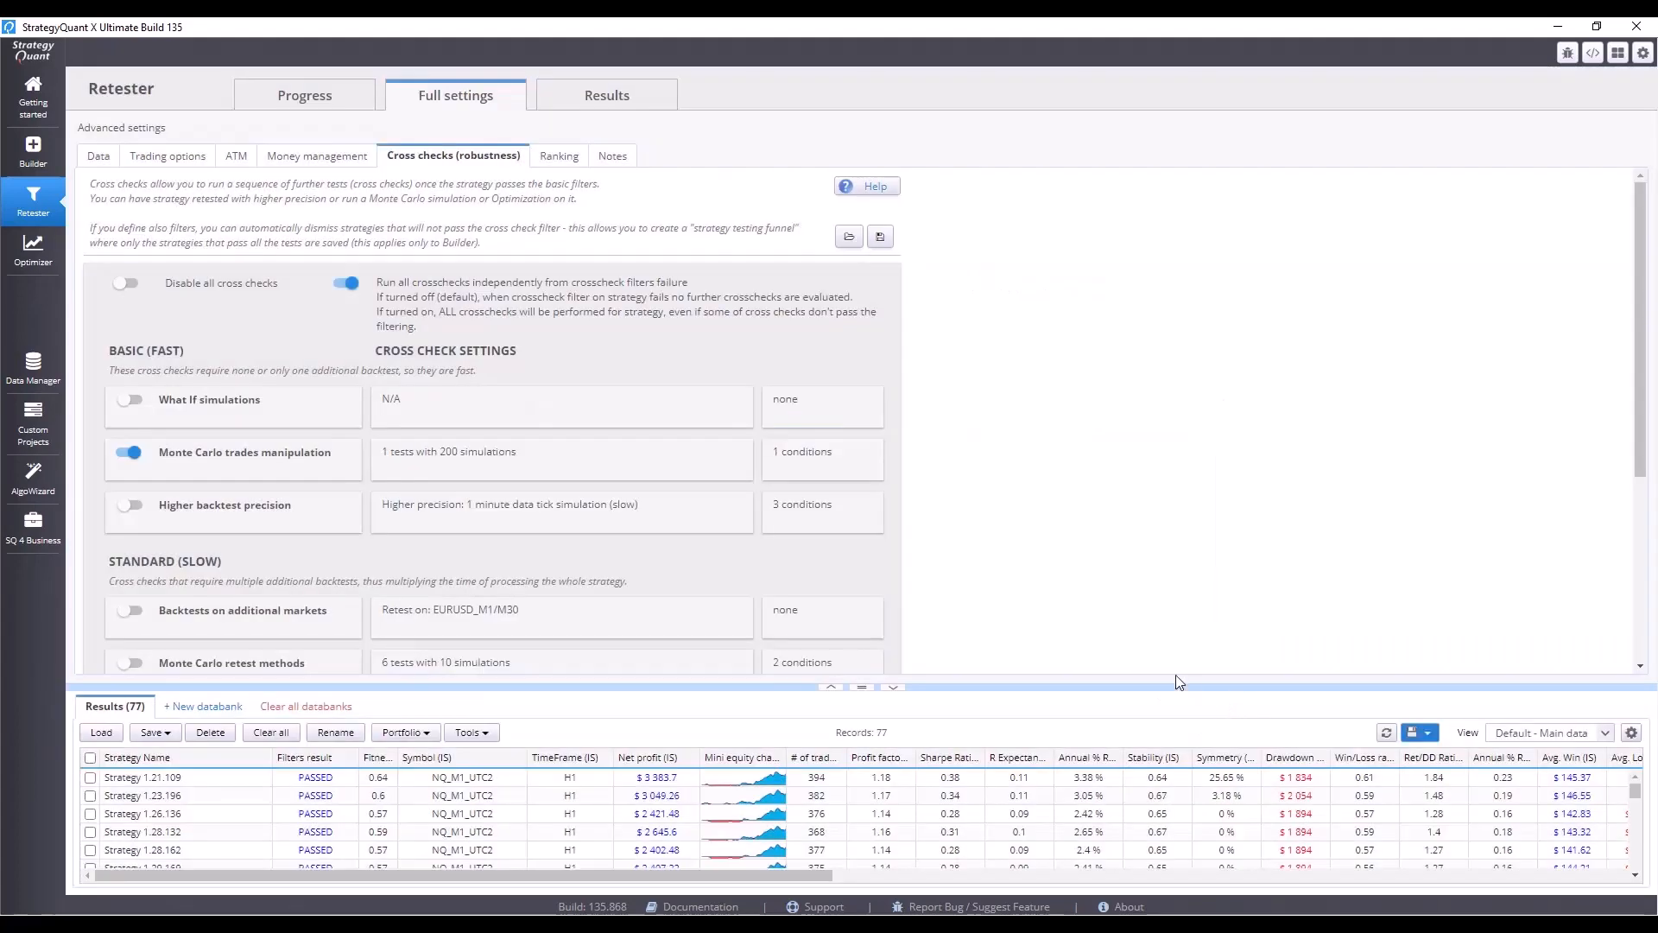
Open the best strategy's results and review its Monte Carlo tests, trade list and overview.
left_click(350, 114)
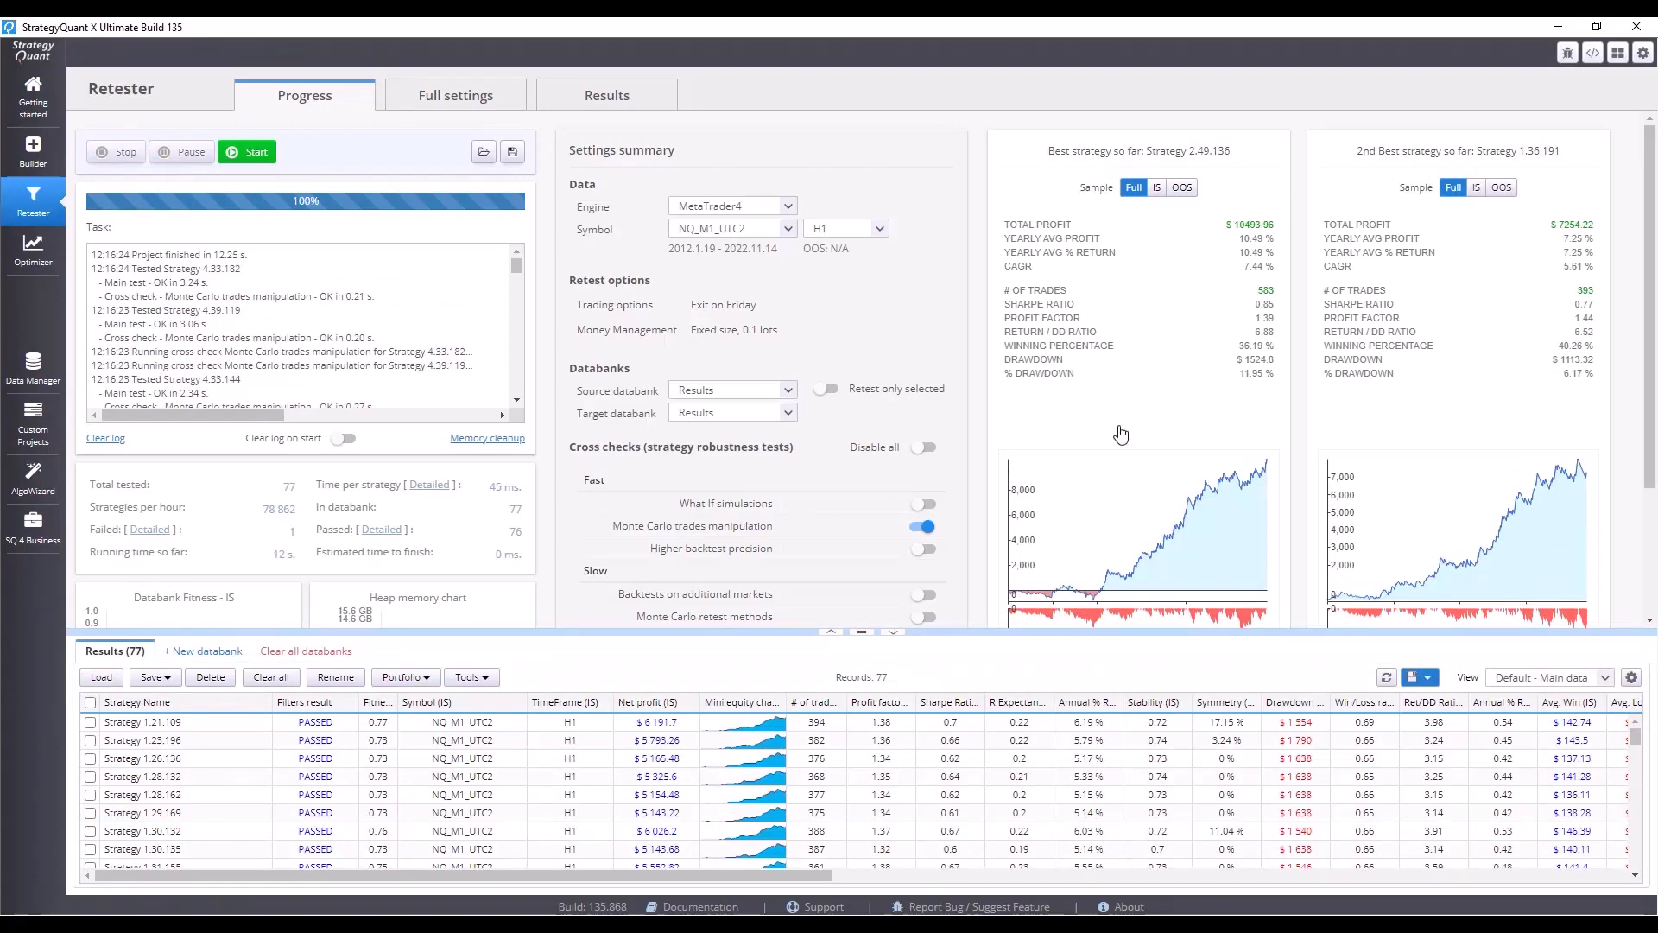
double_click(1170, 363)
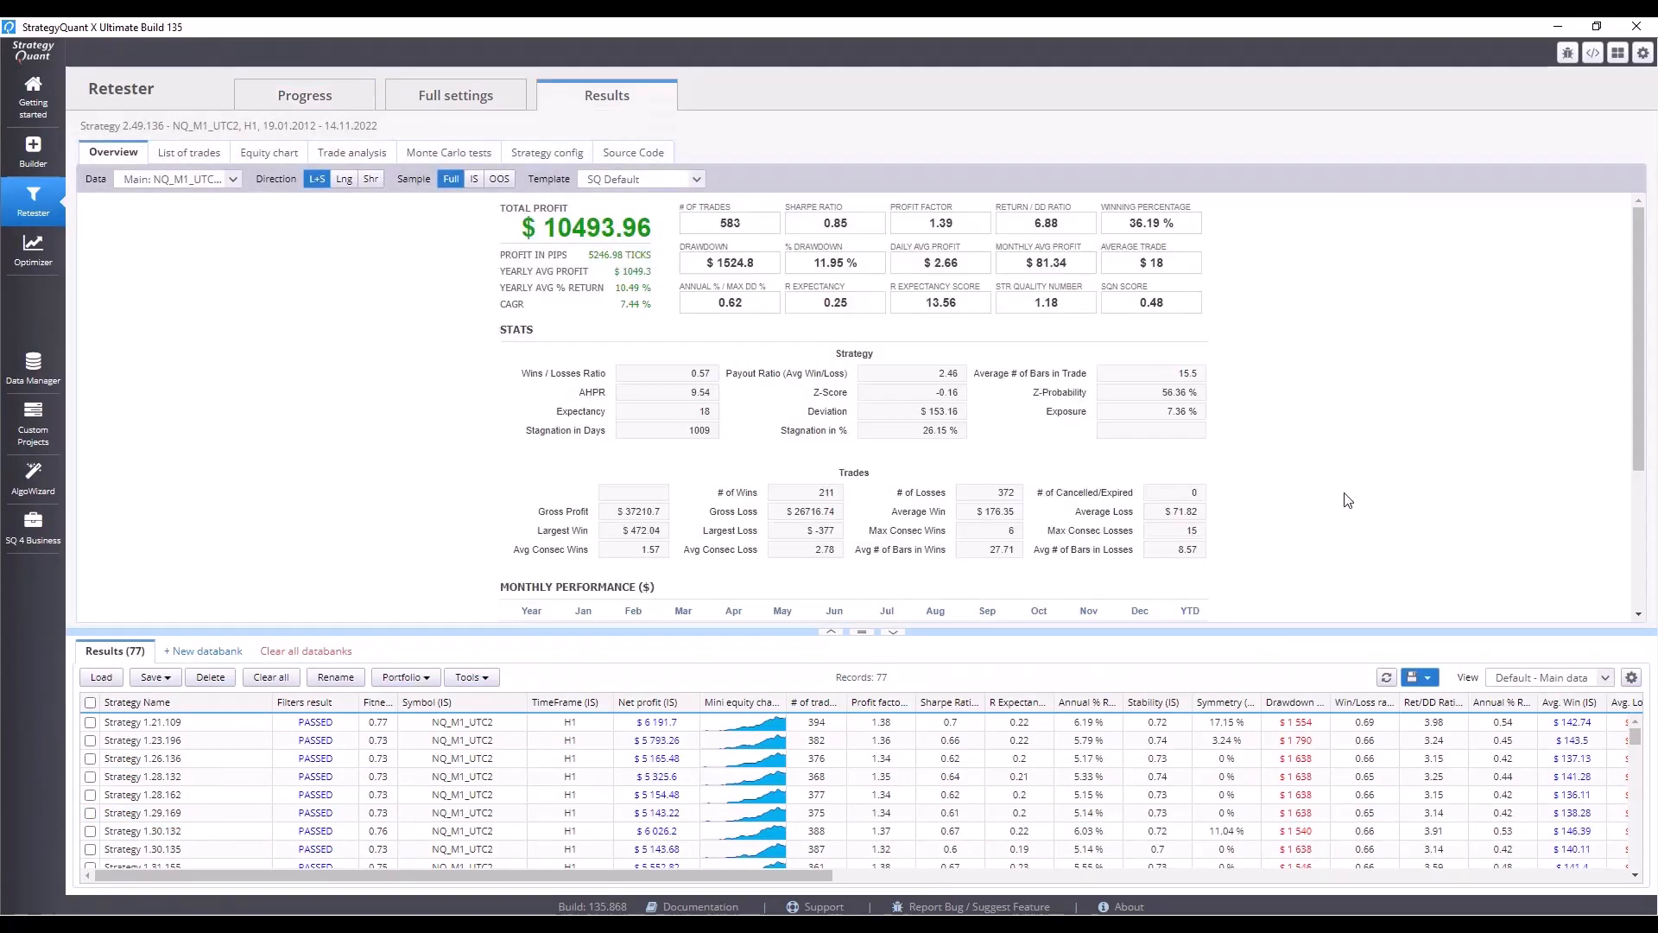
left_click(481, 159)
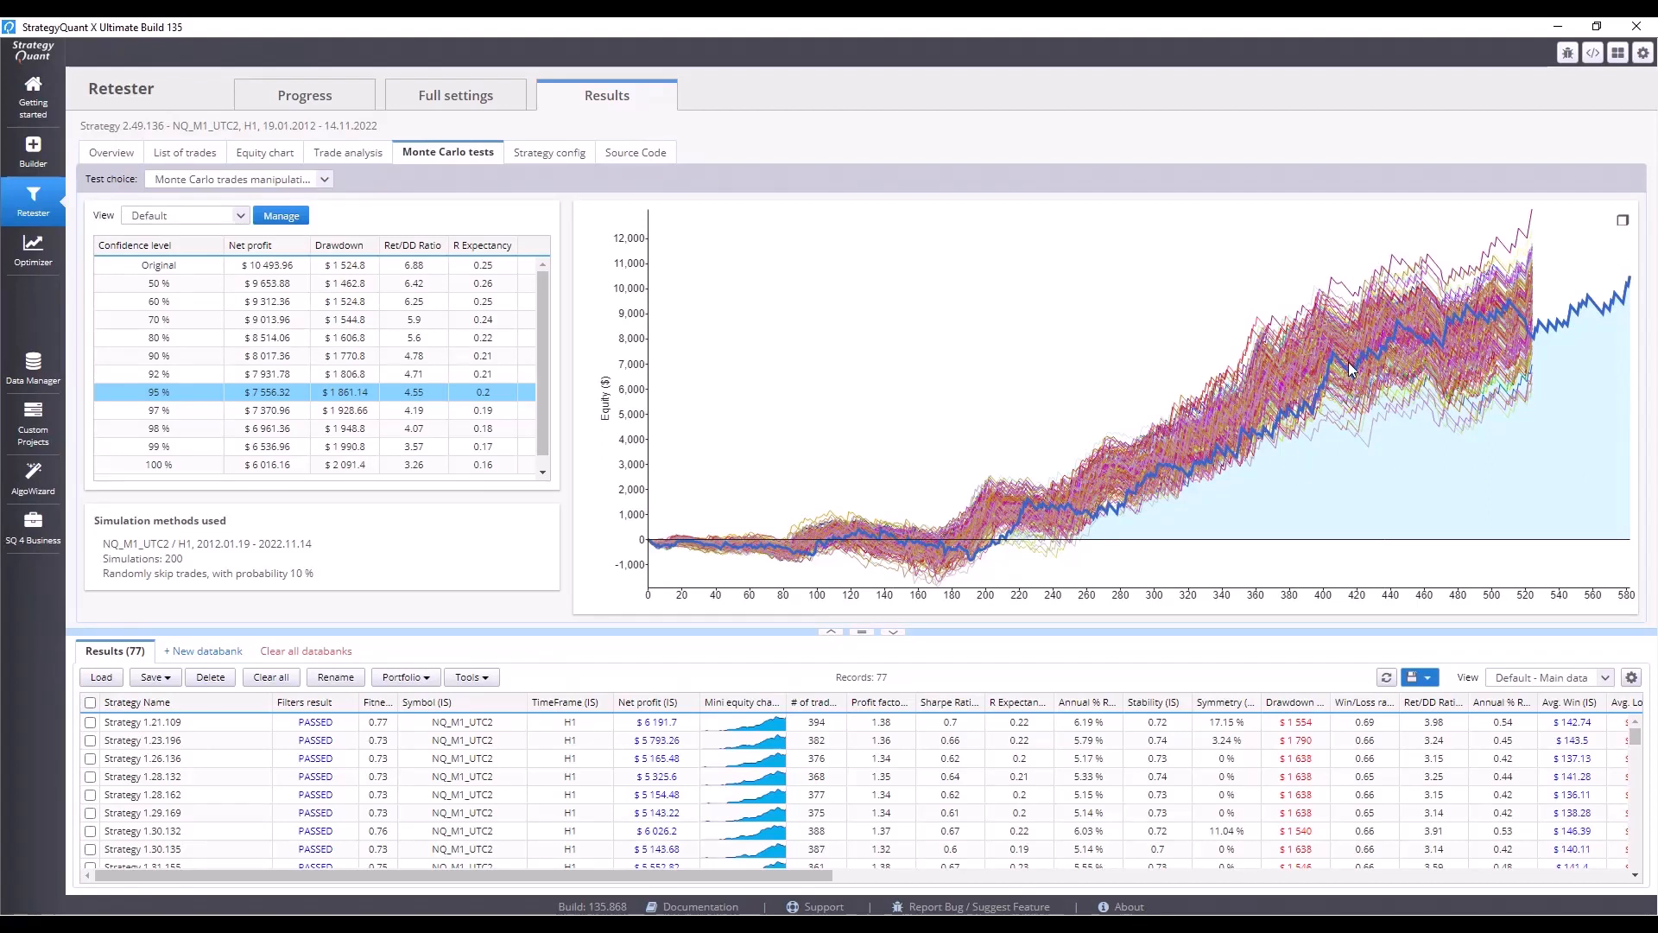
left_click(176, 160)
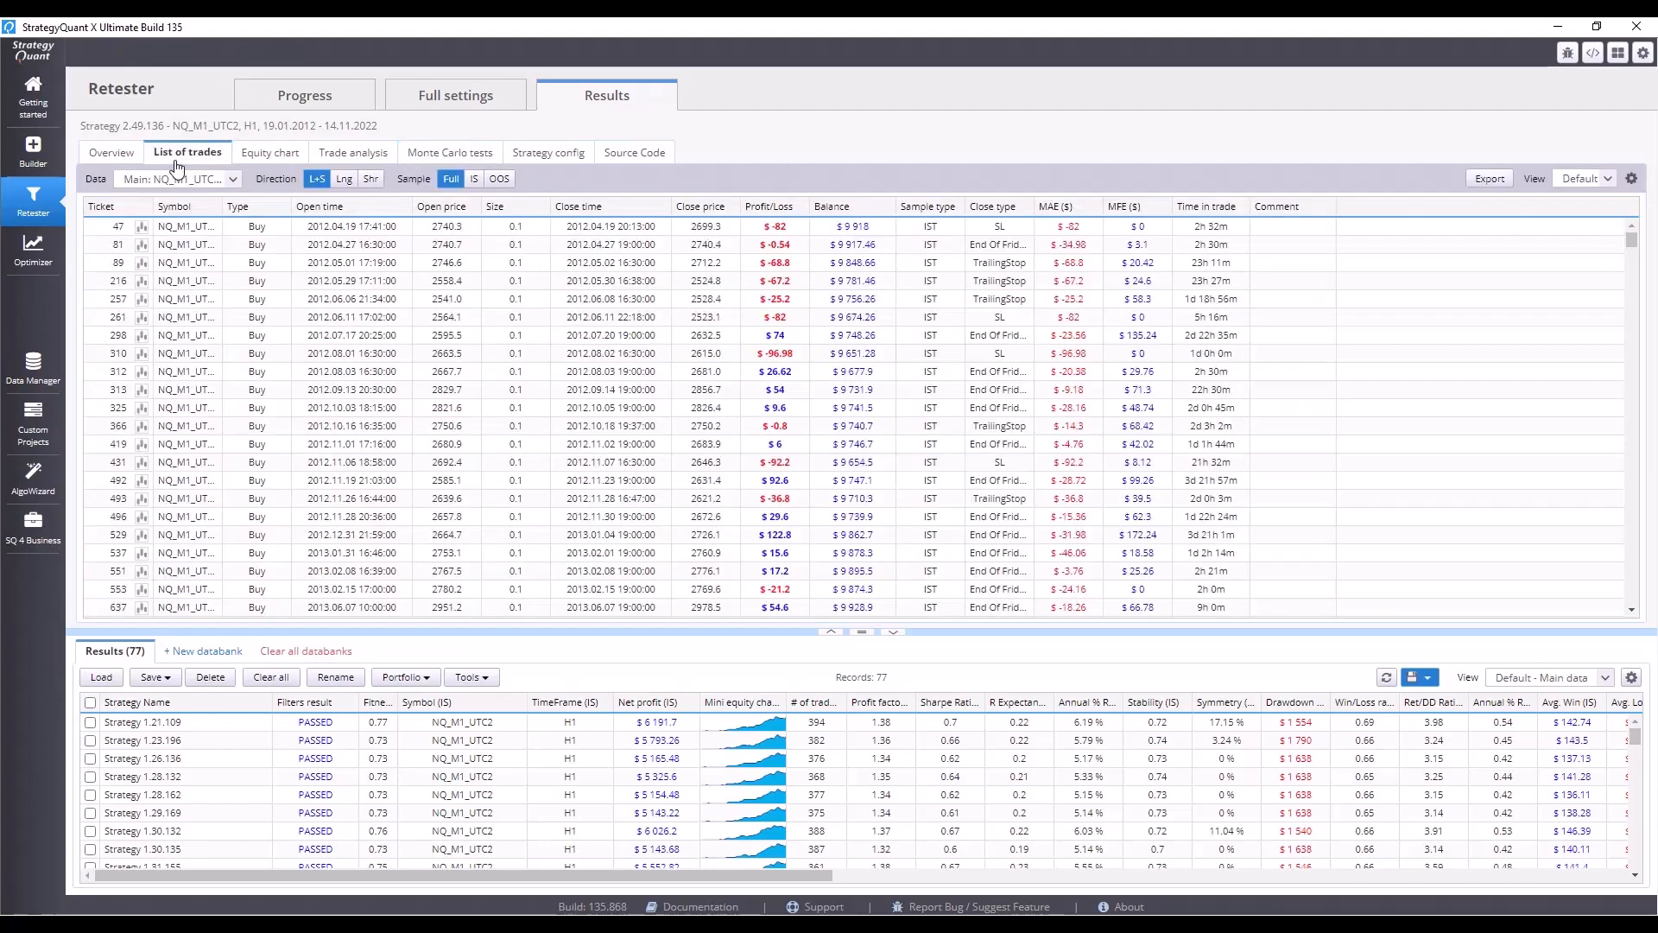
left_click(435, 156)
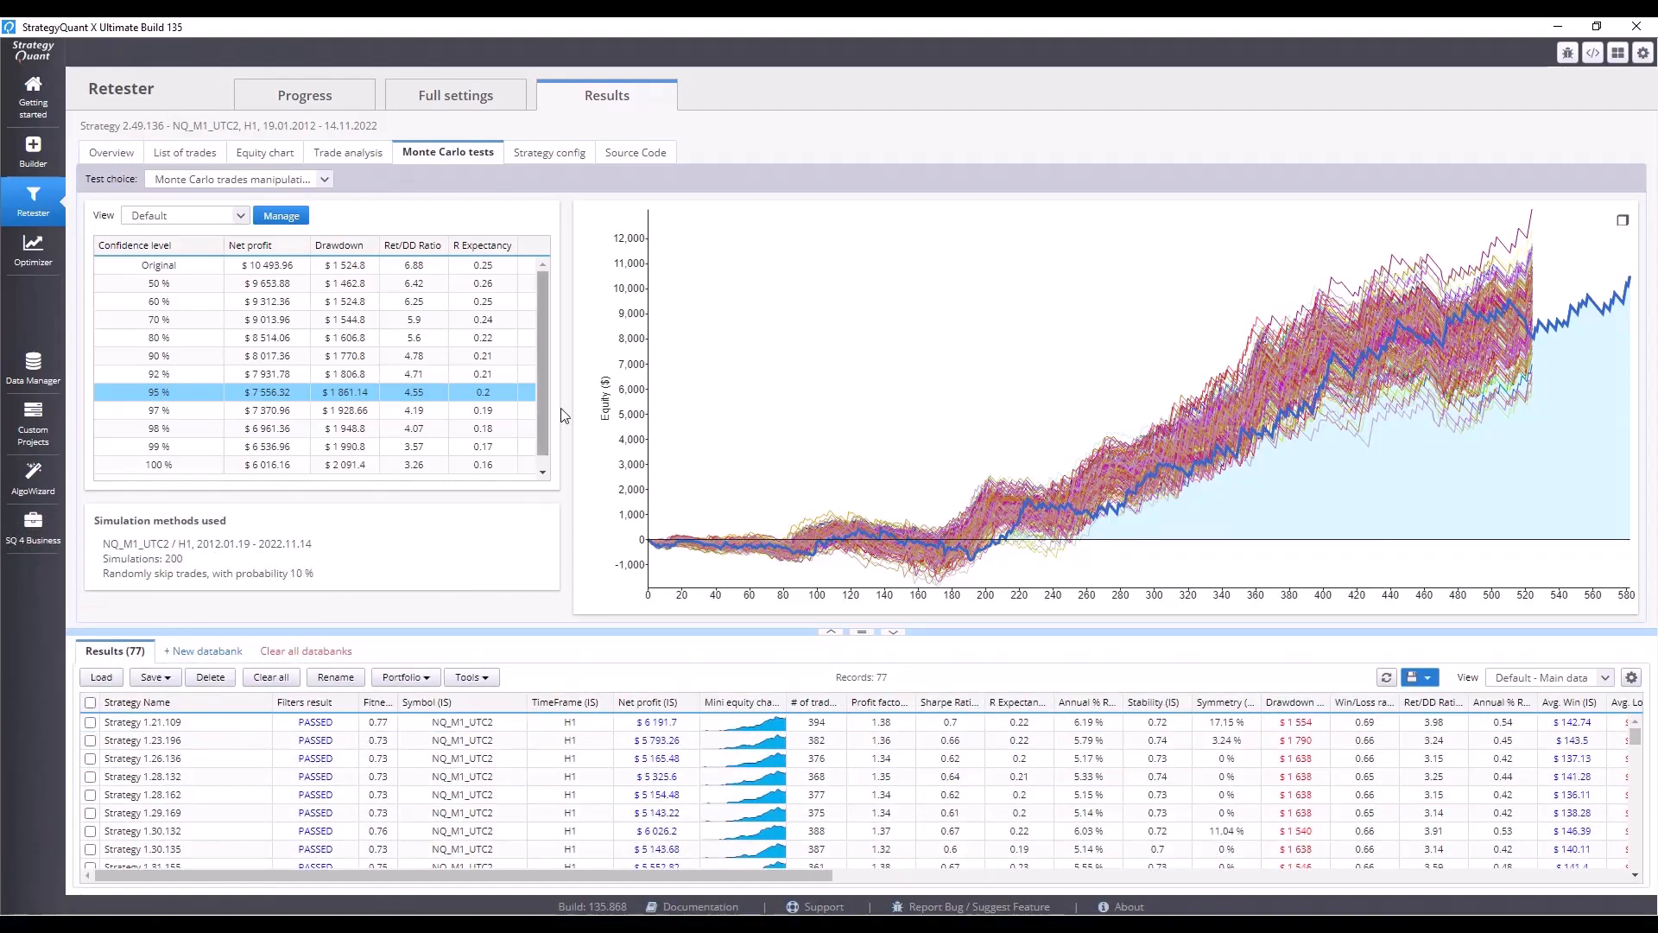
left_click(134, 160)
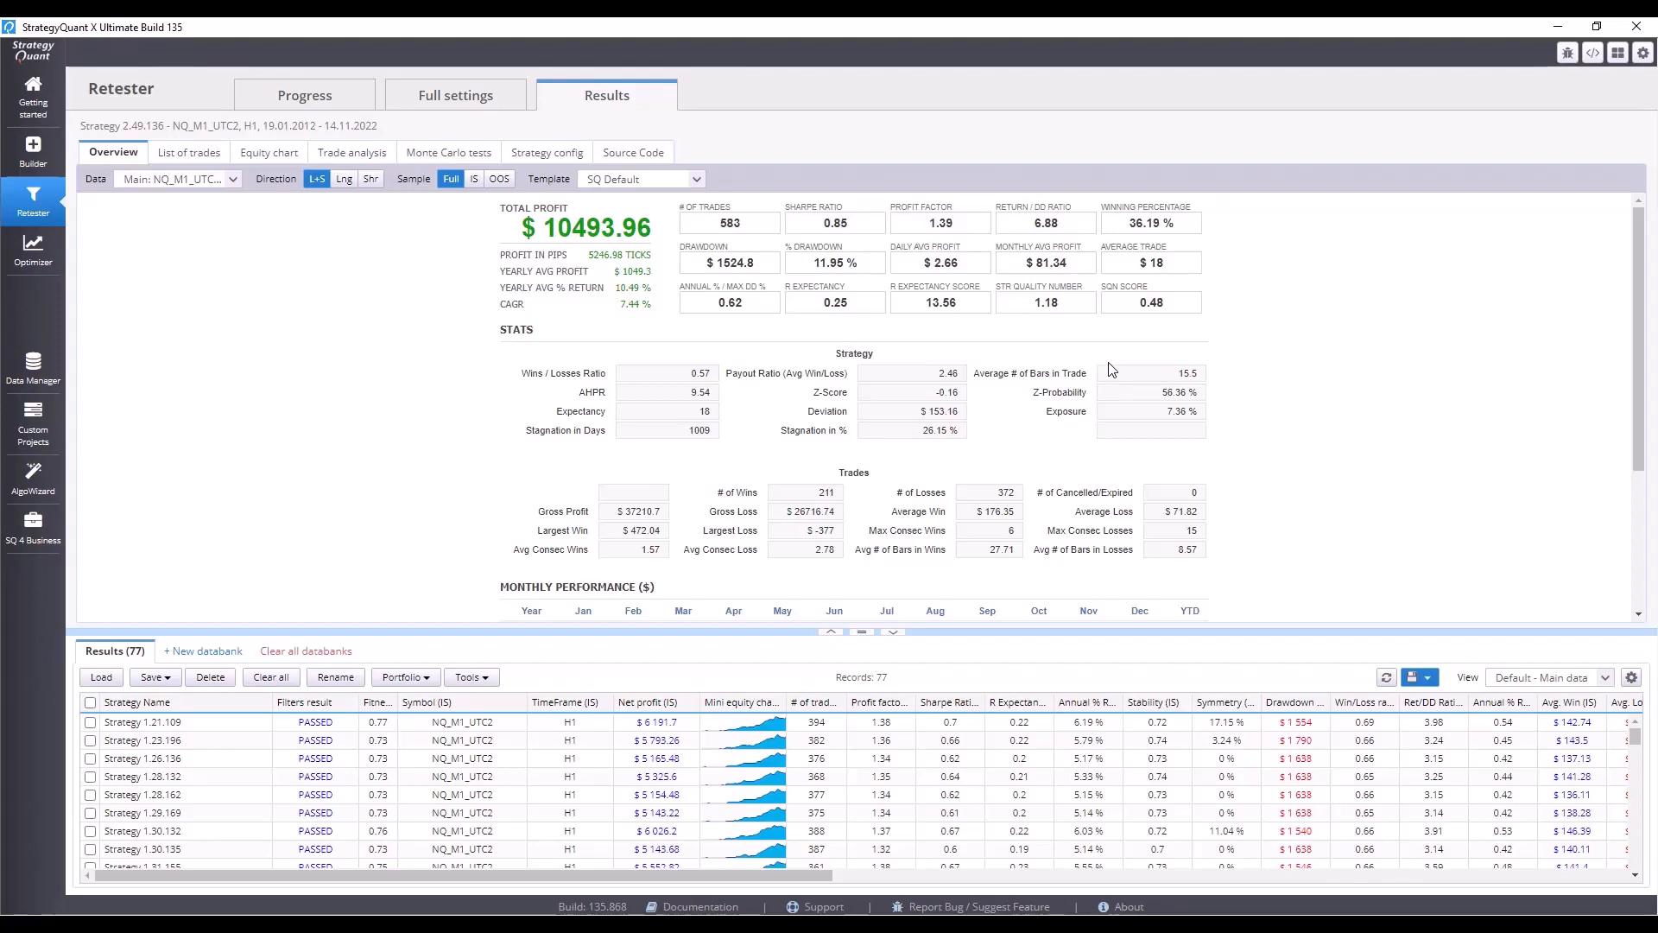
left_click(455, 162)
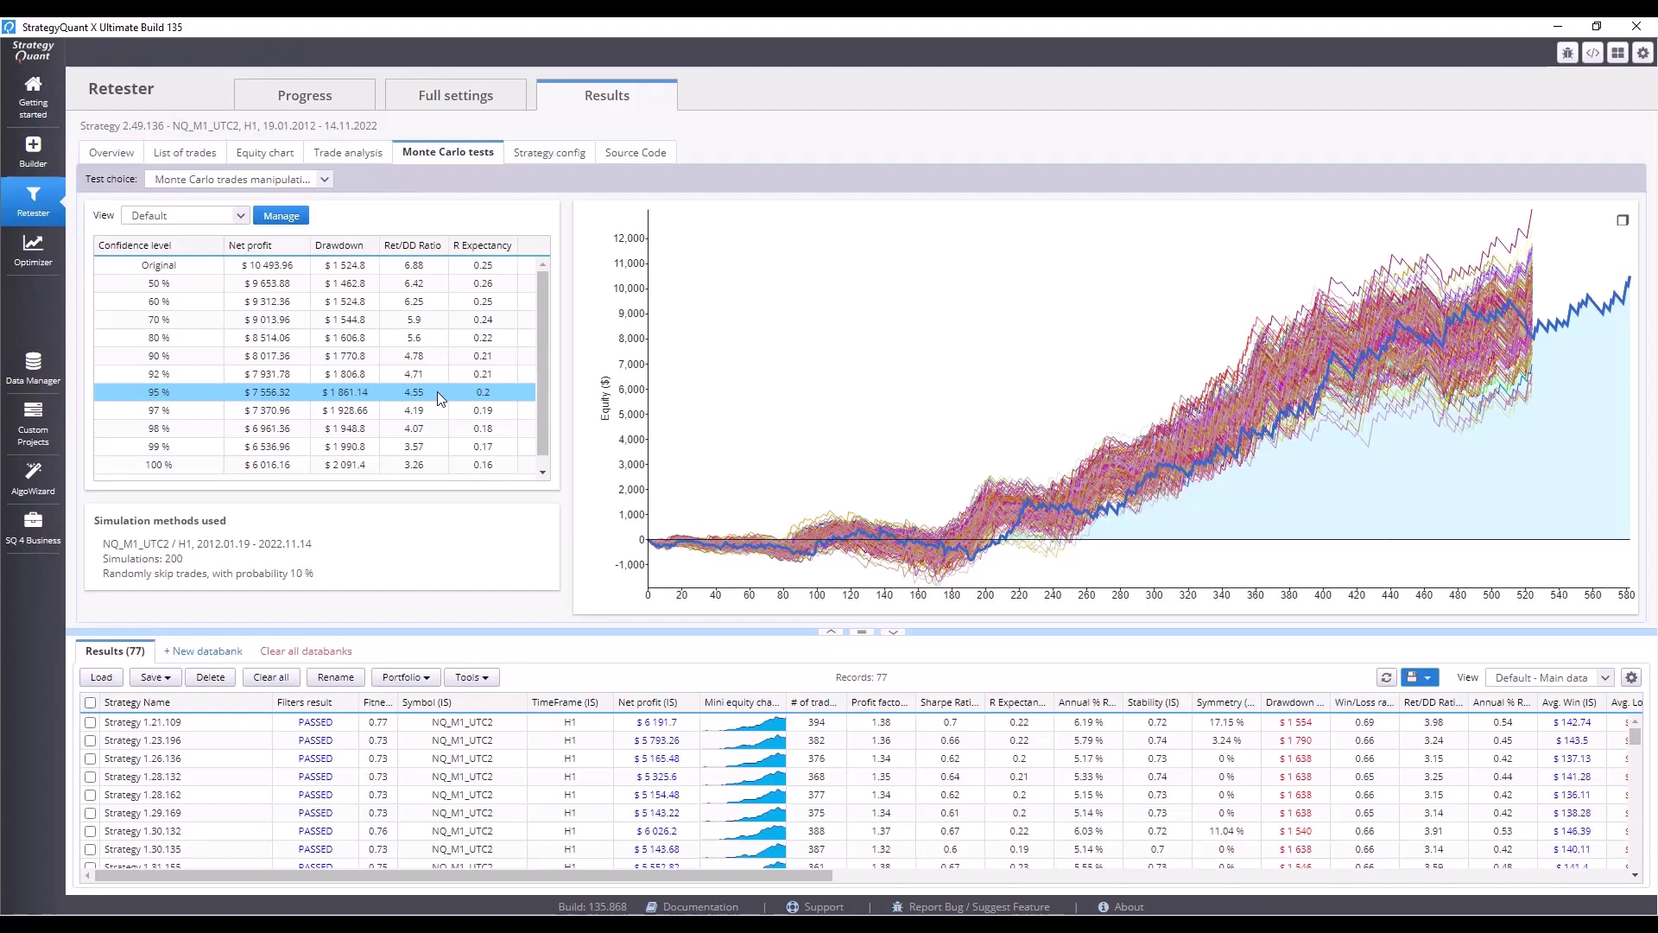
left_click(121, 154)
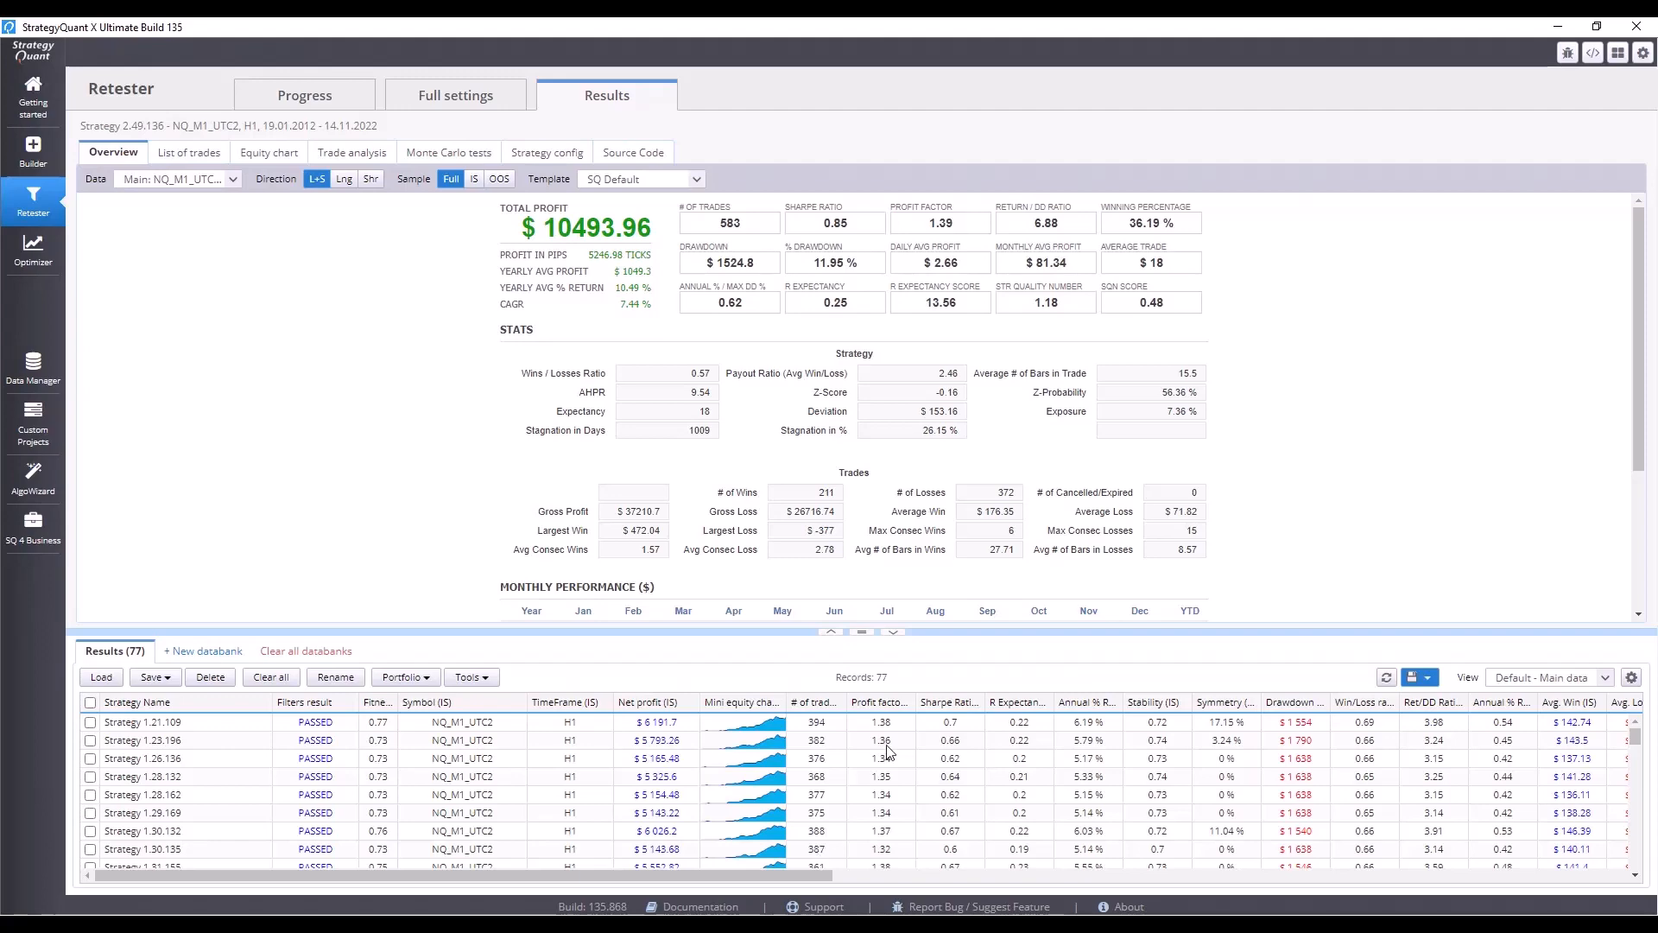
Delete the selected strategy from the results databank.
left_click(308, 98)
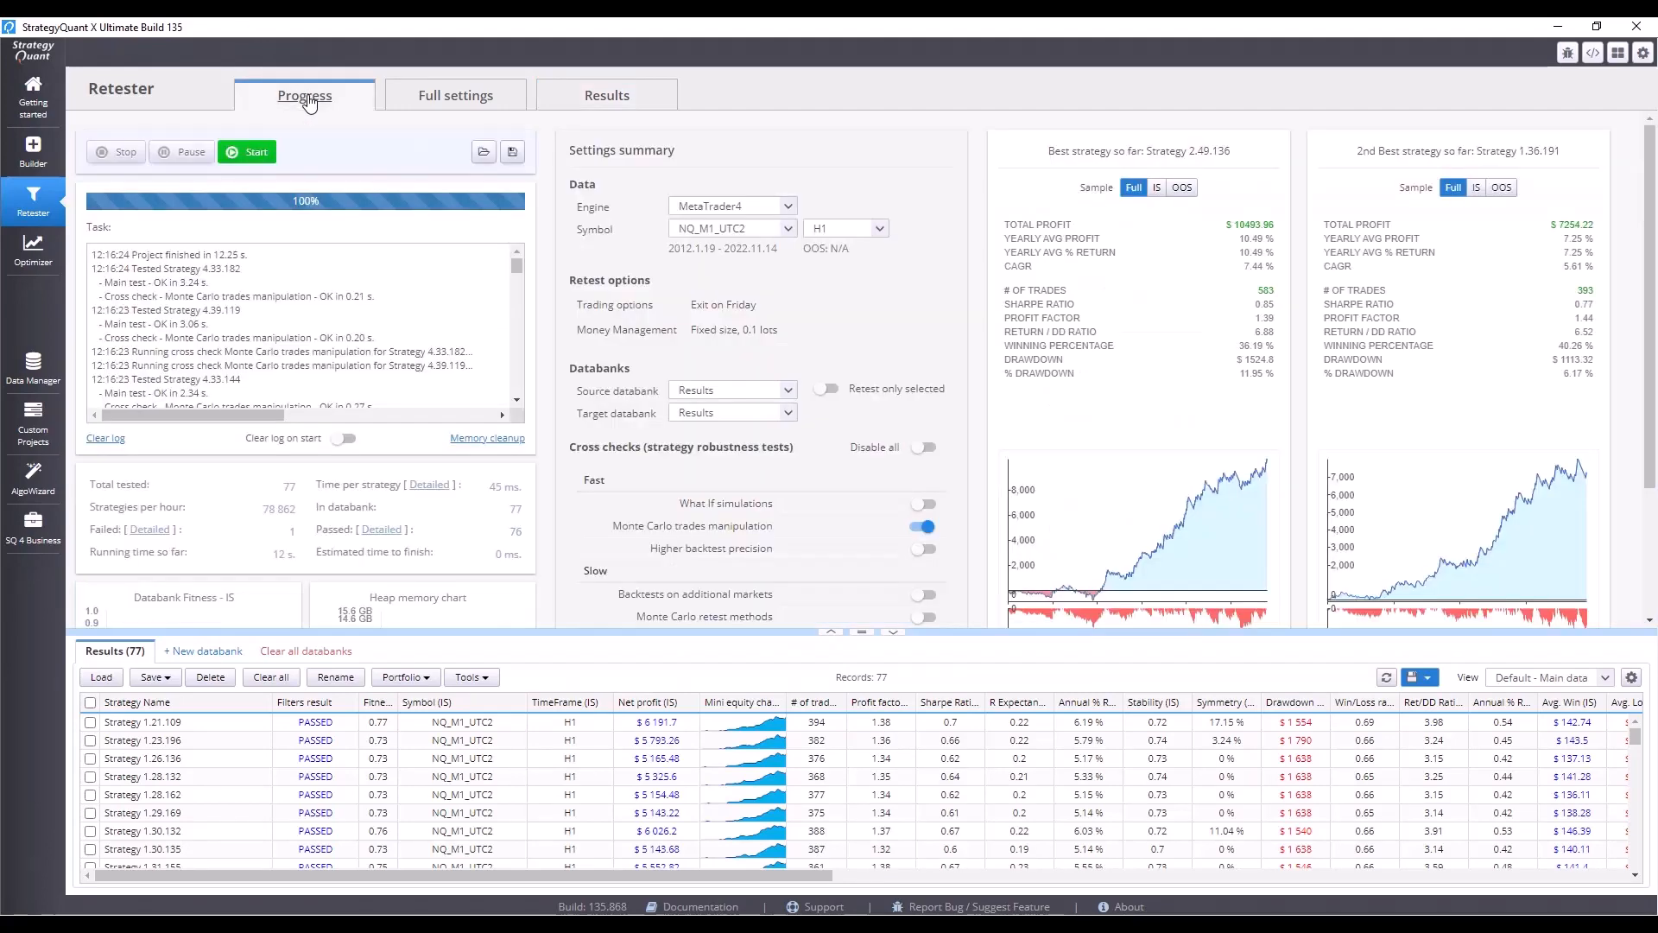
left_click(492, 677)
left_click(640, 723)
left_click(218, 679)
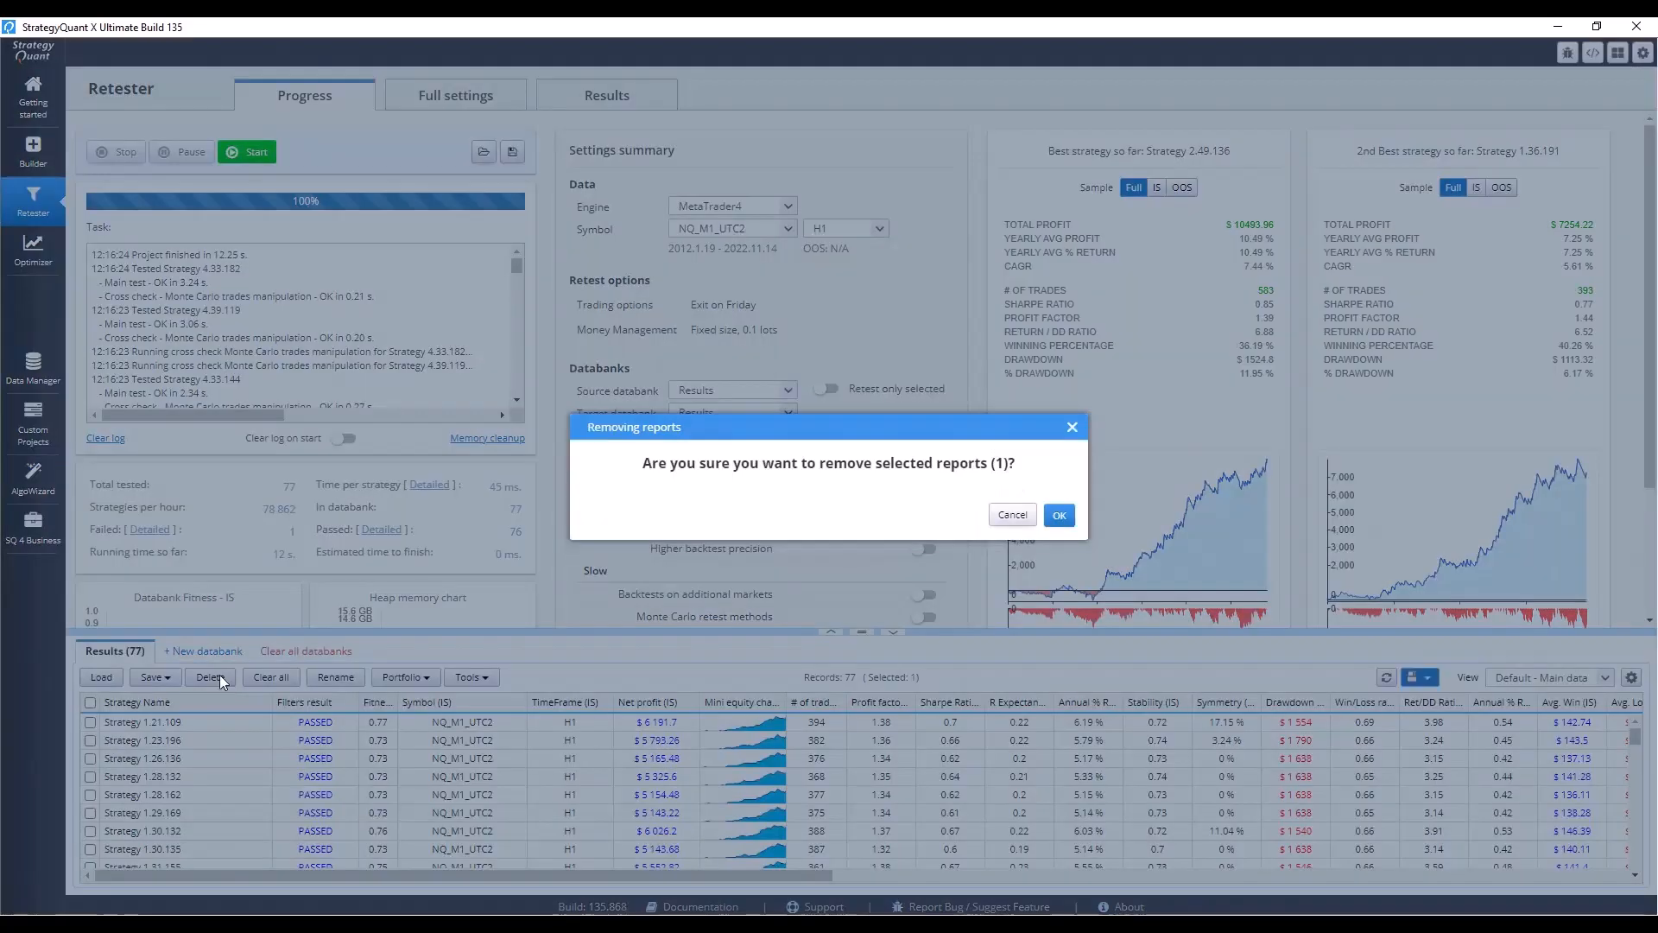
left_click(1067, 515)
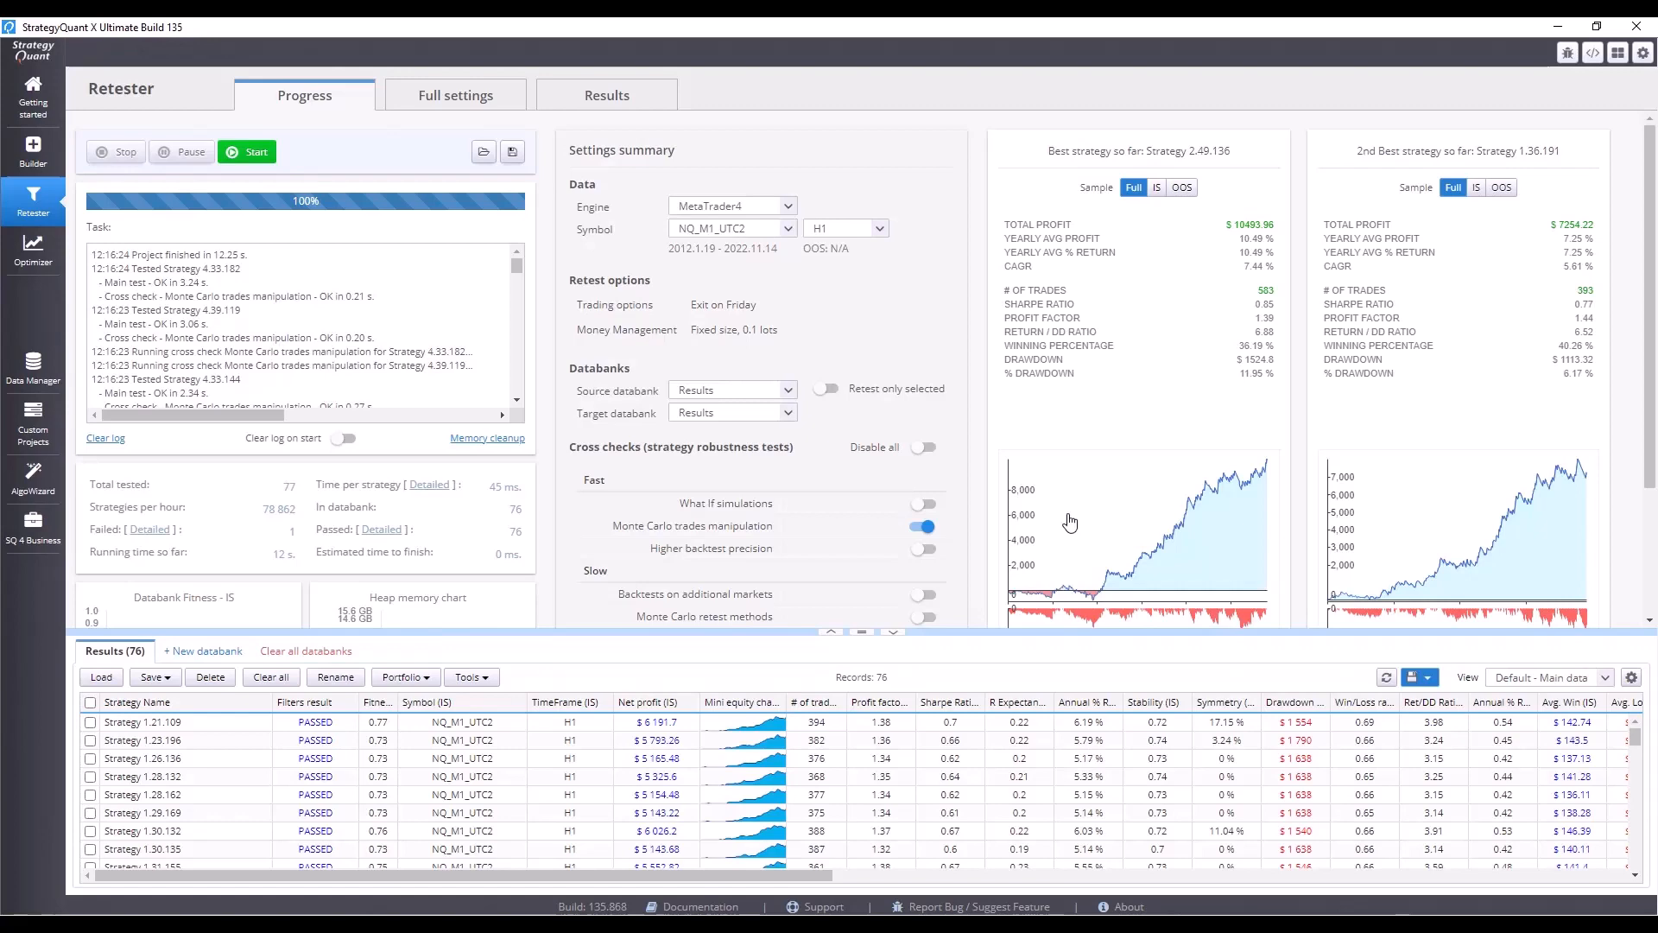
Turn off the Monte Carlo trades manipulation cross check.
left_click(466, 95)
left_click(553, 159)
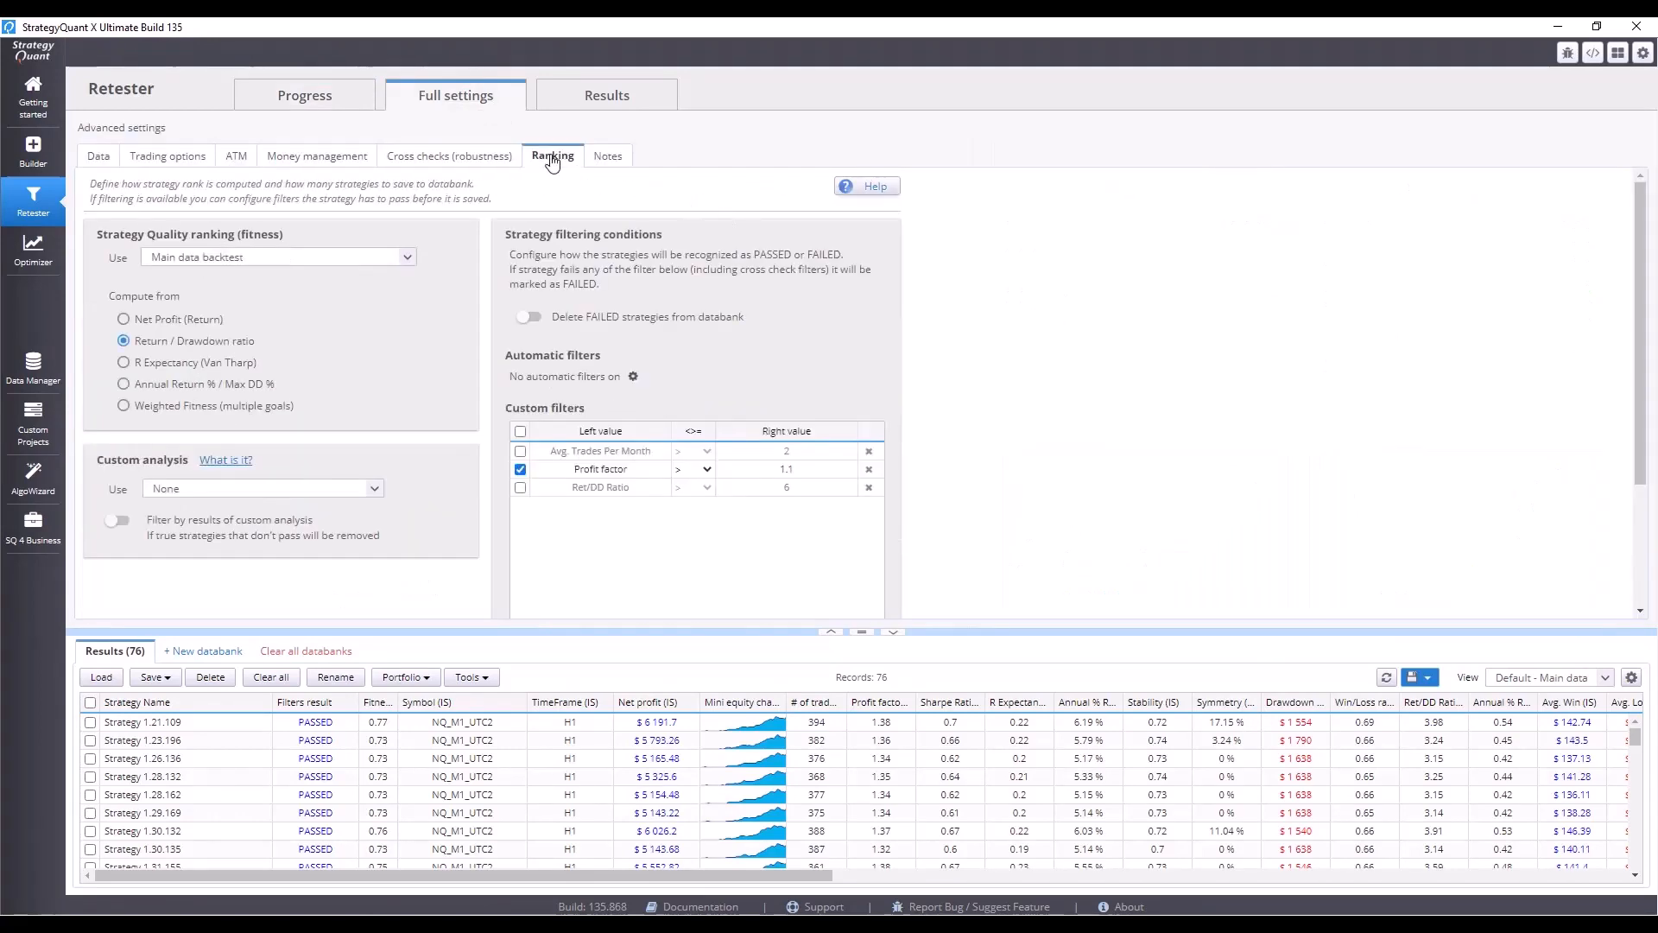
left_click(489, 162)
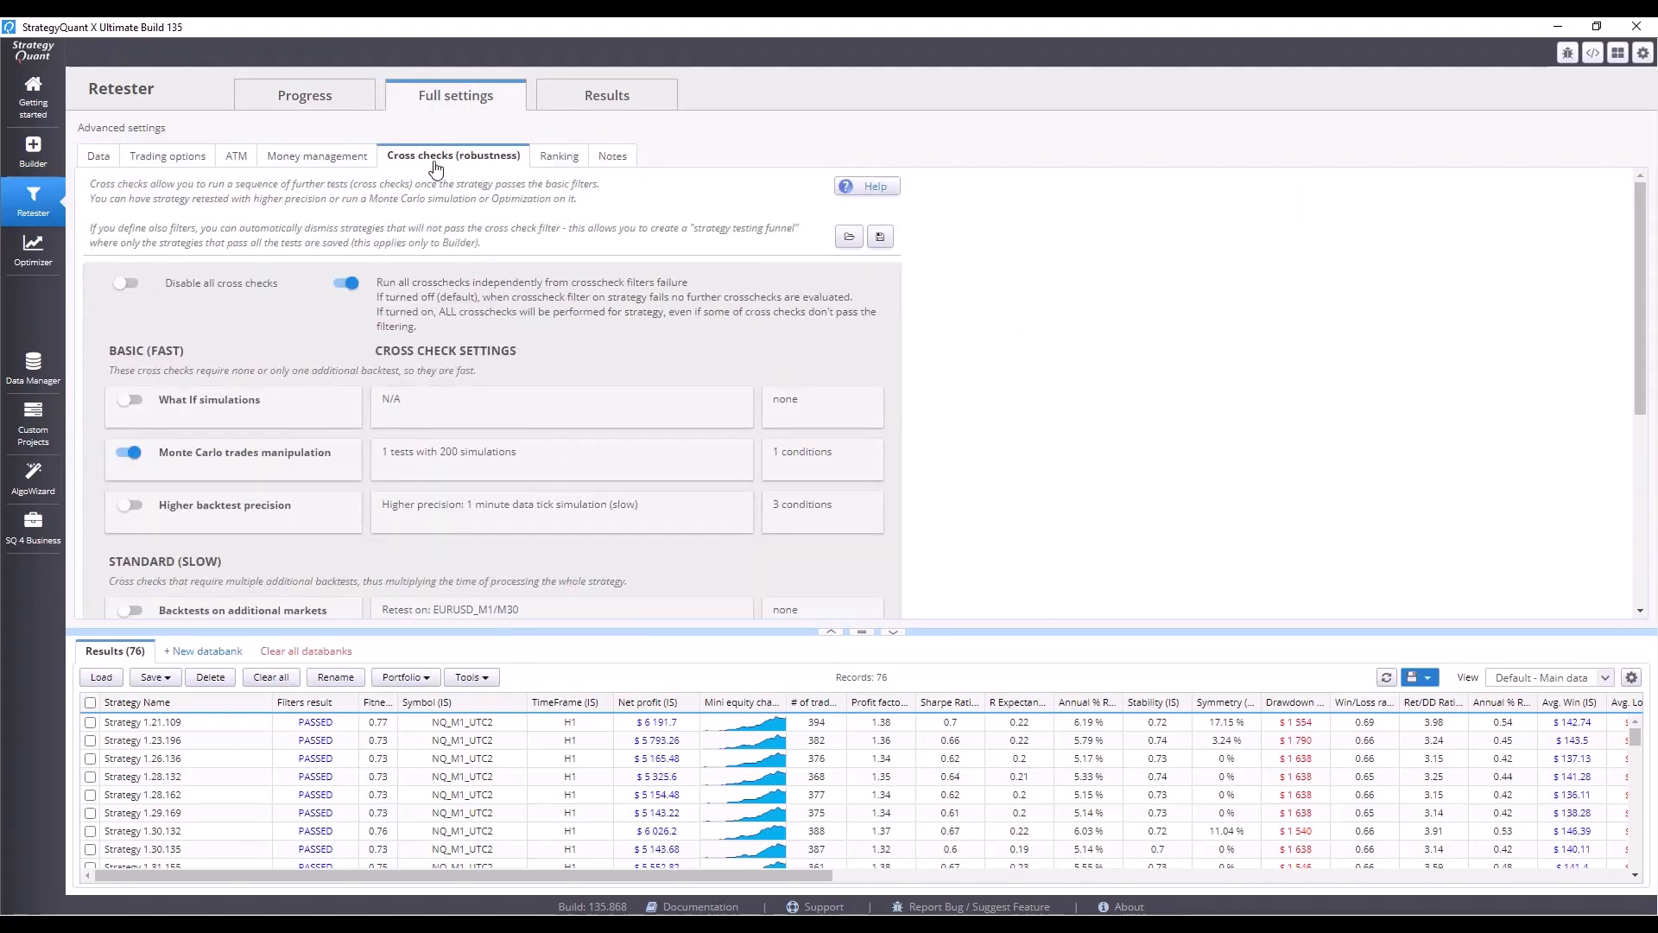
left_click(132, 454)
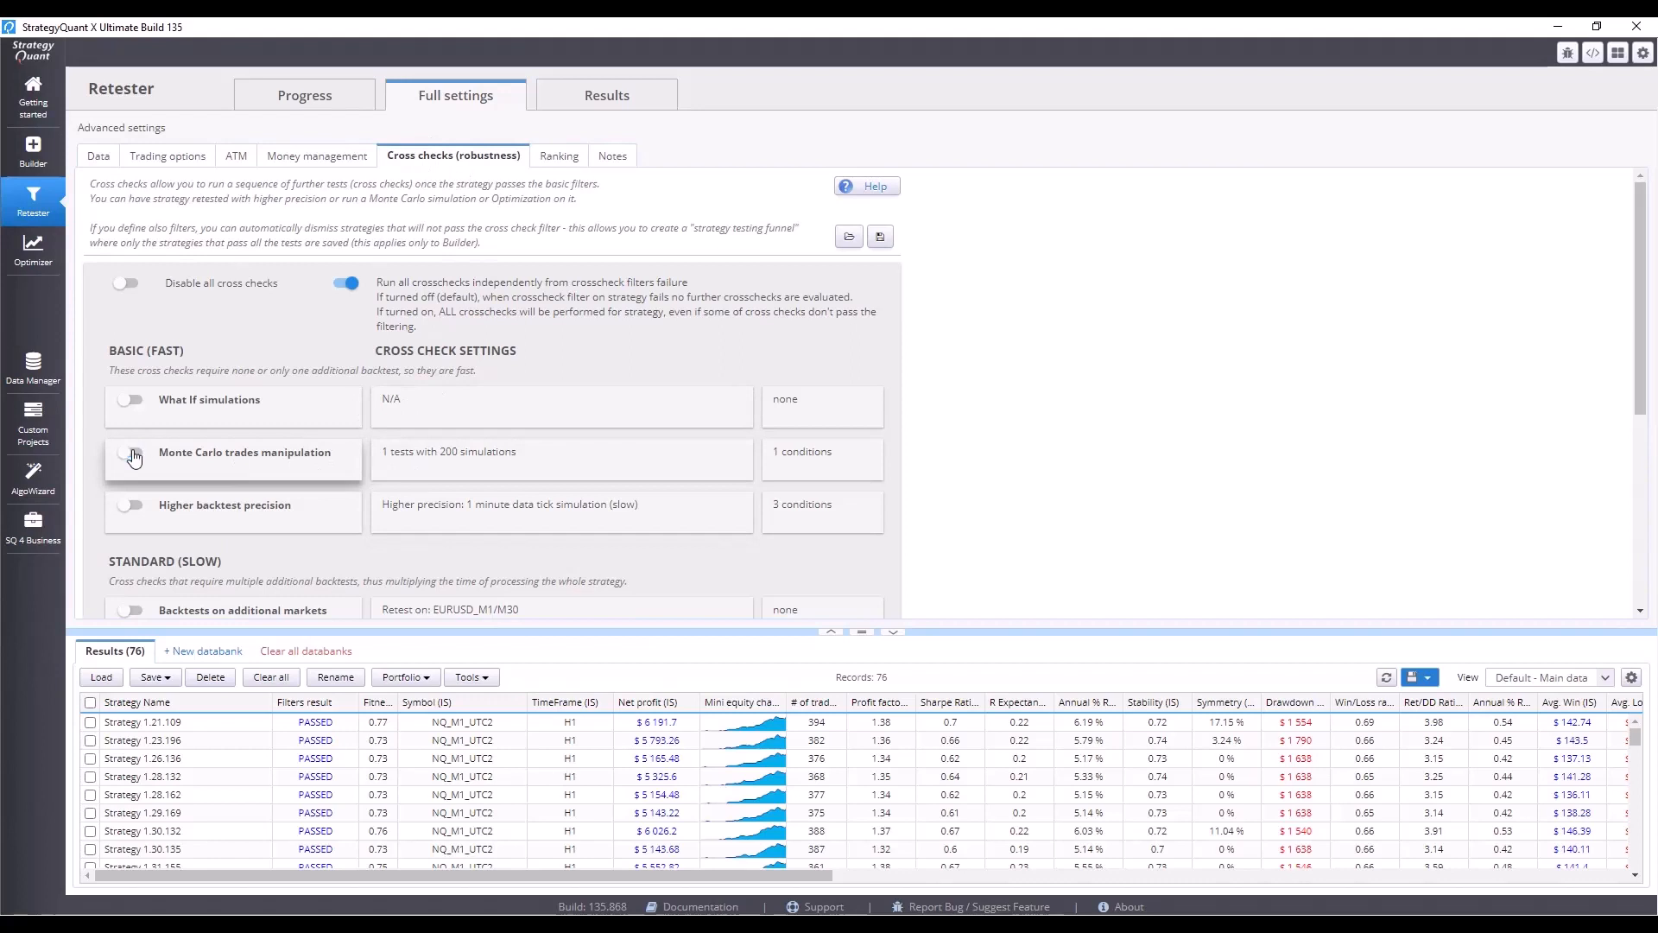
Enable the Monte Carlo retest methods cross check and uncheck the min distance, slippage, spread and starting bar randomizations.
scroll(182, 456, "down", 2)
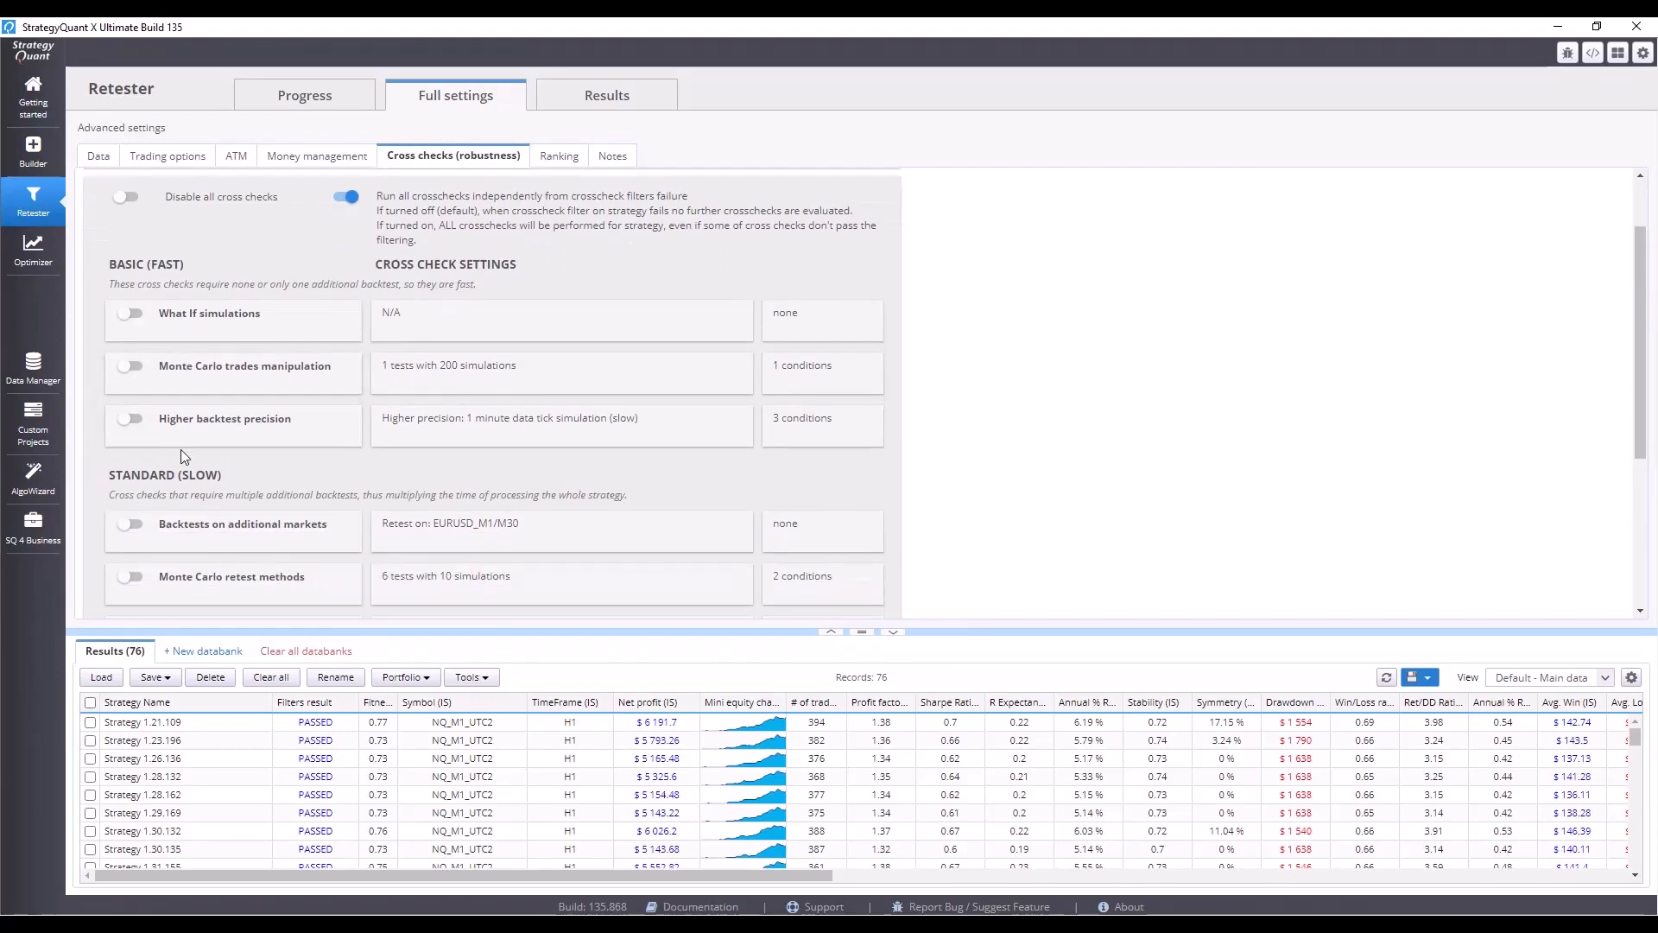
scroll(179, 449, "down", 2)
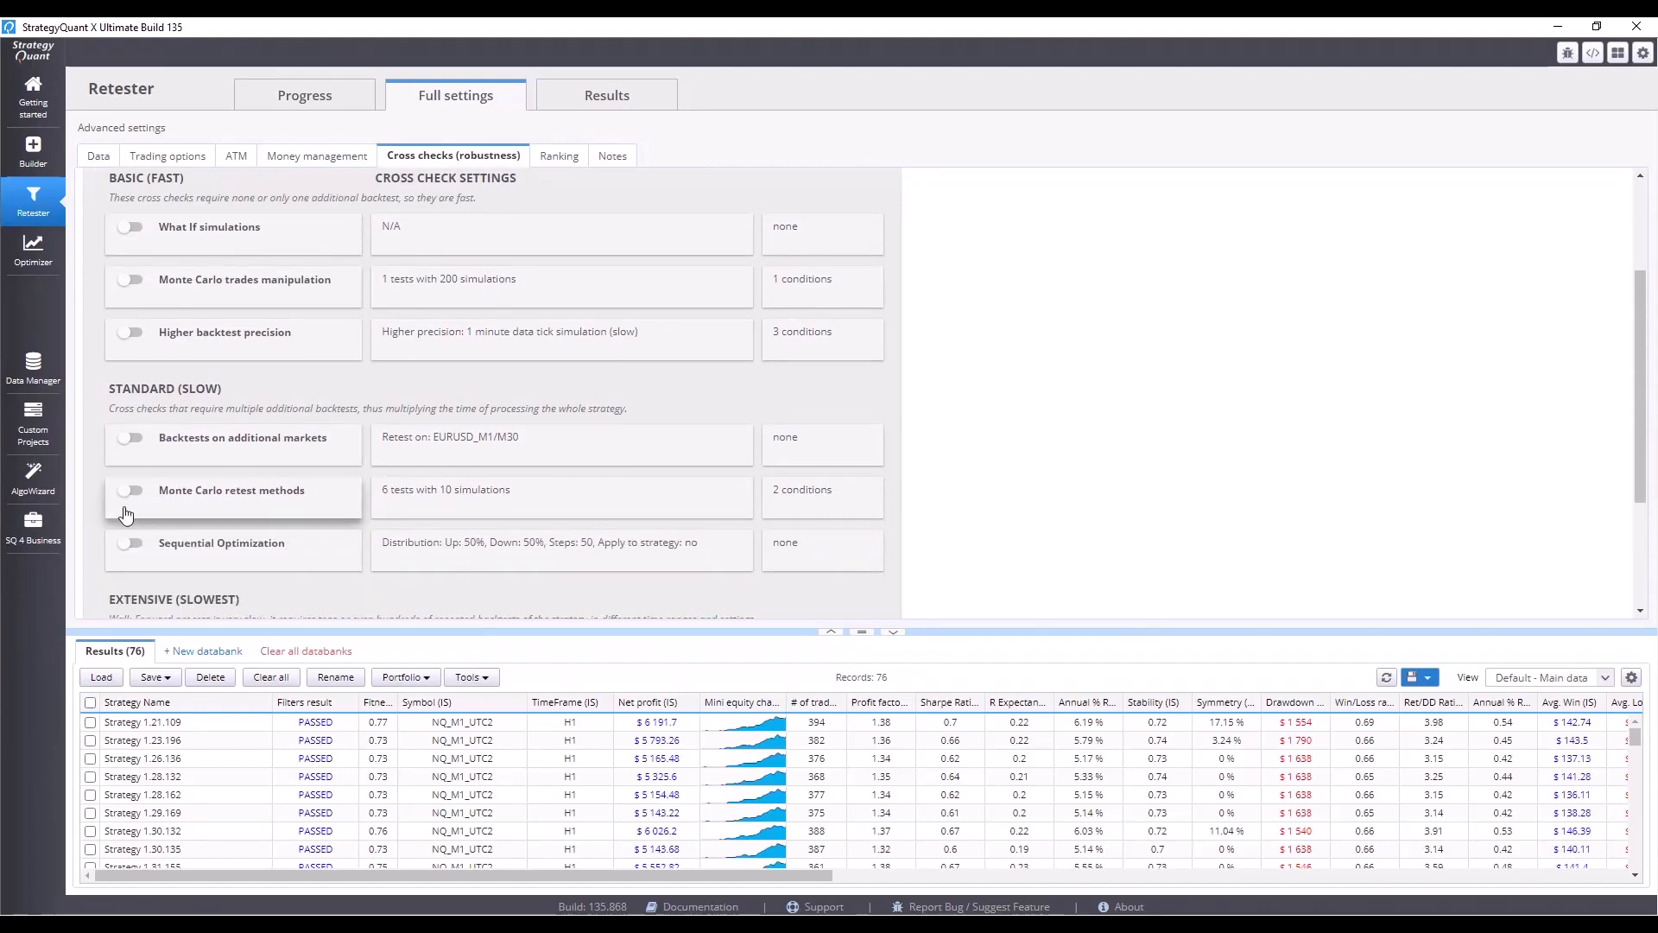
left_click(128, 494)
left_click(449, 505)
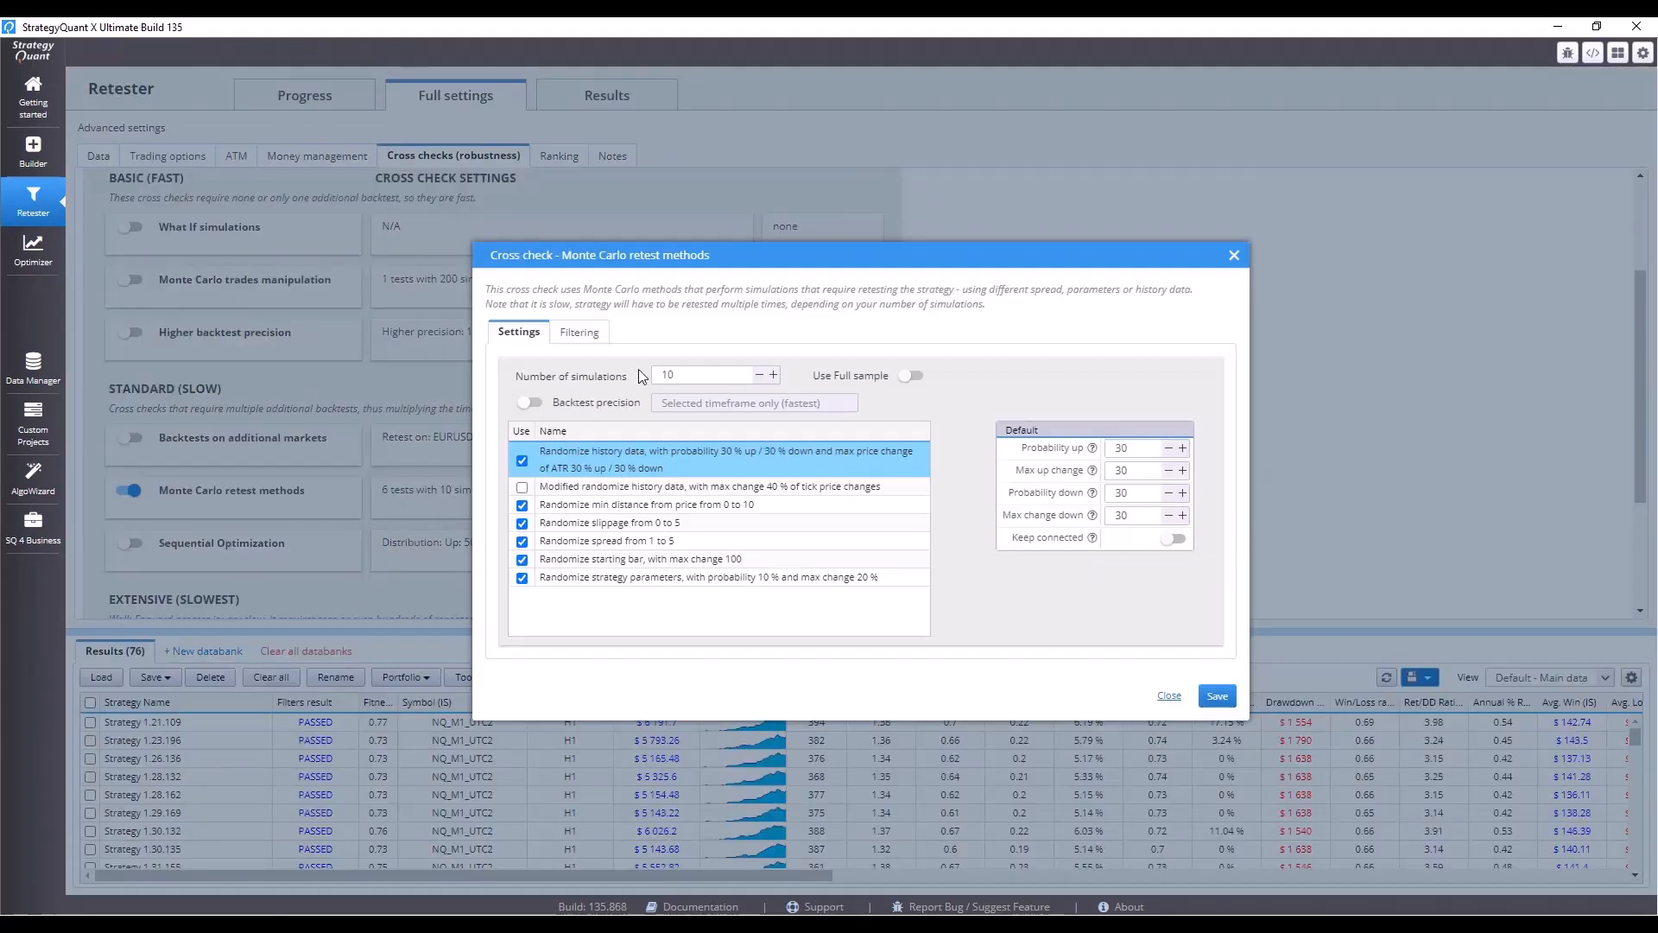
left_click(522, 504)
left_click(522, 522)
left_click(522, 541)
left_click(522, 559)
Set the number of simulations to 30, probability up to 20 and max up change to 20.
double_click(704, 376)
type("30")
double_click(1146, 445)
type("20")
double_click(1134, 469)
type("20")
Remove both existing filtering conditions from the Monte Carlo retest methods cross check.
left_click(576, 333)
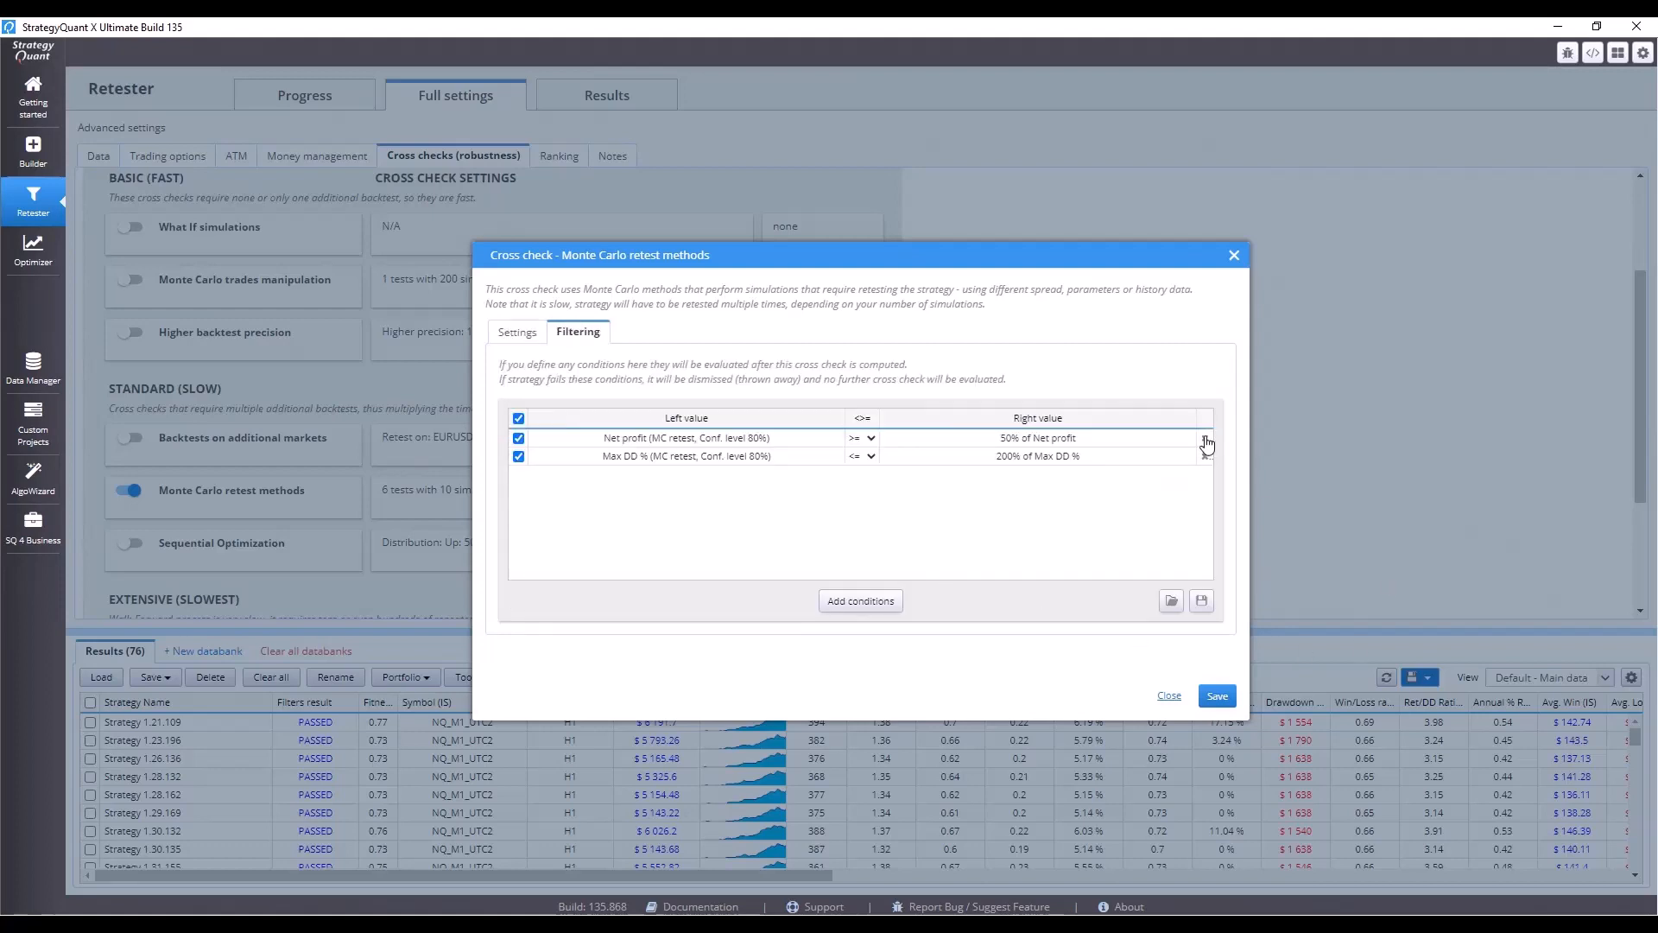
left_click(1205, 438)
left_click(1205, 438)
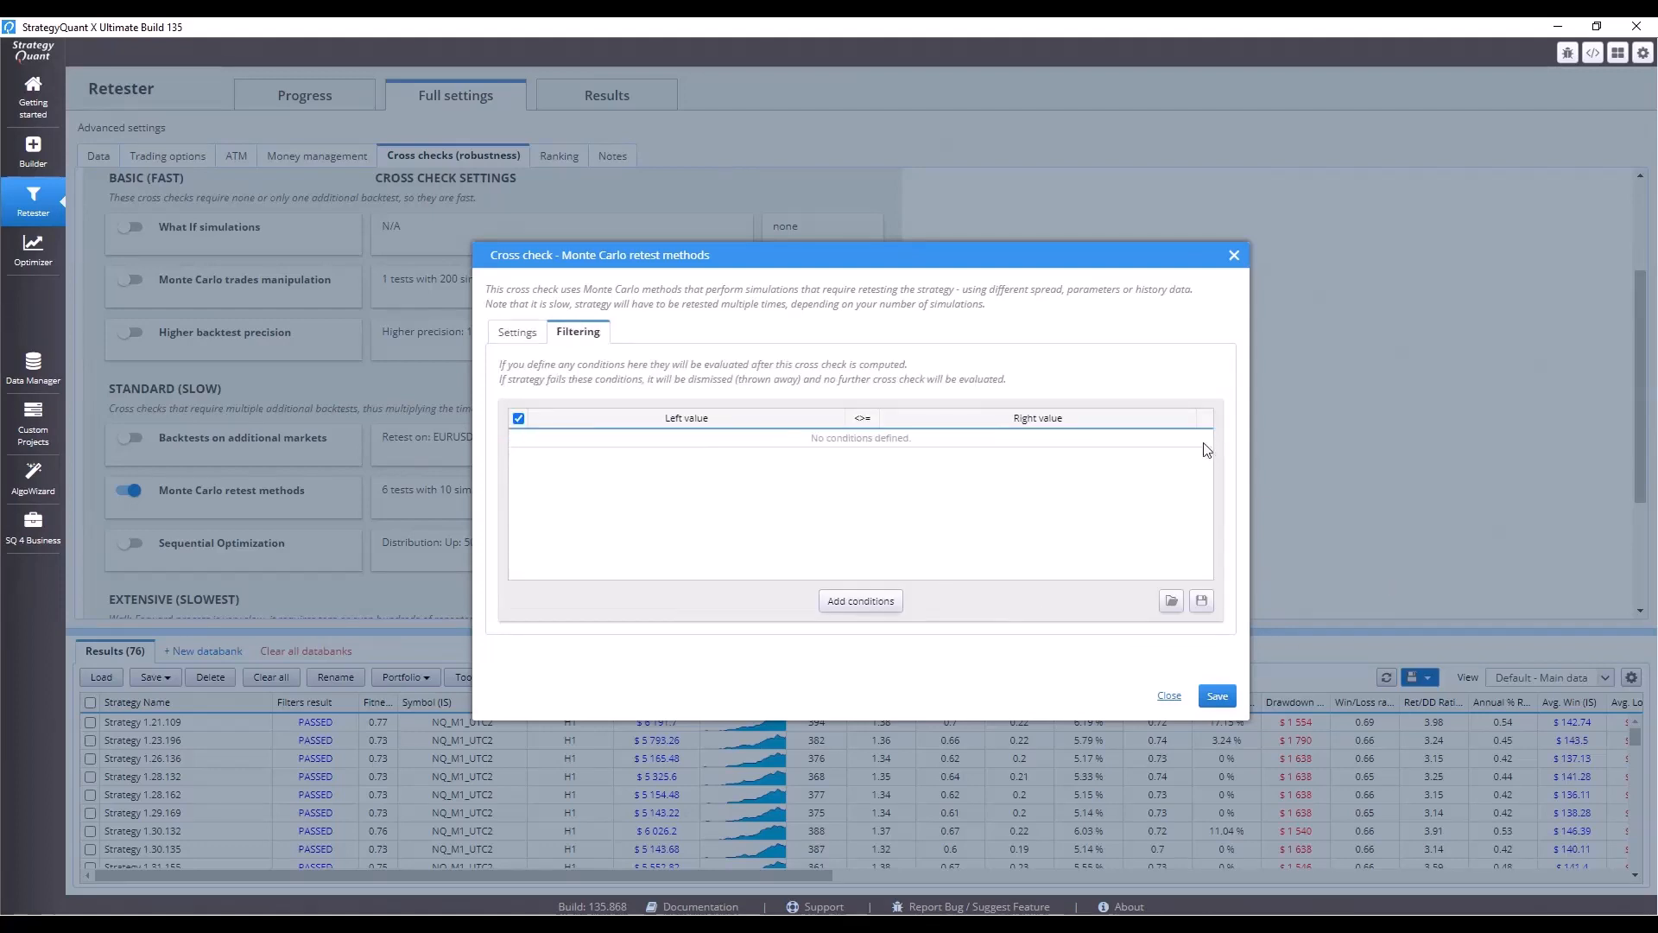
Add a Ret/DD Ratio filtering condition to the cross check.
left_click(890, 600)
left_click(873, 514)
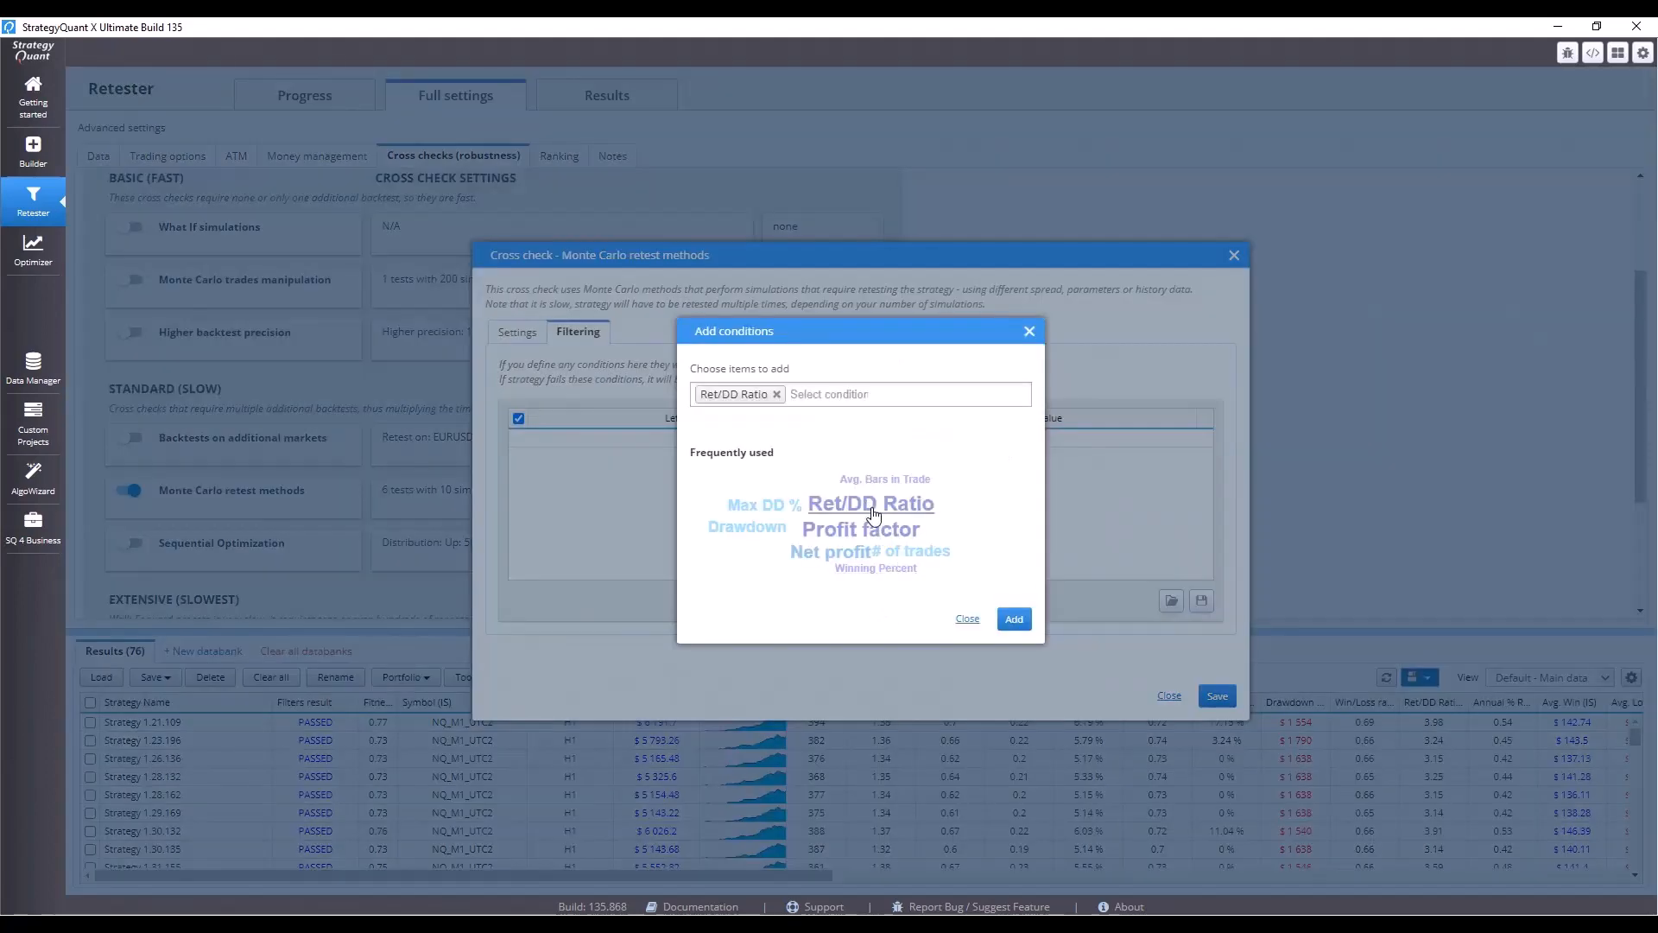
left_click(1014, 618)
Set the condition's left value to Ret/DD Ratio from Monte Carlo retest methods at 95% confidence level.
double_click(642, 436)
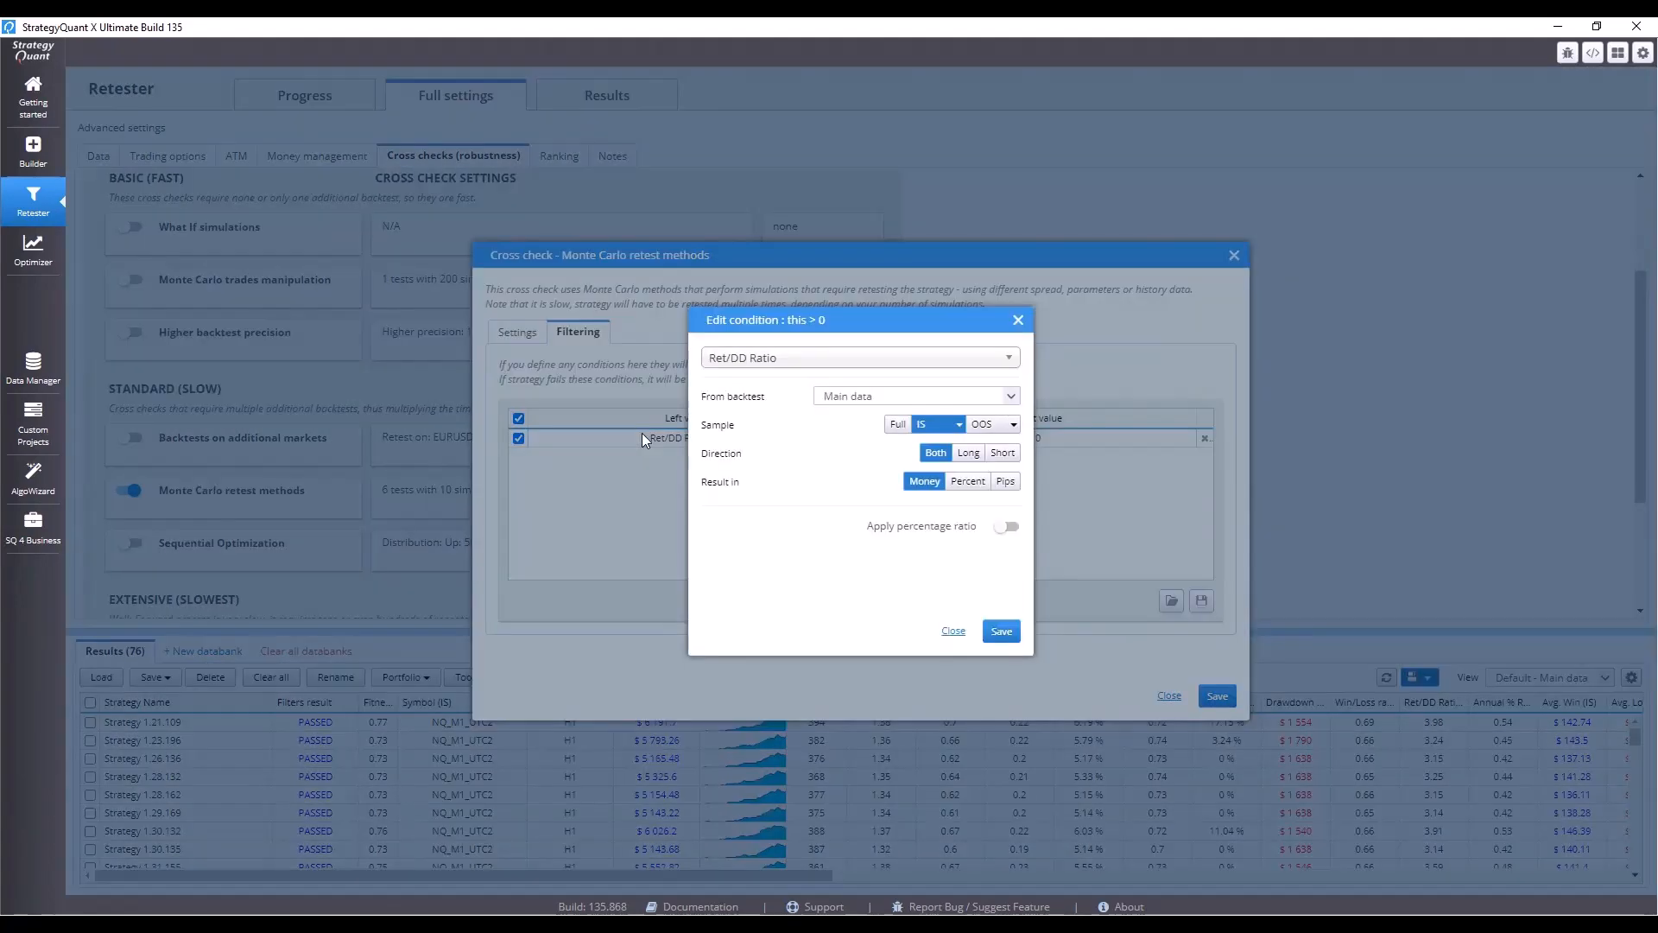
left_click(858, 397)
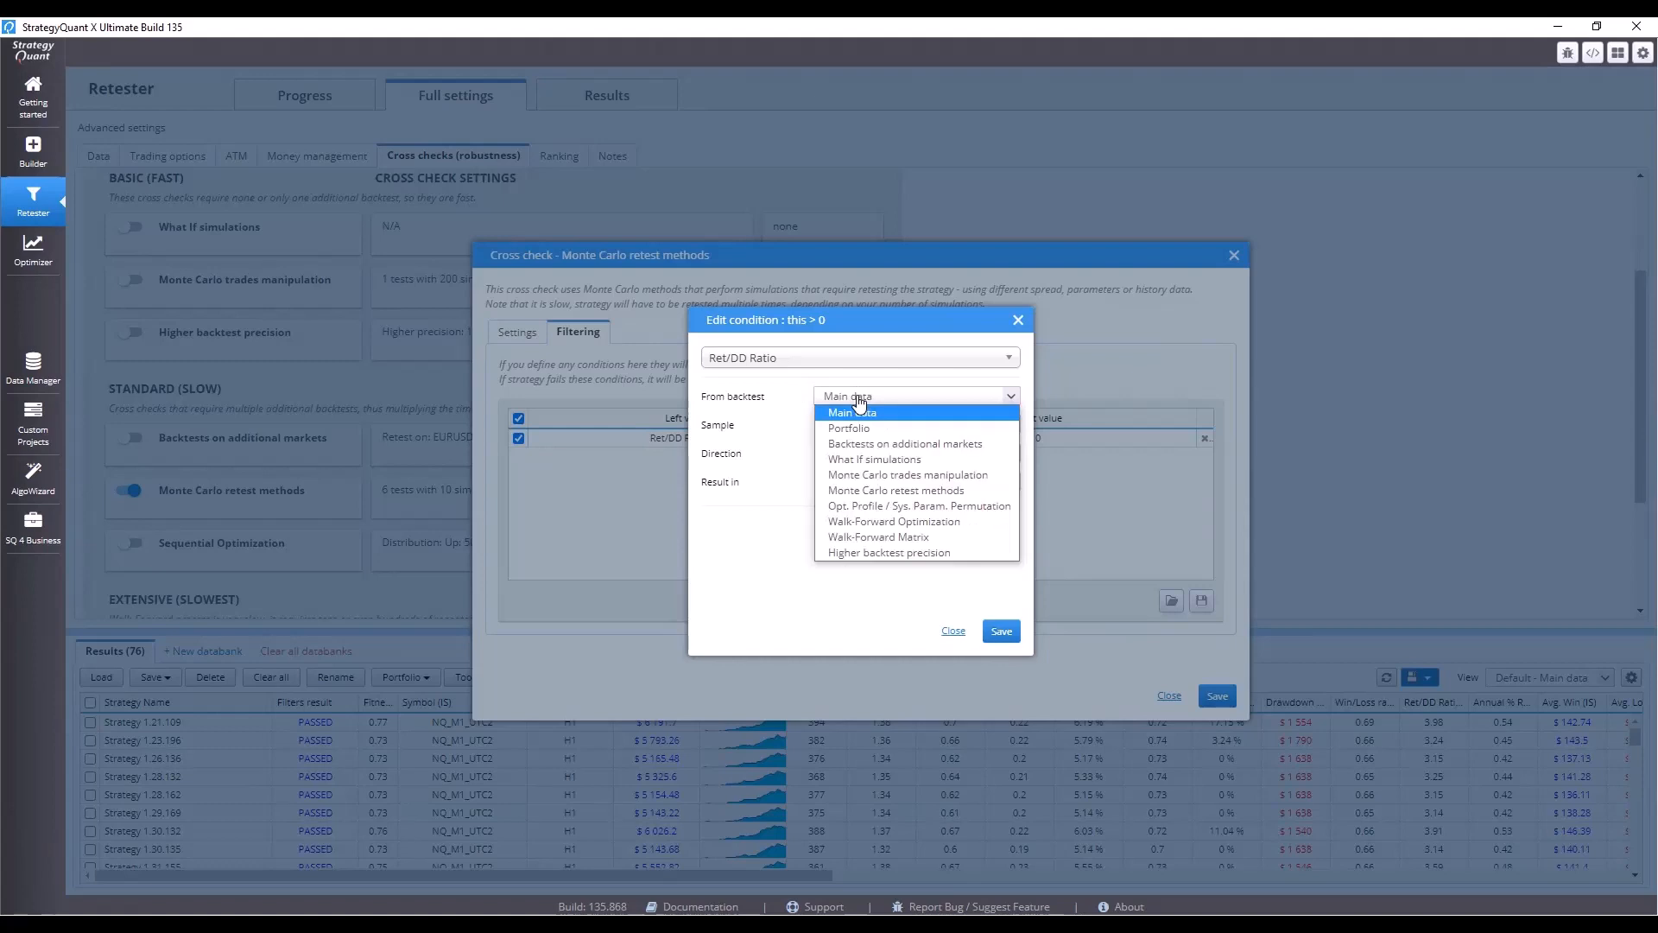
left_click(917, 491)
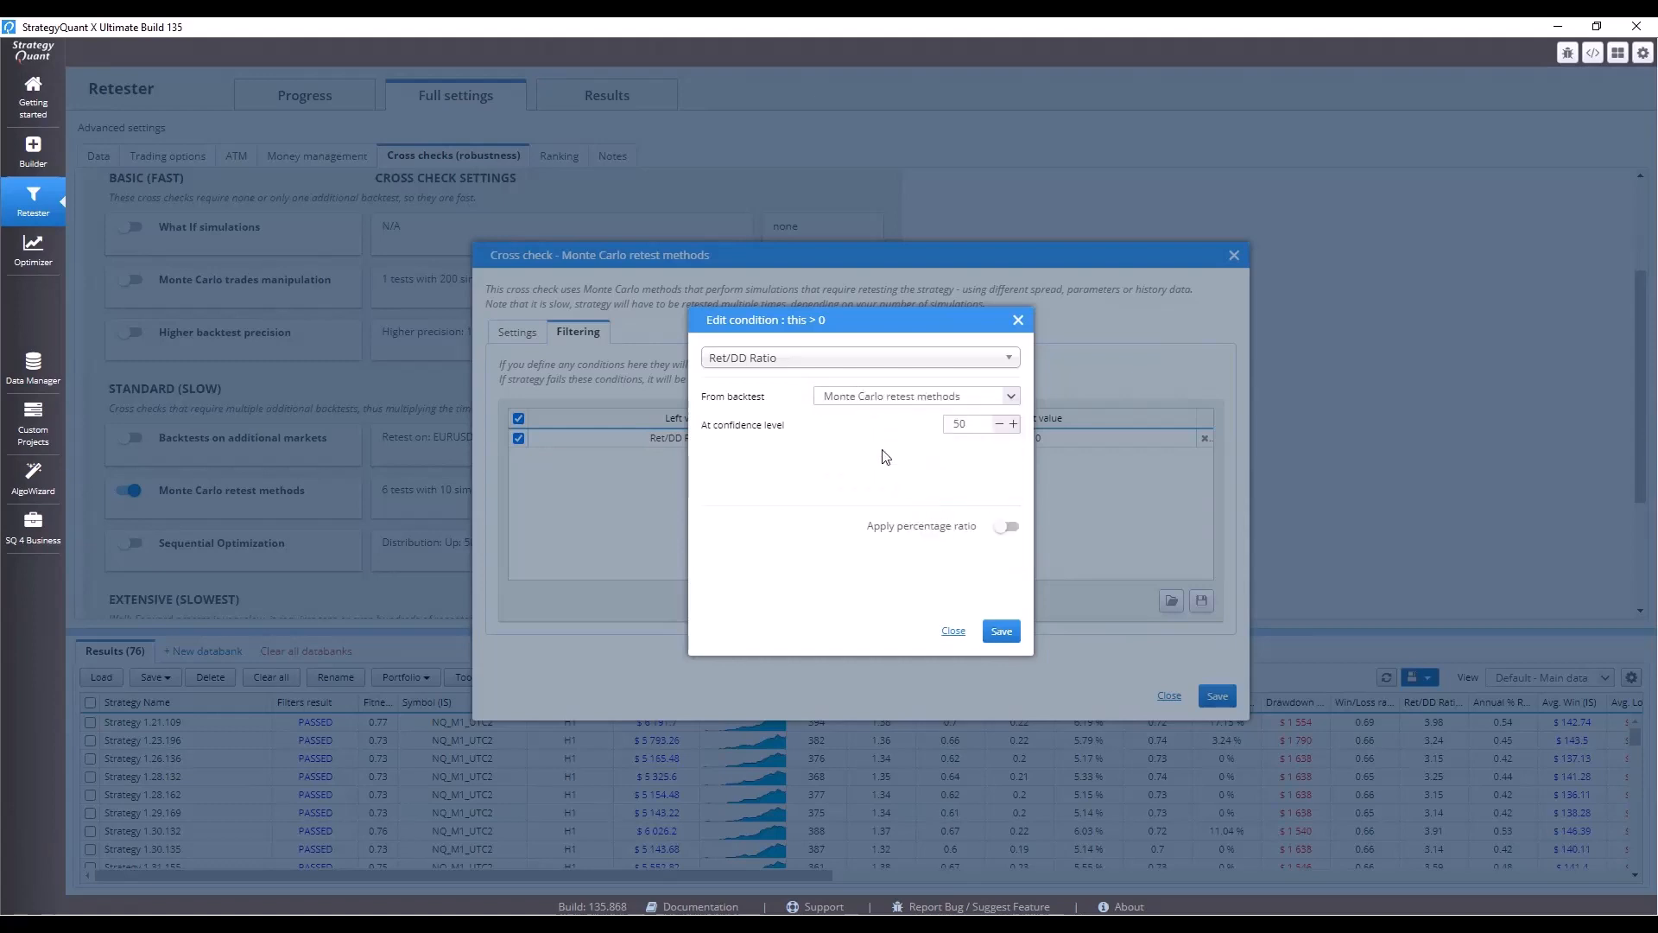
left_click_drag(989, 426, 937, 432)
type("95")
left_click(1001, 630)
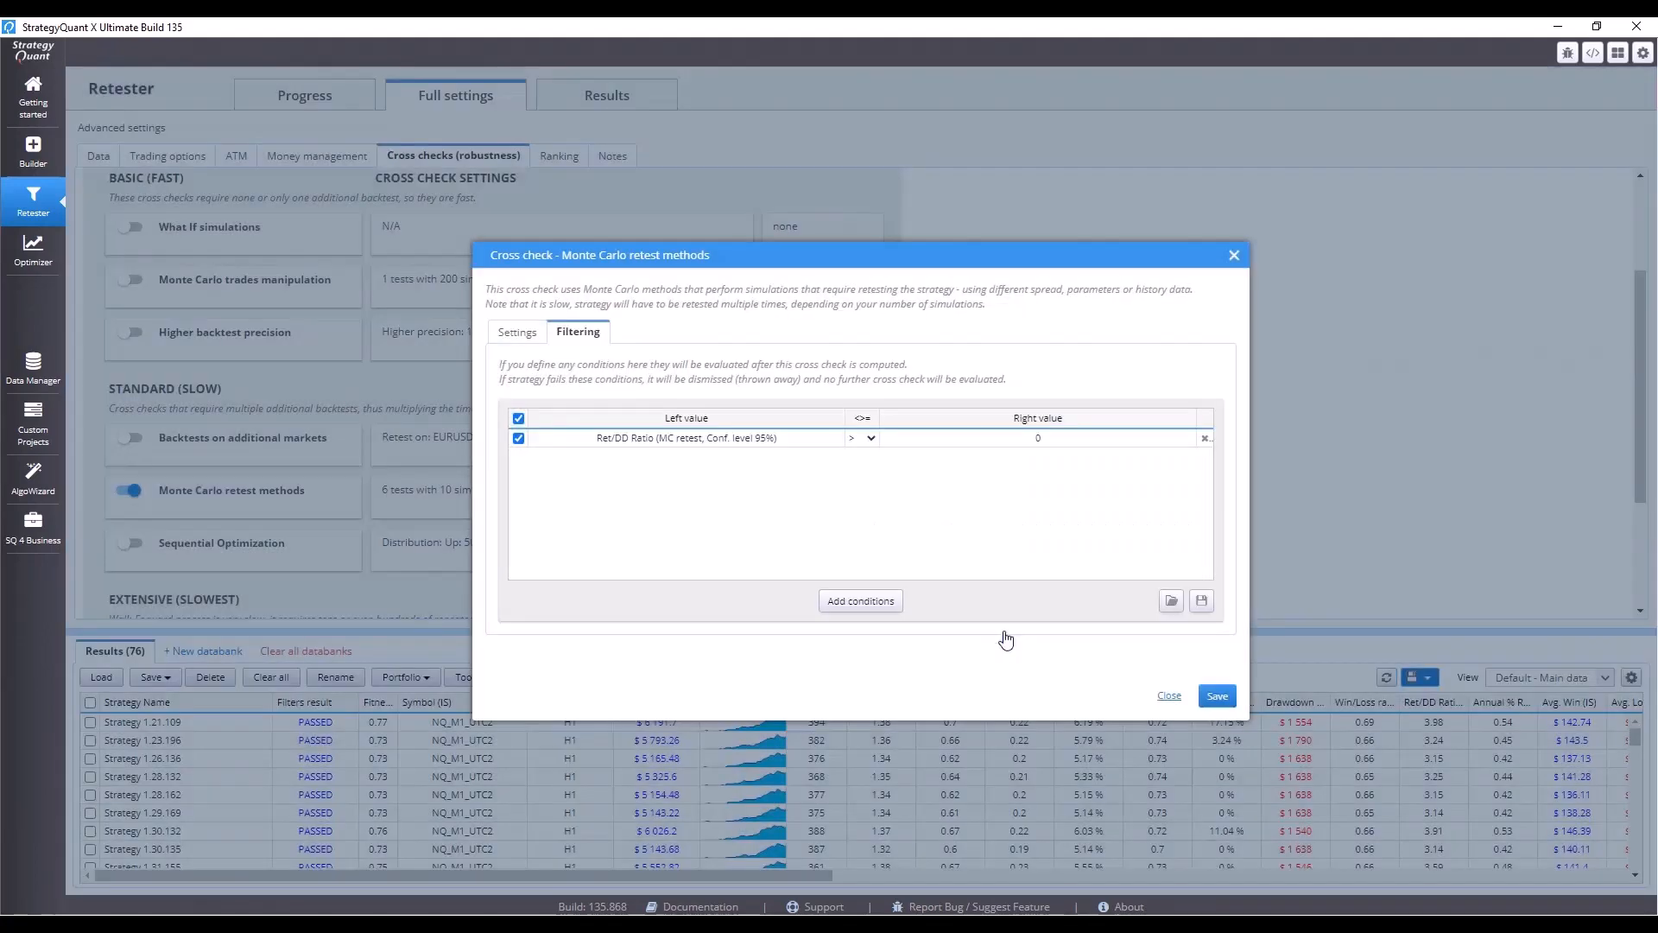
Require it to be >= 50% of the main data Ret/DD Ratio and save the cross check.
left_click(859, 438)
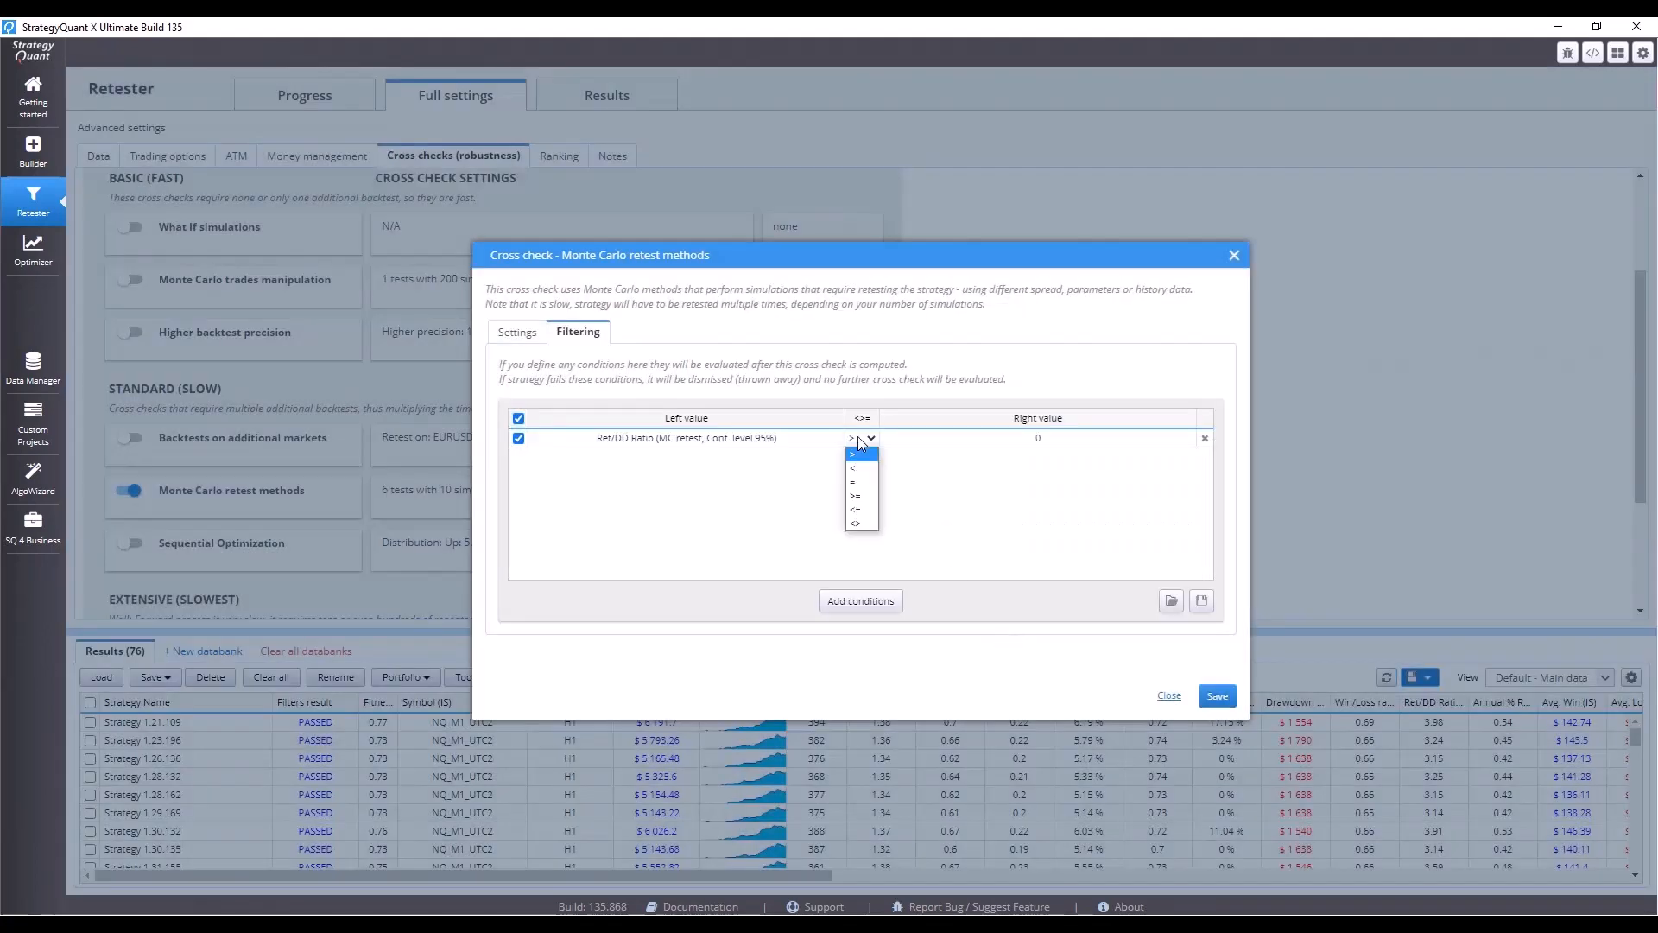
left_click(860, 499)
left_click(1035, 440)
left_click(920, 367)
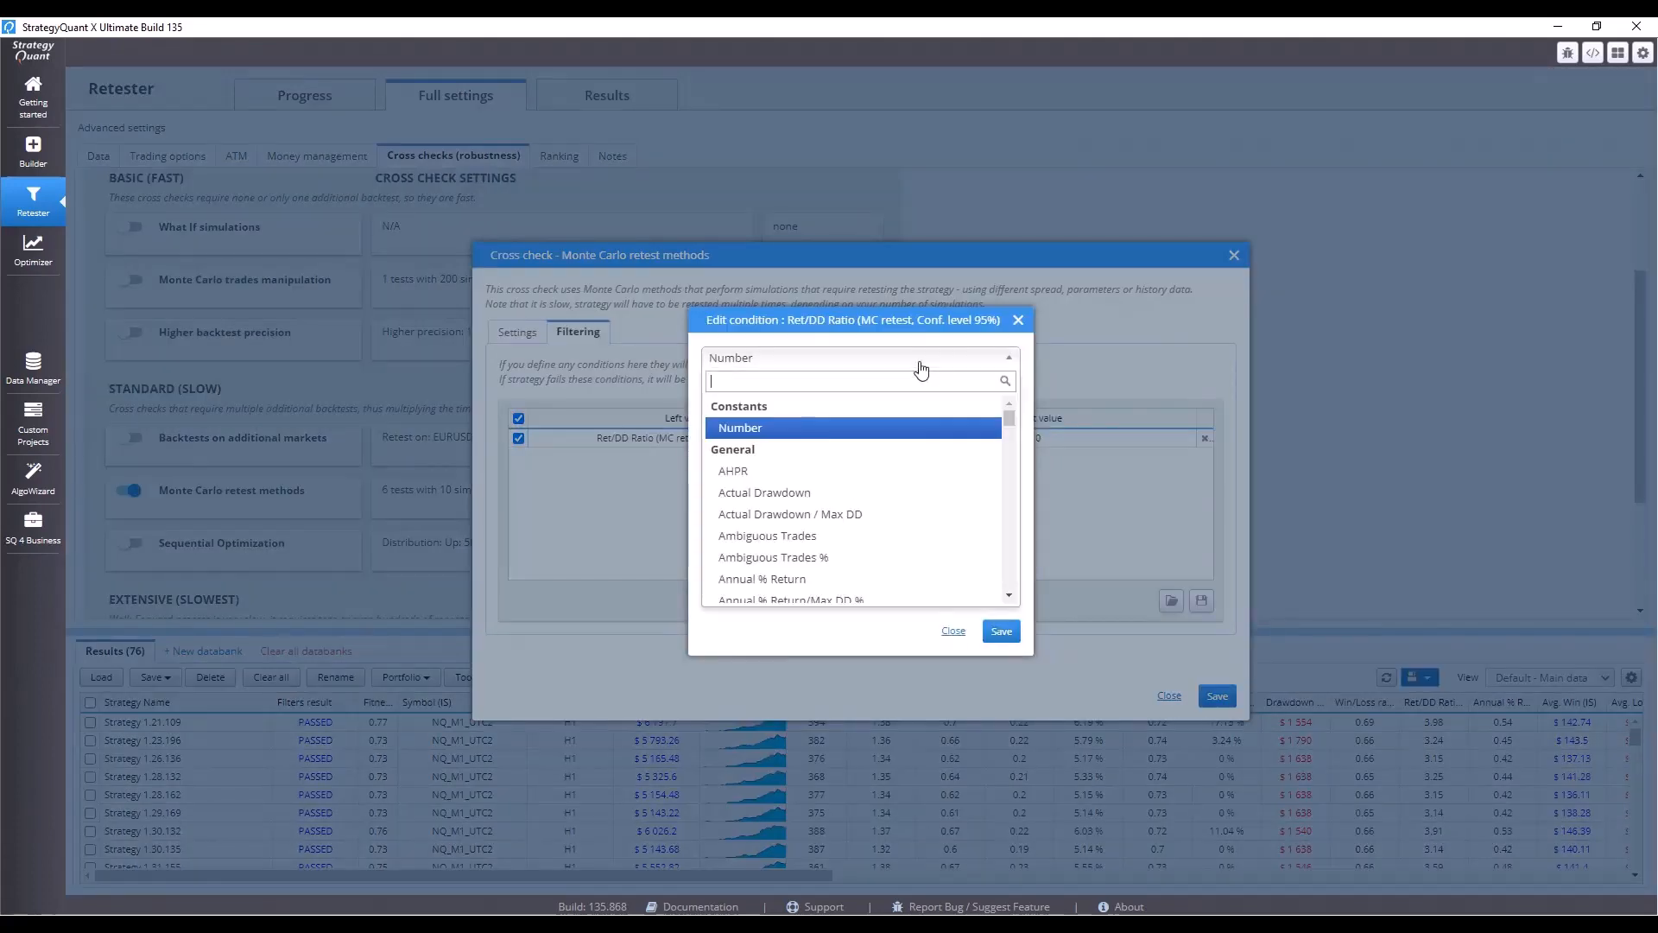
type("ret")
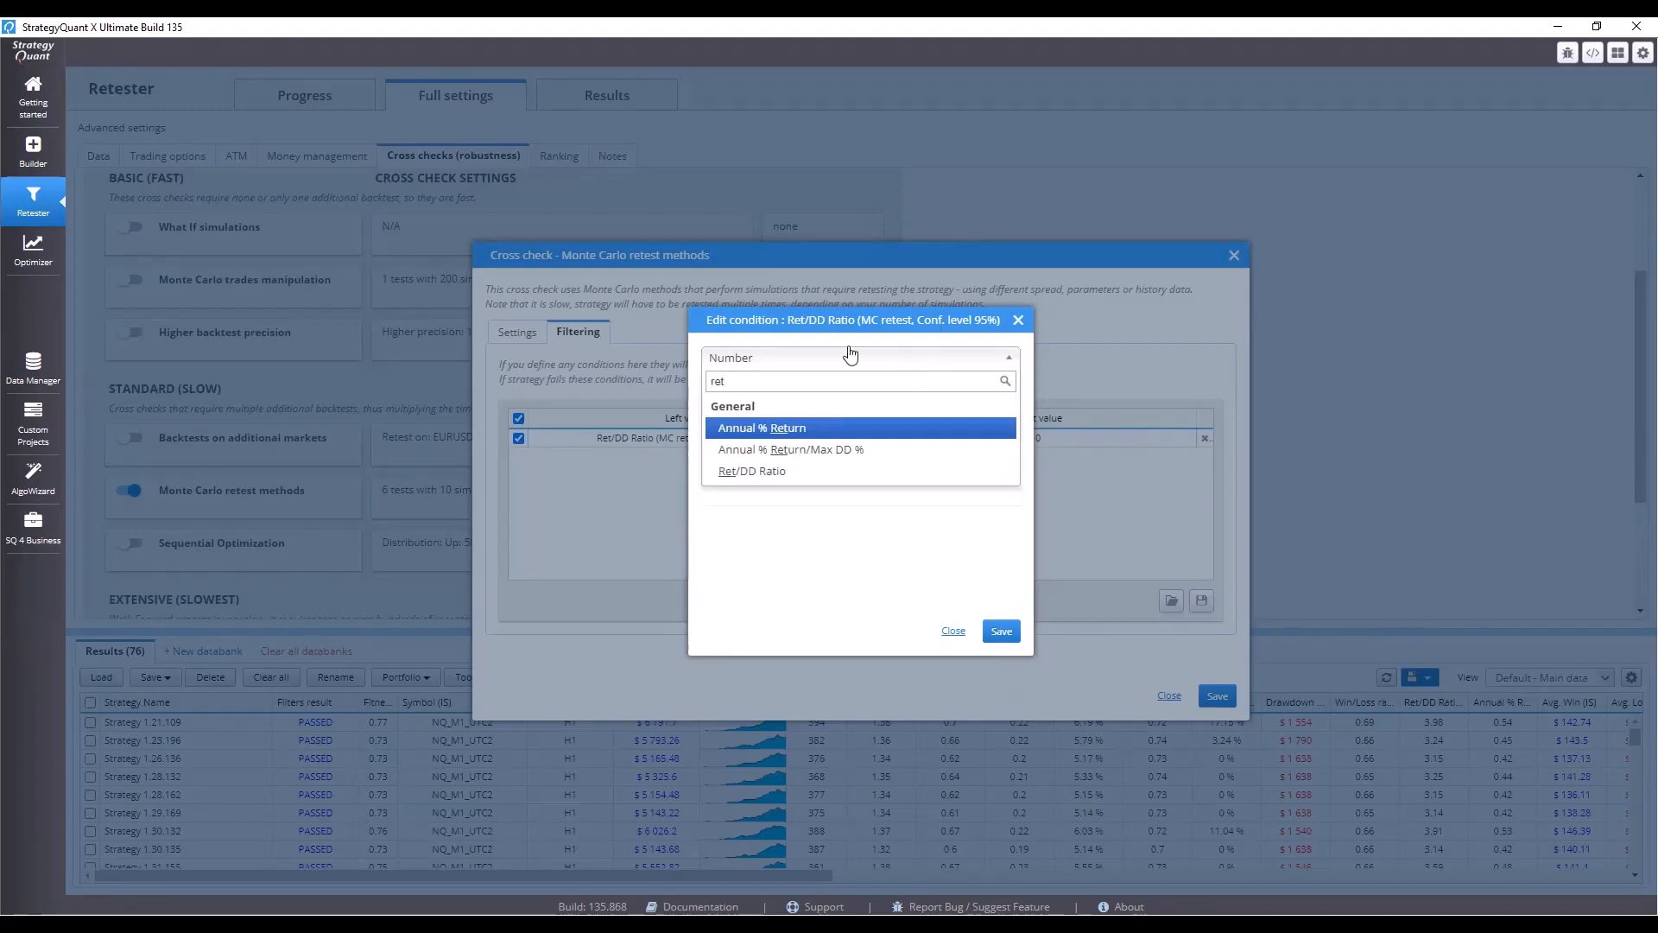
left_click(757, 472)
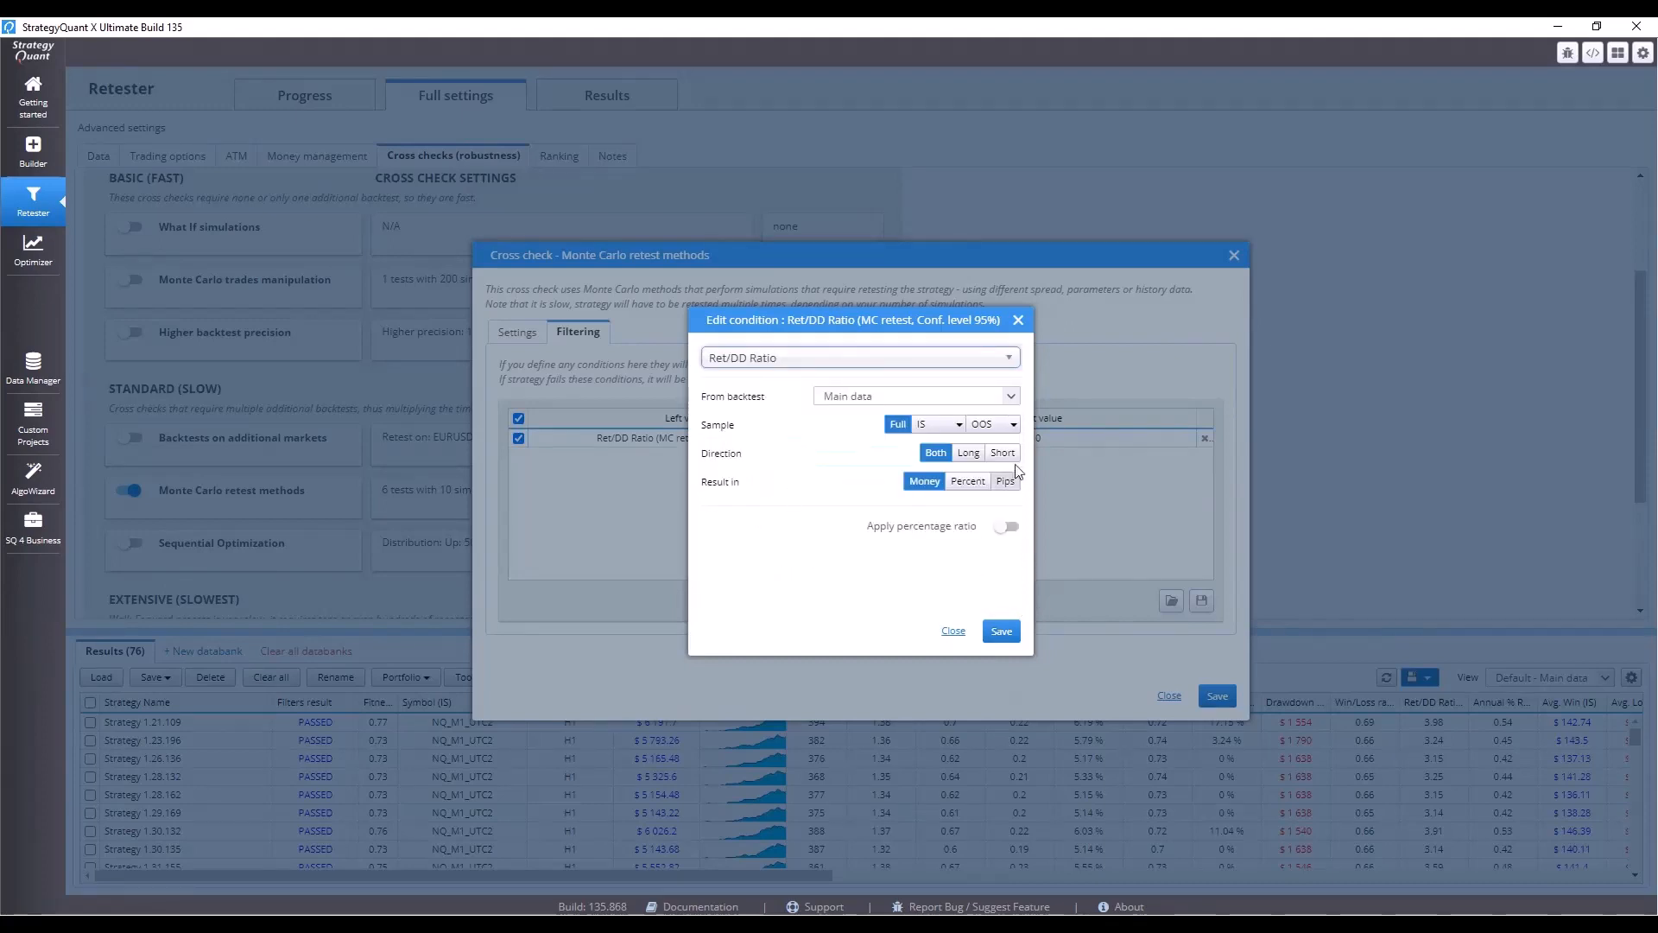
left_click(1006, 526)
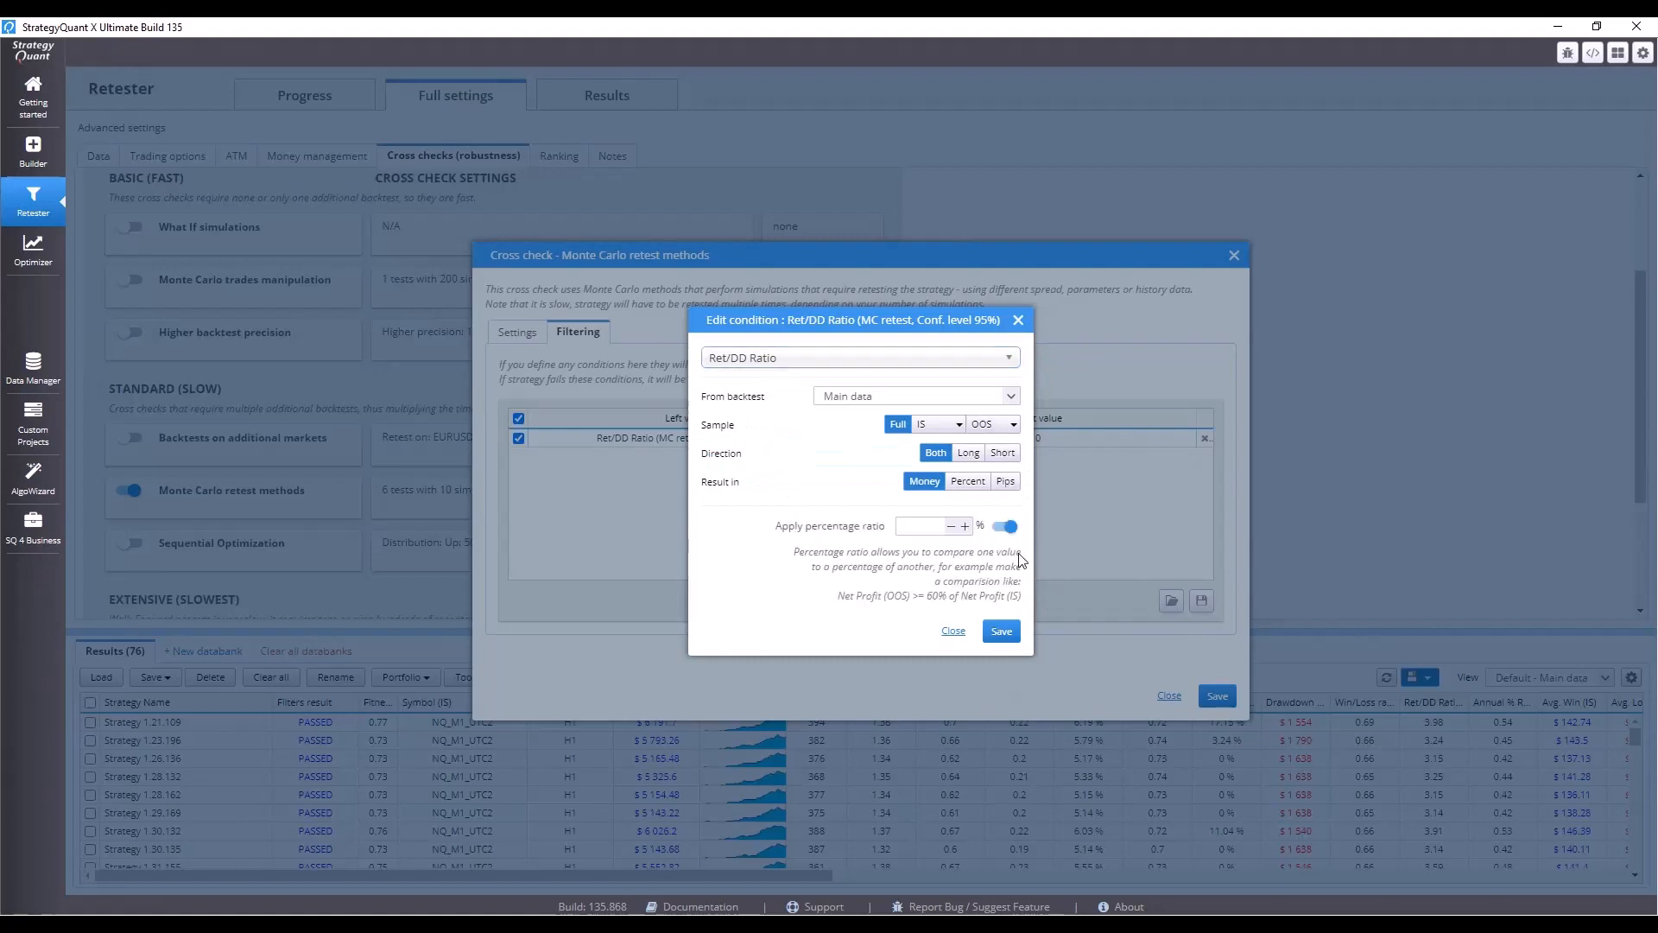
left_click(908, 528)
type("50")
left_click(1001, 631)
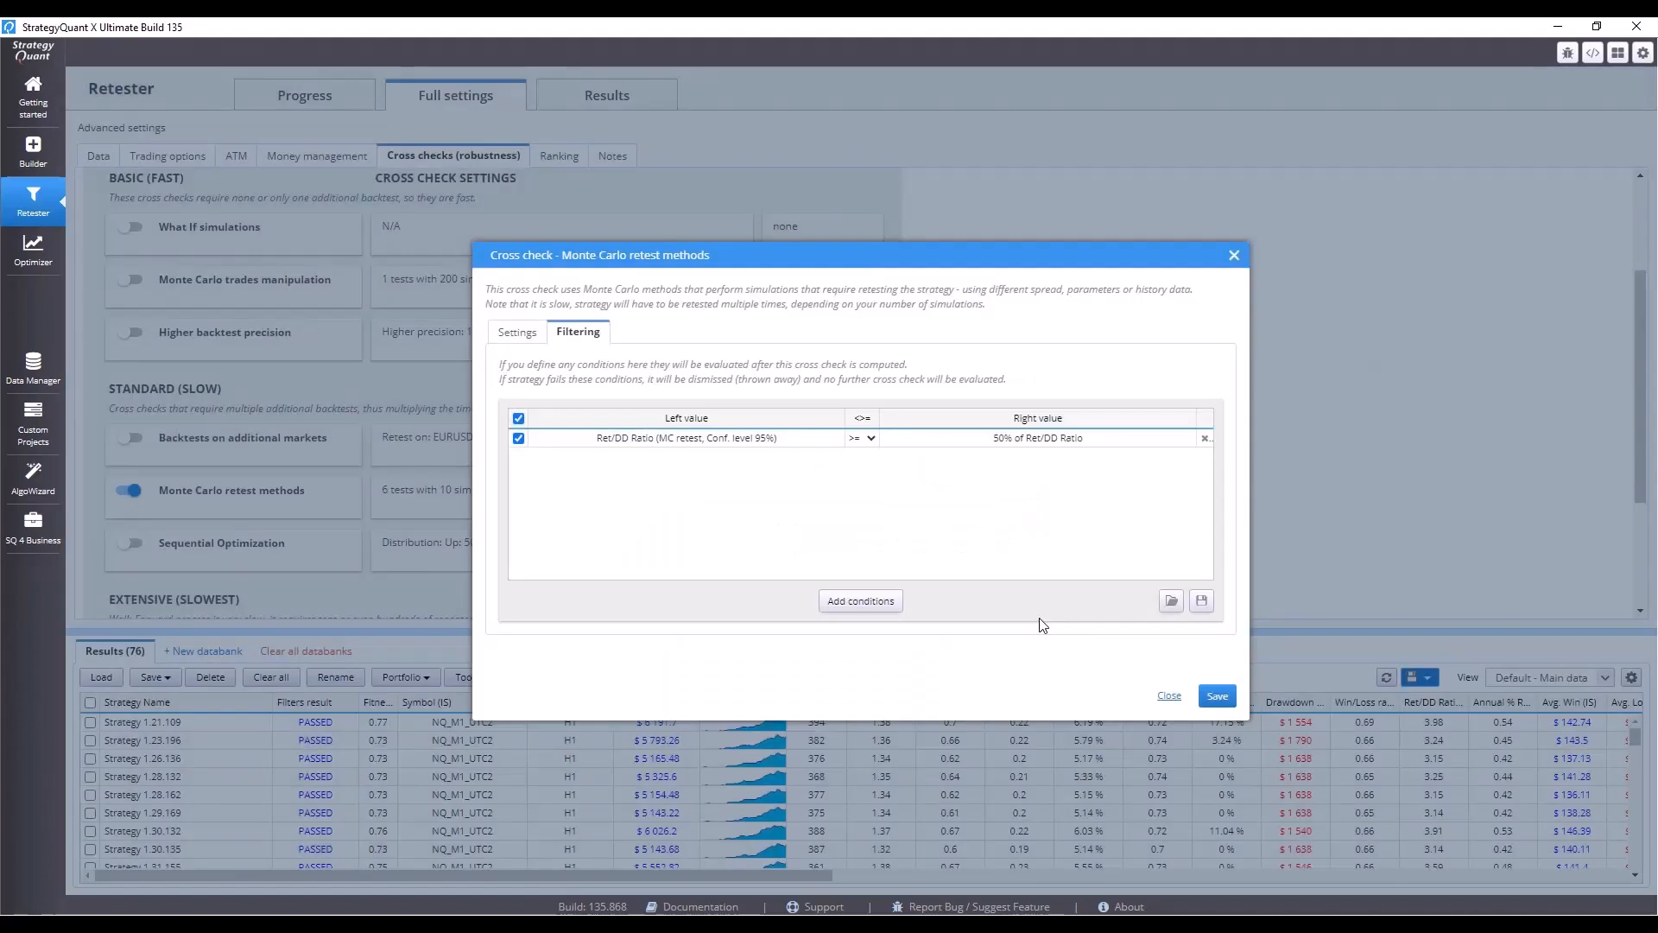
left_click(1217, 695)
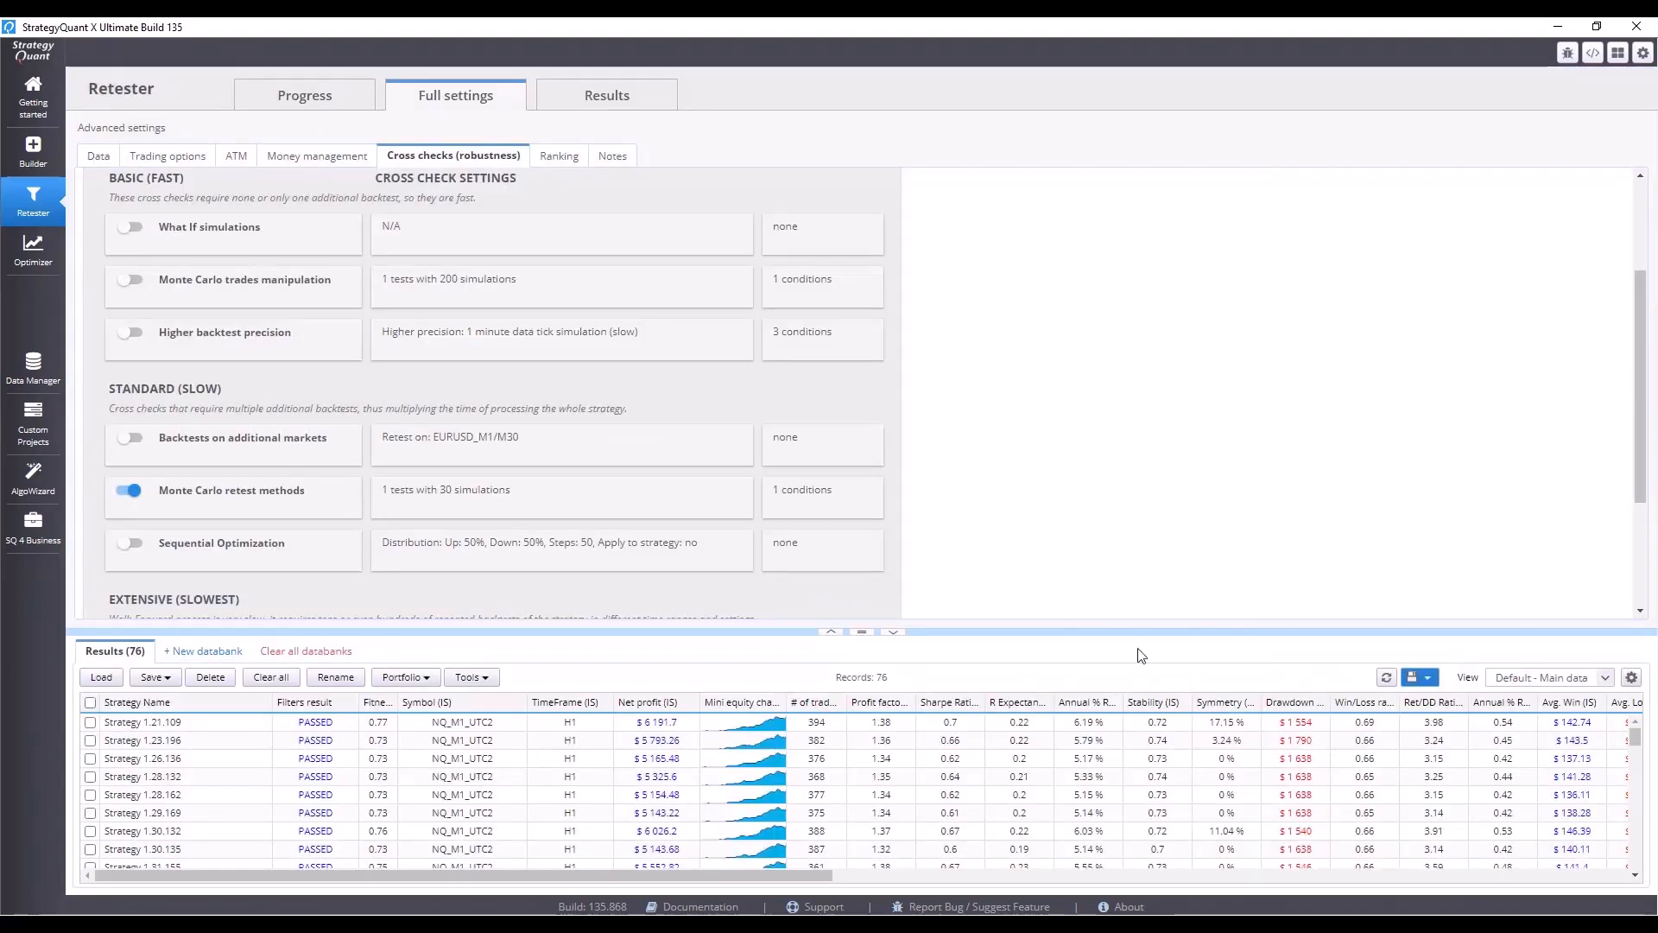
Start the retest with the new cross check settings.
left_click(293, 97)
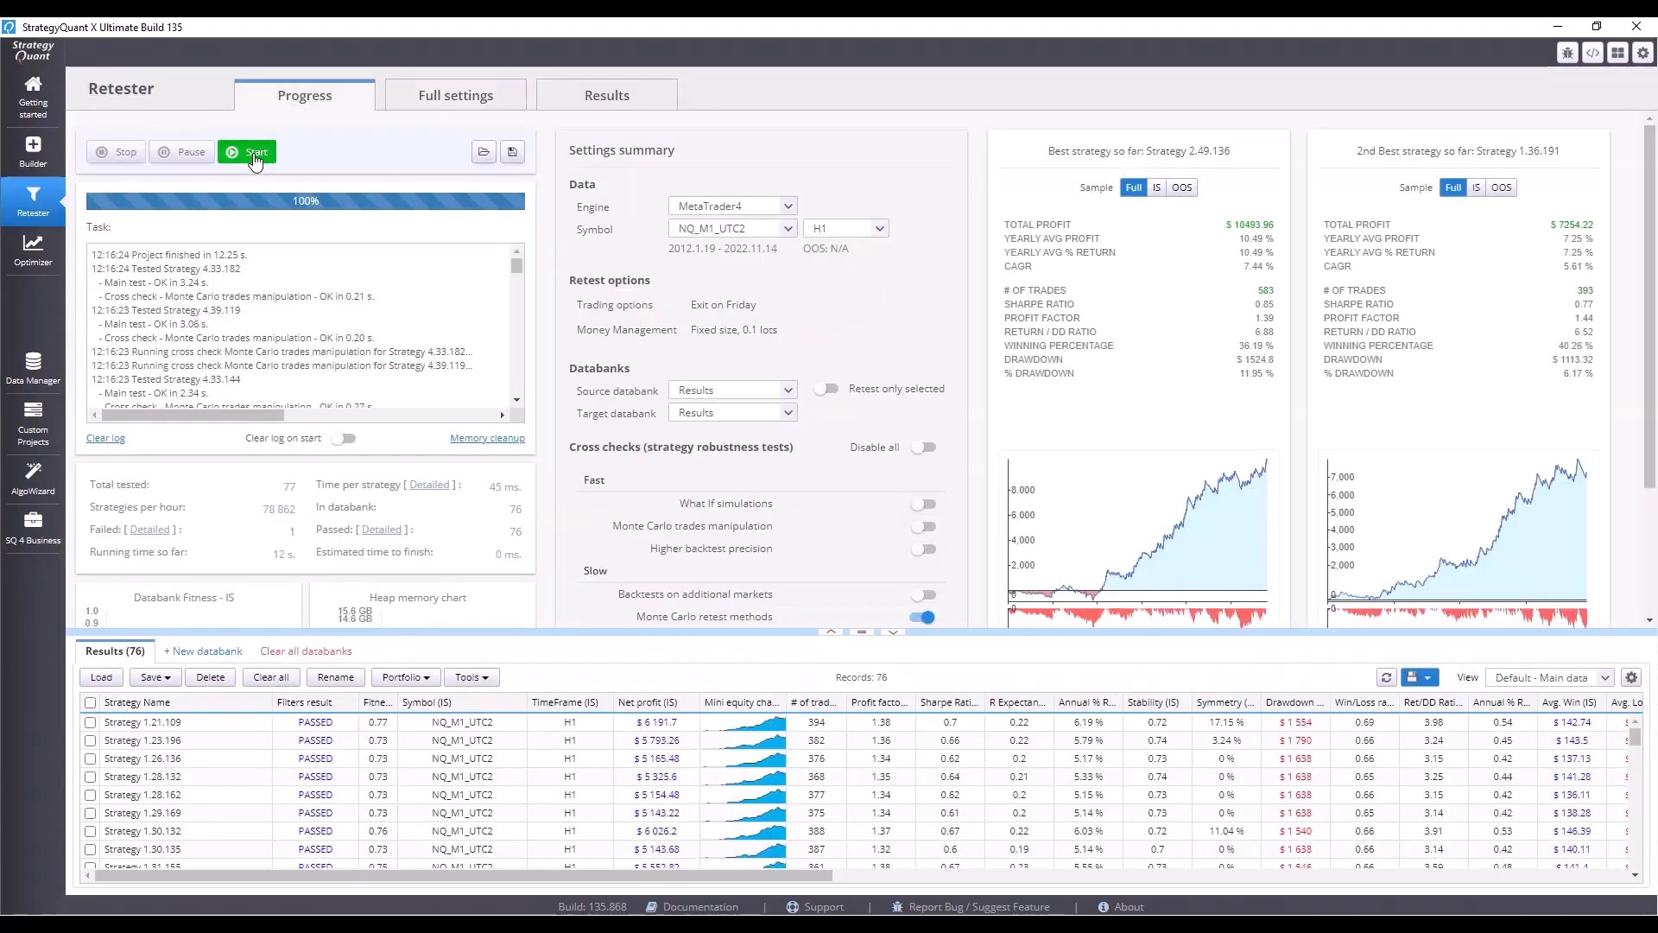
left_click(256, 155)
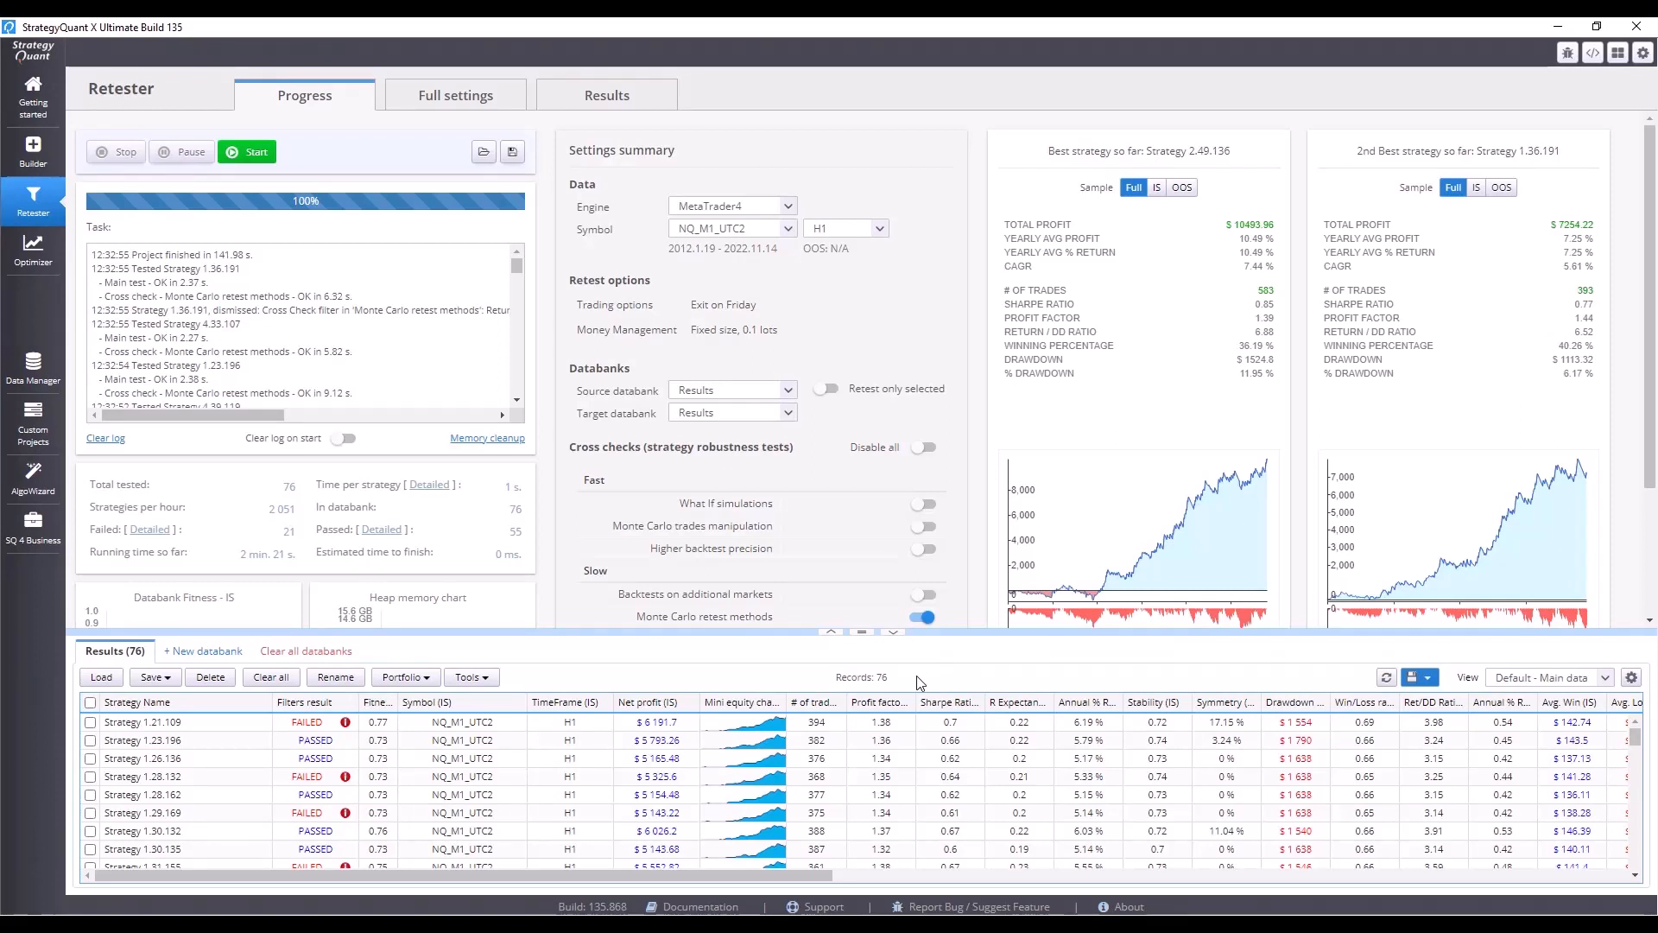
Open Strategy 1.29.169's results and review its Monte Carlo tests and pseudo source code.
double_click(264, 815)
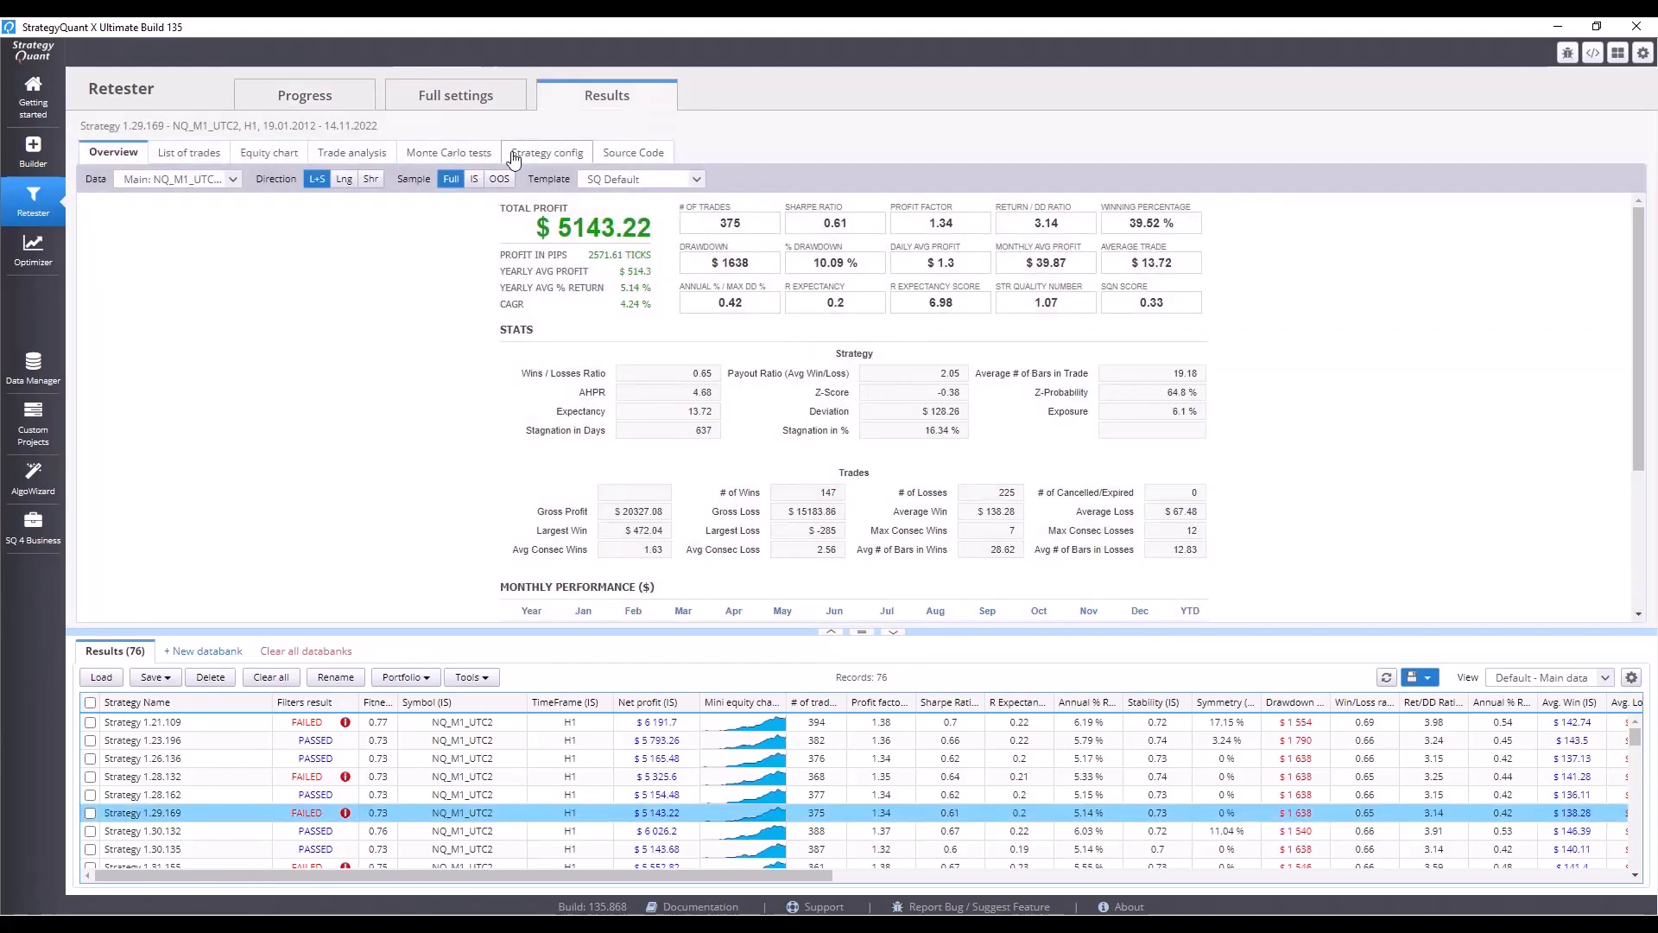
left_click(463, 155)
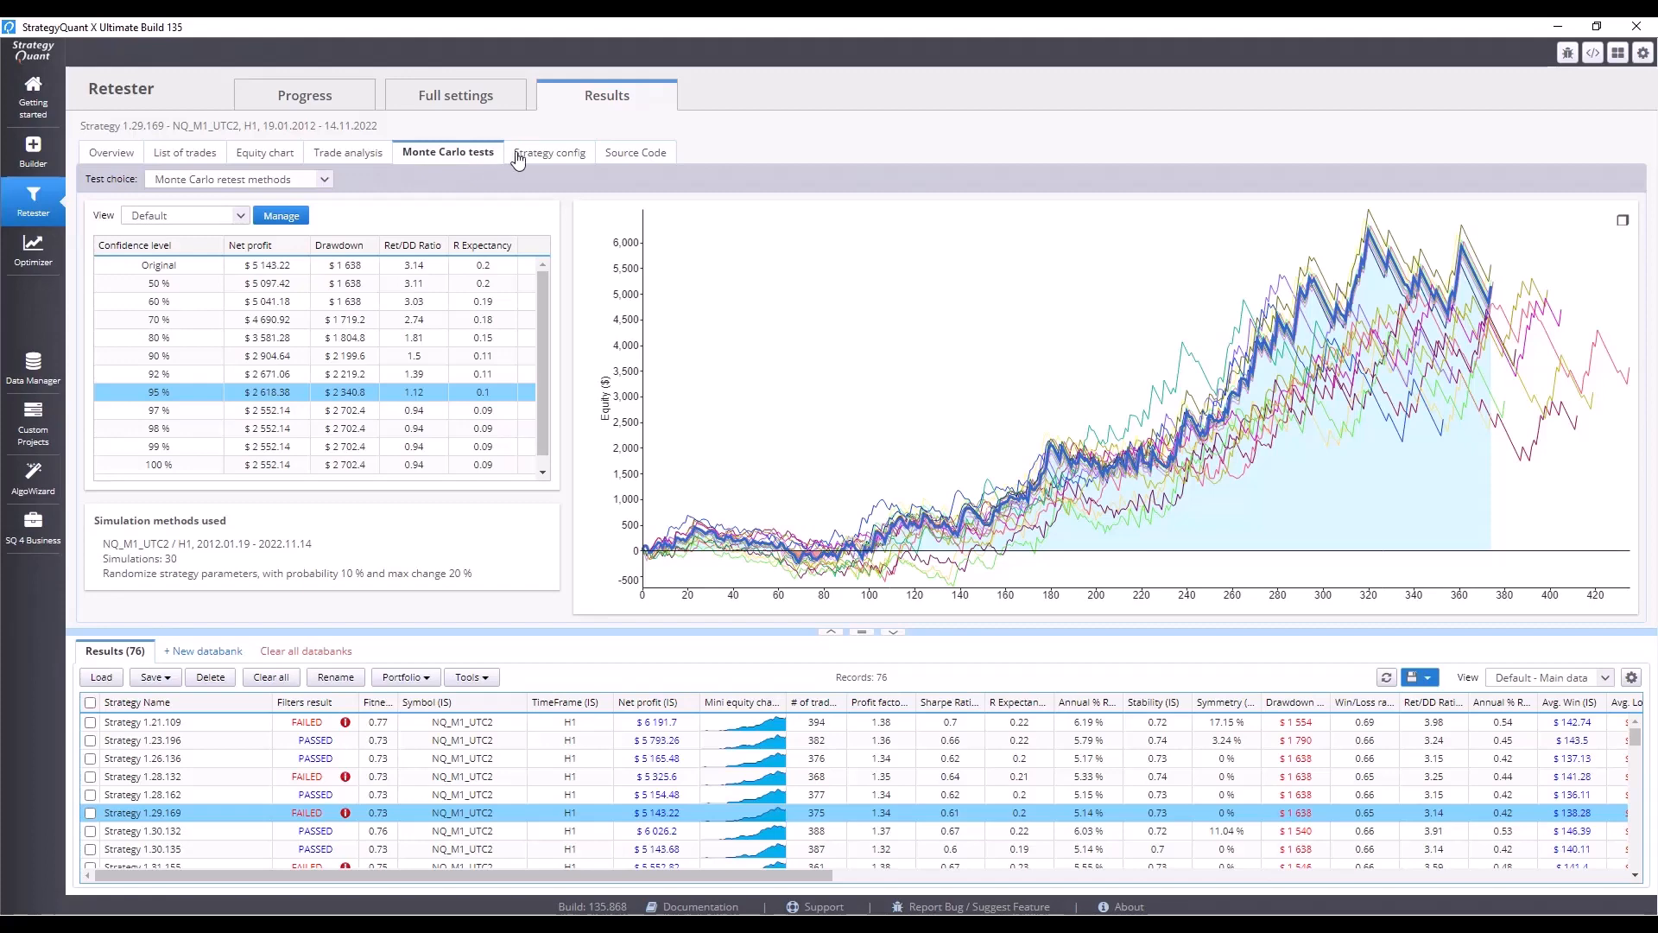
left_click(616, 157)
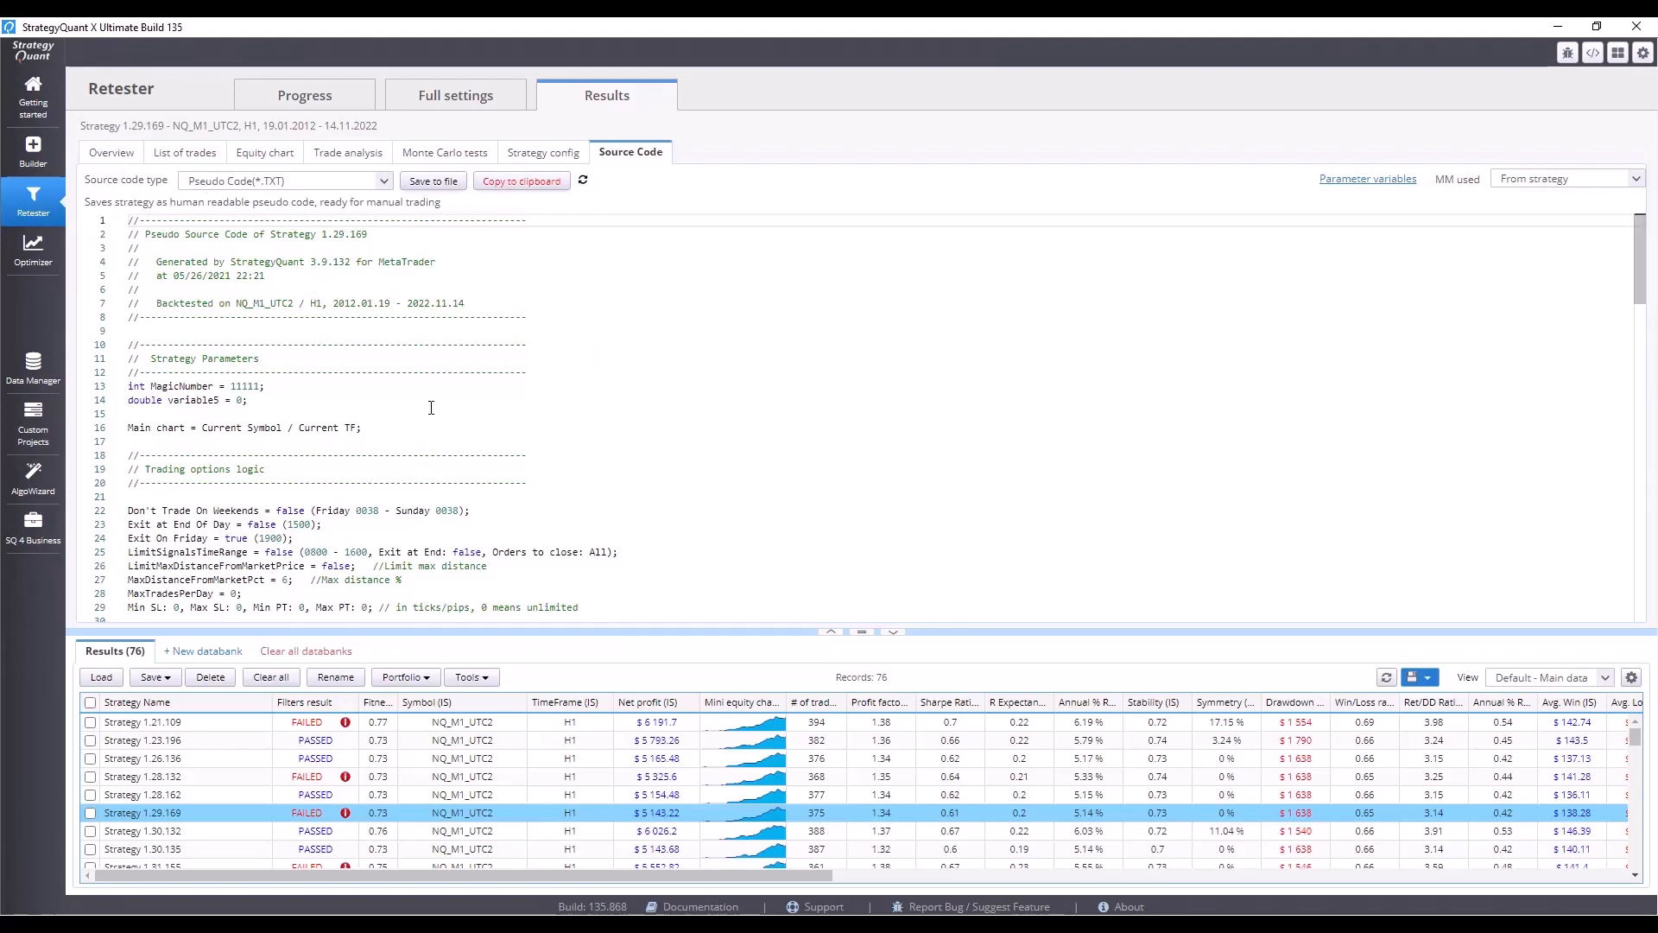
scroll(431, 406, "down", 1)
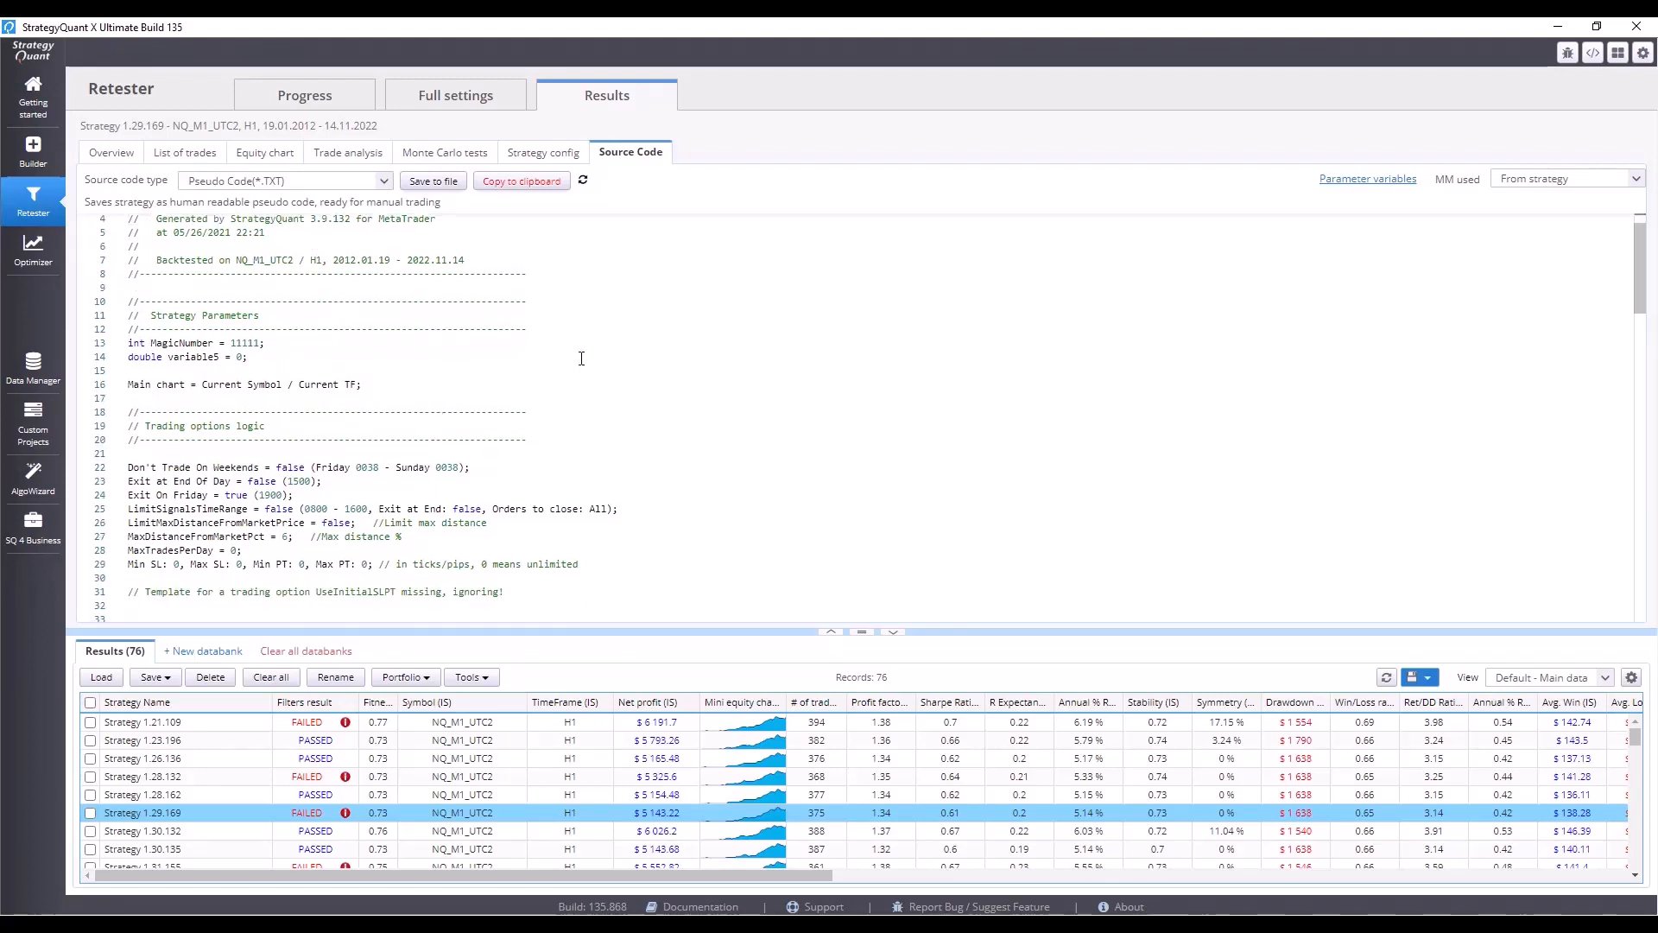
scroll(581, 357, "down", 4)
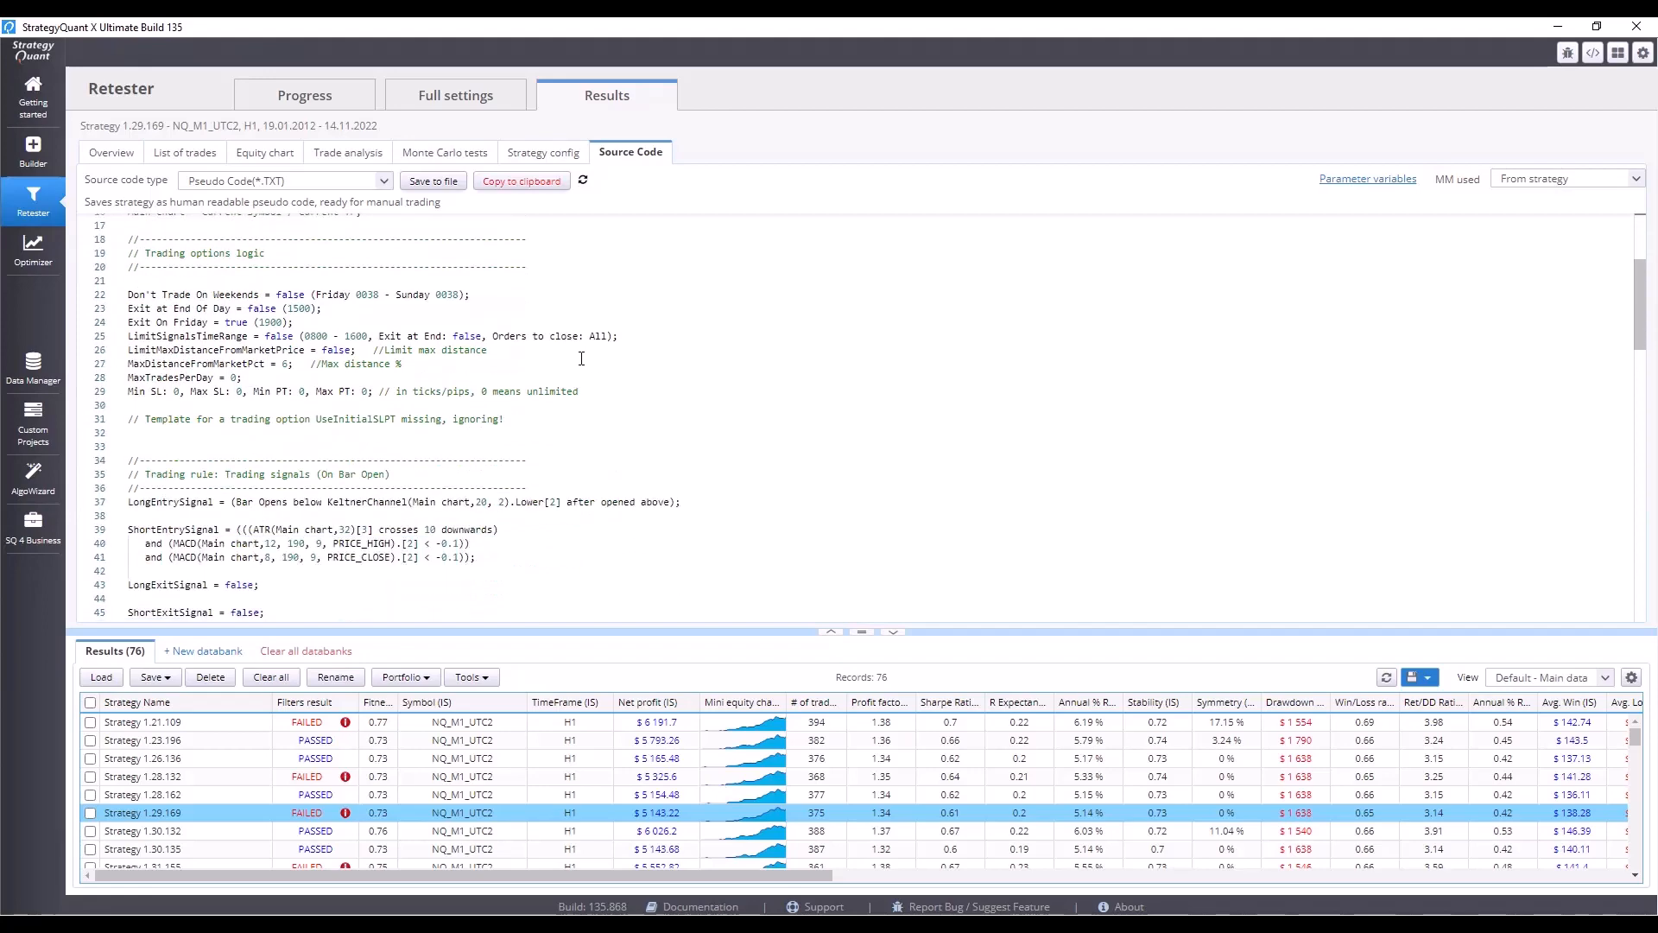
scroll(581, 358, "down", 6)
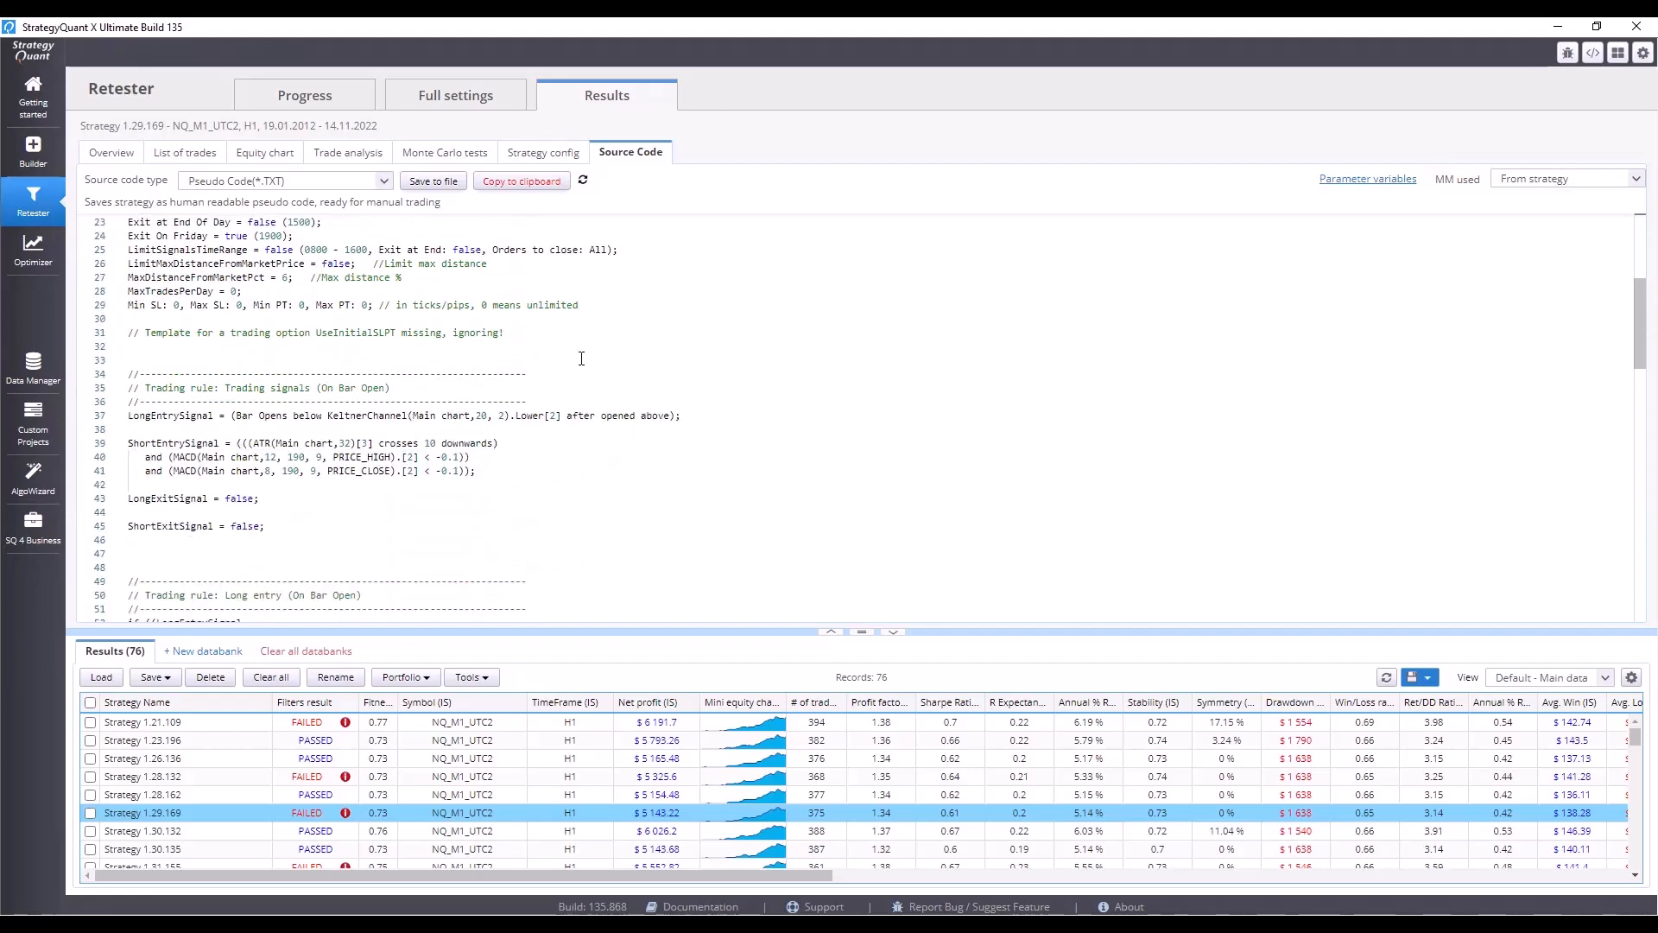
scroll(581, 358, "down", 3)
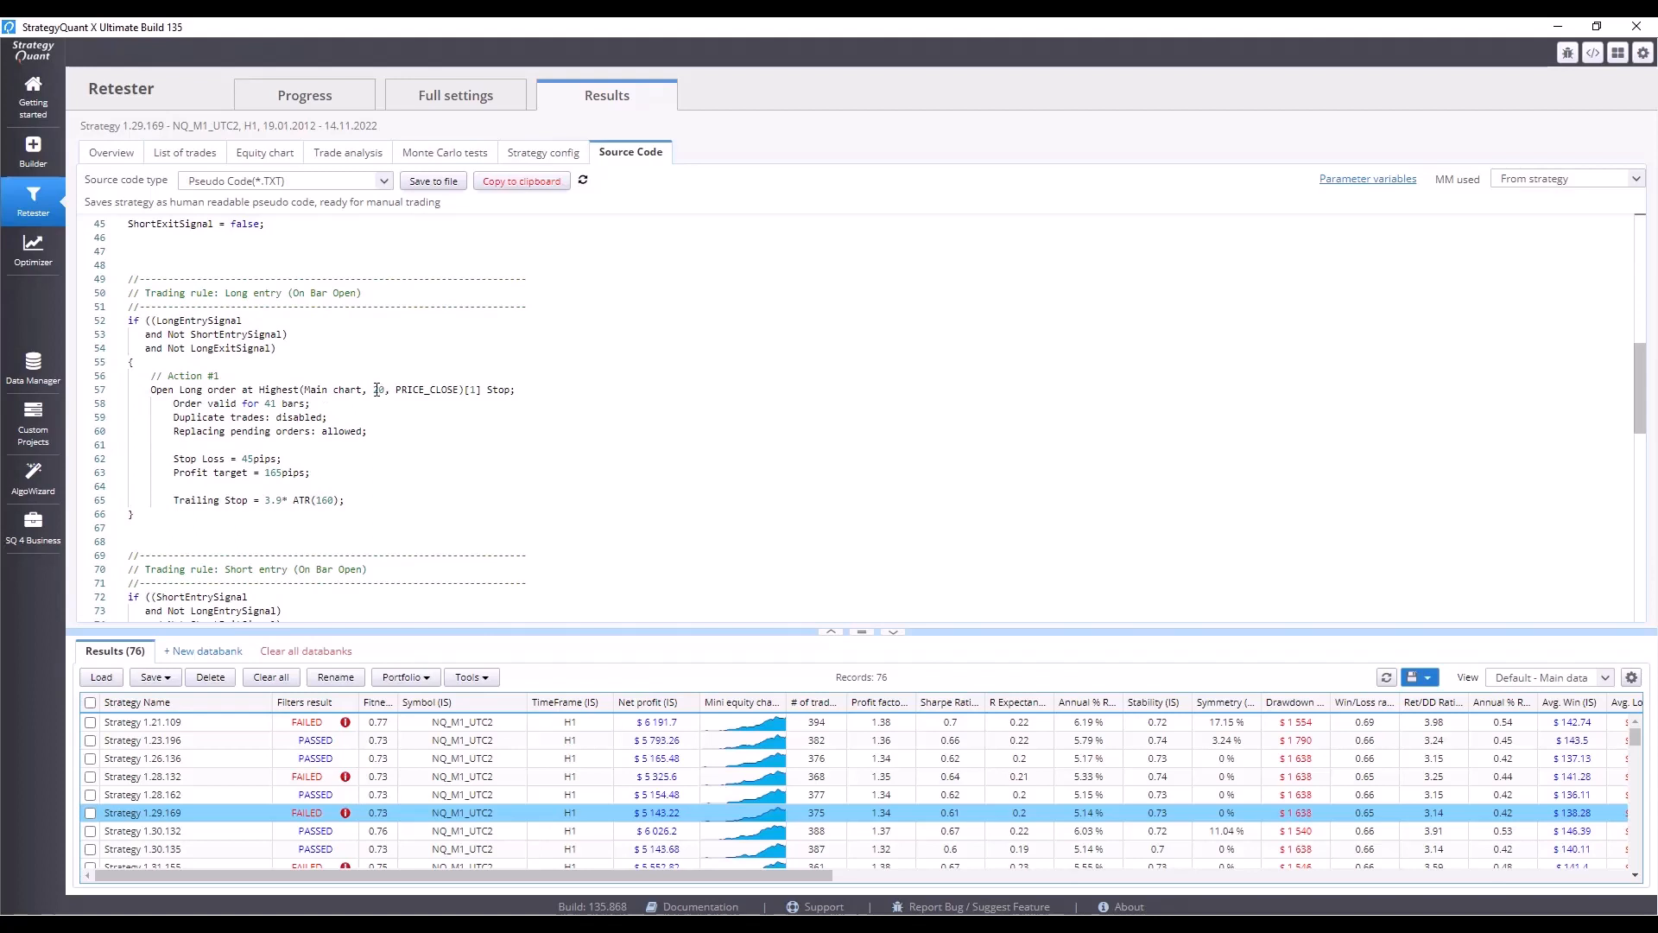
left_click_drag(374, 390, 384, 389)
scroll(384, 396, "down", 5)
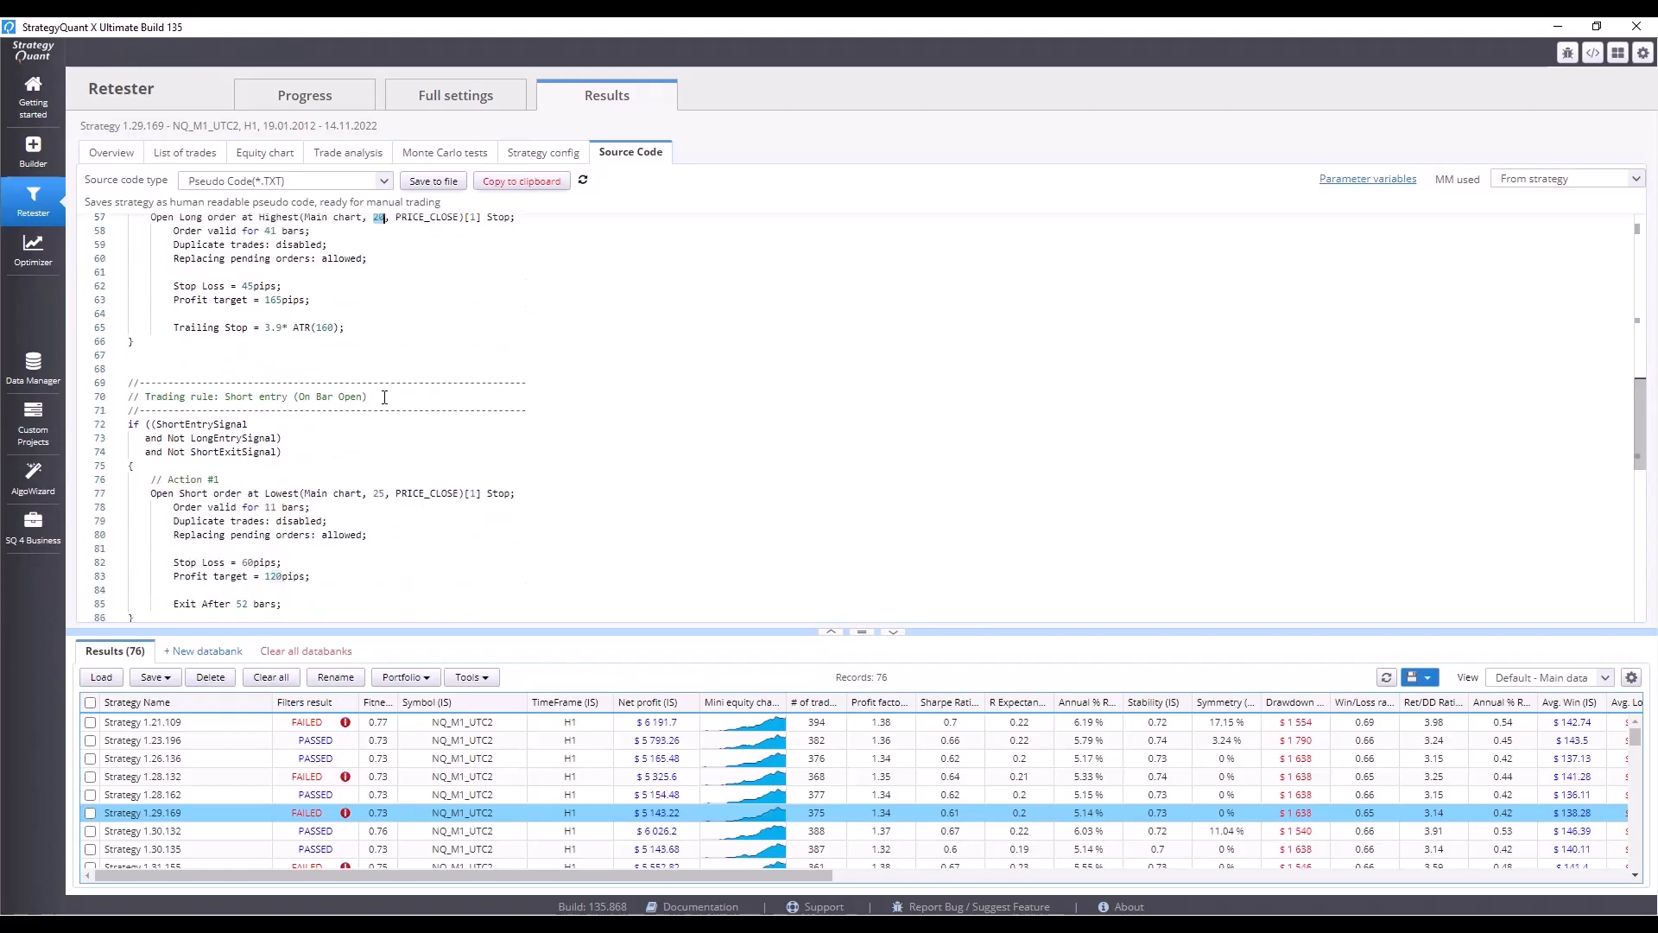
scroll(384, 396, "down", 8)
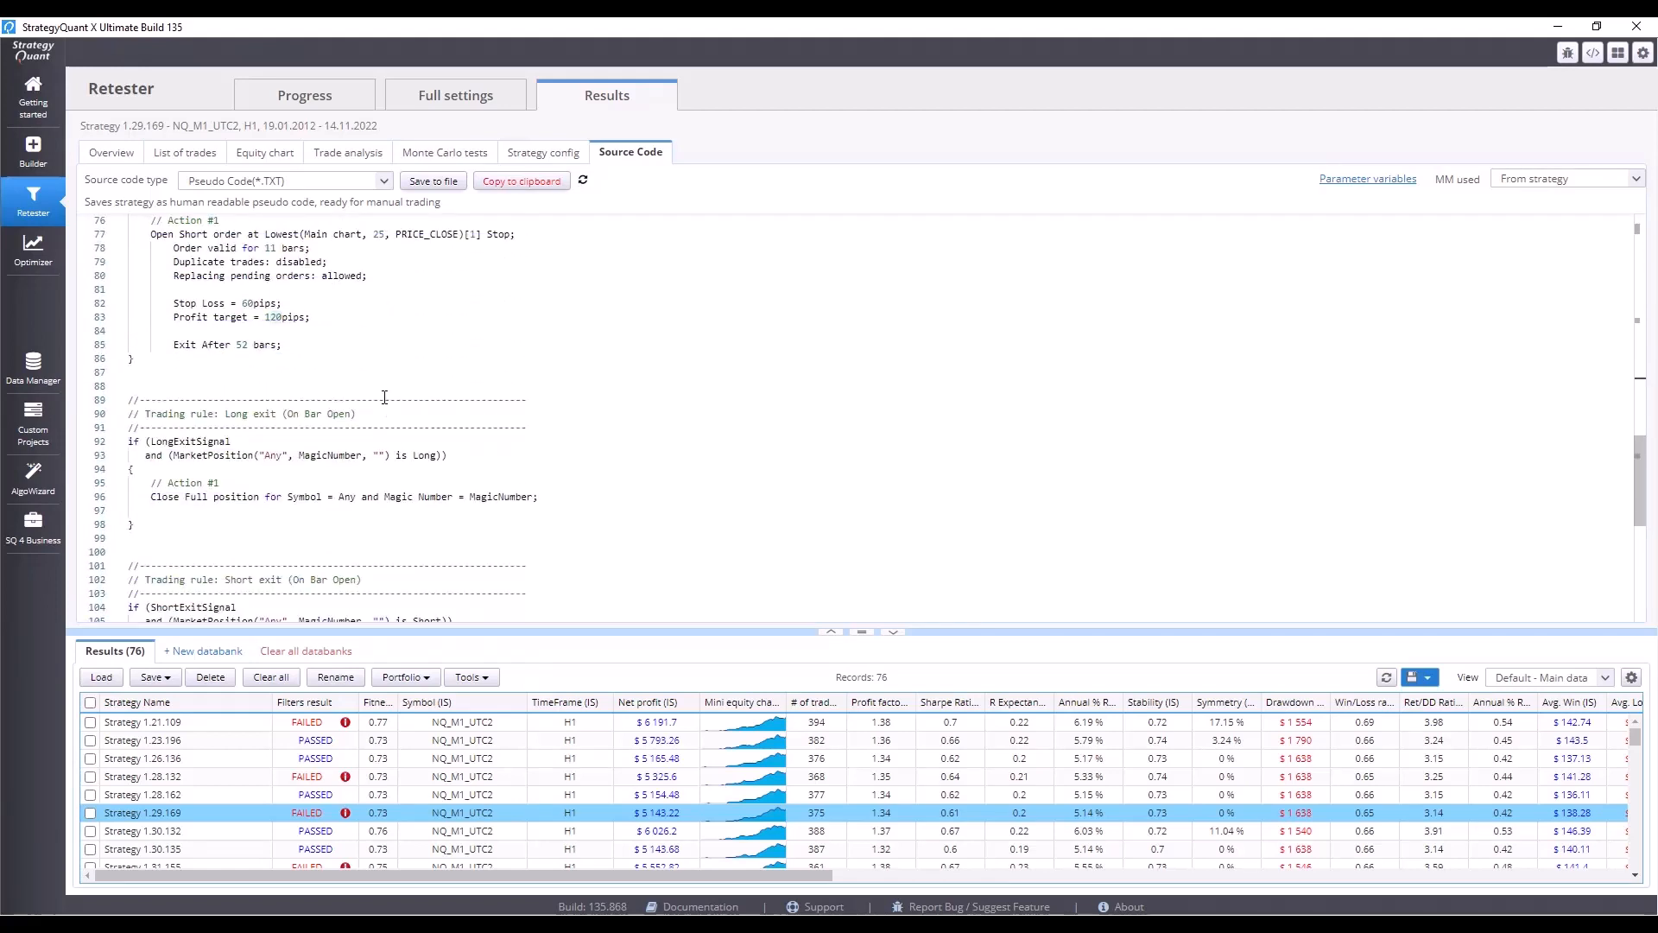
Scroll through Strategy 1.29.169's pseudo source code to examine its entry, exit and signal rules.
scroll(384, 397, "down", 4)
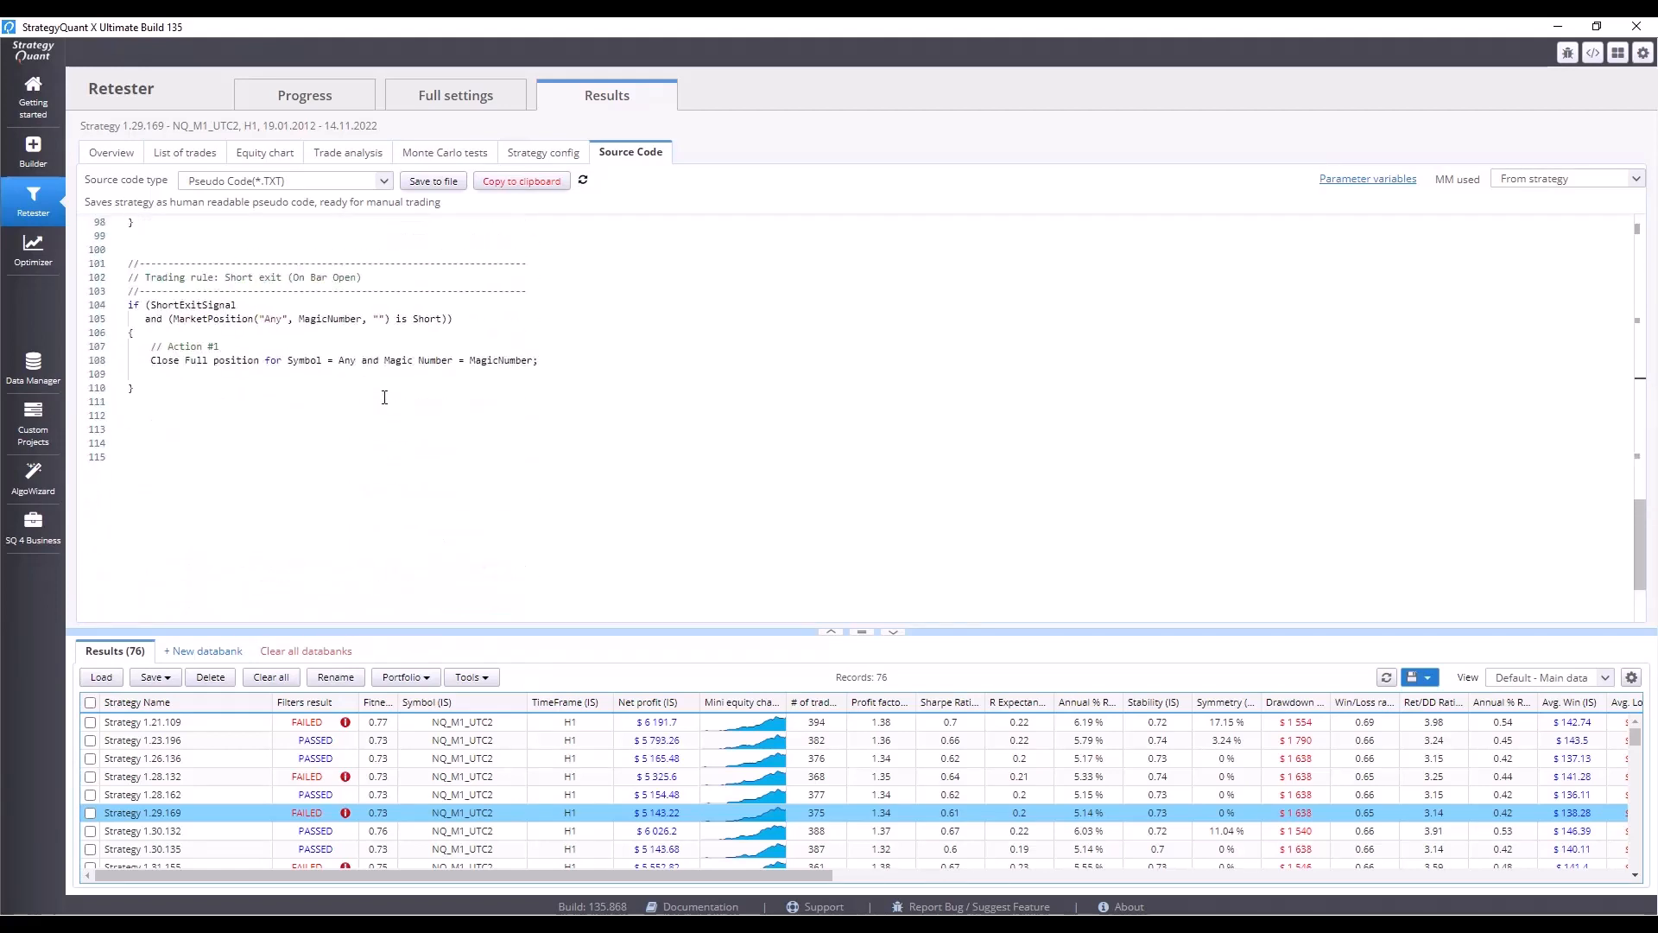
scroll(384, 398, "up", 7)
scroll(385, 397, "up", 6)
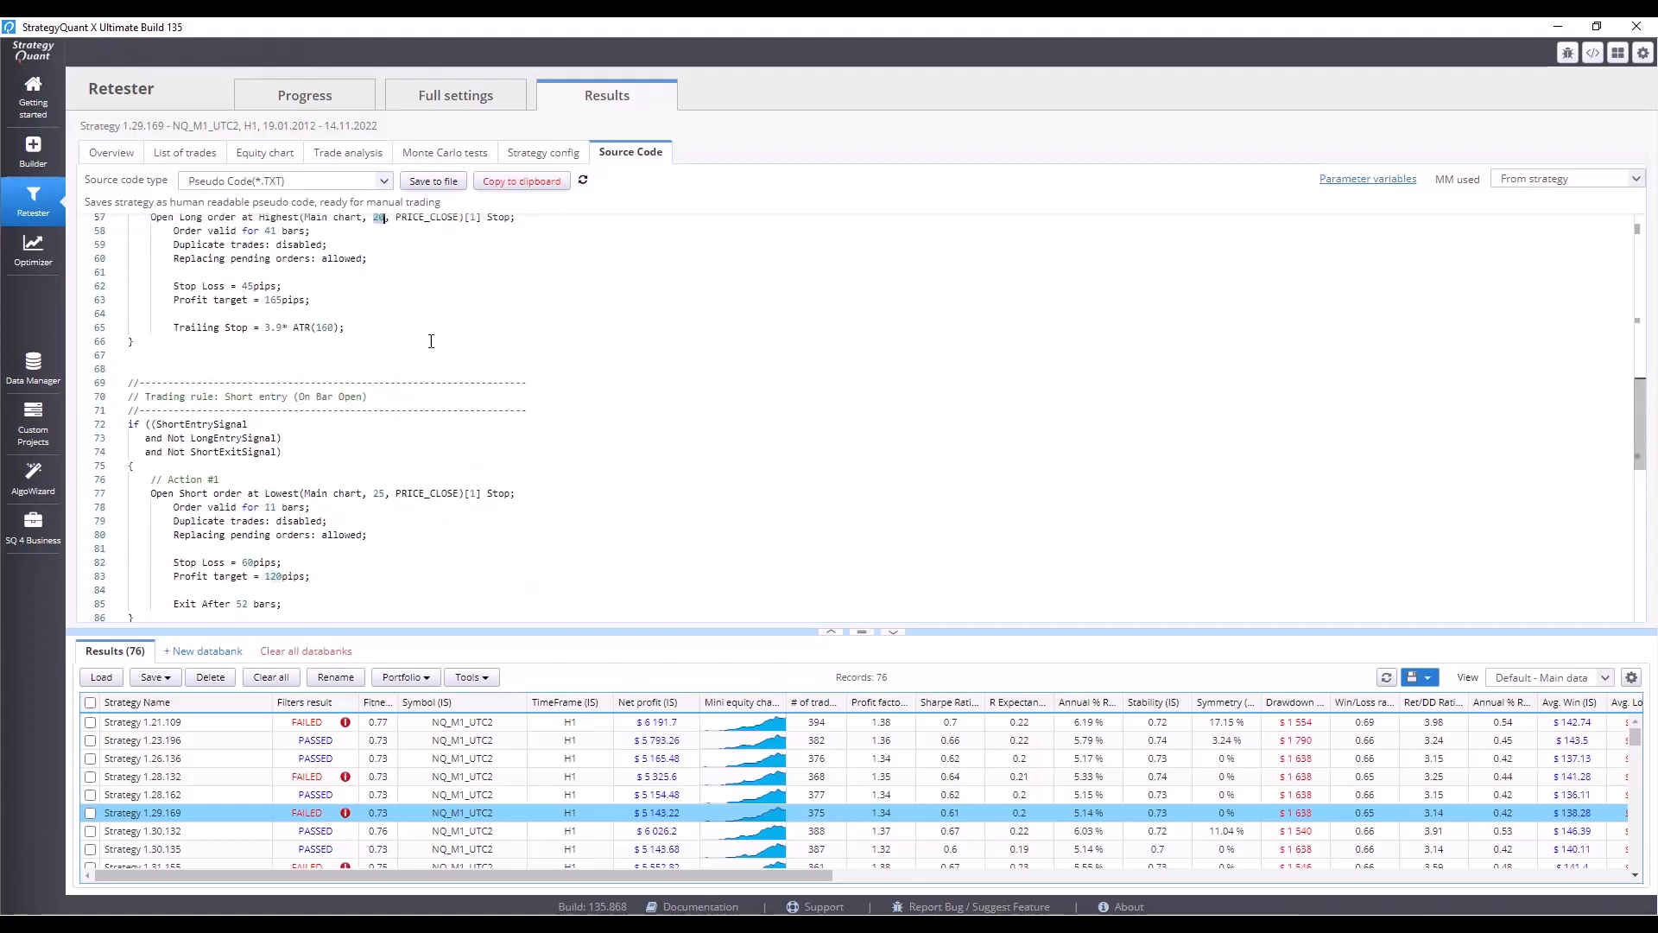
scroll(460, 354, "up", 2)
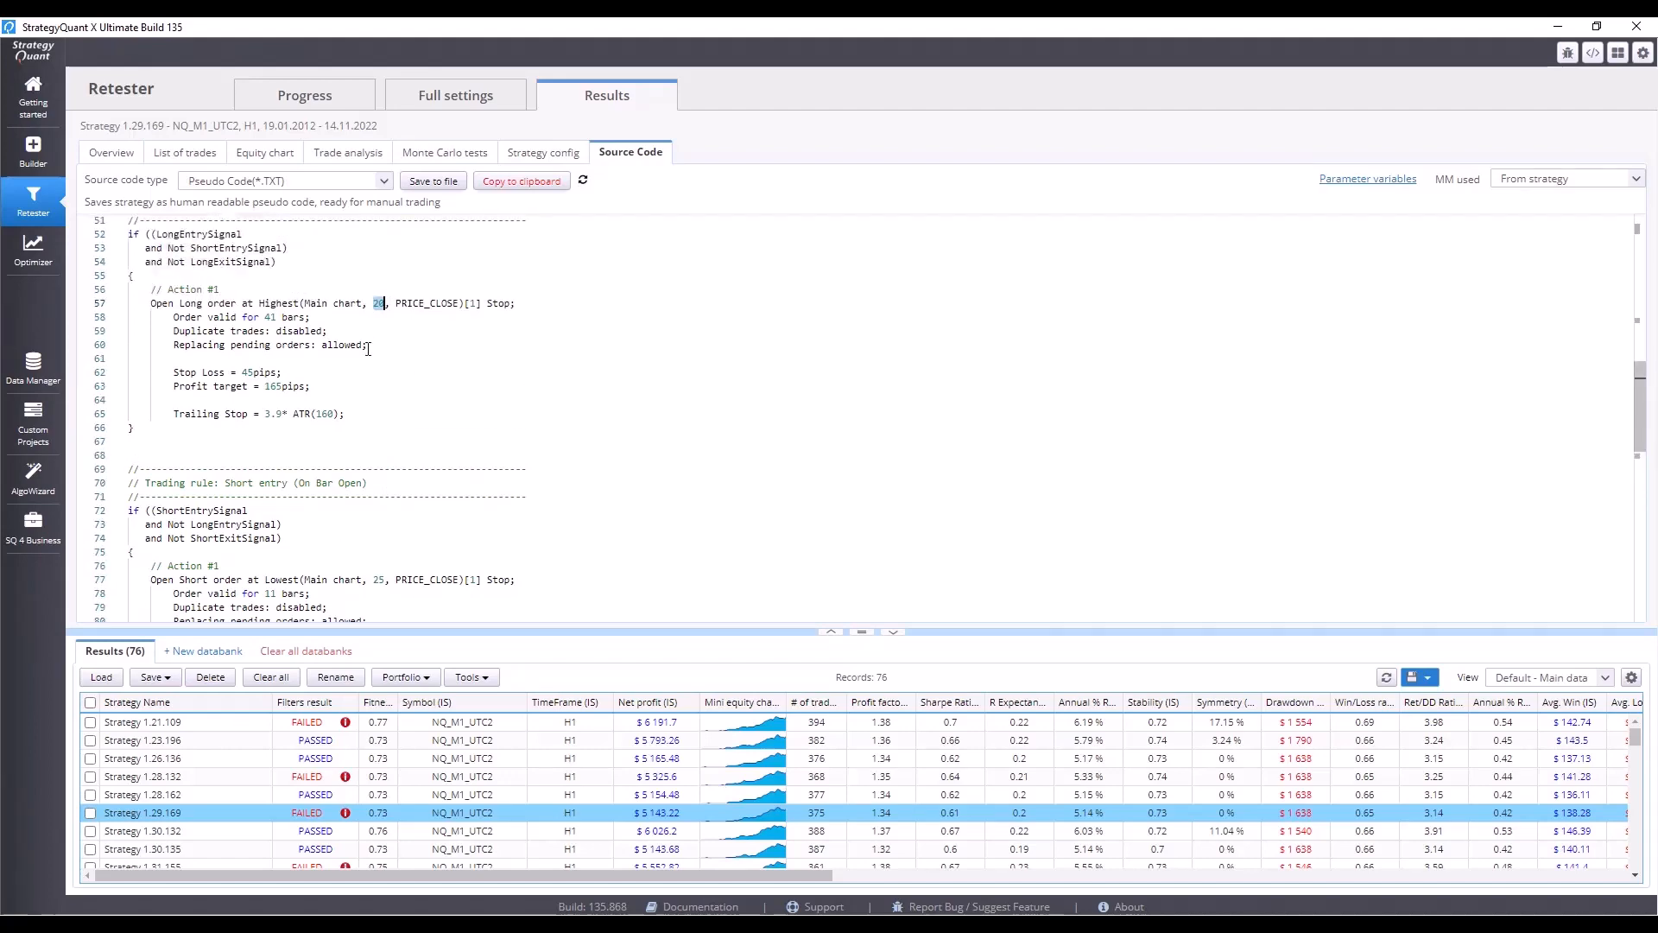
scroll(372, 332, "up", 5)
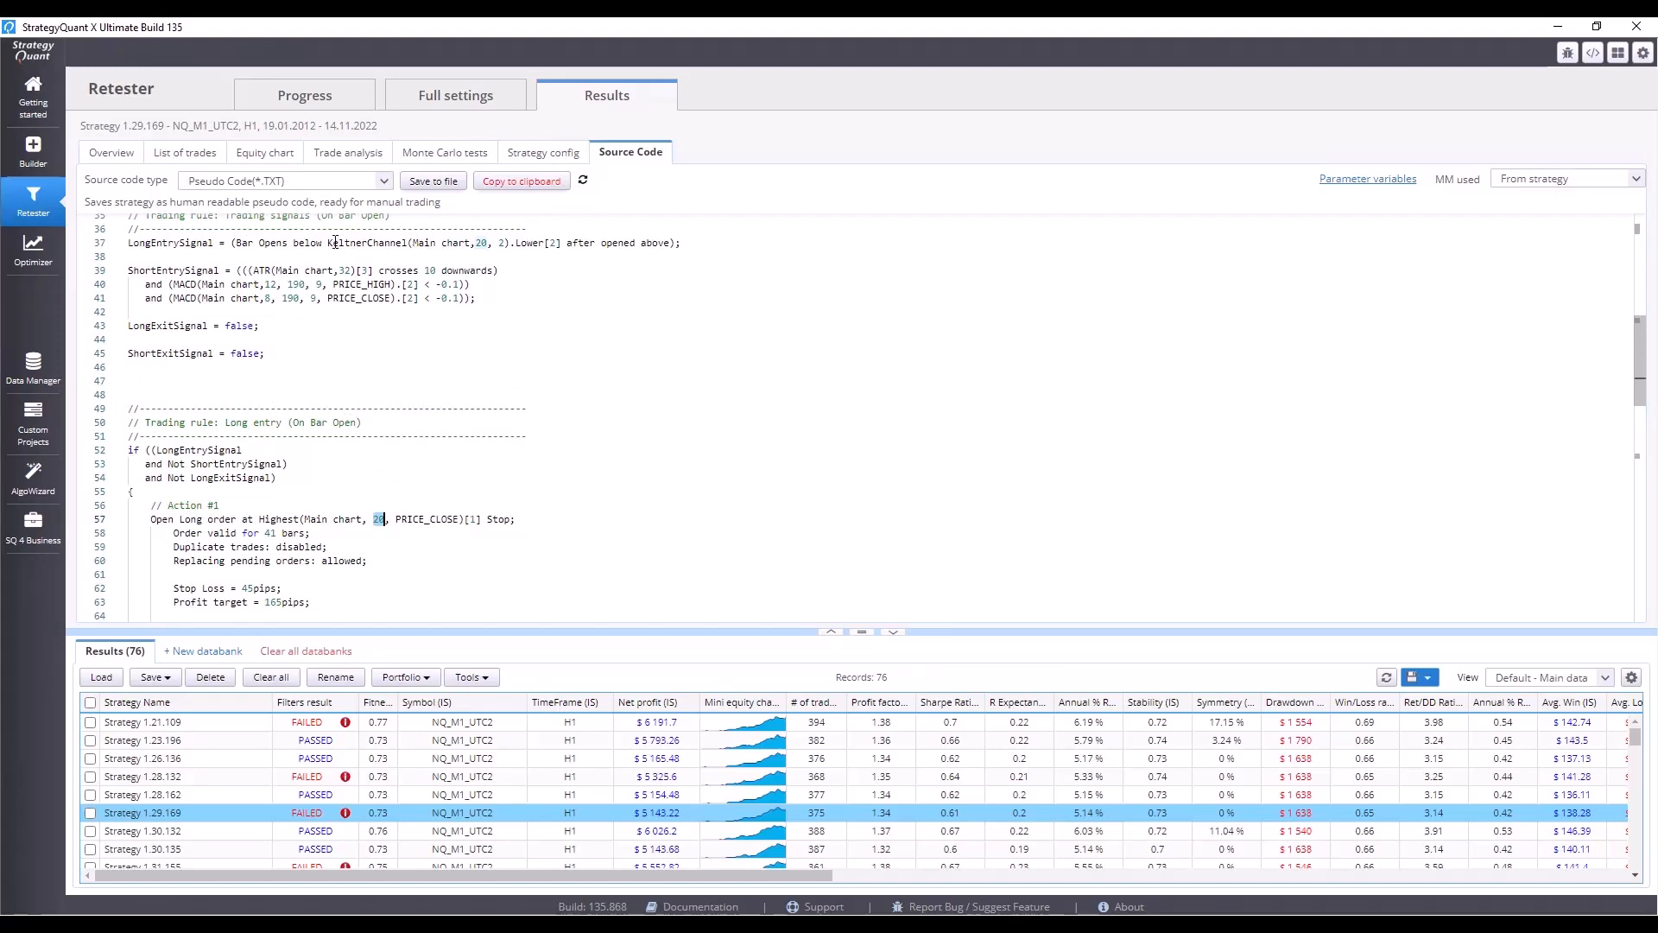
double_click(481, 243)
scroll(538, 278, "up", 3)
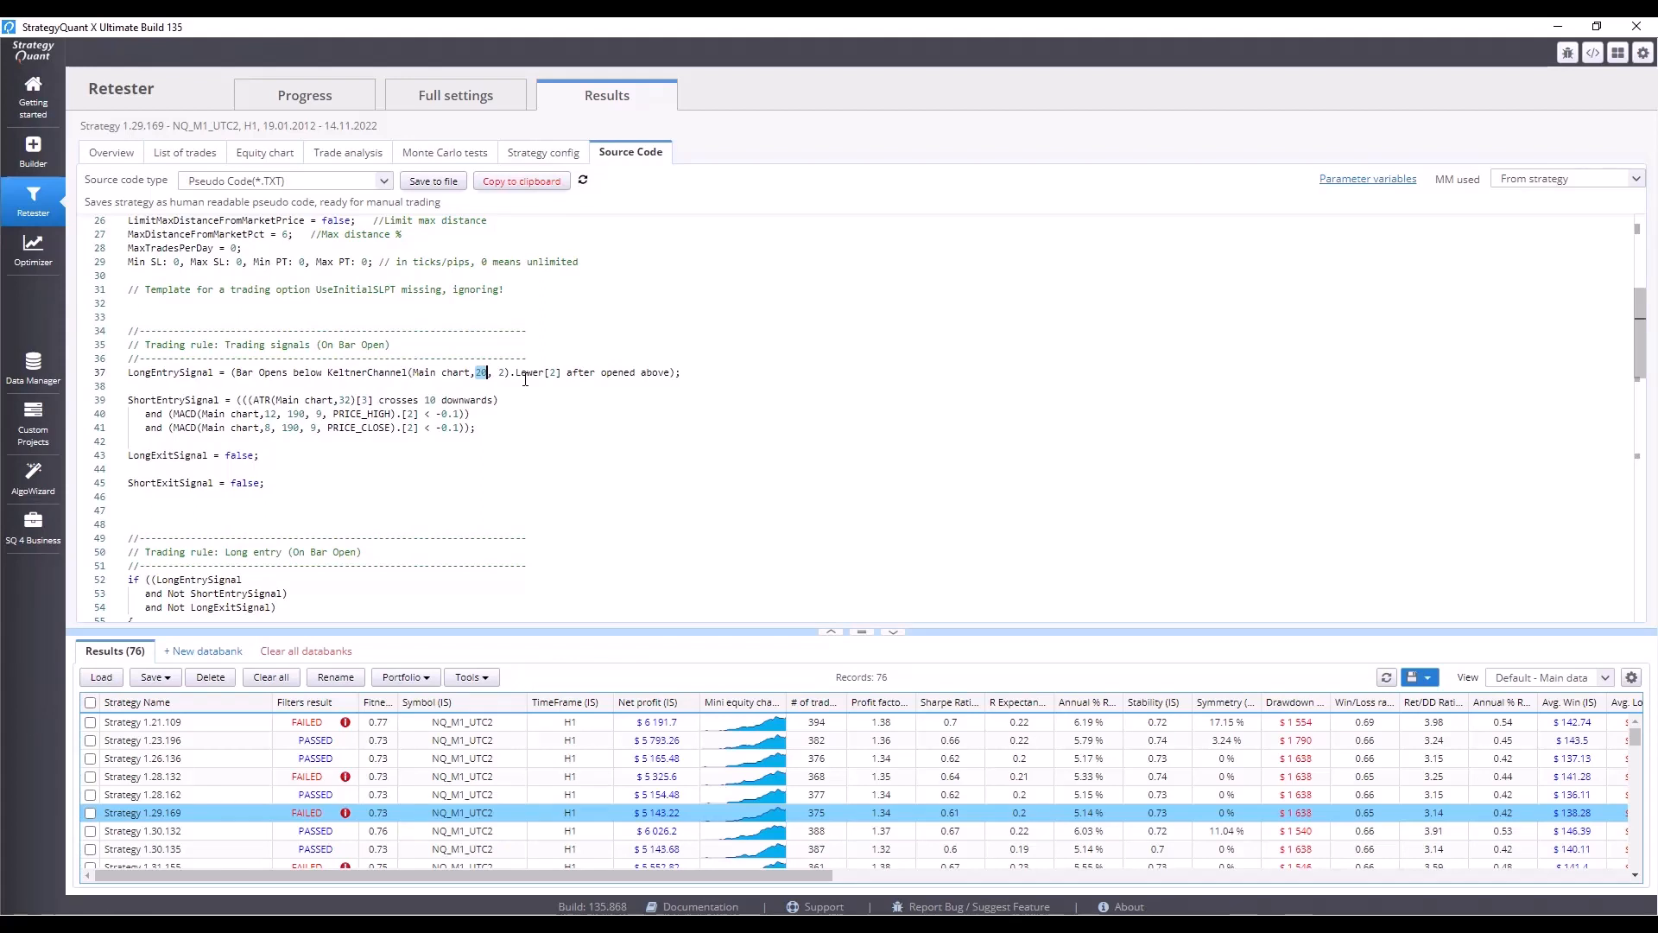
left_click(669, 500)
Parametrize the pseudo source code with recommended parameters and examine the resulting strategy parameters section.
left_click(1380, 185)
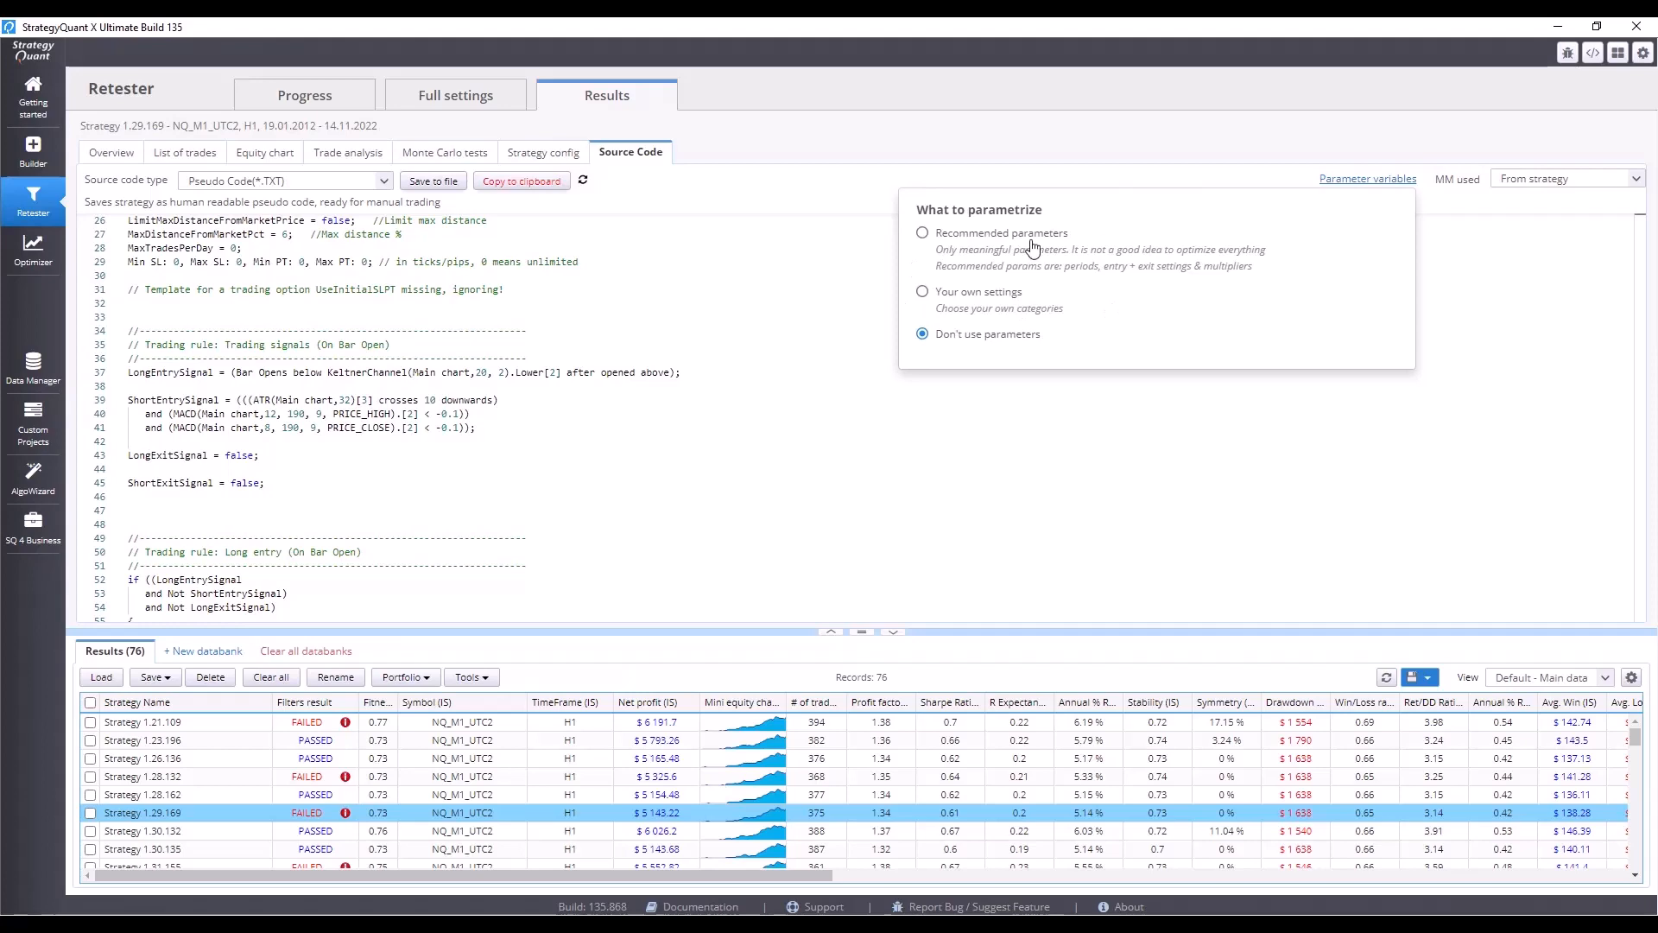
left_click(922, 233)
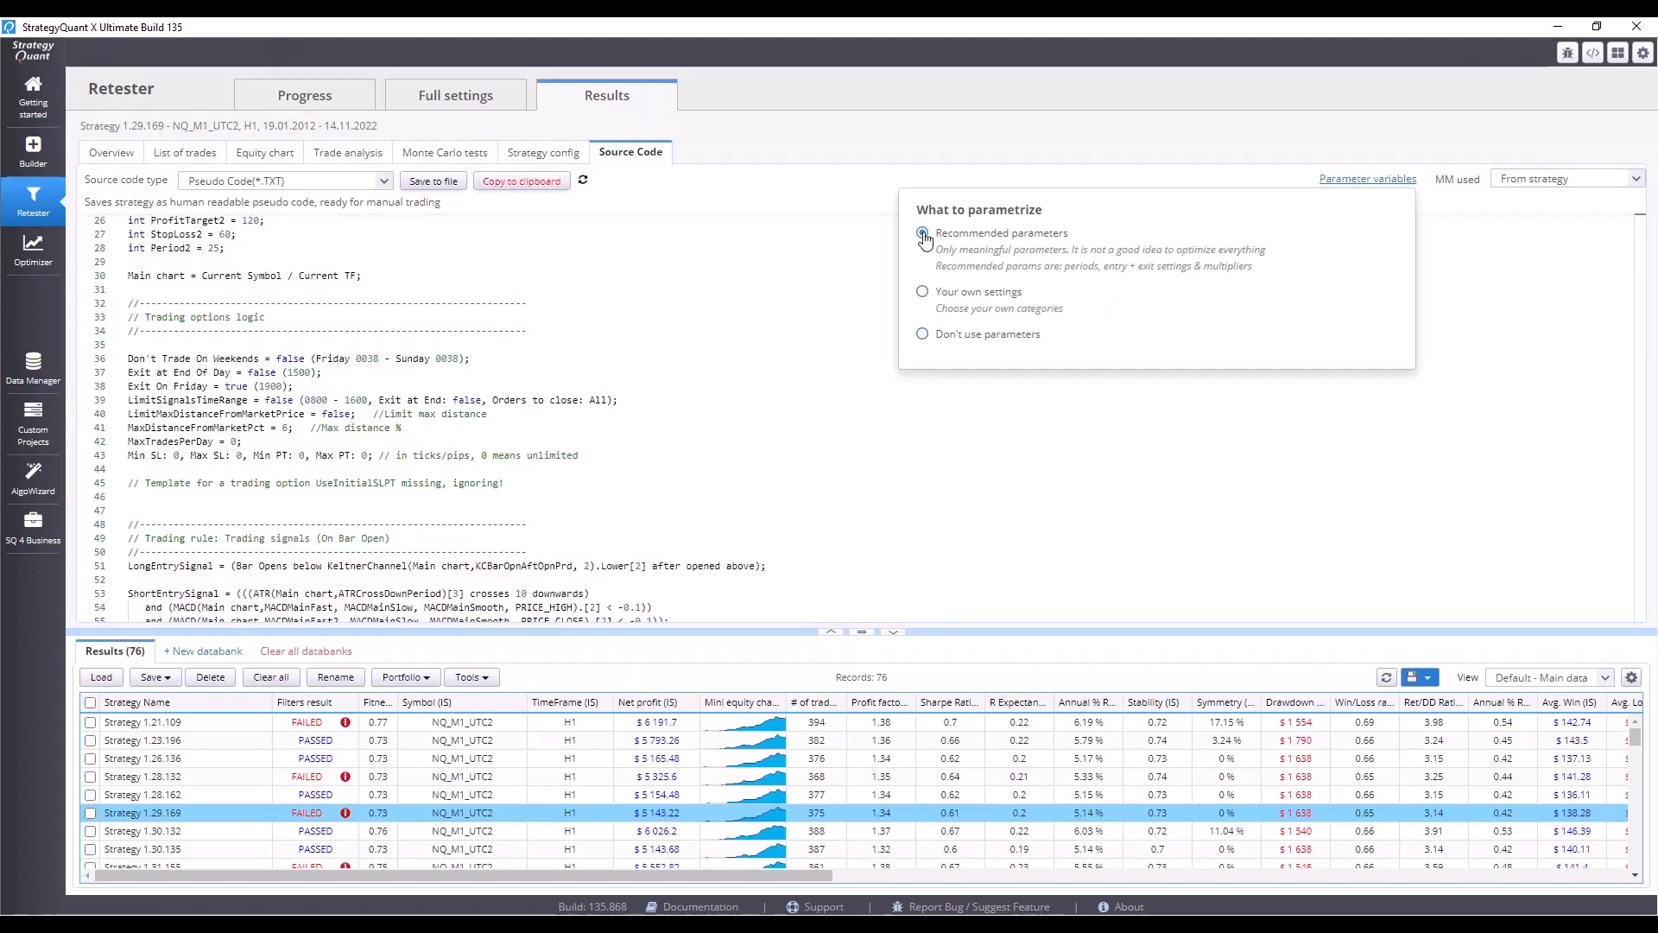
scroll(507, 314, "up", 7)
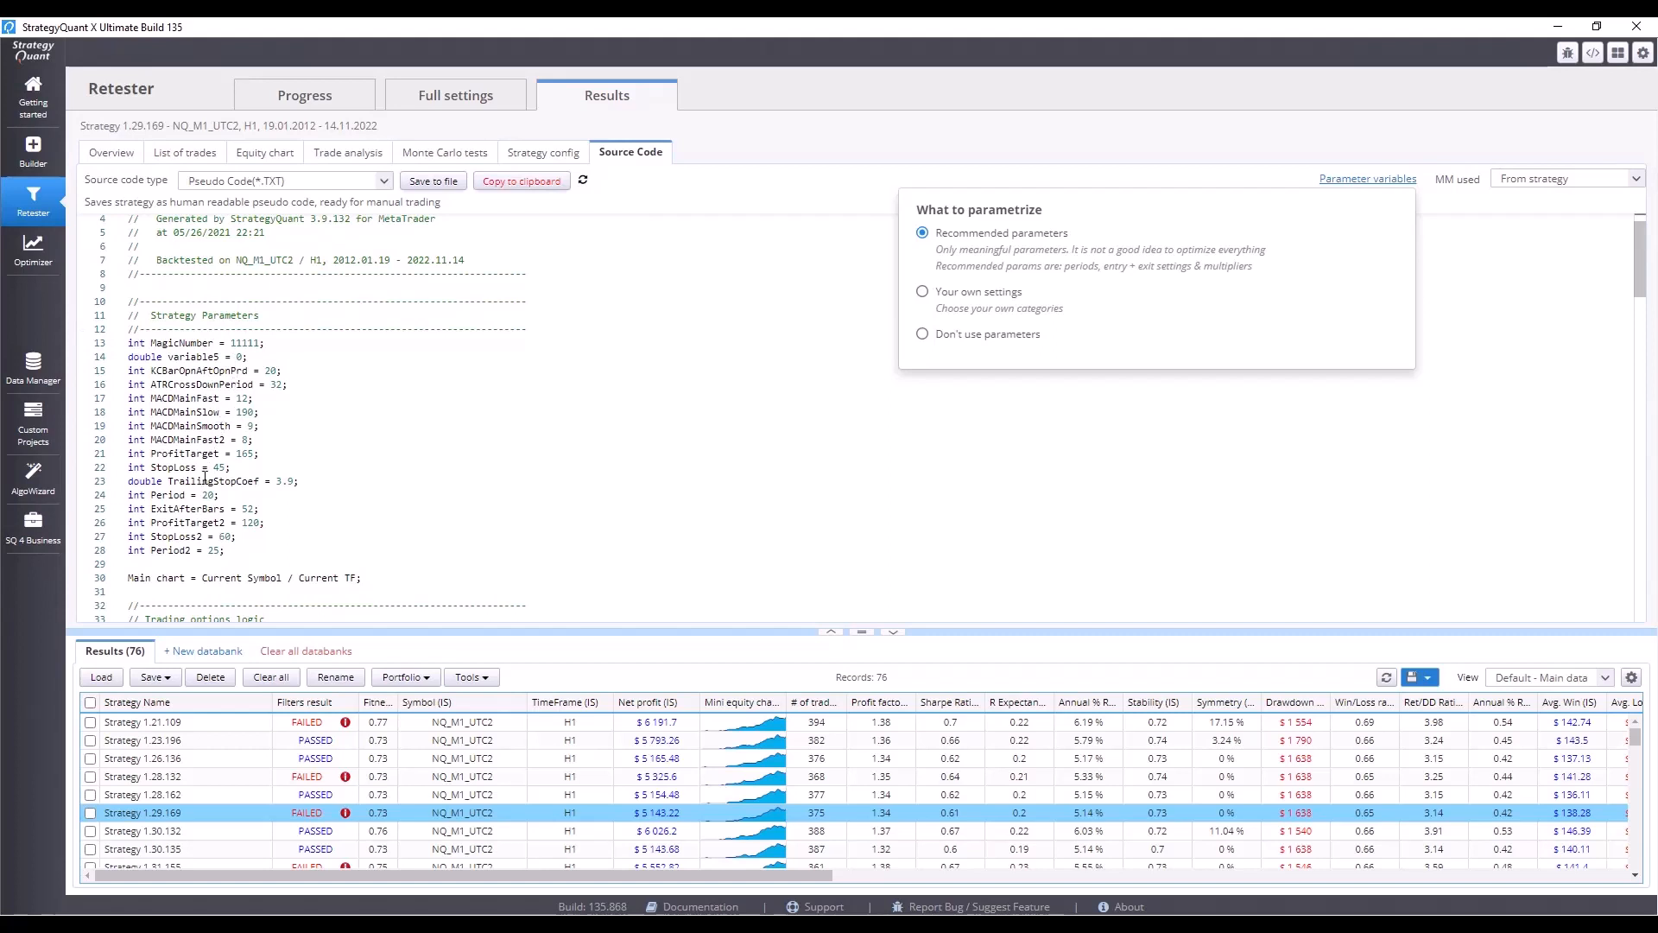
scroll(201, 518, "up", 1)
scroll(201, 525, "down", 1)
left_click(470, 480)
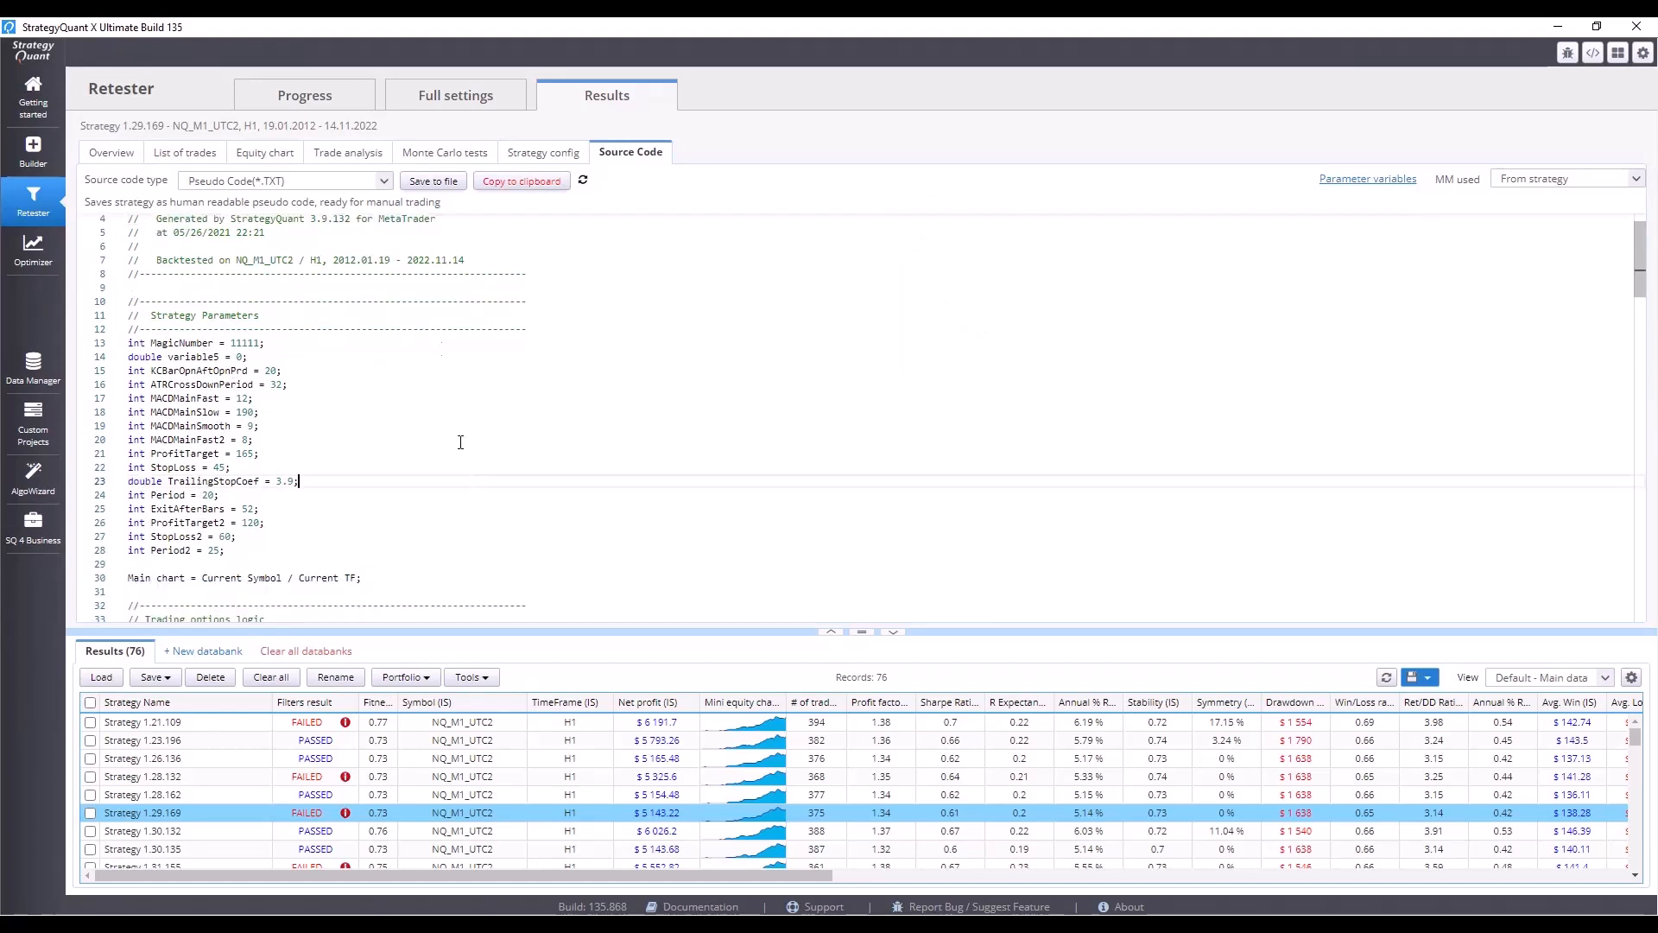
Select all strategies that failed the filters and delete them from the results databank.
left_click(331, 102)
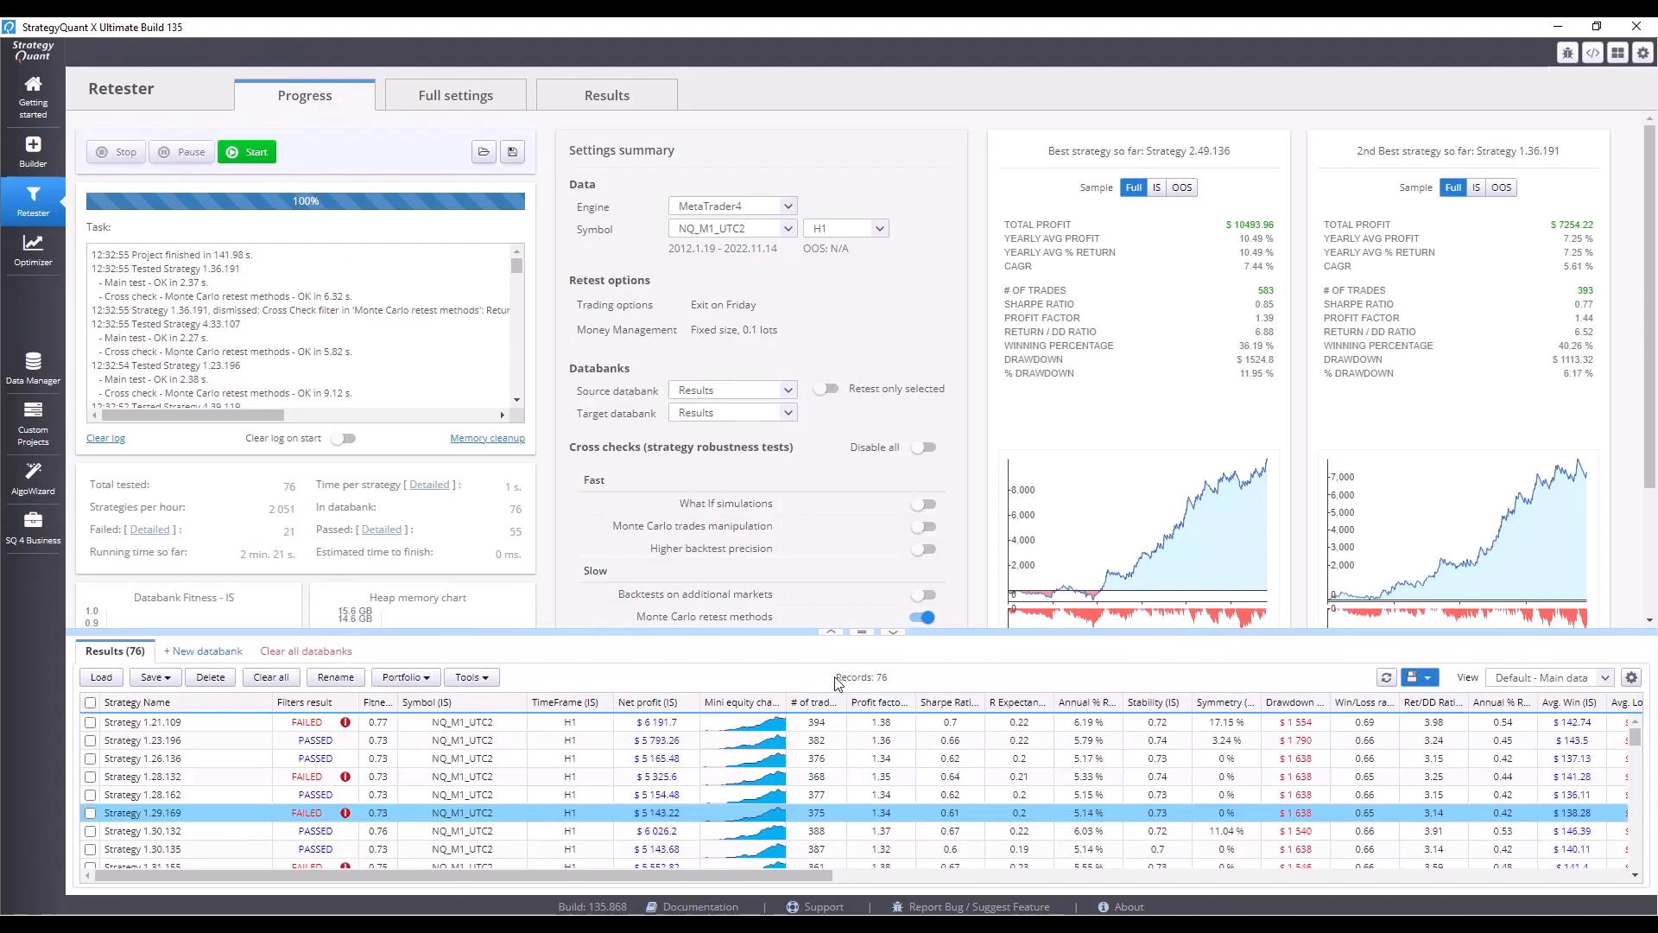
left_click(486, 683)
mouse_move(484, 722)
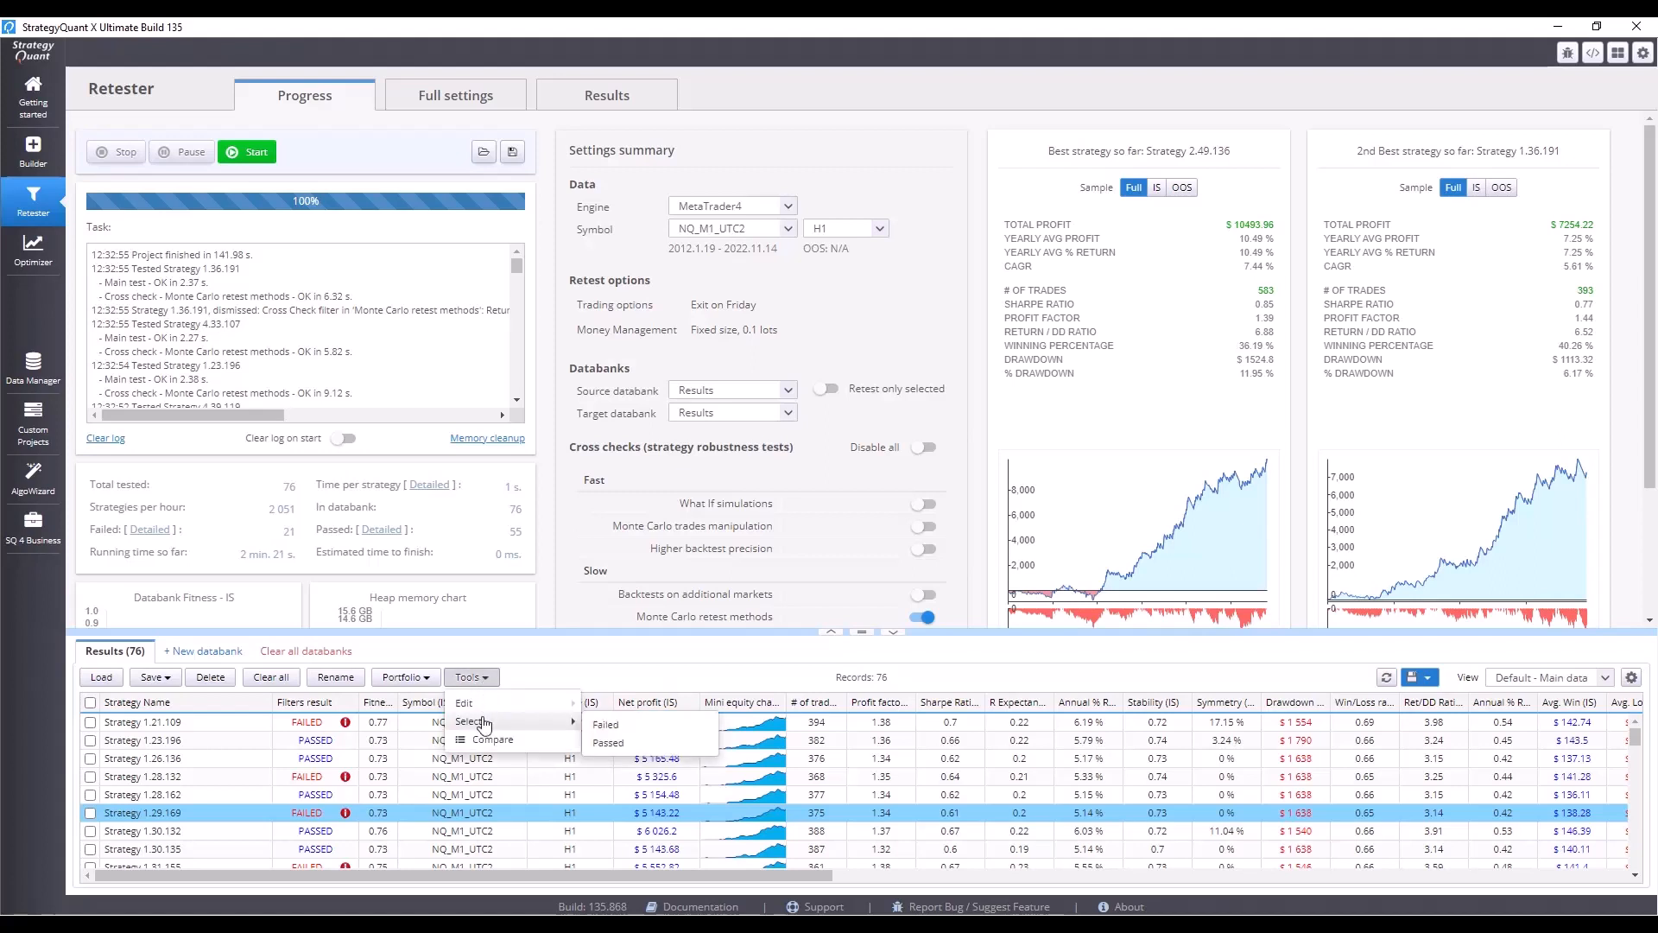
left_click(635, 724)
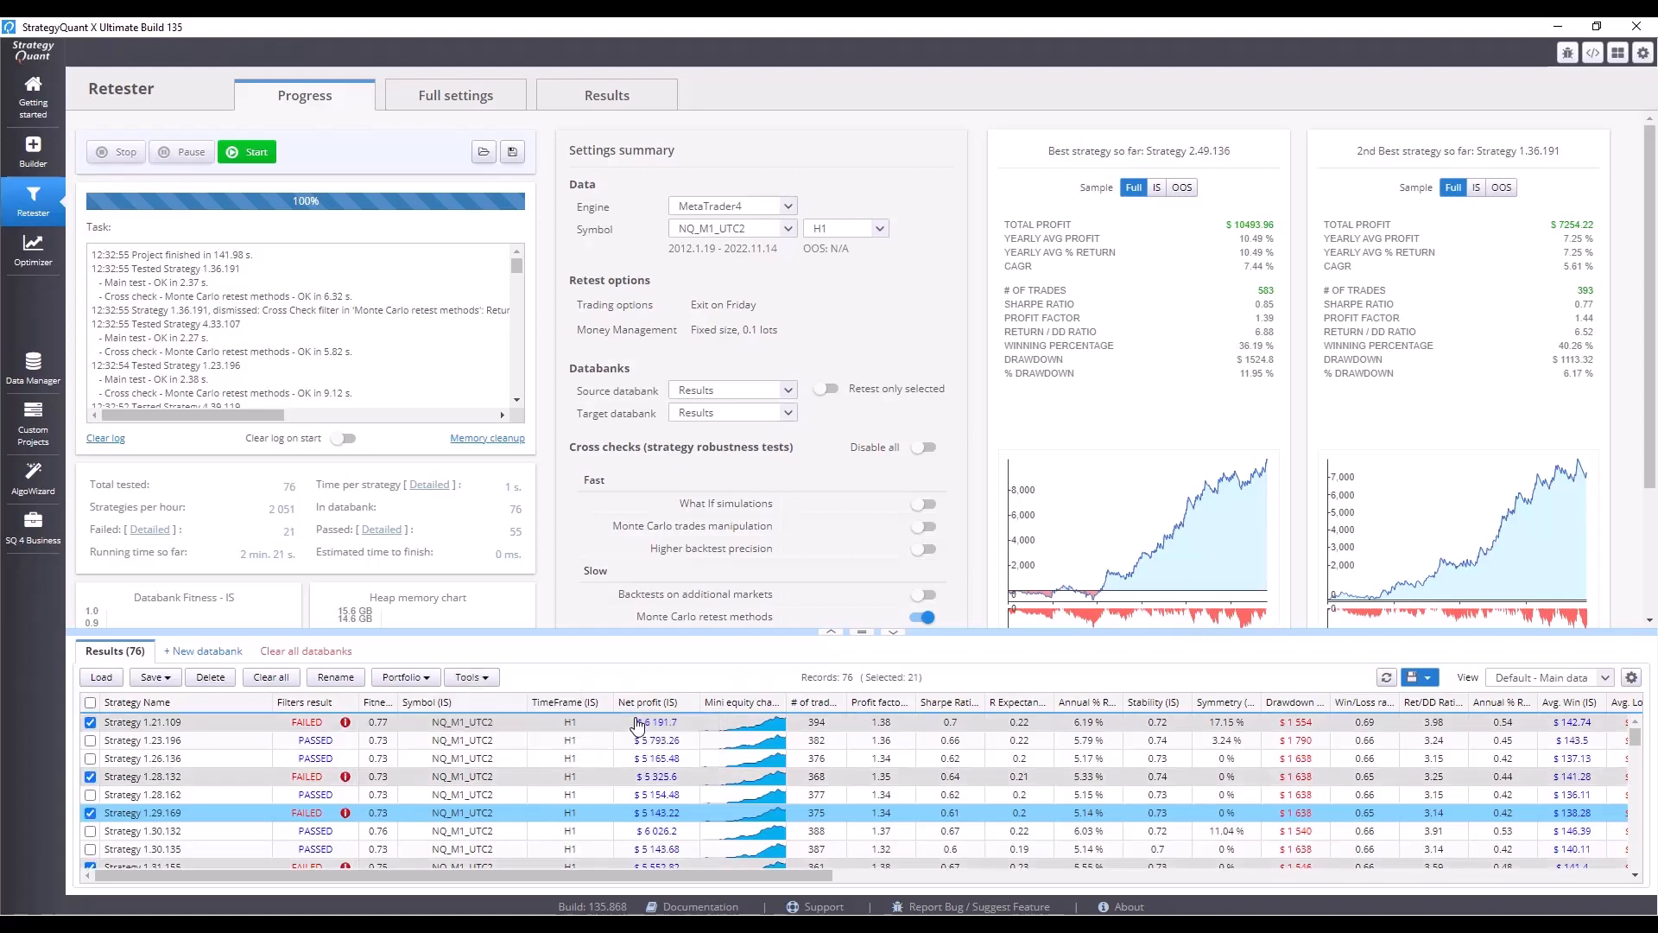
left_click(209, 677)
left_click(1057, 516)
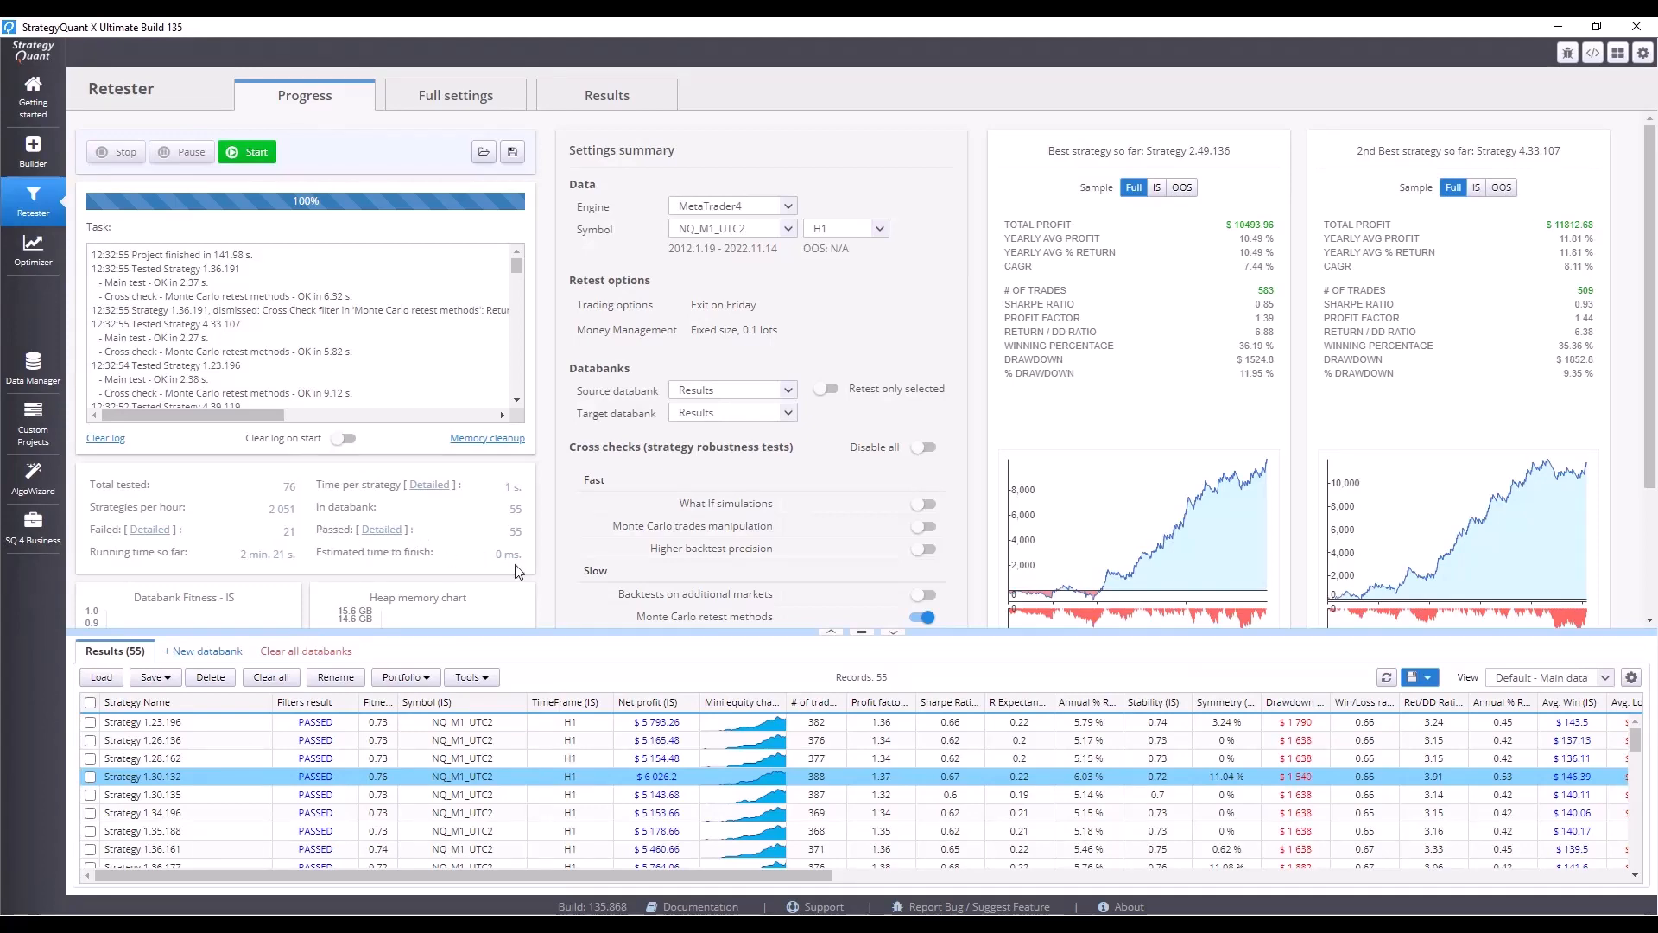
scroll(519, 574, "down", 2)
scroll(499, 590, "up", 1)
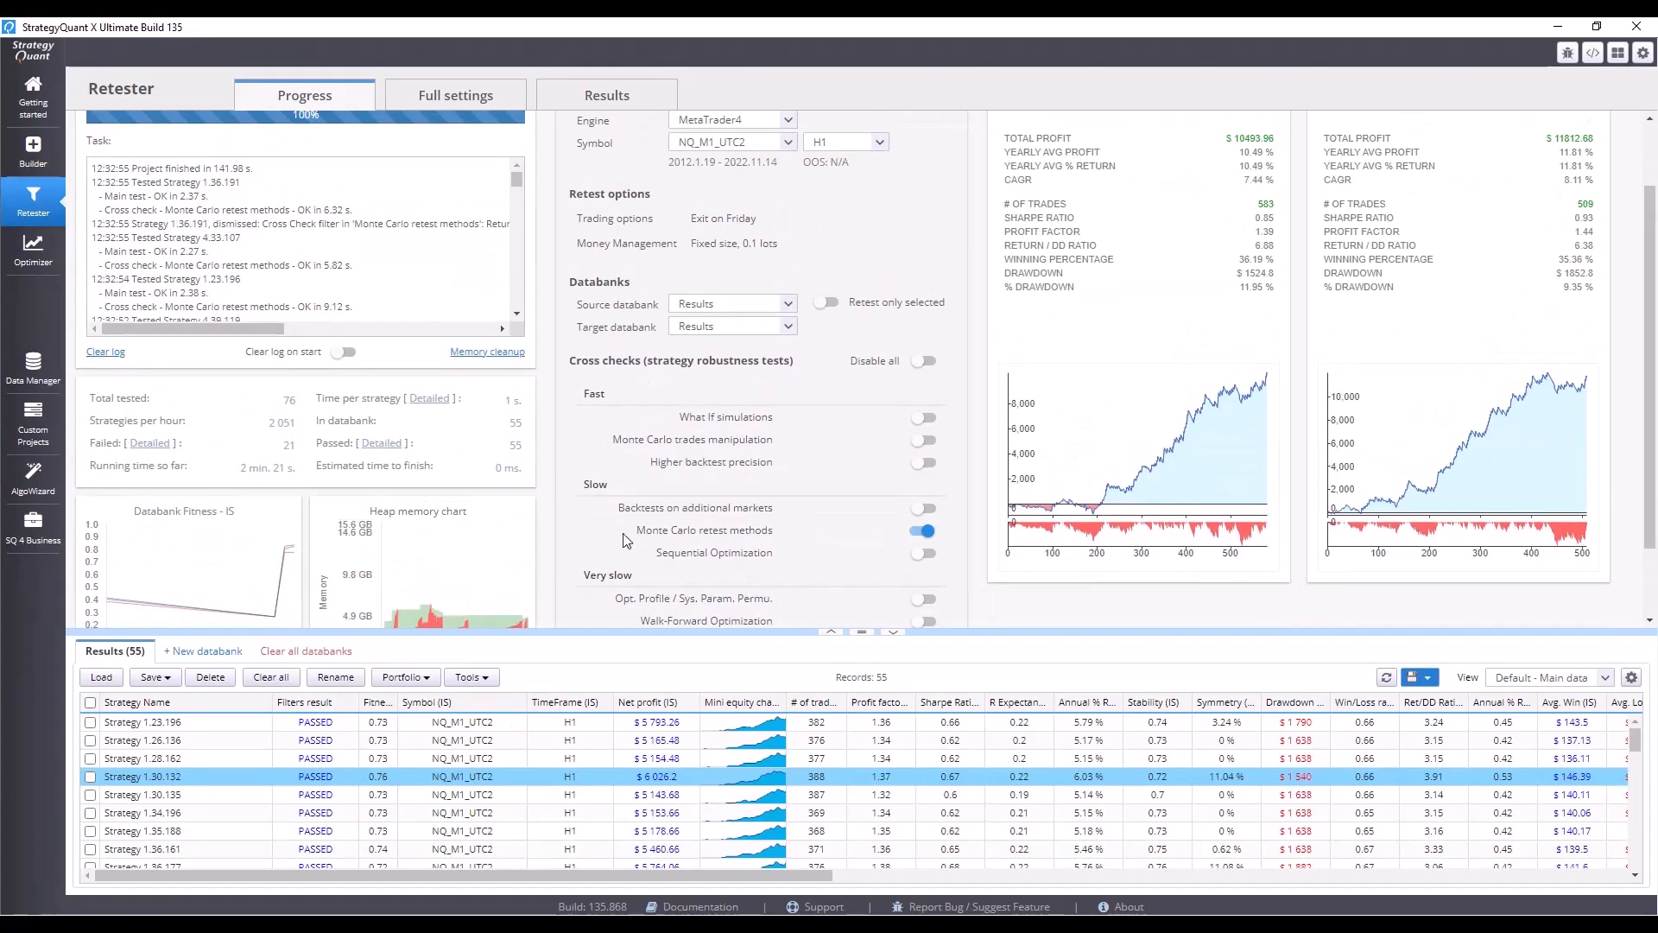
scroll(893, 786, "down", 1)
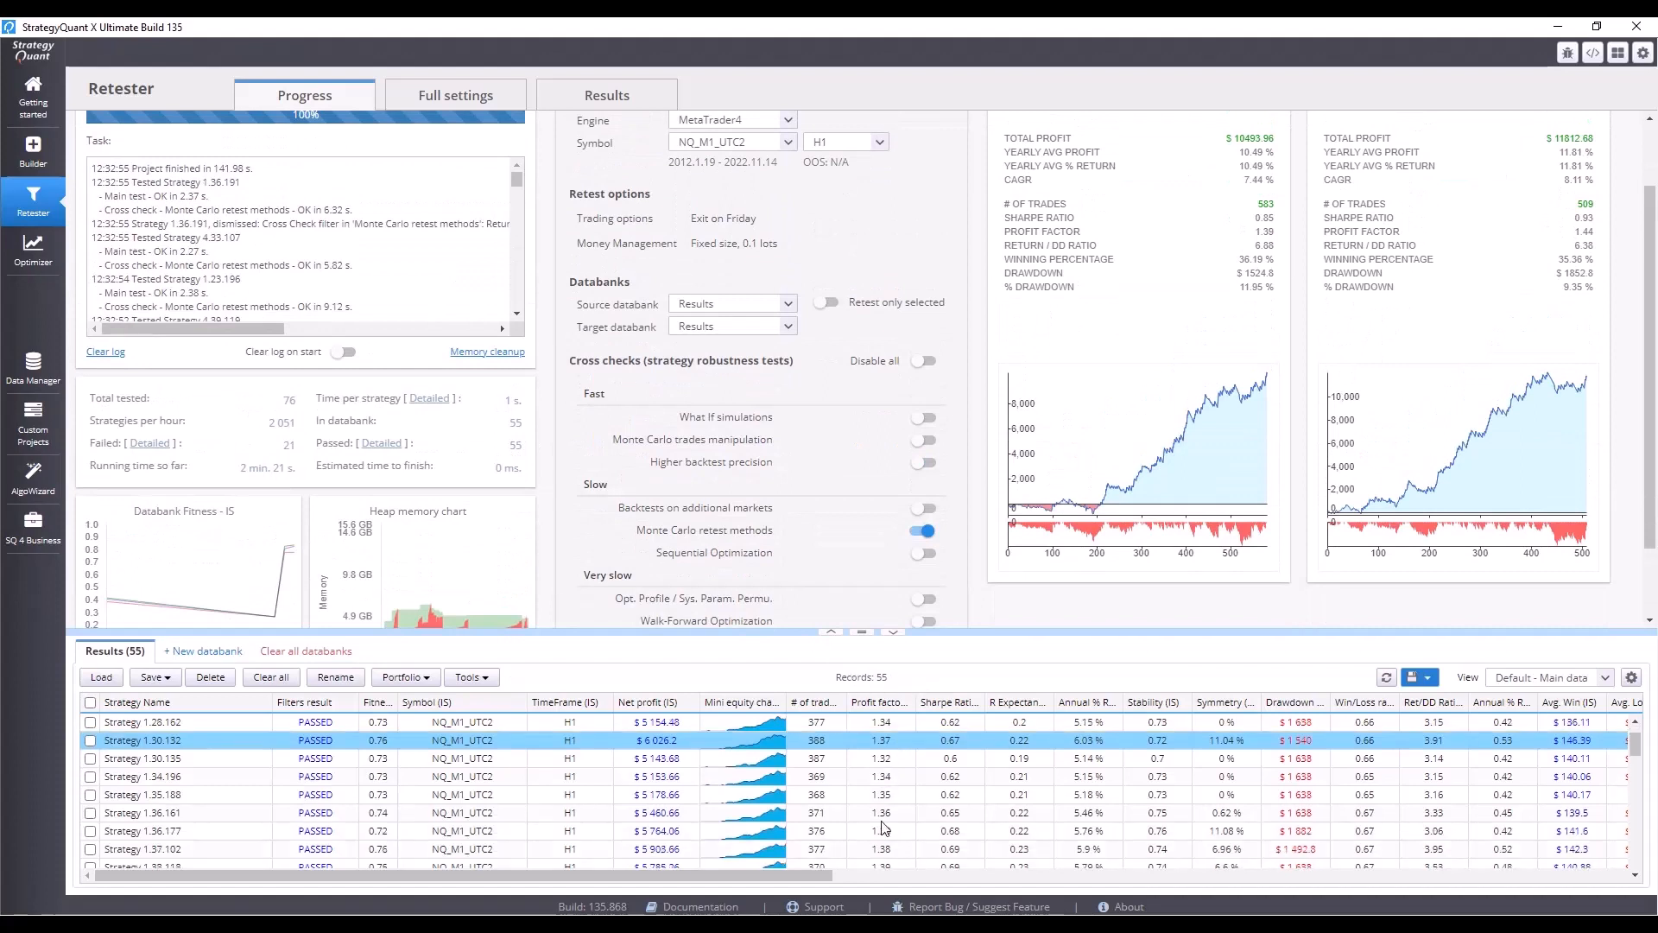
scroll(883, 825, "up", 1)
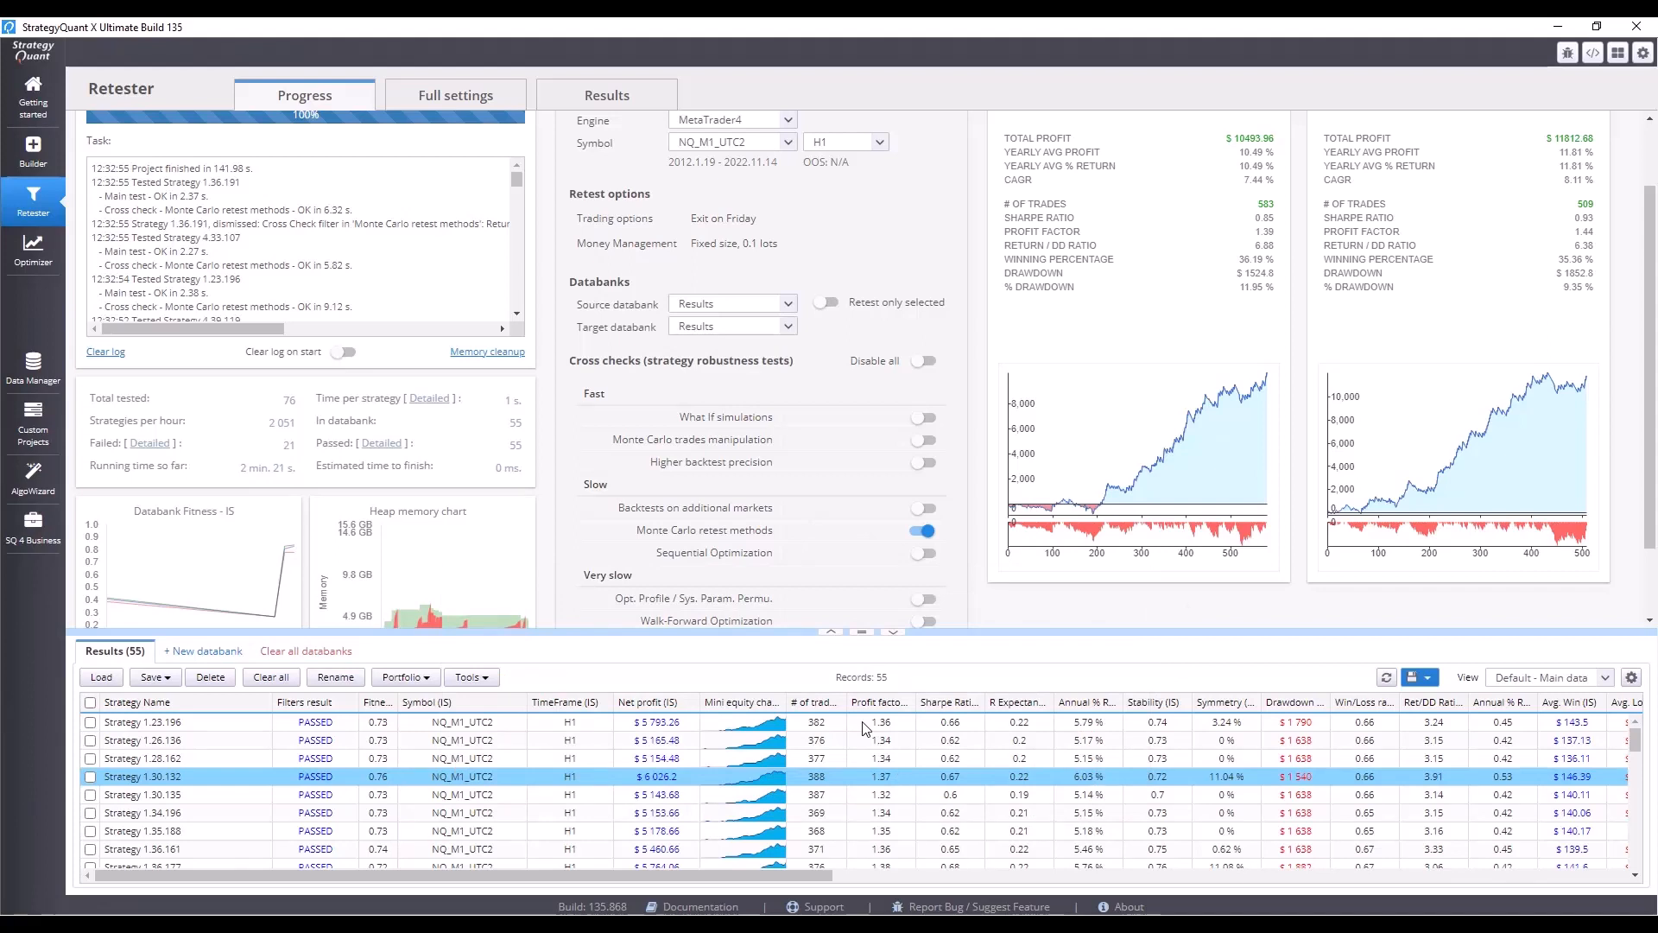
In the Monte Carlo retest methods cross check, set probability up and max up change to 30 and save.
left_click(828, 924)
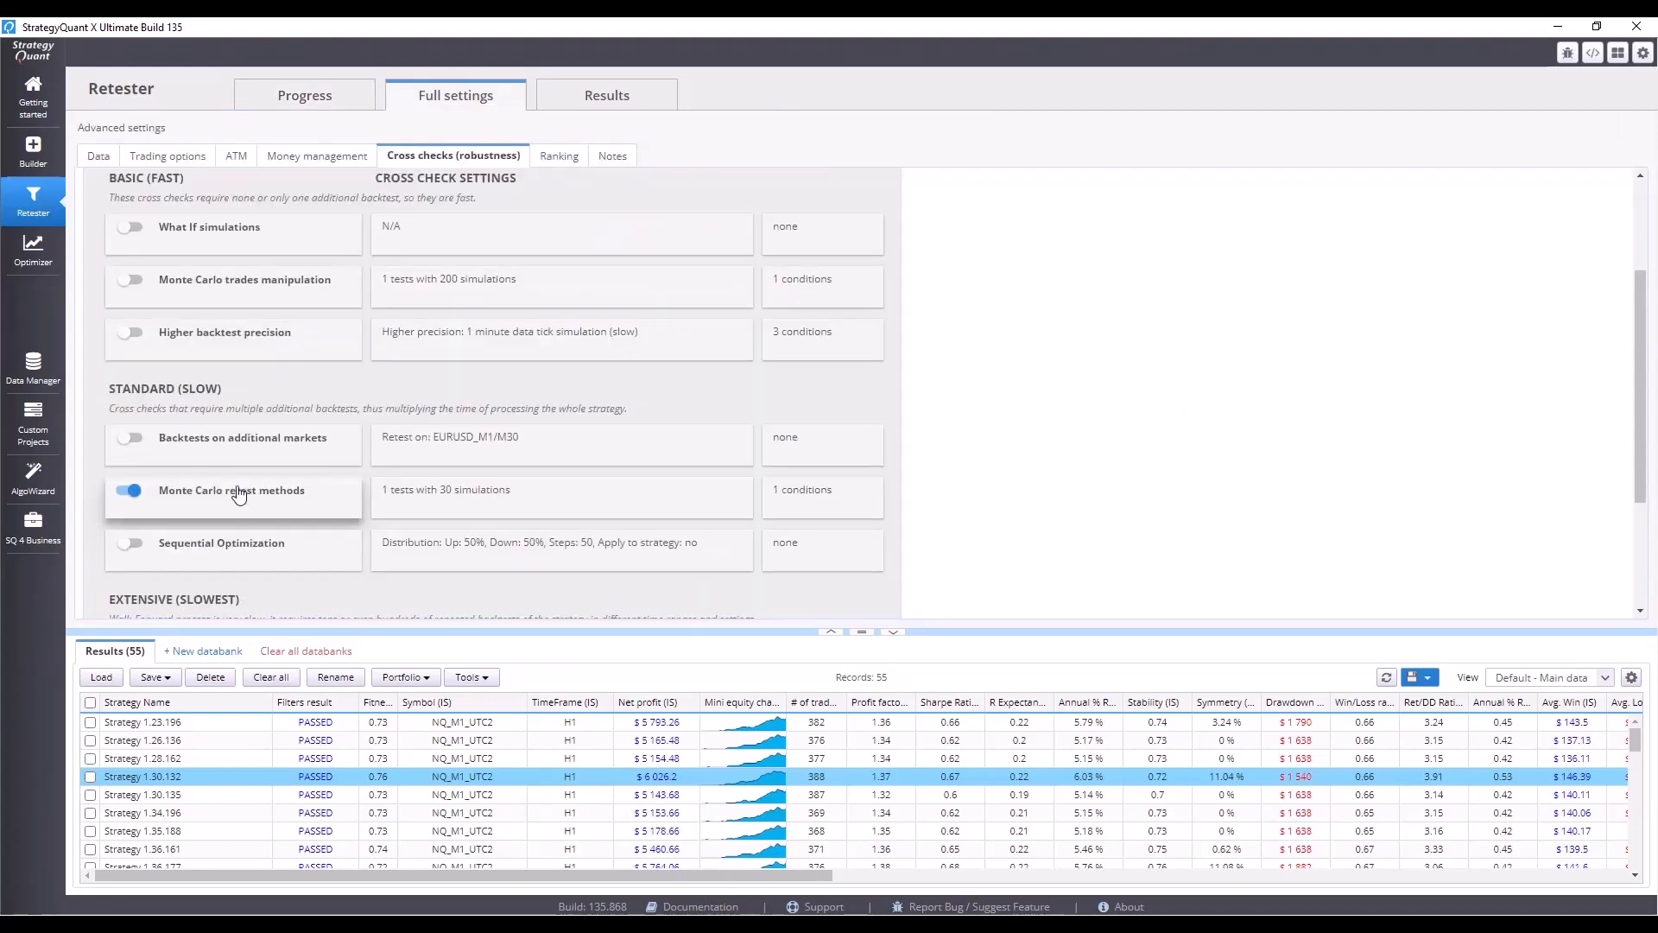
left_click(463, 515)
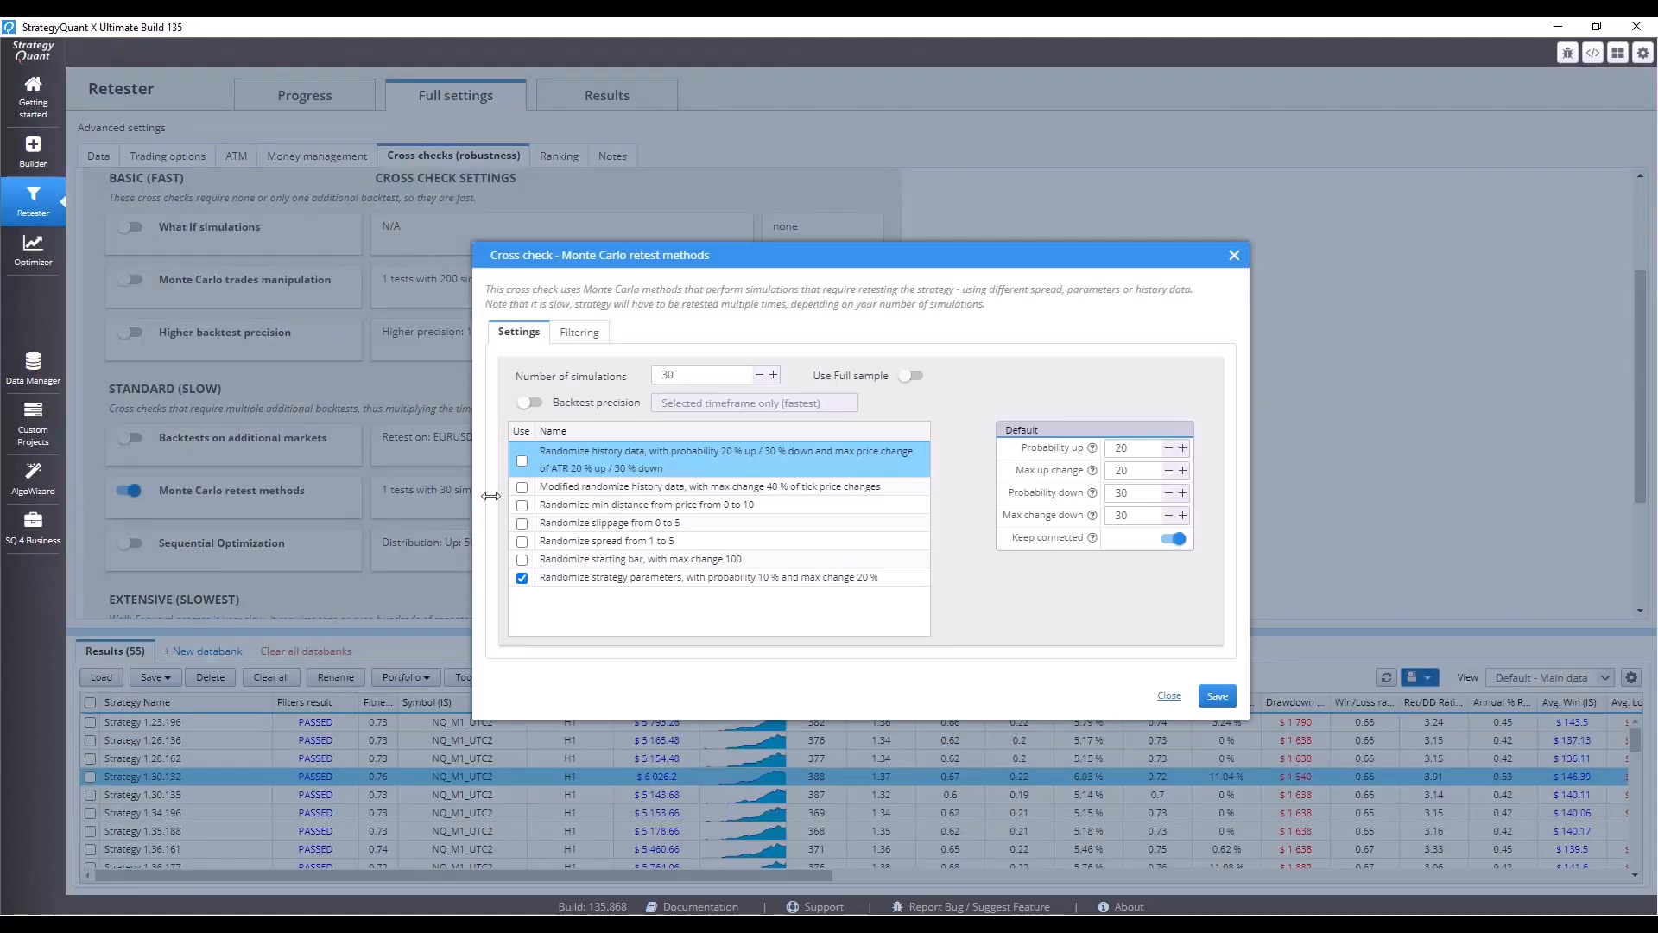
double_click(1135, 448)
type("30")
double_click(1135, 473)
type("30")
left_click(1217, 695)
Start the retest with the updated Monte Carlo retest methods settings.
left_click(288, 100)
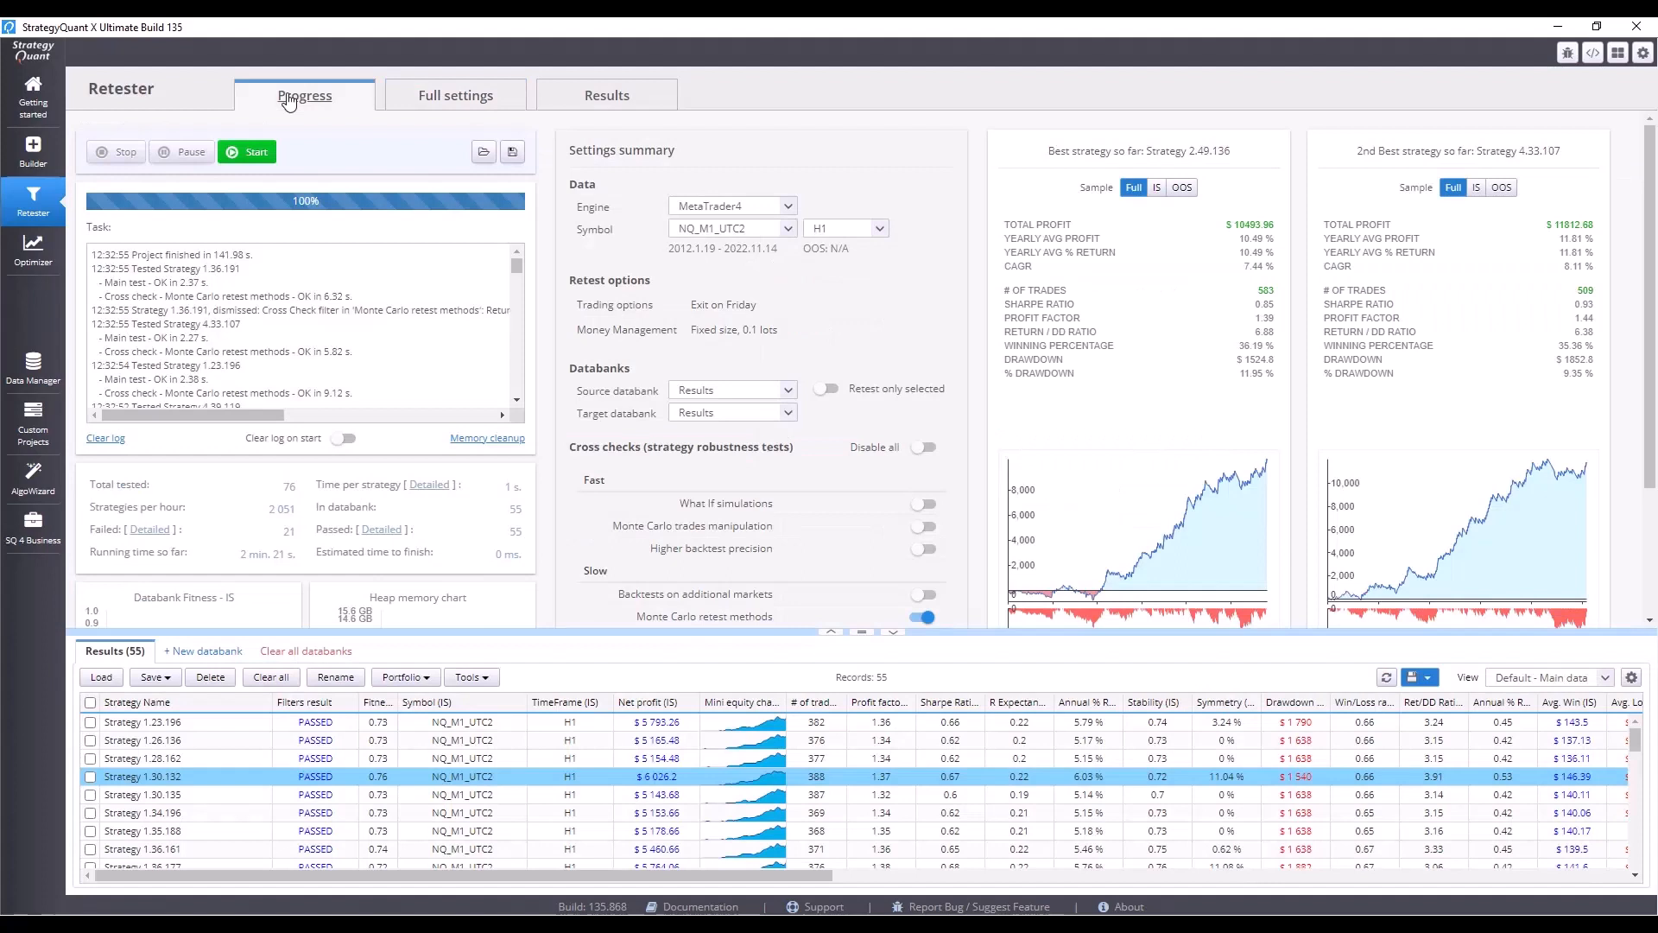
left_click(253, 152)
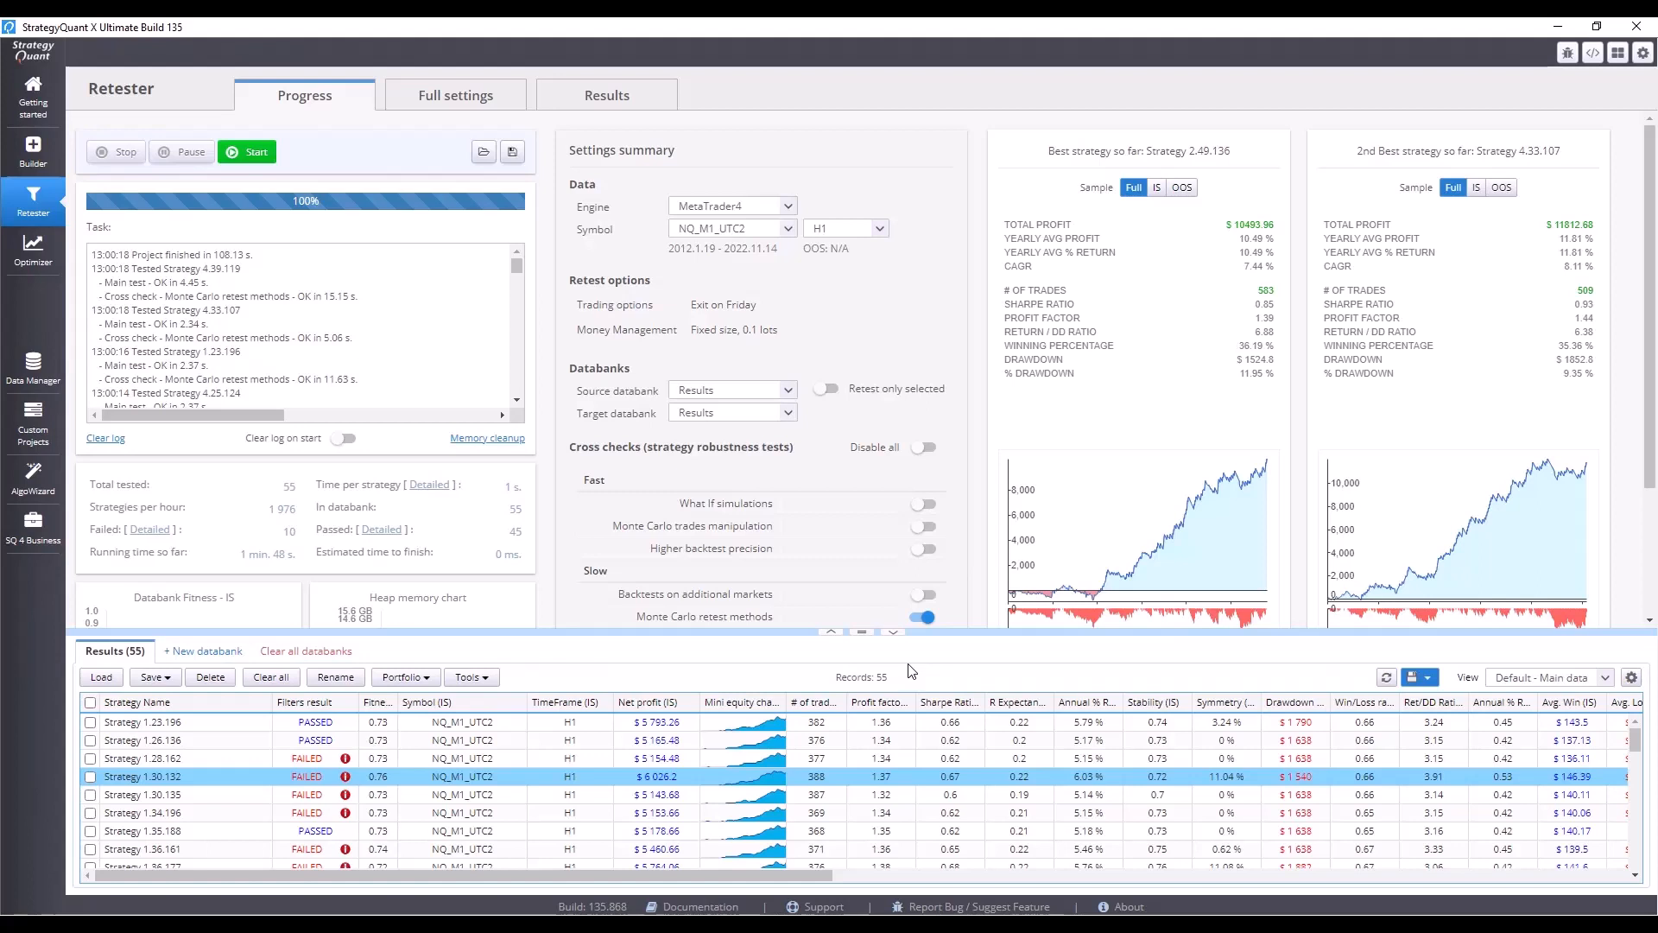
Sort the results by Ret/DD Ratio in descending order and open the top-ranked strategy's results.
left_click(1453, 704)
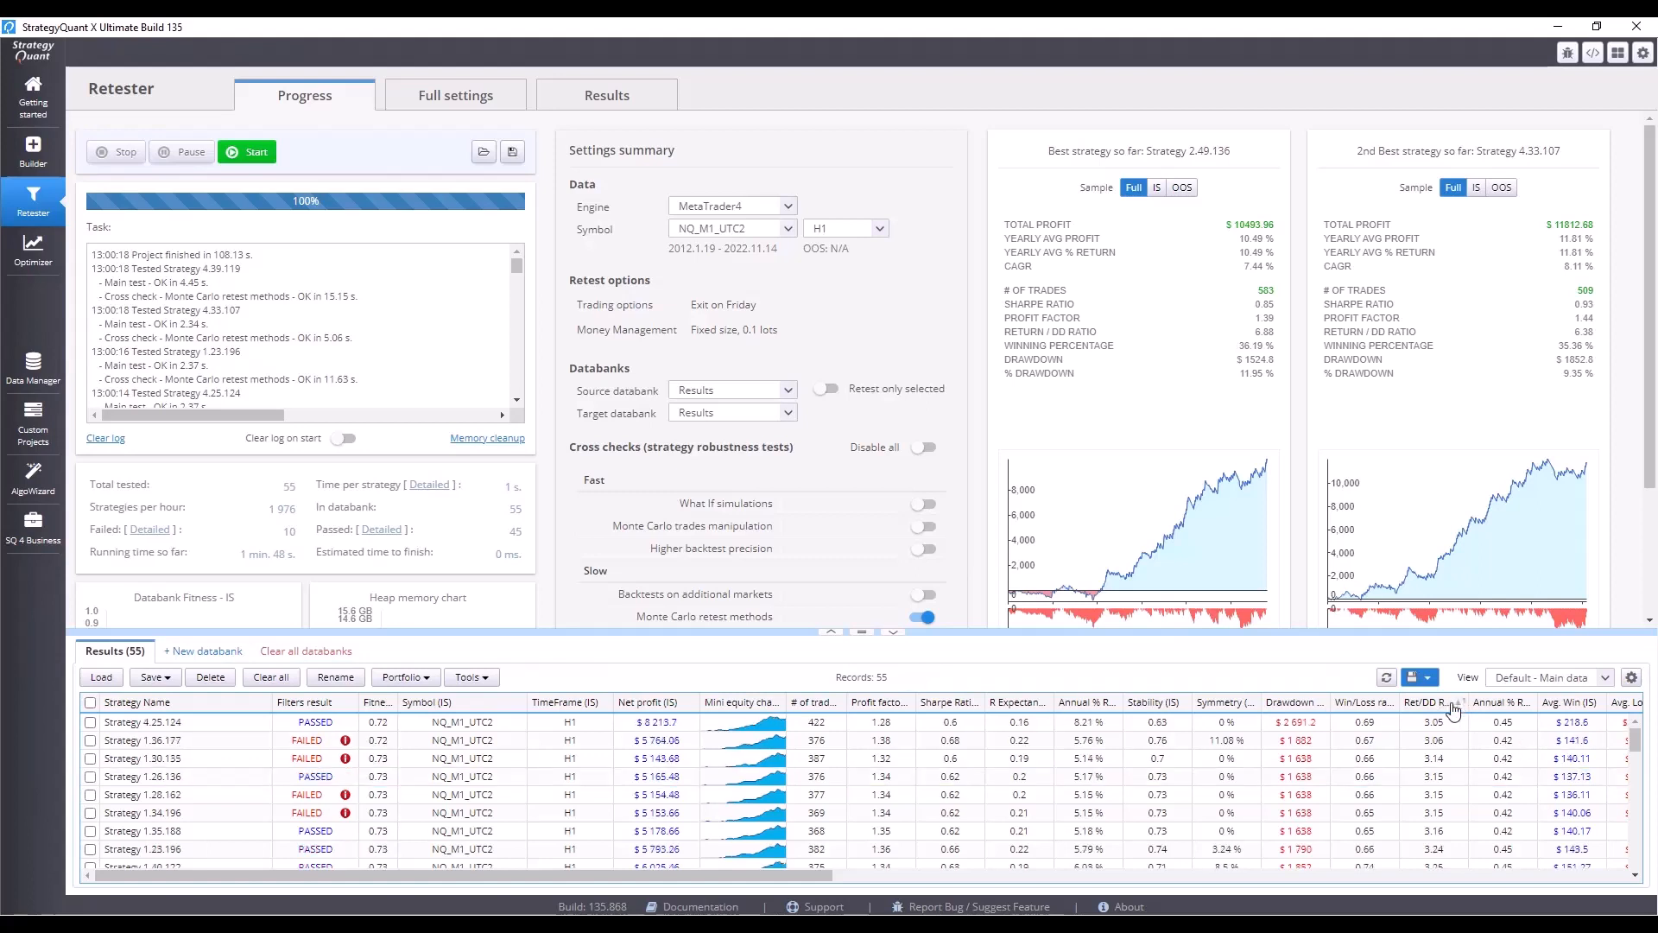
left_click(1453, 704)
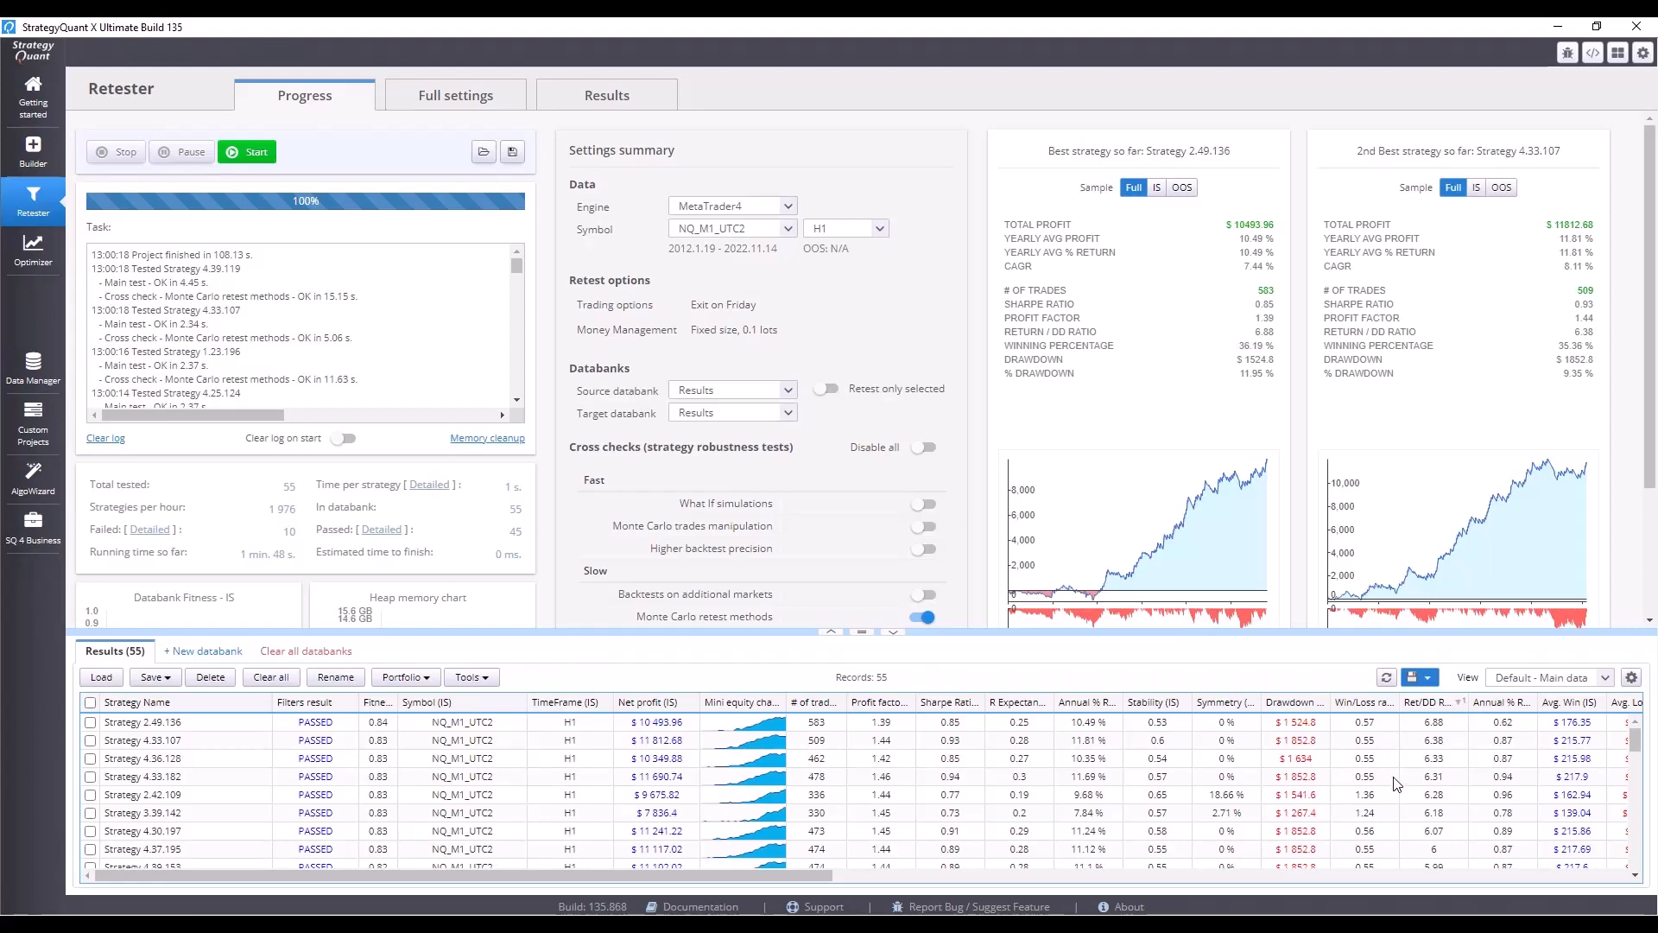
double_click(502, 723)
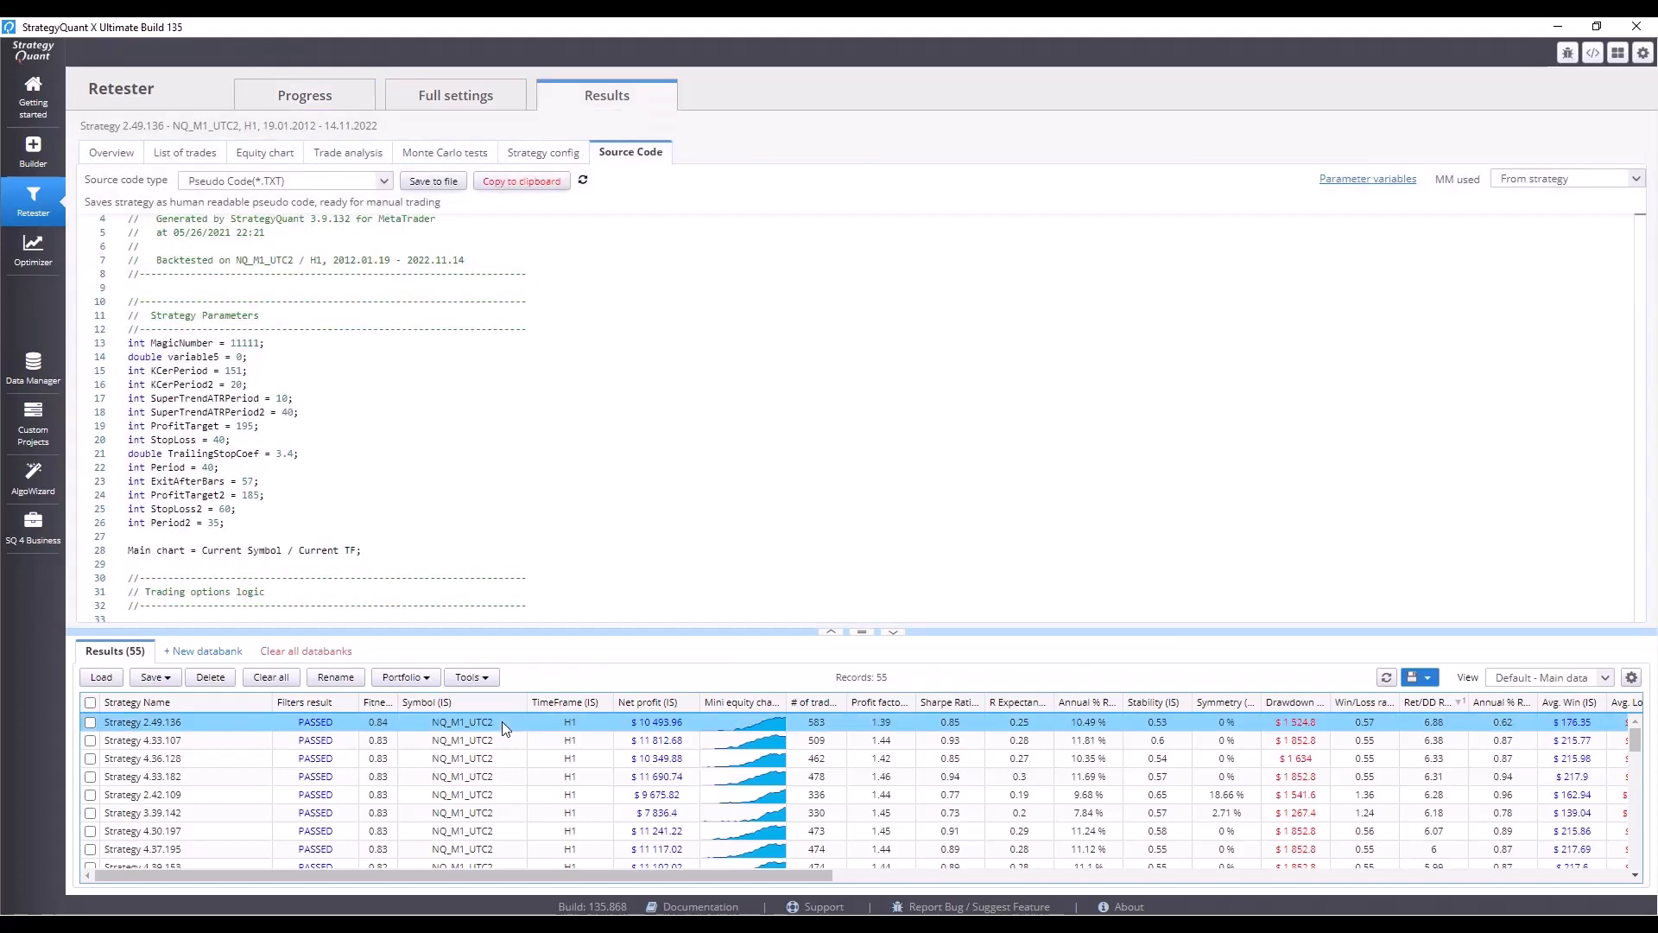
Examine the top strategy's equity chart in a zoomed period and compare the equity charts of the next strategies.
left_click(247, 155)
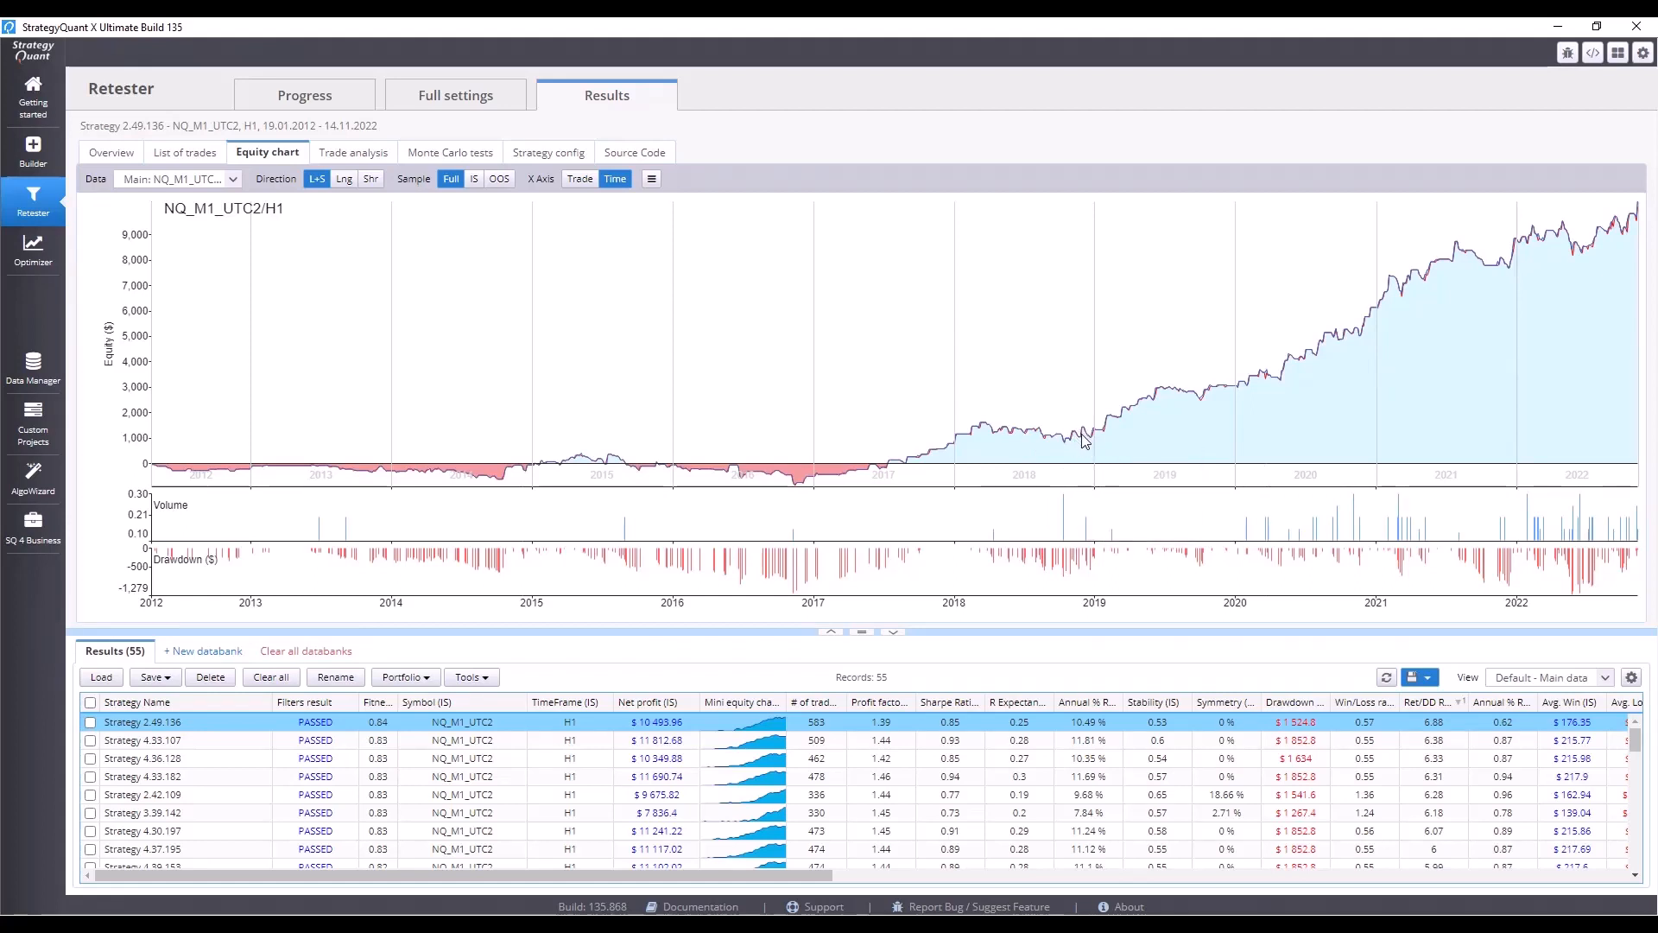
left_click_drag(1083, 441, 1639, 339)
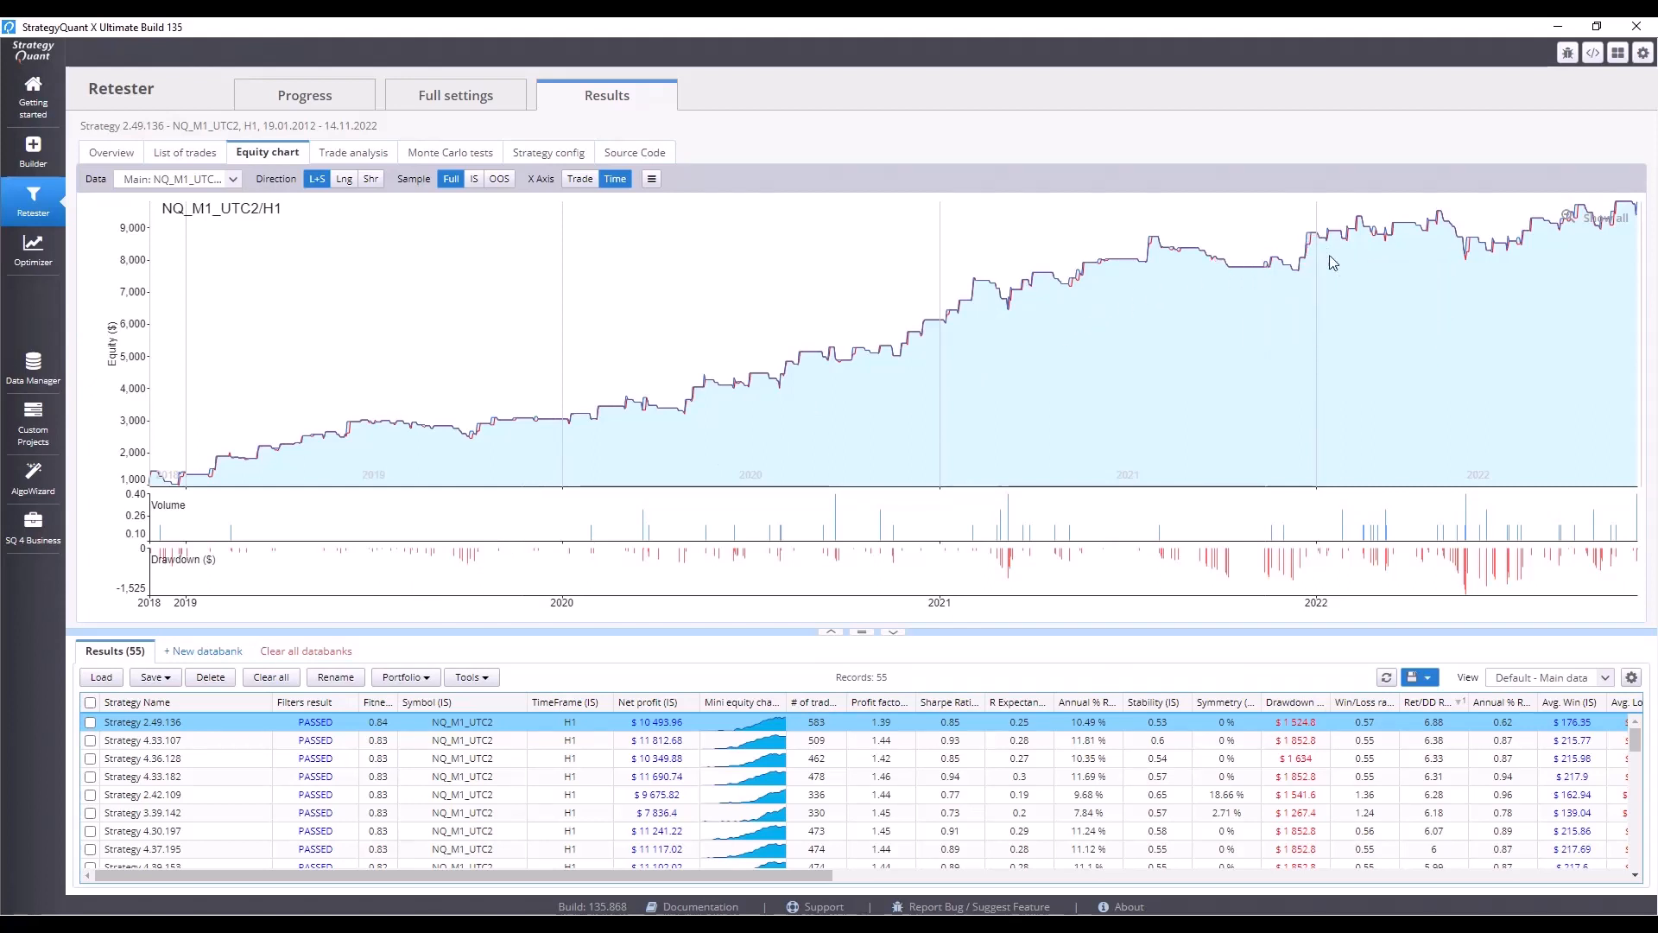
scroll(1404, 395, "up", 1)
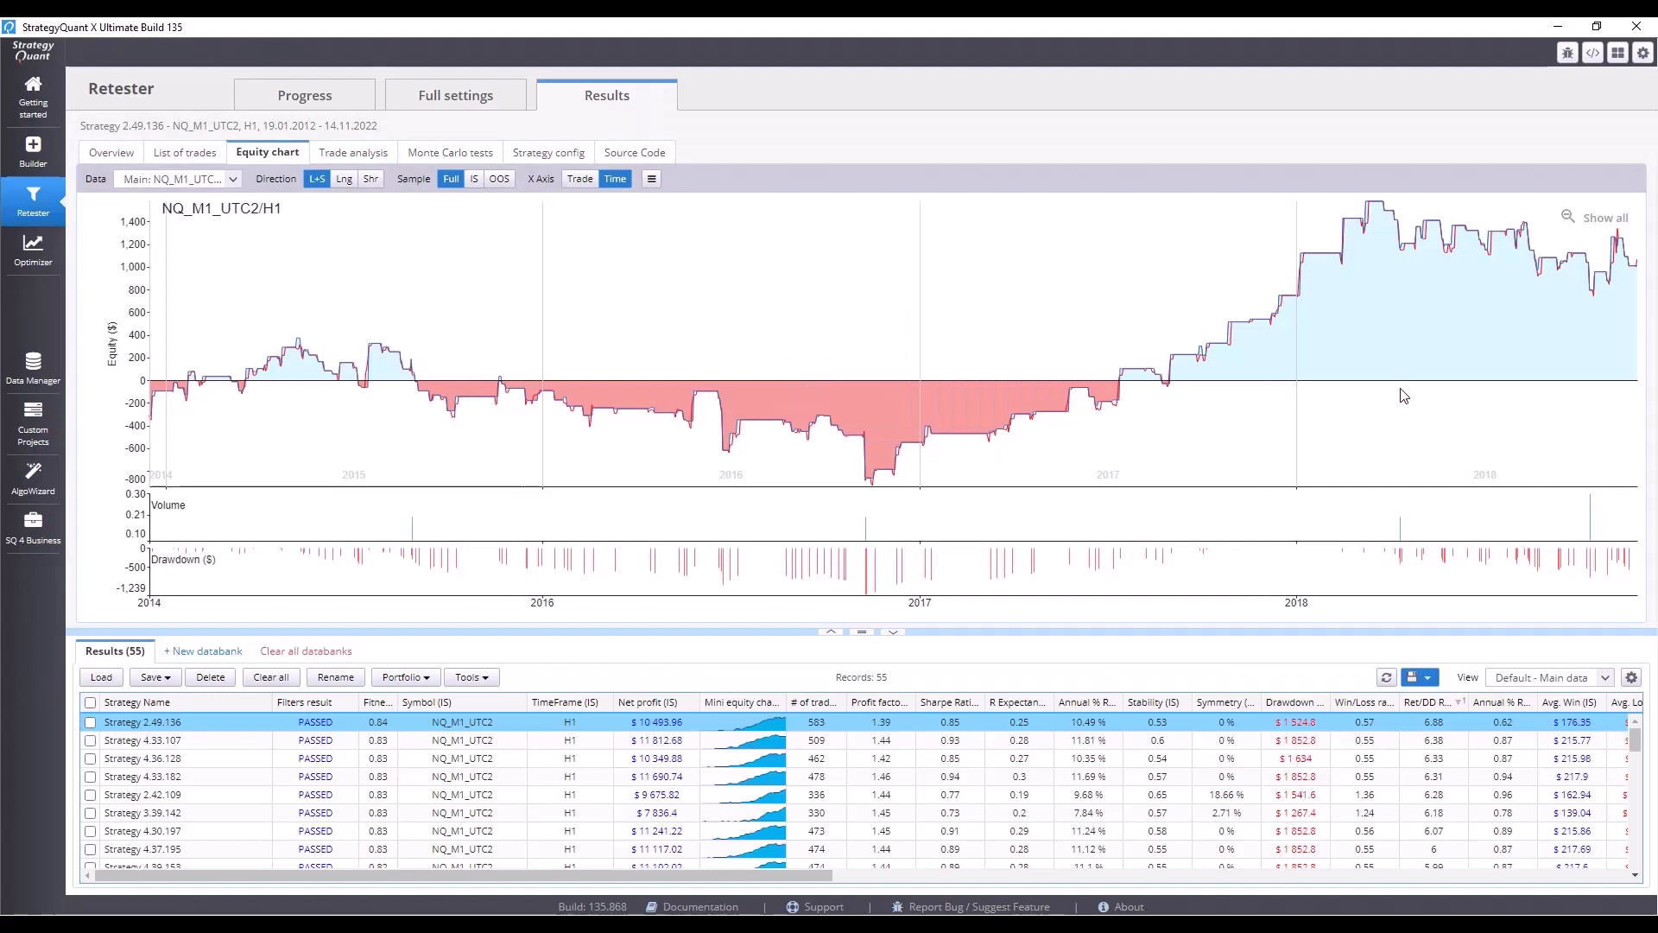
scroll(1404, 395, "down", 1)
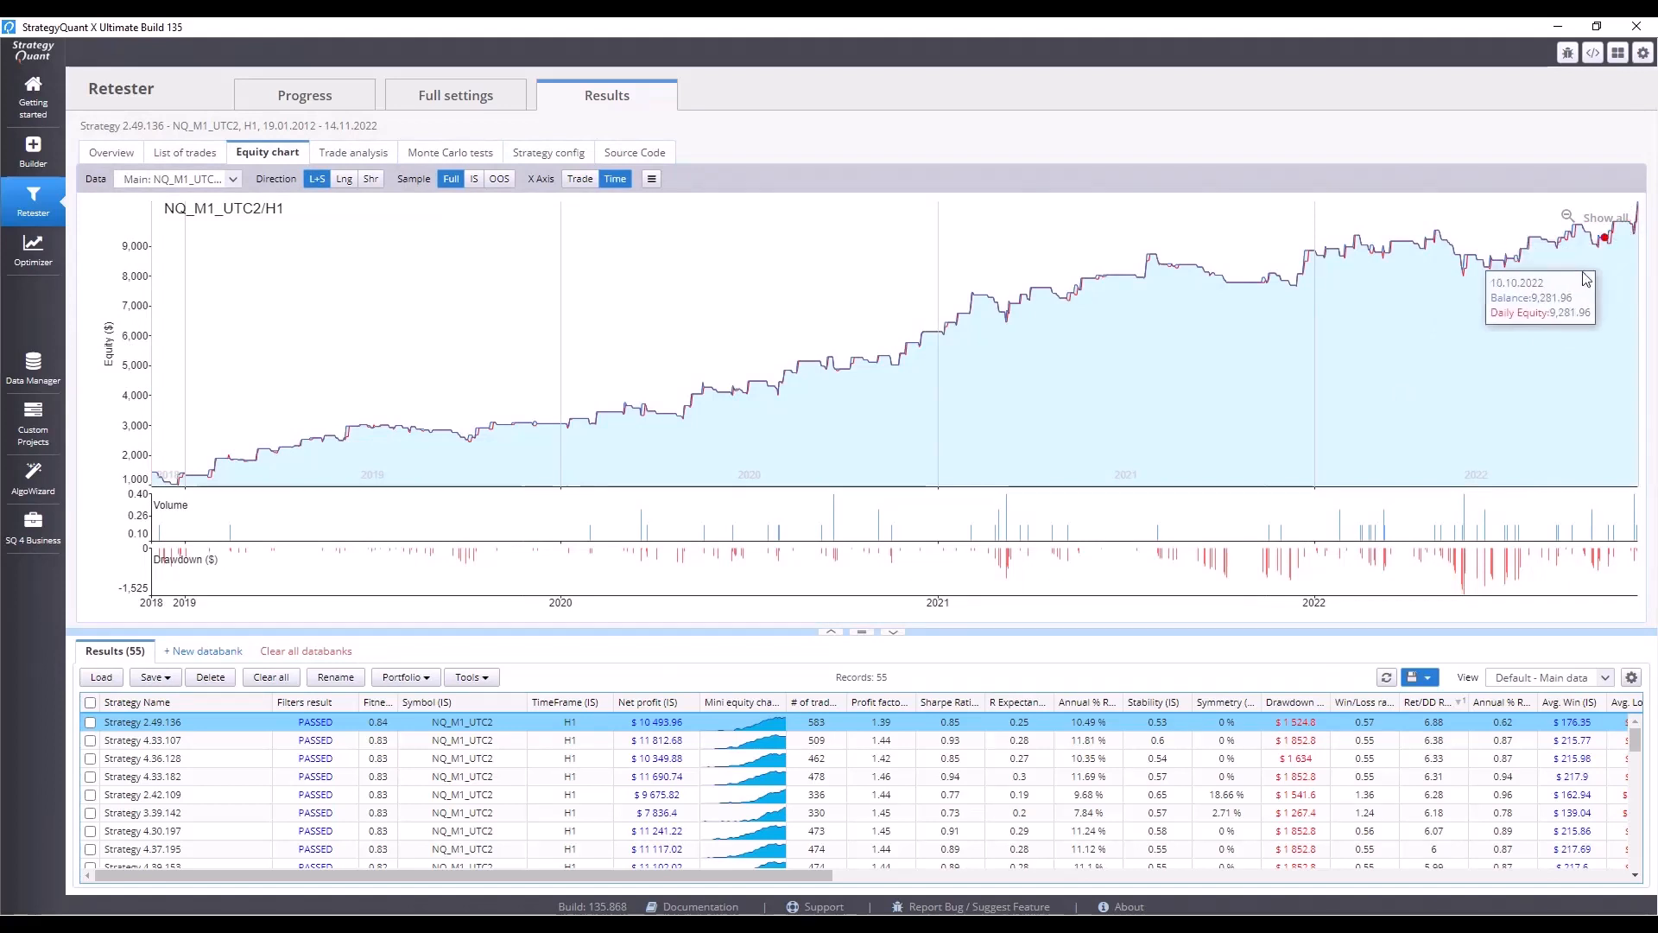
left_click(739, 743)
left_click(738, 756)
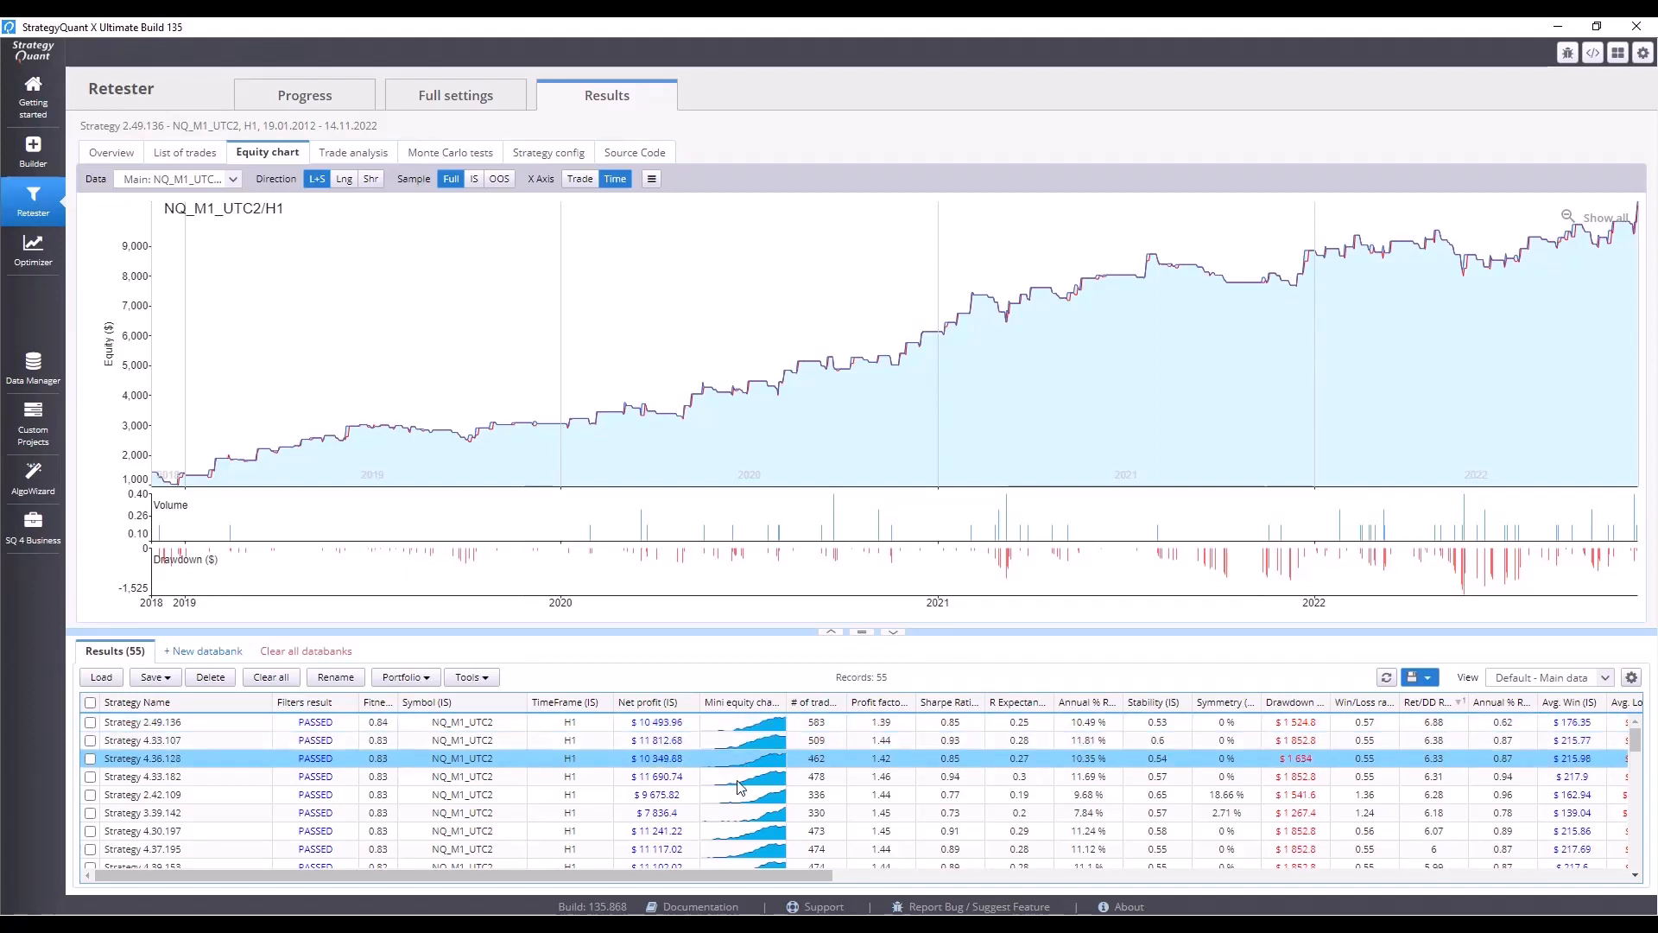
left_click(737, 782)
left_click(734, 794)
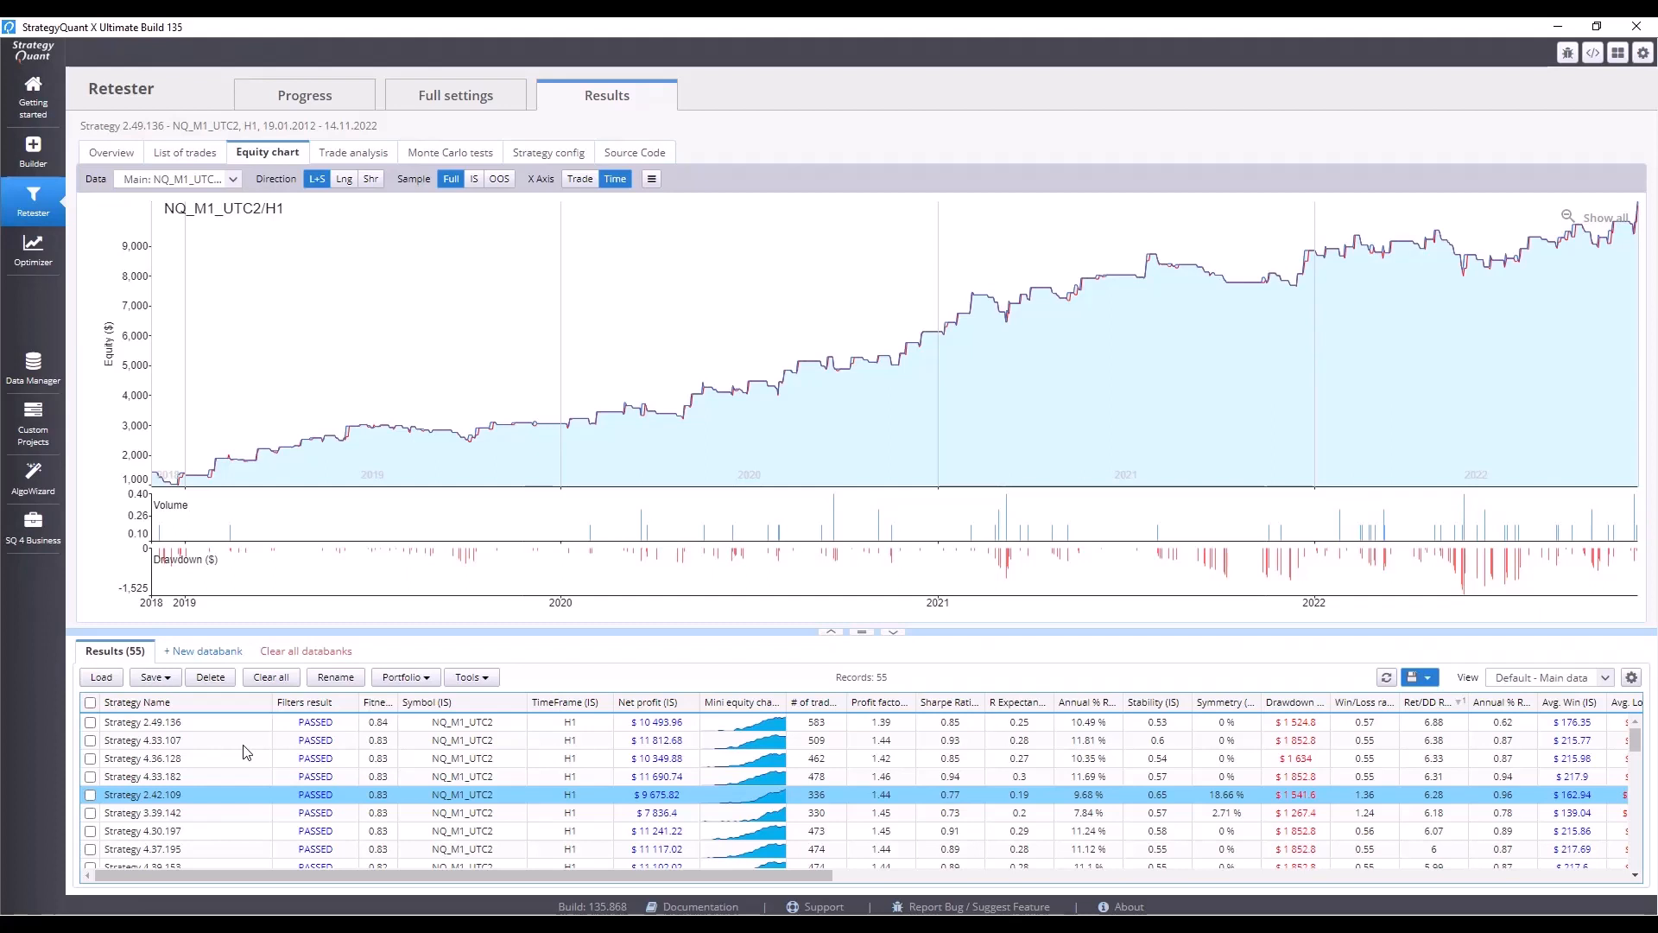
Select all strategies and merge them into a simulated portfolio named Portfolio saved to the Results databank.
left_click(90, 702)
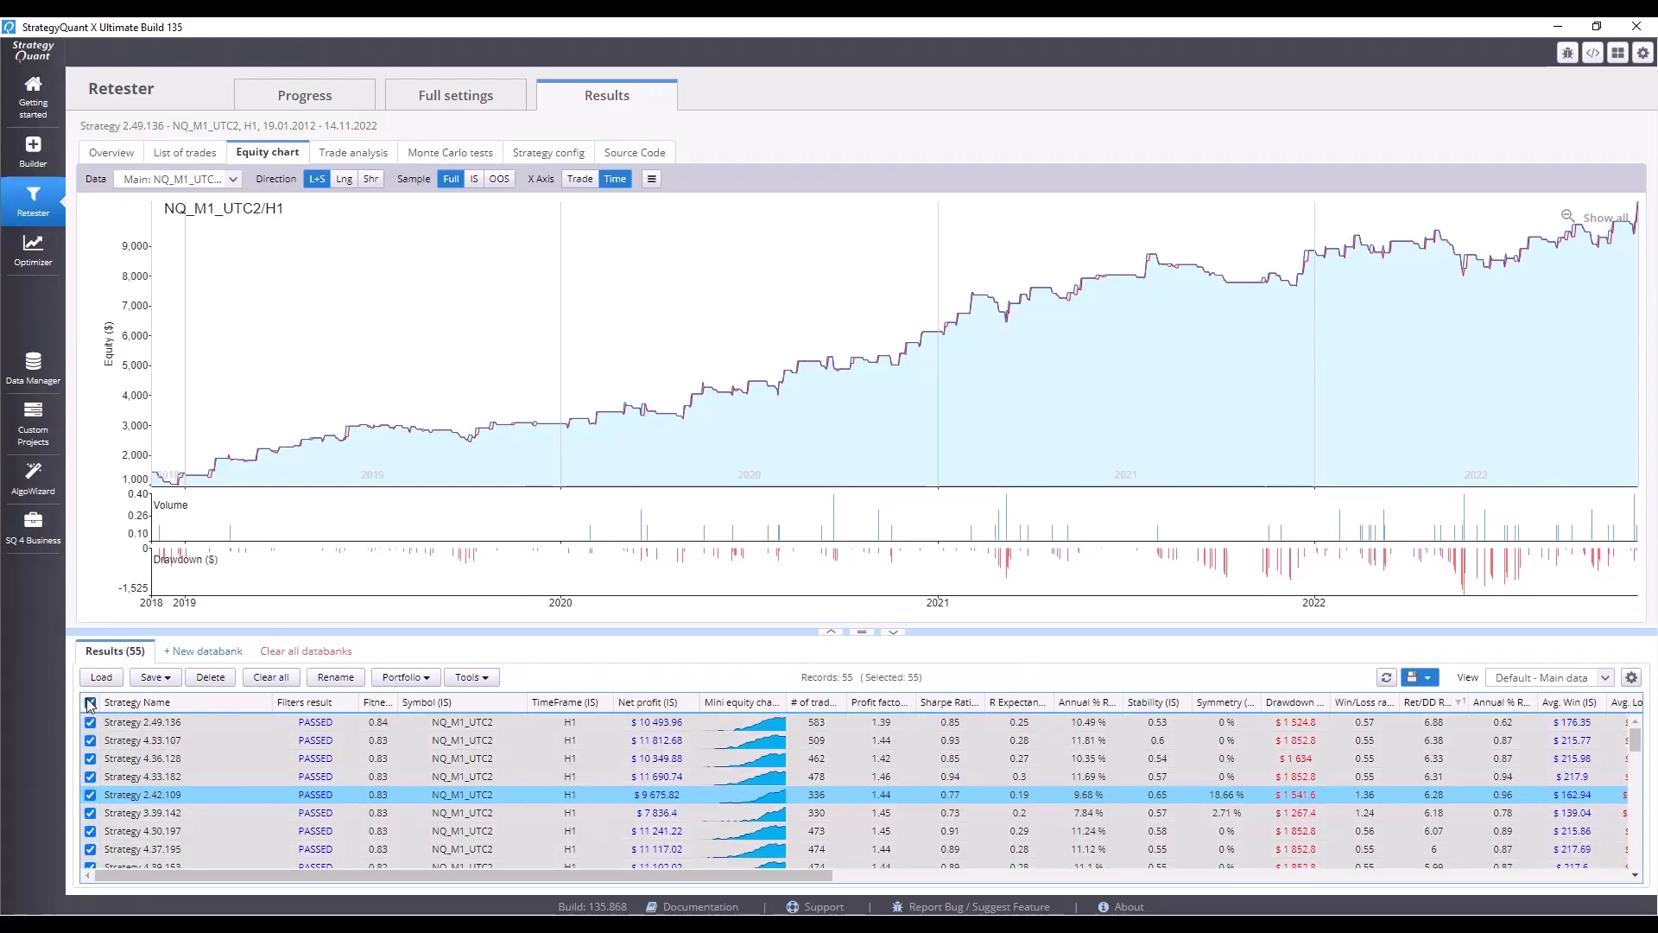
left_click(421, 679)
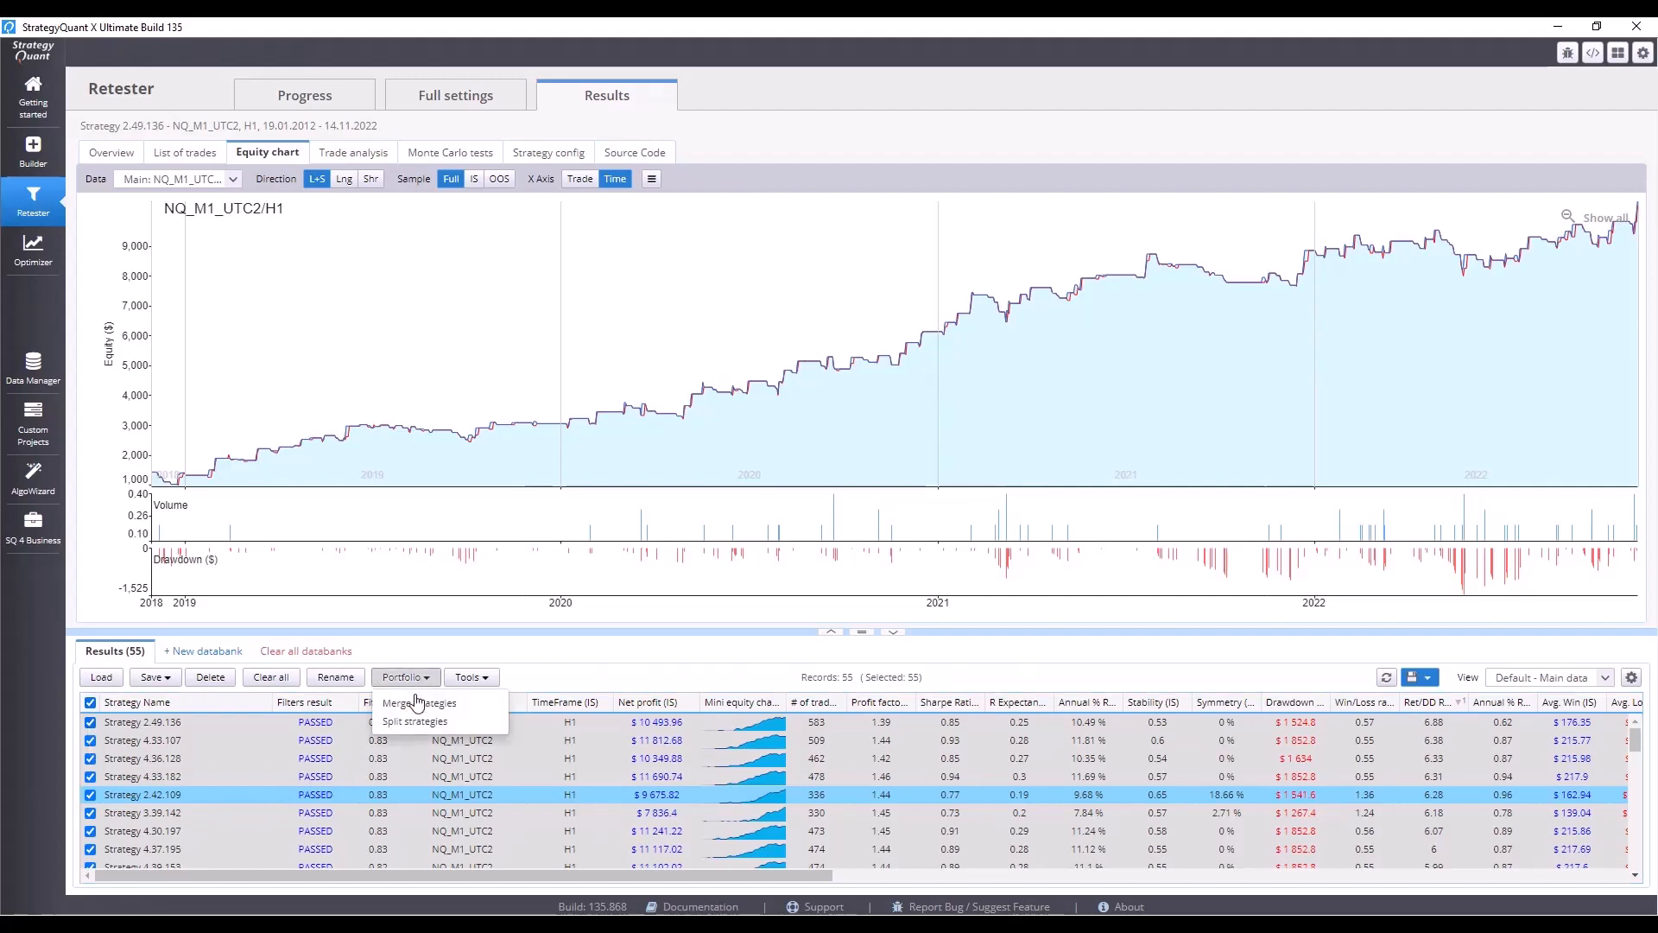
left_click(419, 703)
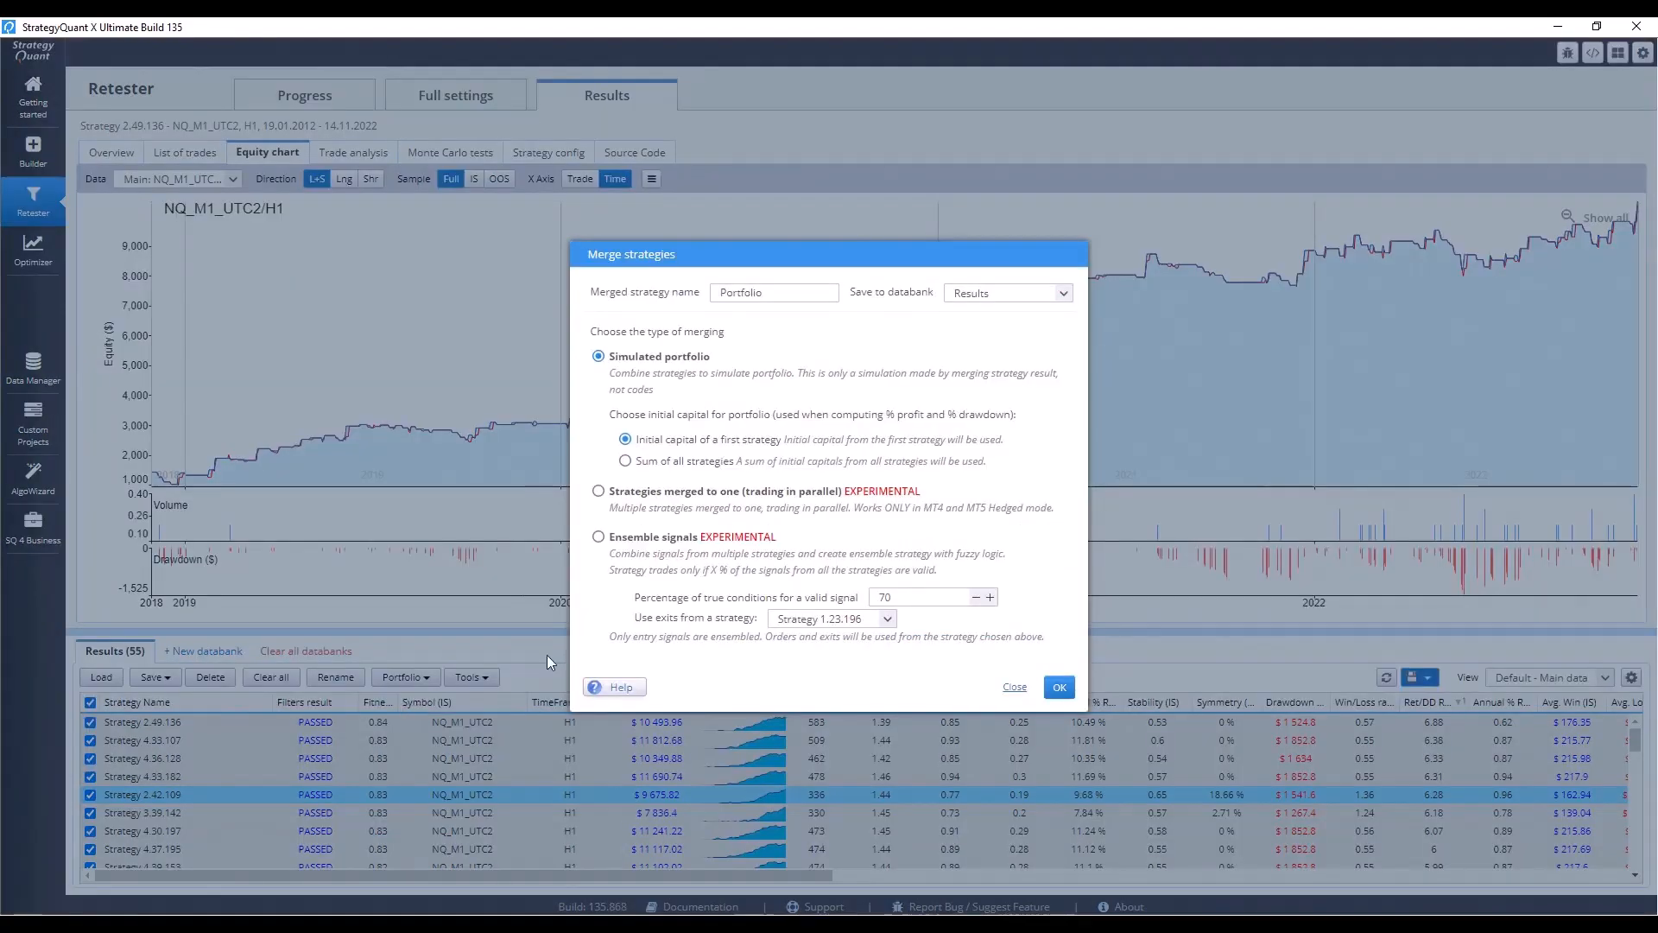
left_click(1060, 688)
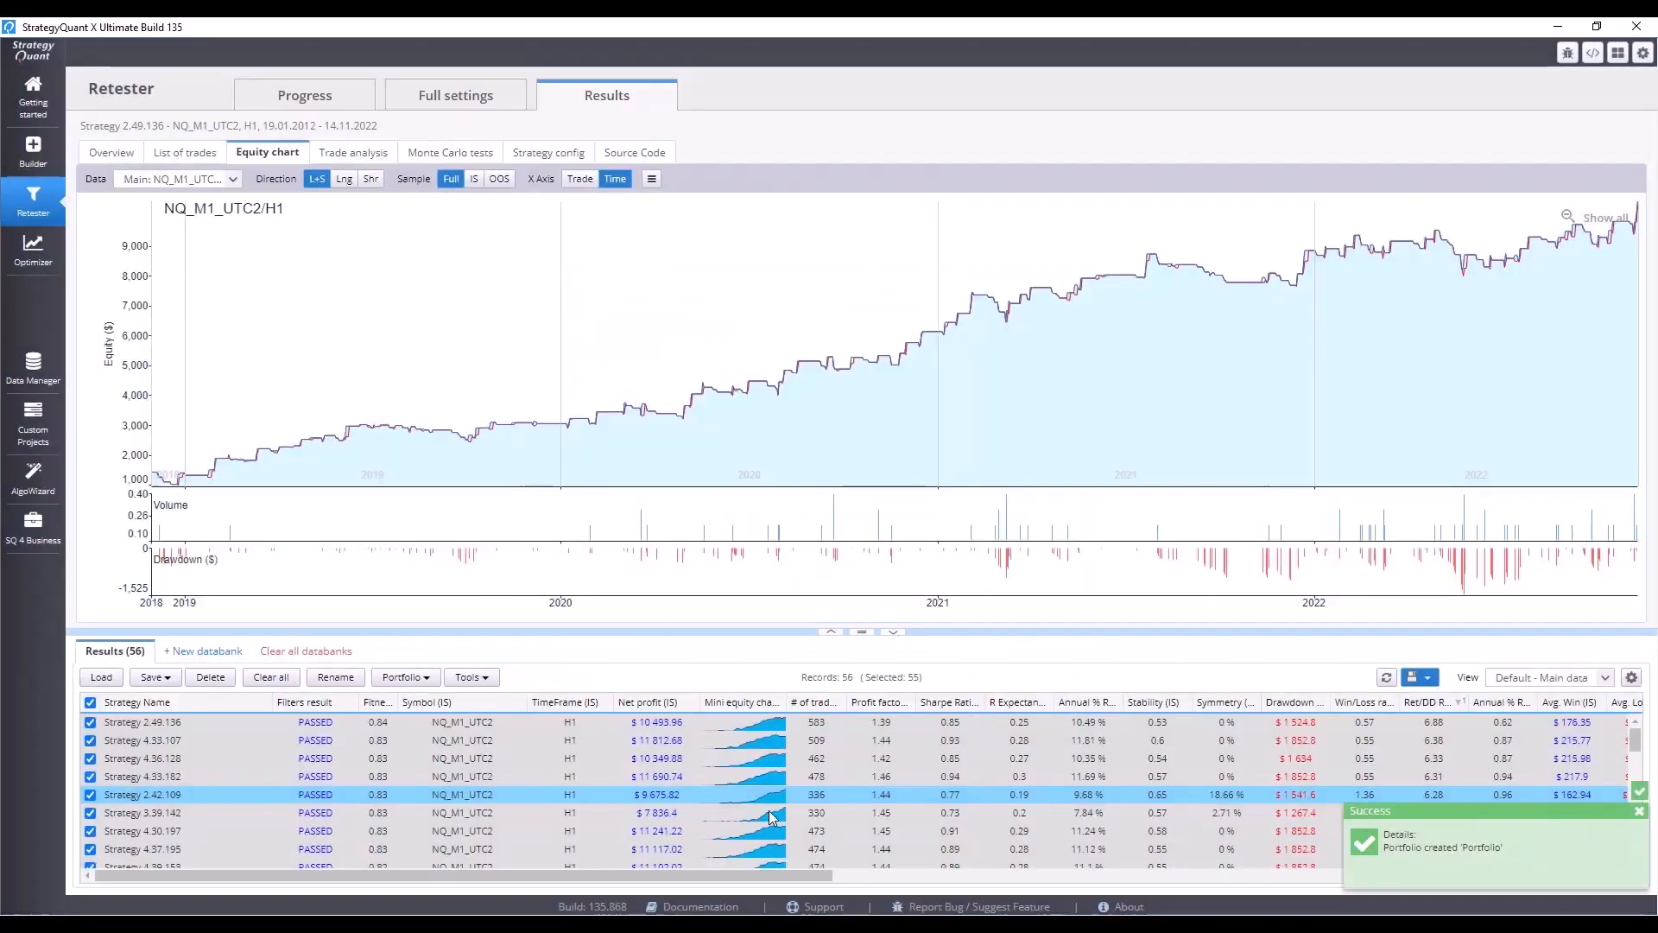
scroll(768, 820, "down", 2)
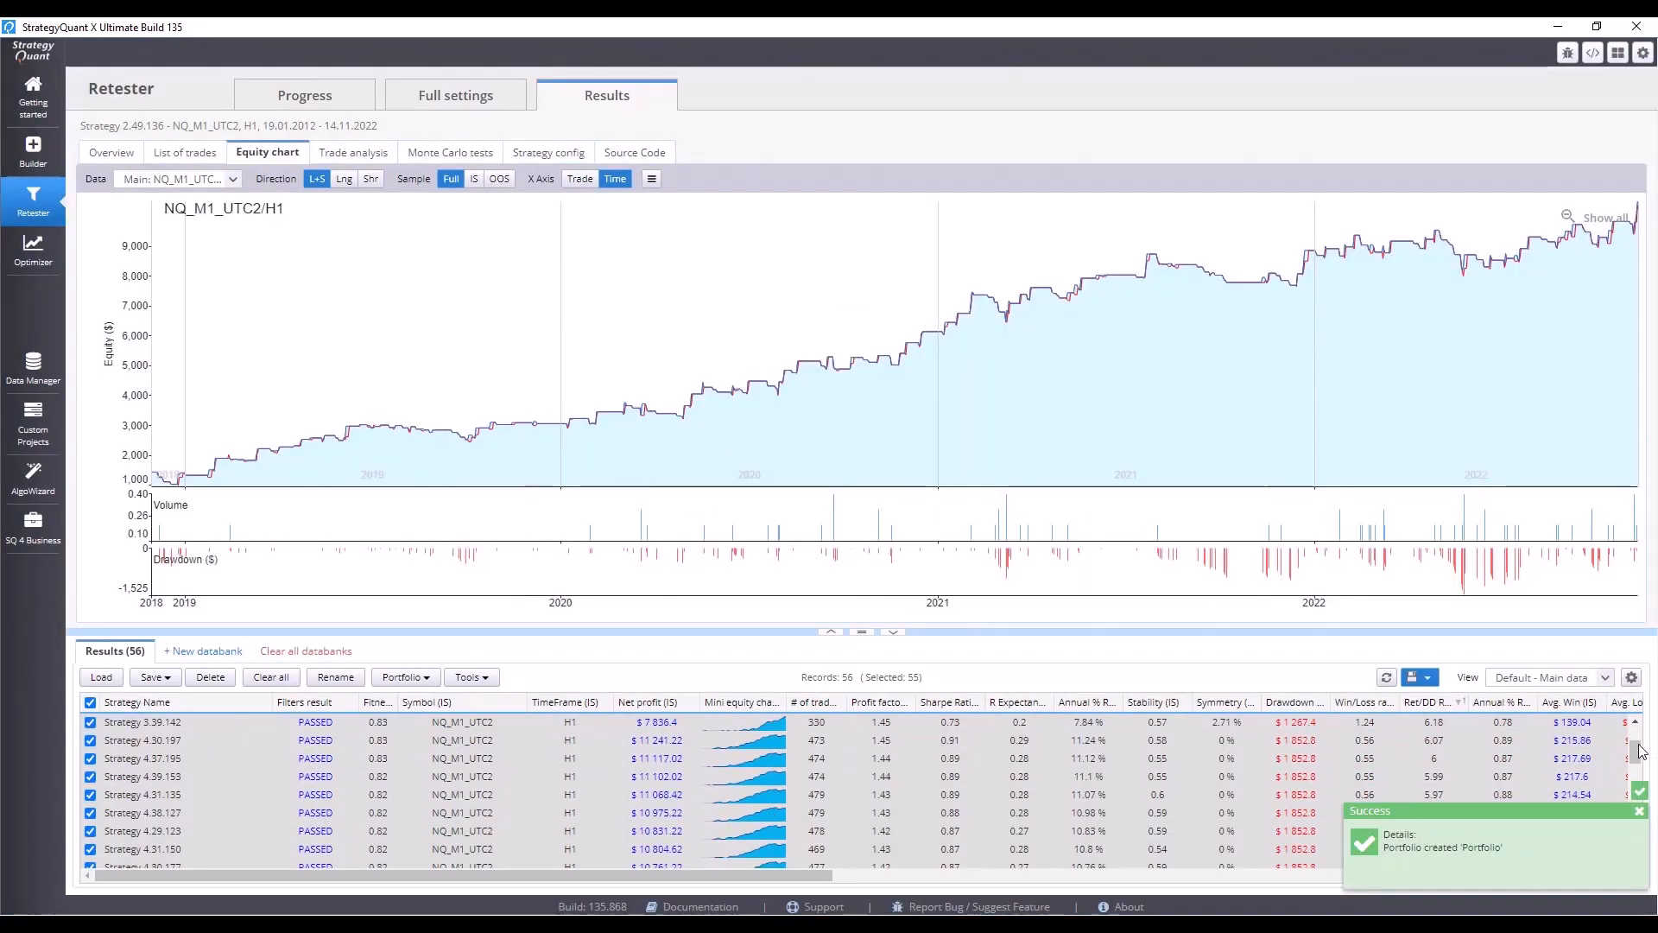
Open the merged Portfolio's results to view its equity chart.
left_click_drag(1635, 751, 1631, 872)
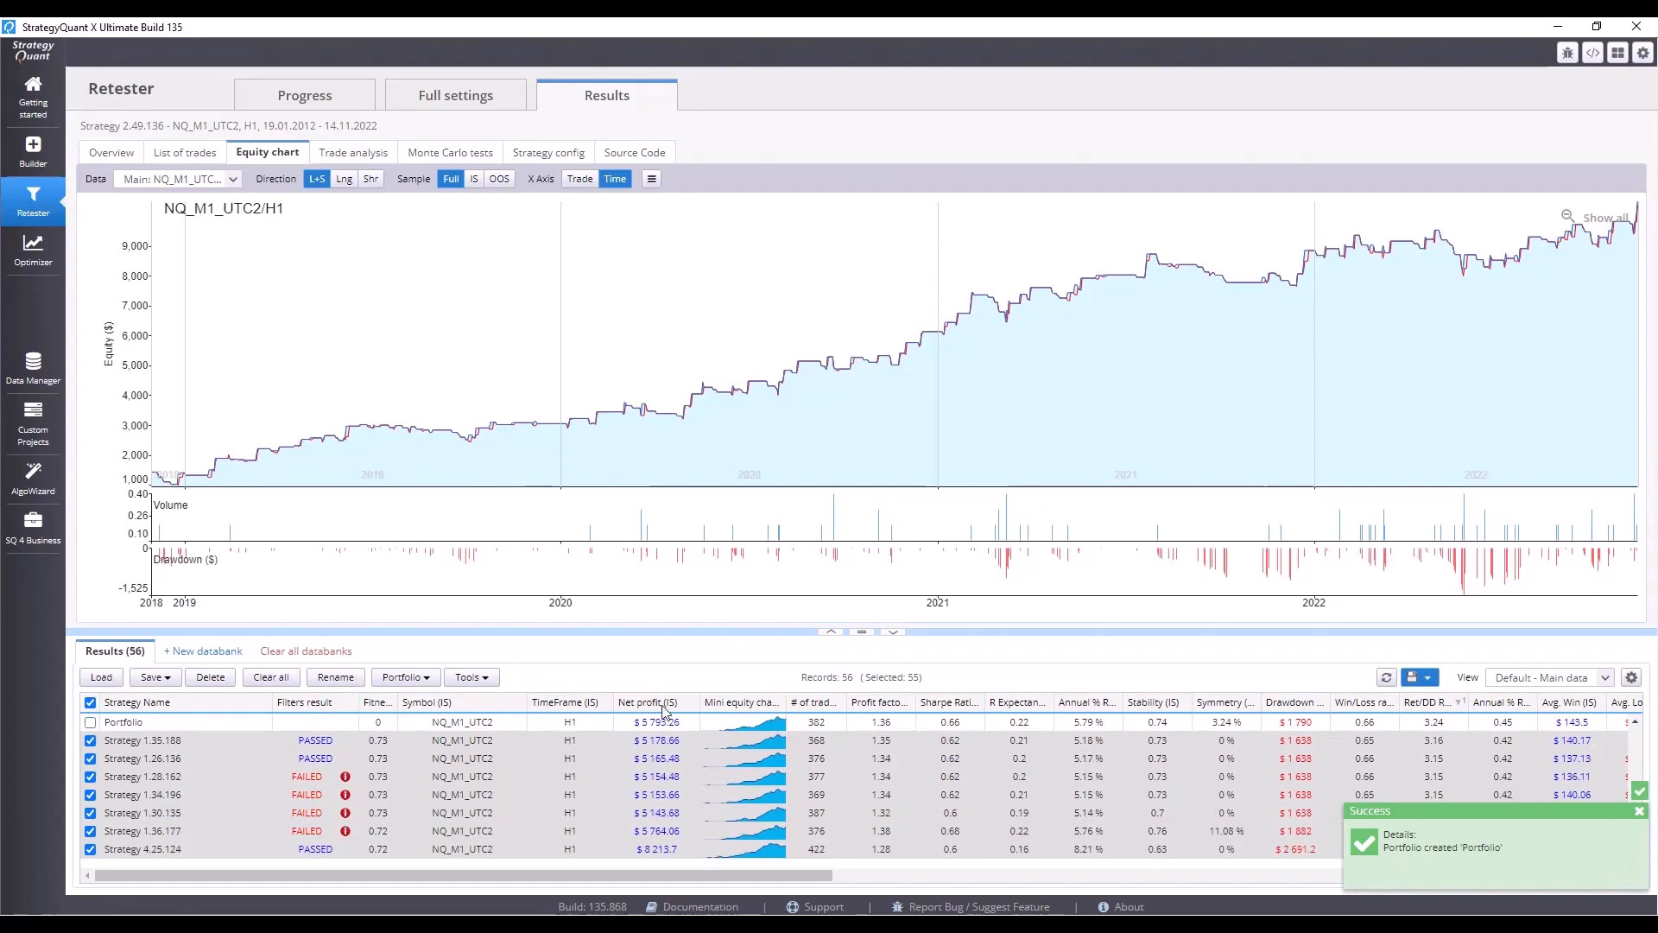
left_click(225, 723)
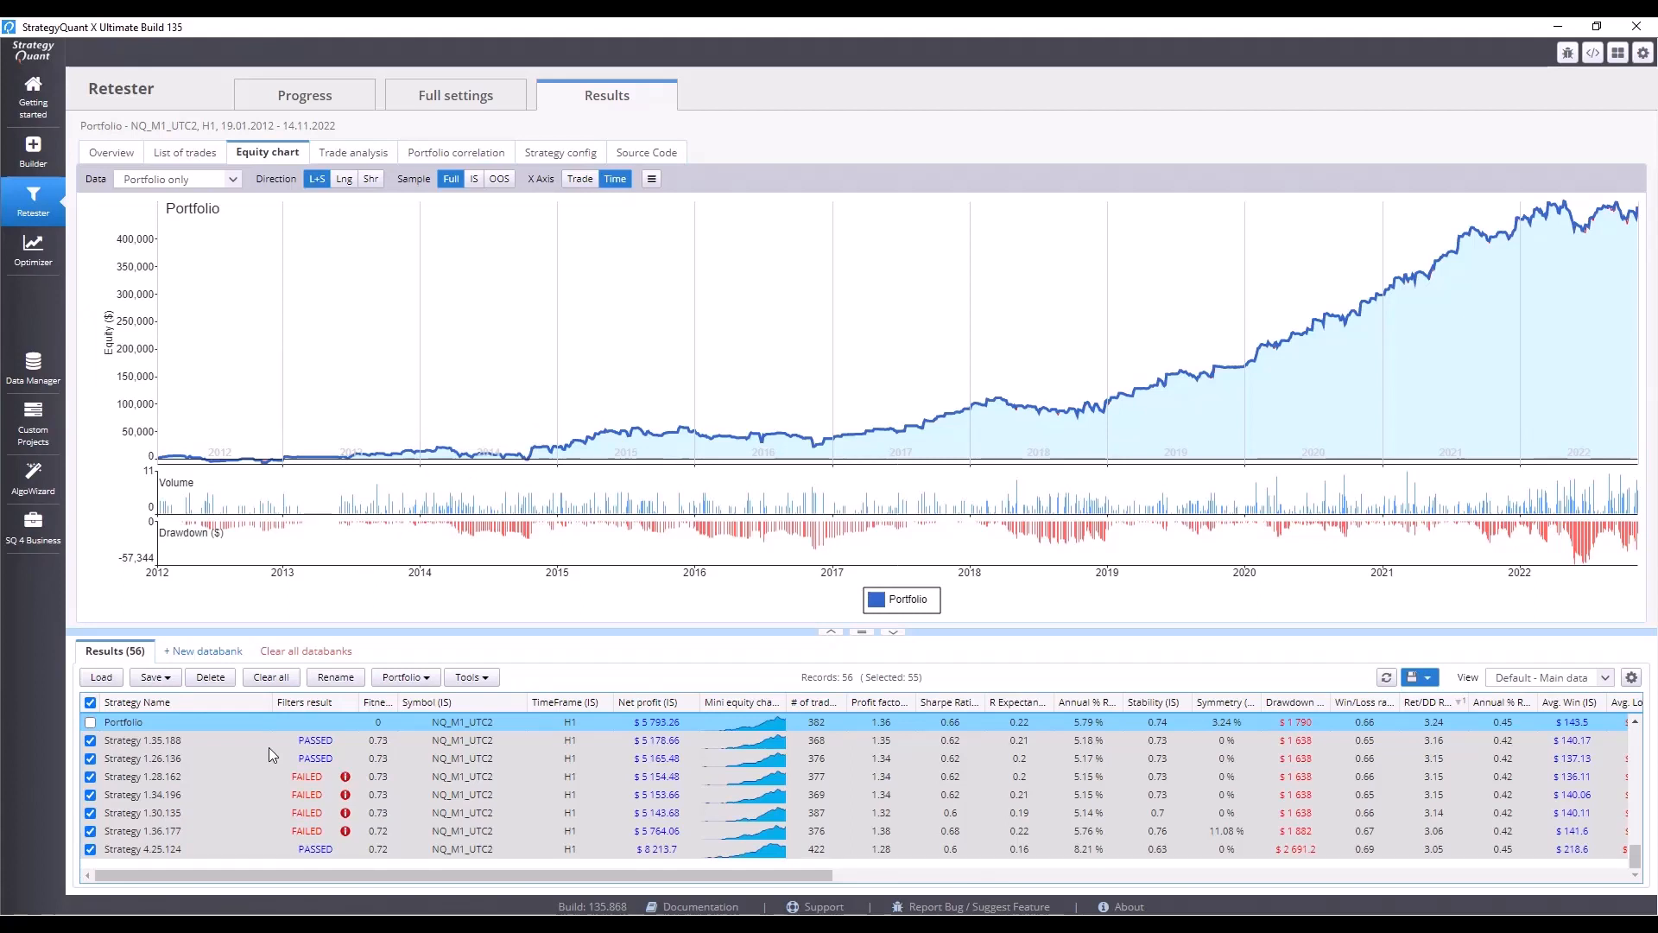
scroll(267, 747, "up", 1)
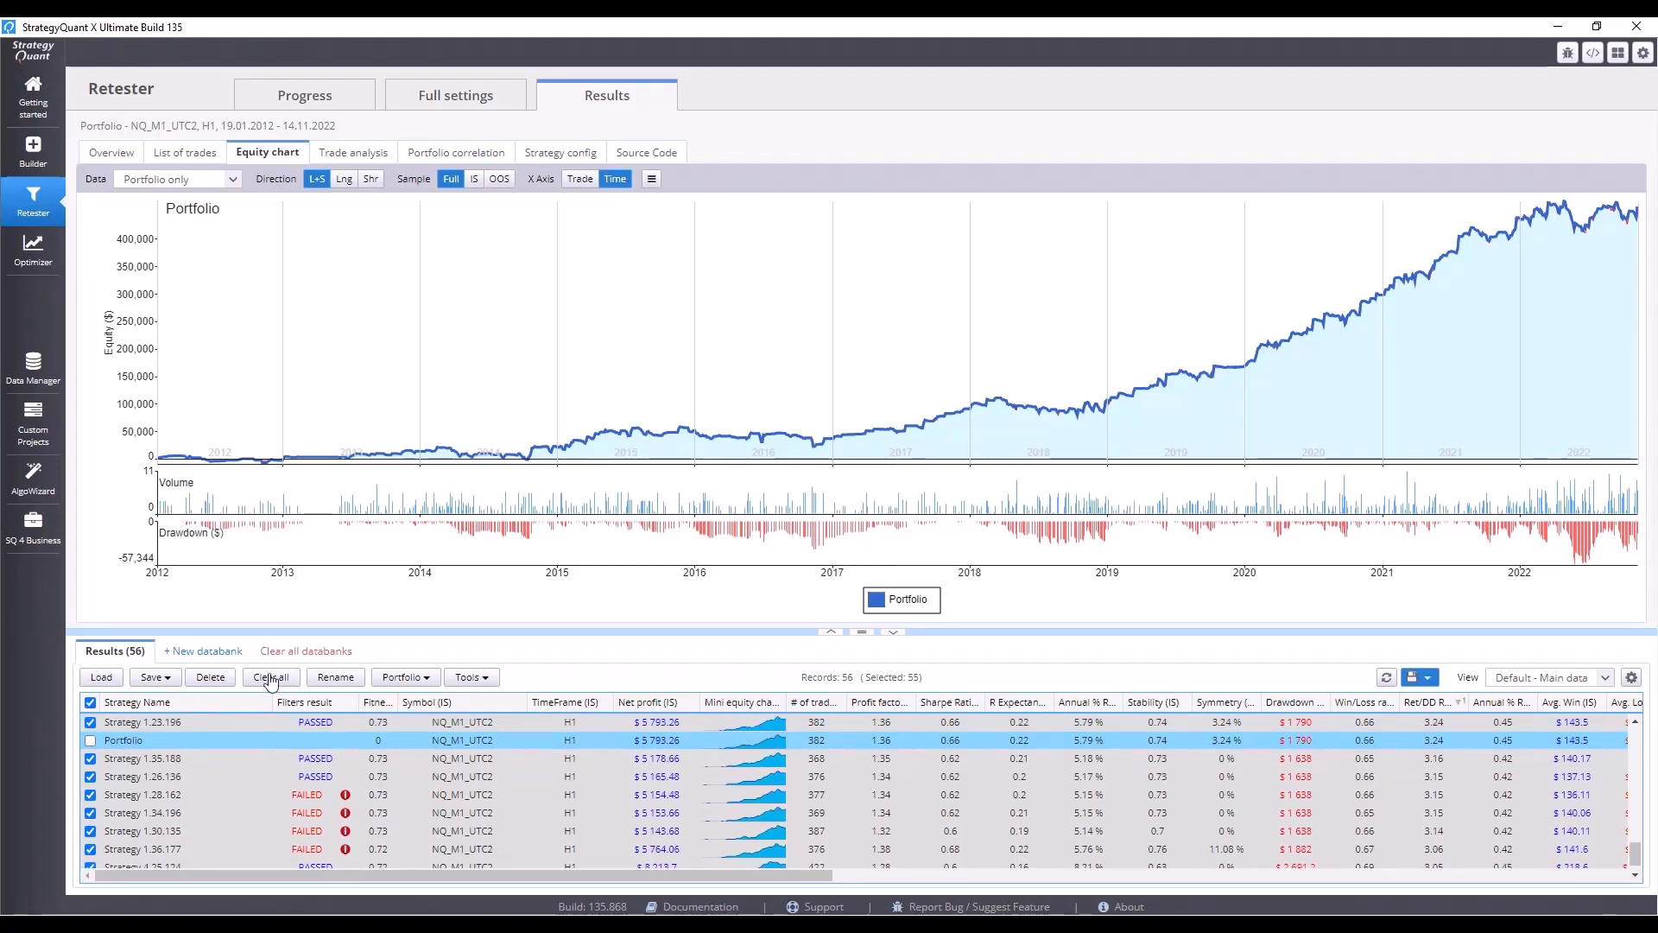
Compute the portfolio correlation matrix of Profit/Loss by Month.
left_click(477, 152)
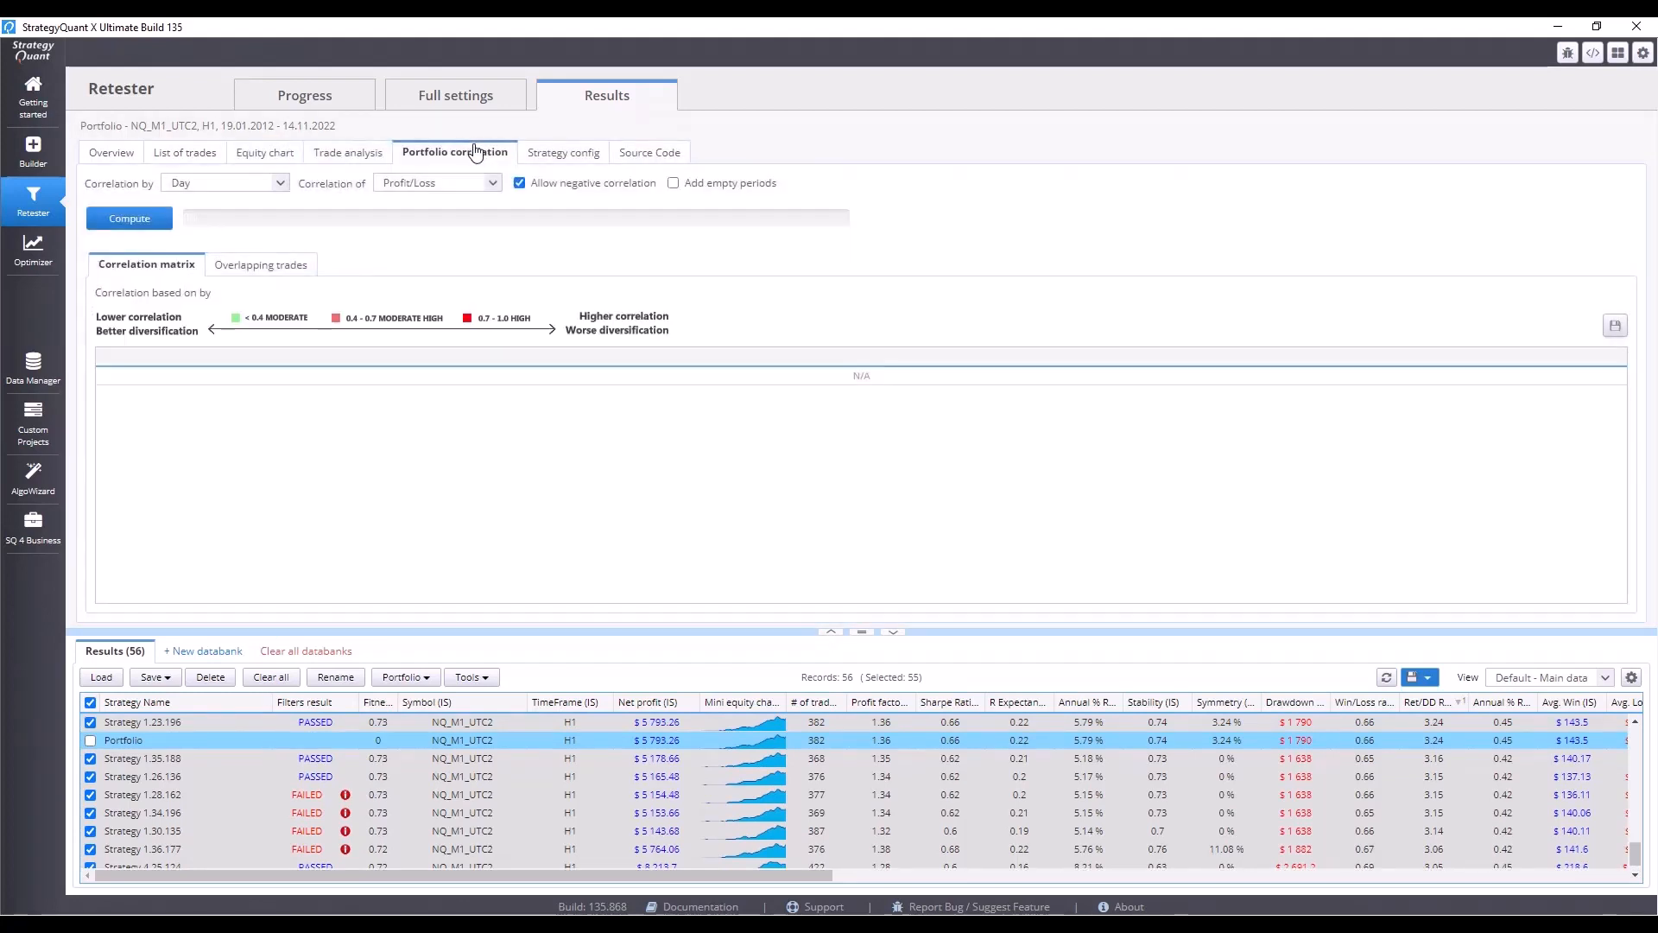
left_click(275, 183)
left_click(251, 247)
left_click(136, 224)
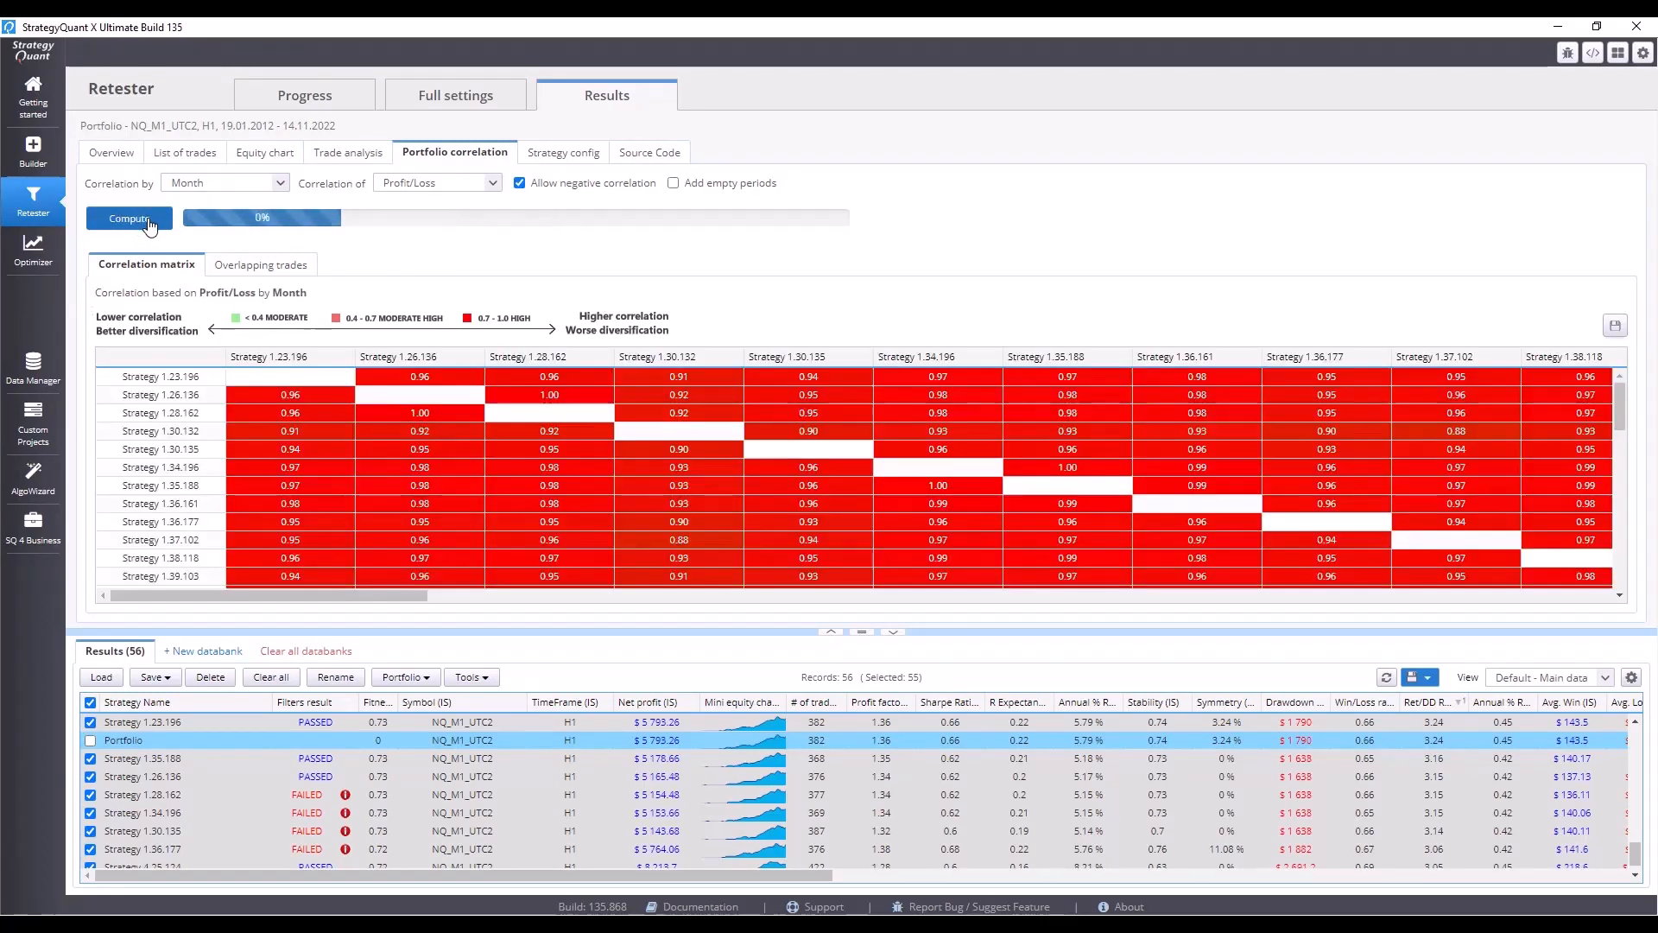
Examine the correlation matrix to find strategies with low correlation to the others.
scroll(424, 501, "down", 1)
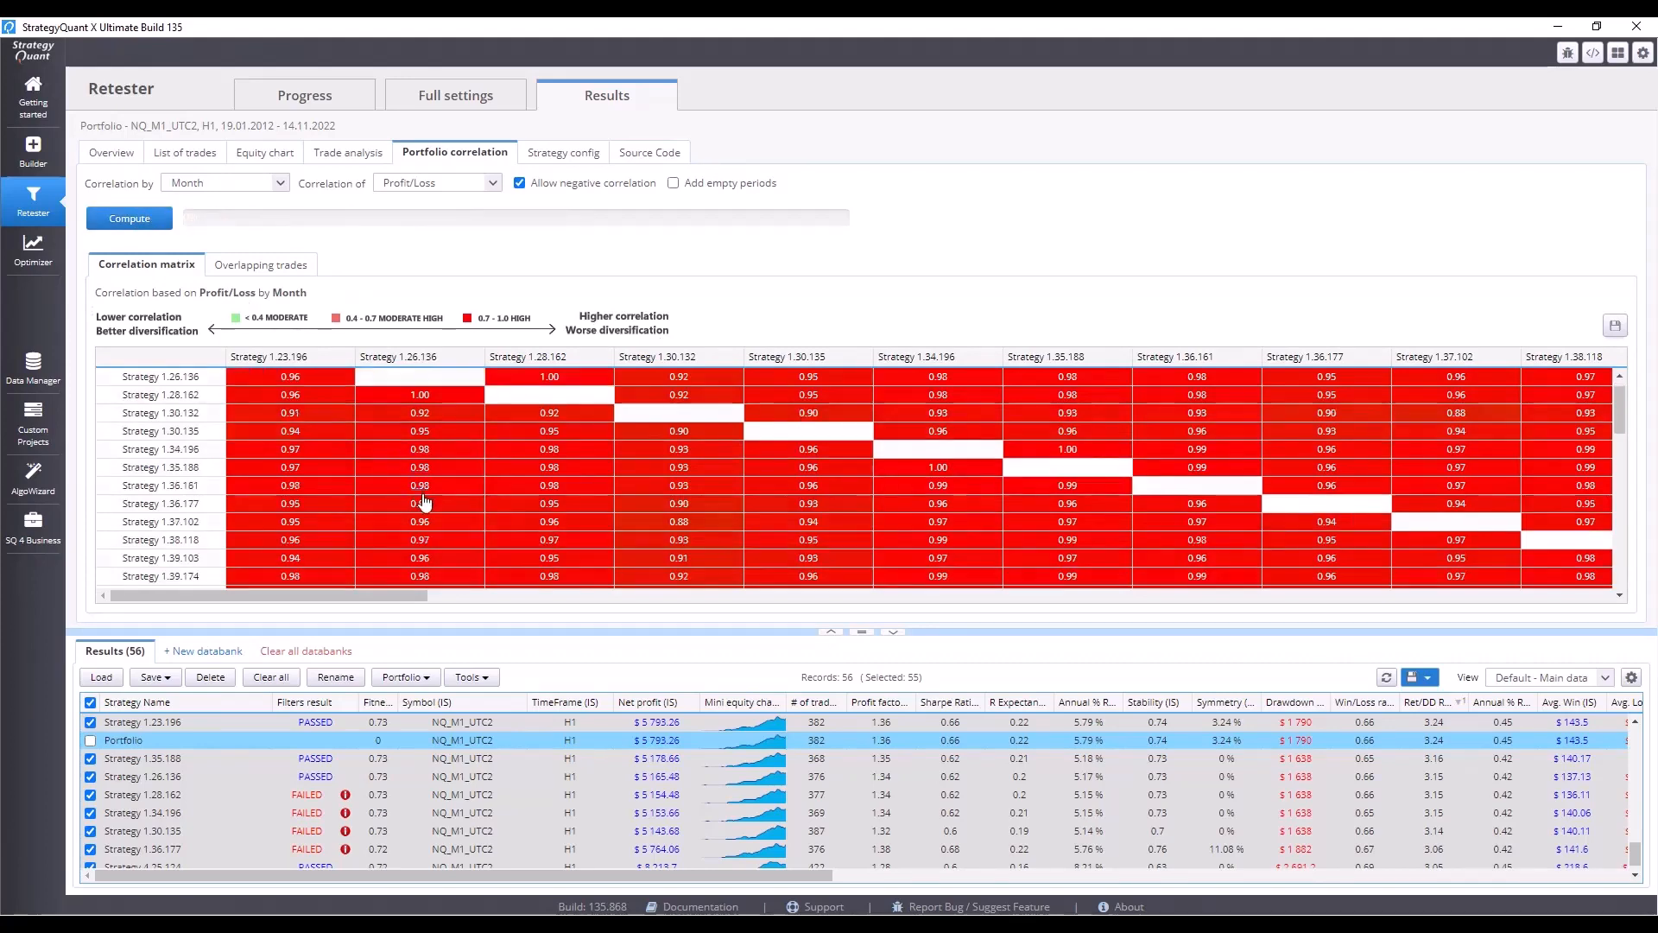
scroll(424, 501, "down", 7)
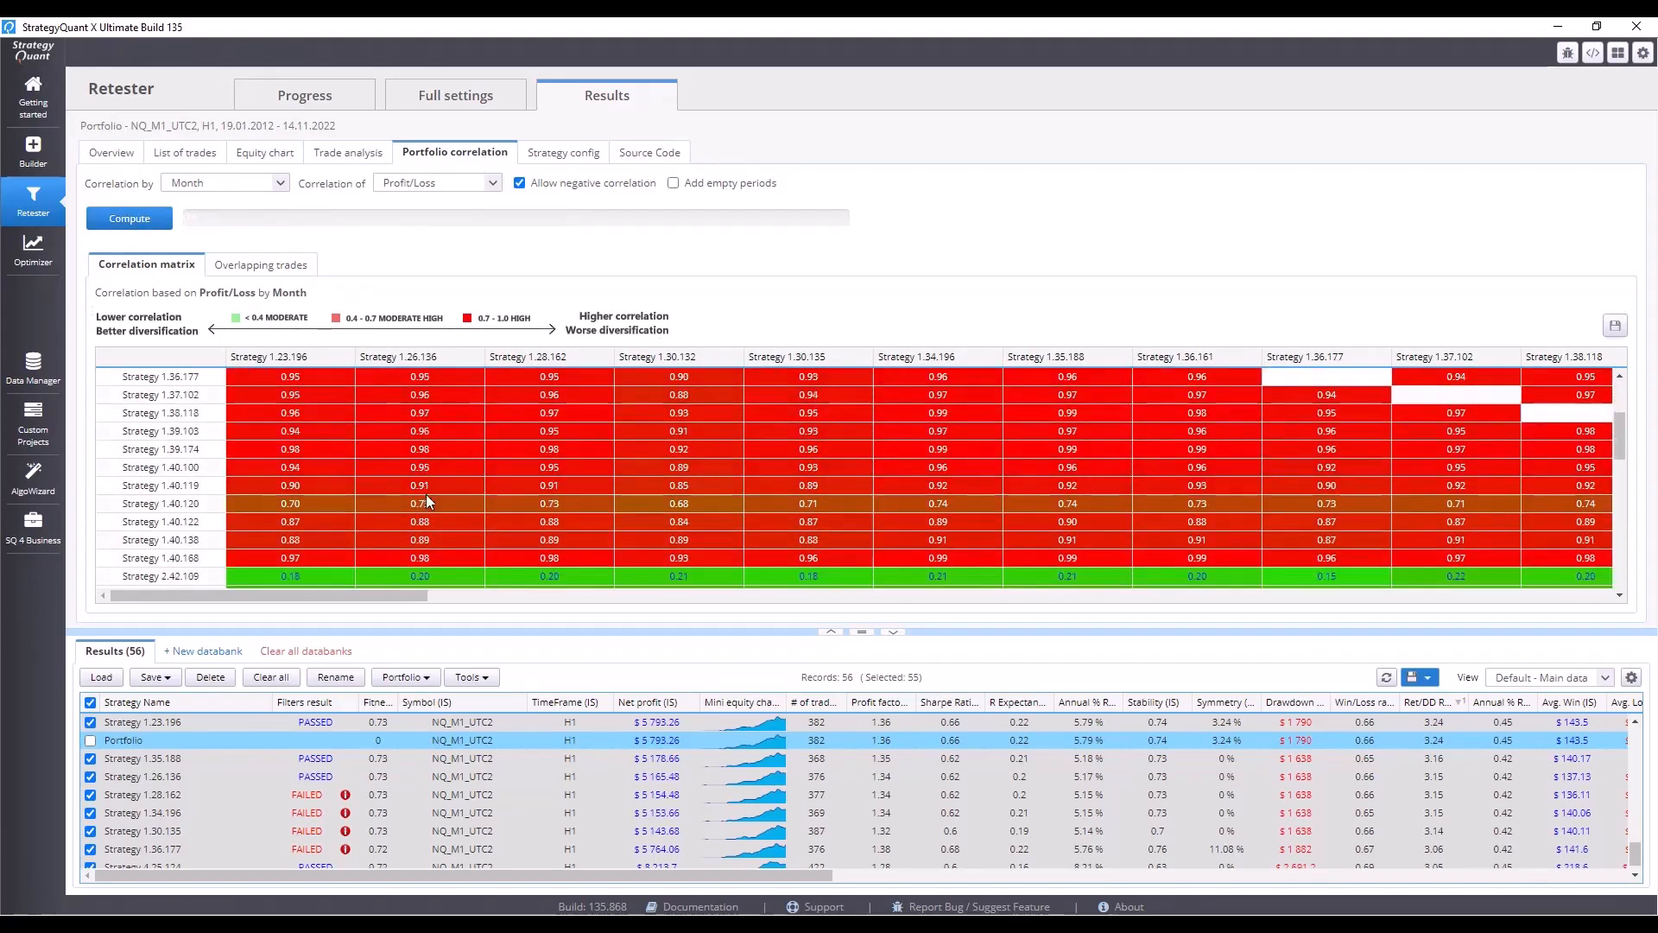
scroll(427, 494, "down", 7)
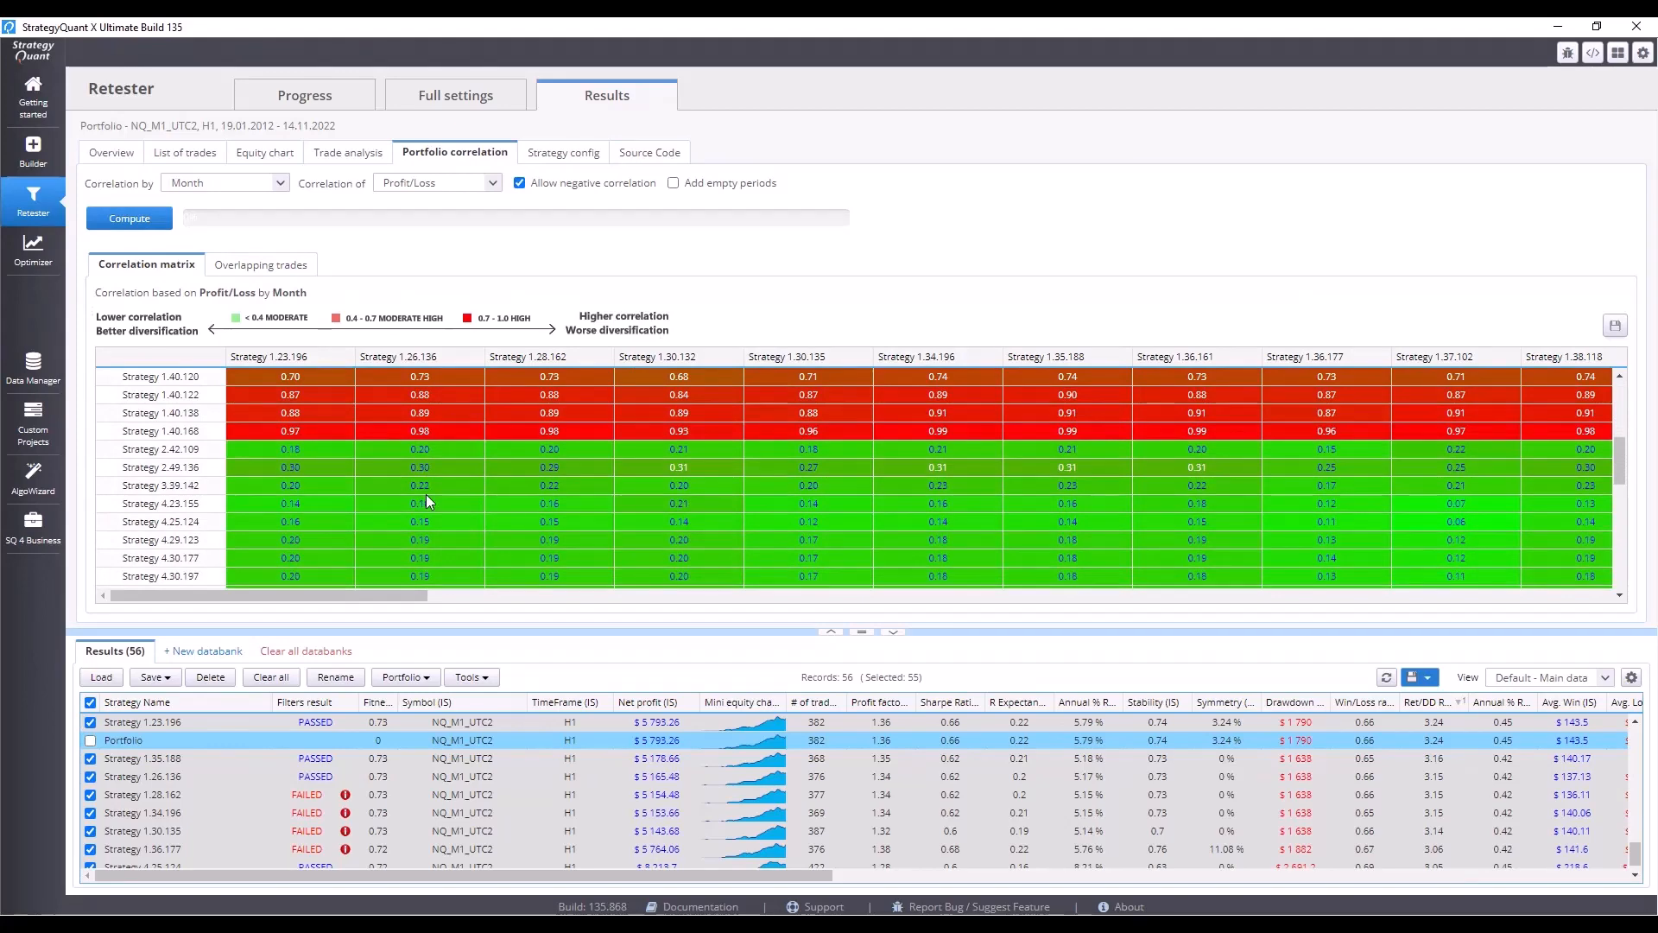
scroll(426, 494, "down", 5)
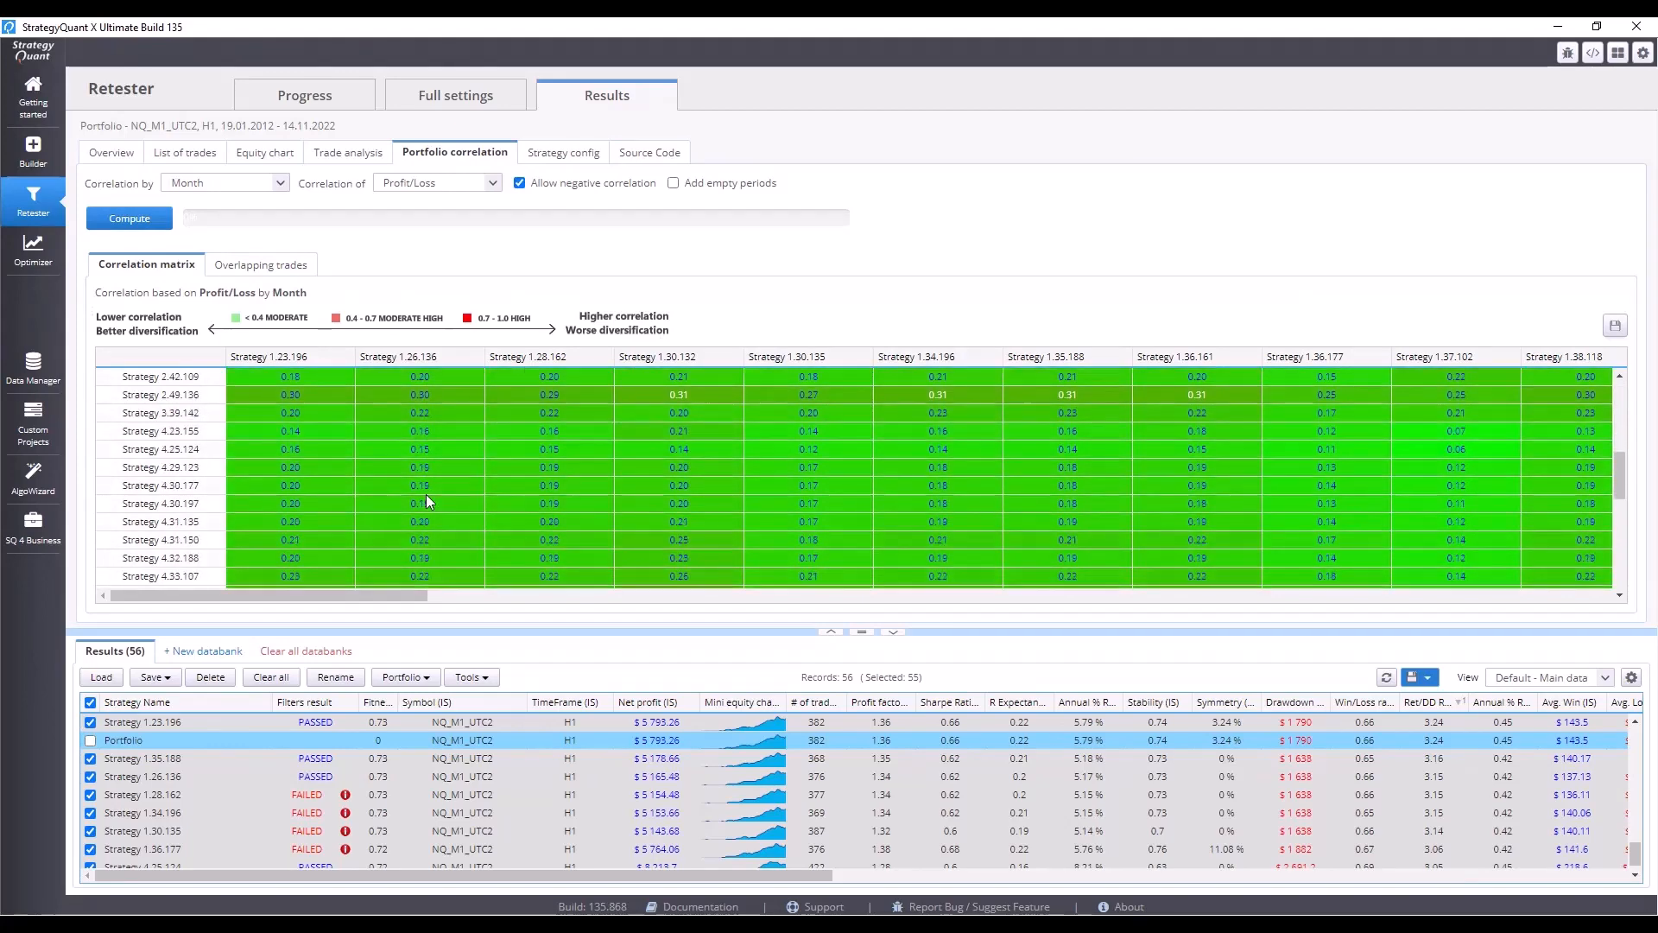
scroll(426, 494, "up", 4)
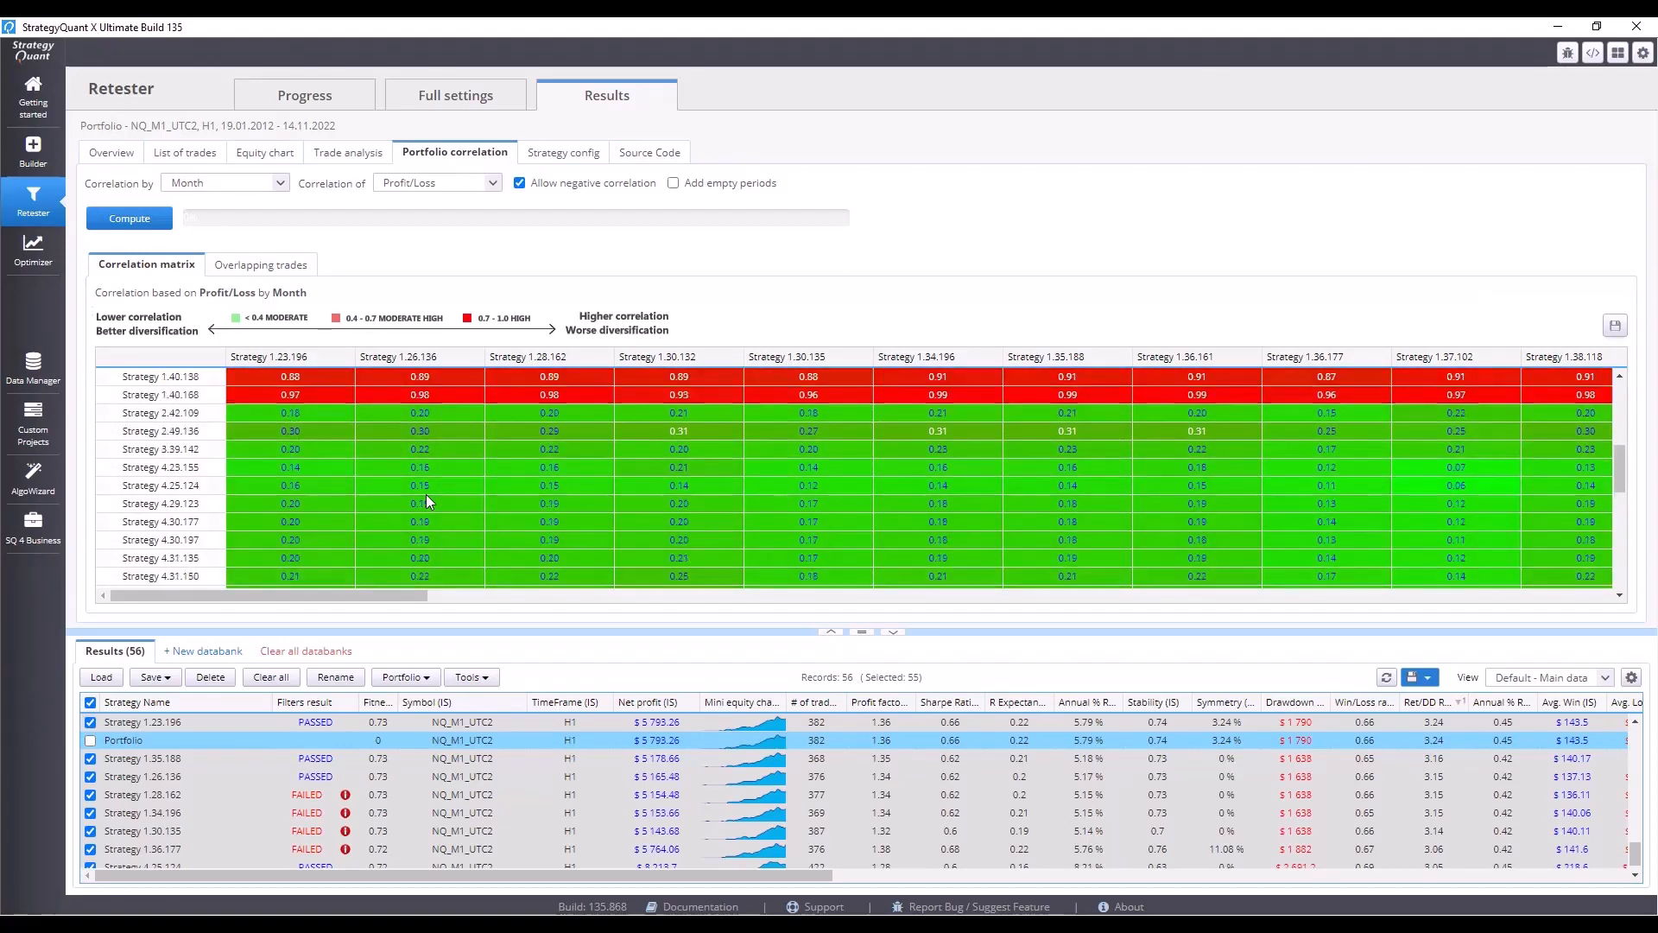
scroll(426, 494, "up", 1)
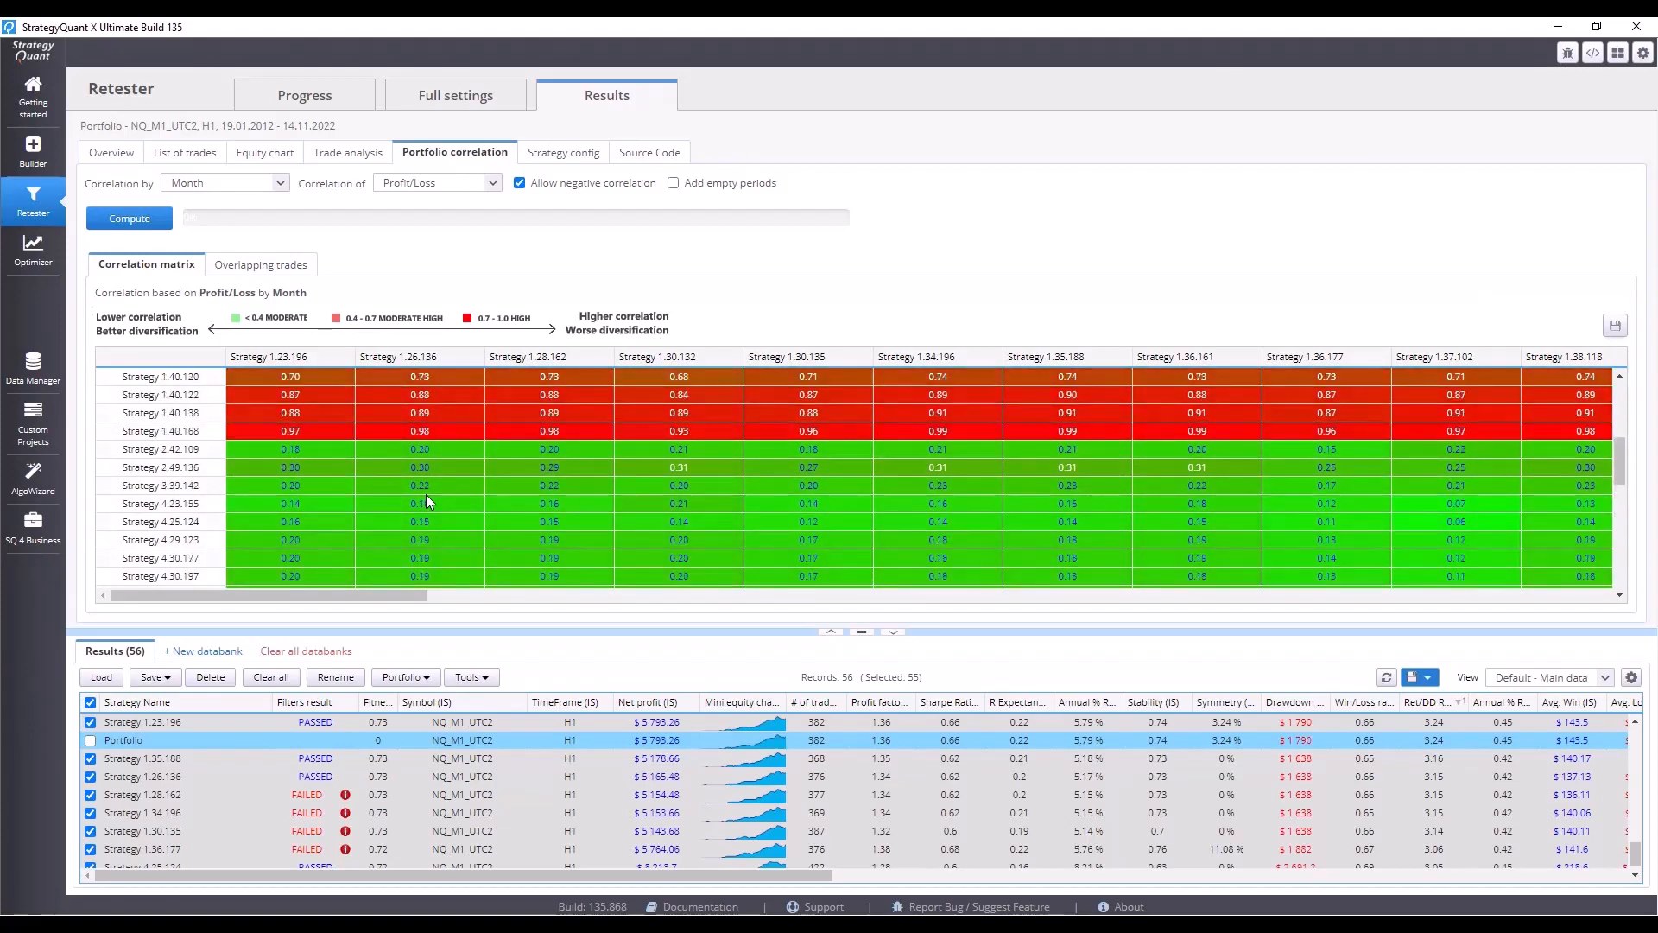
scroll(426, 492, "up", 3)
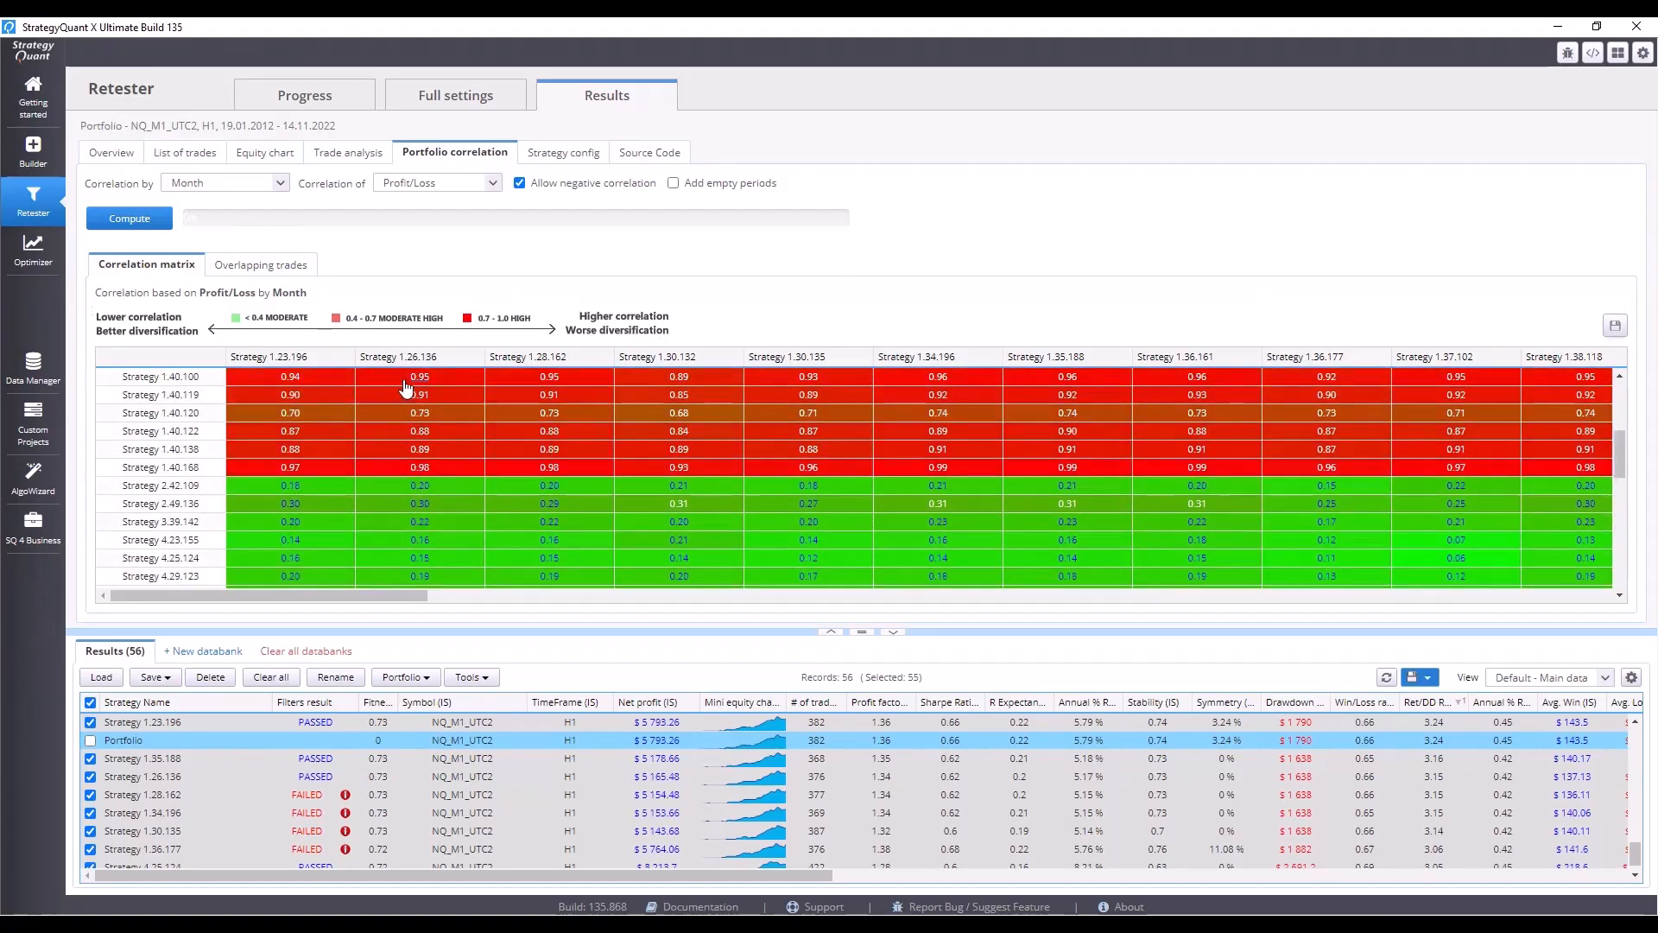
scroll(407, 466, "up", 4)
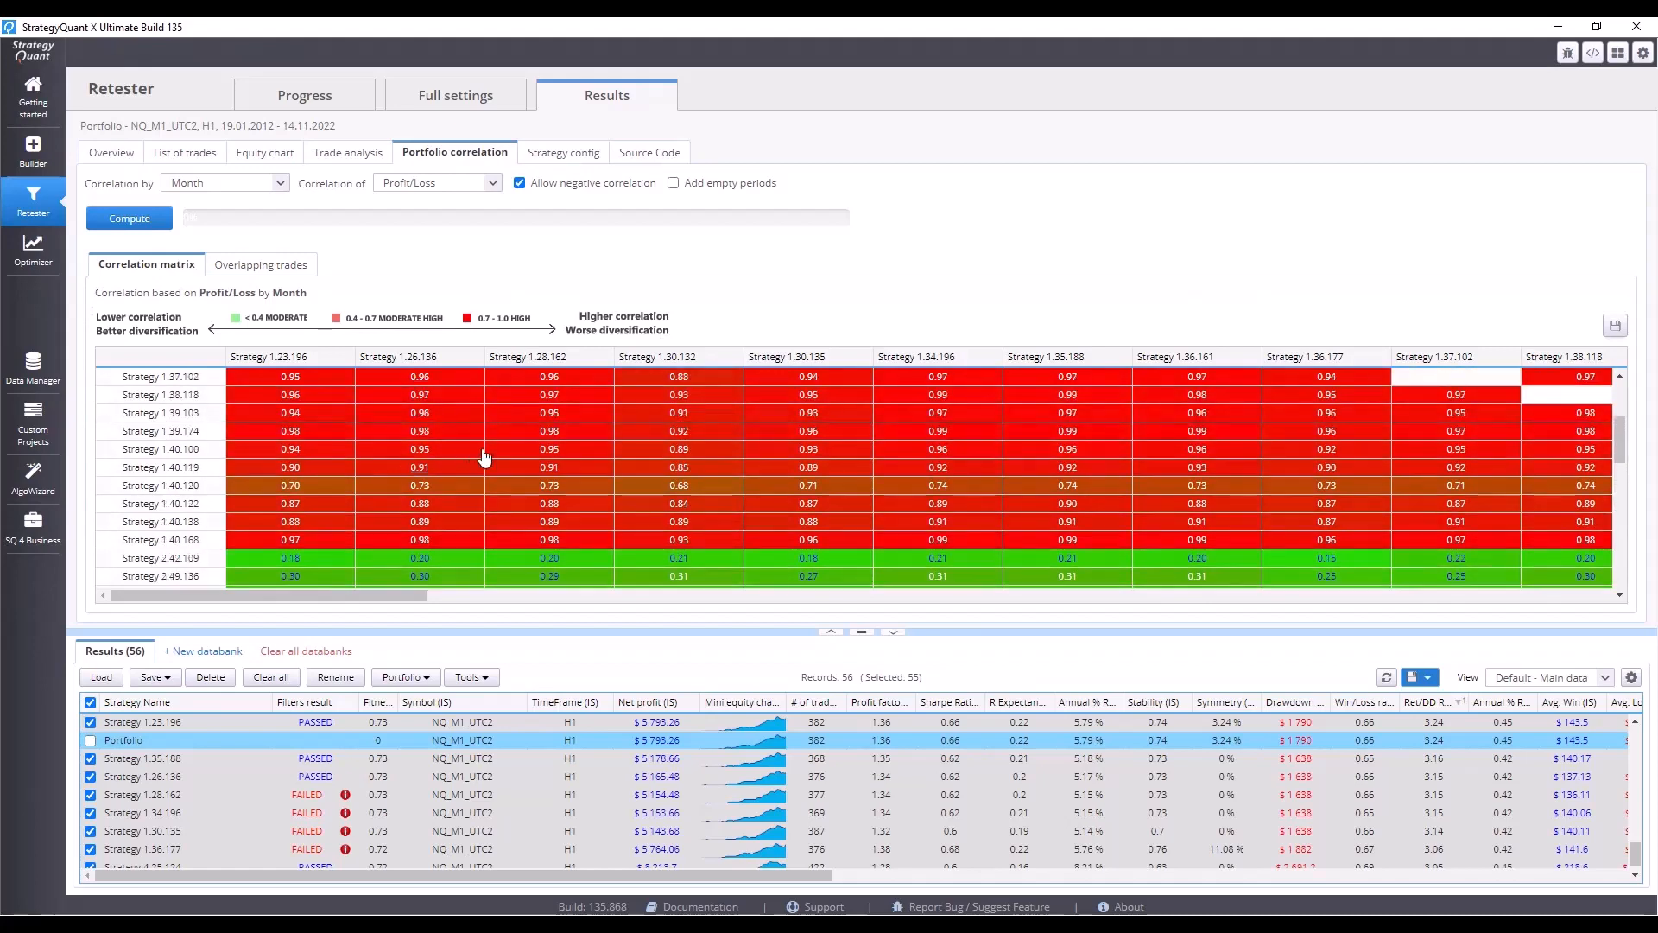
scroll(486, 458, "down", 4)
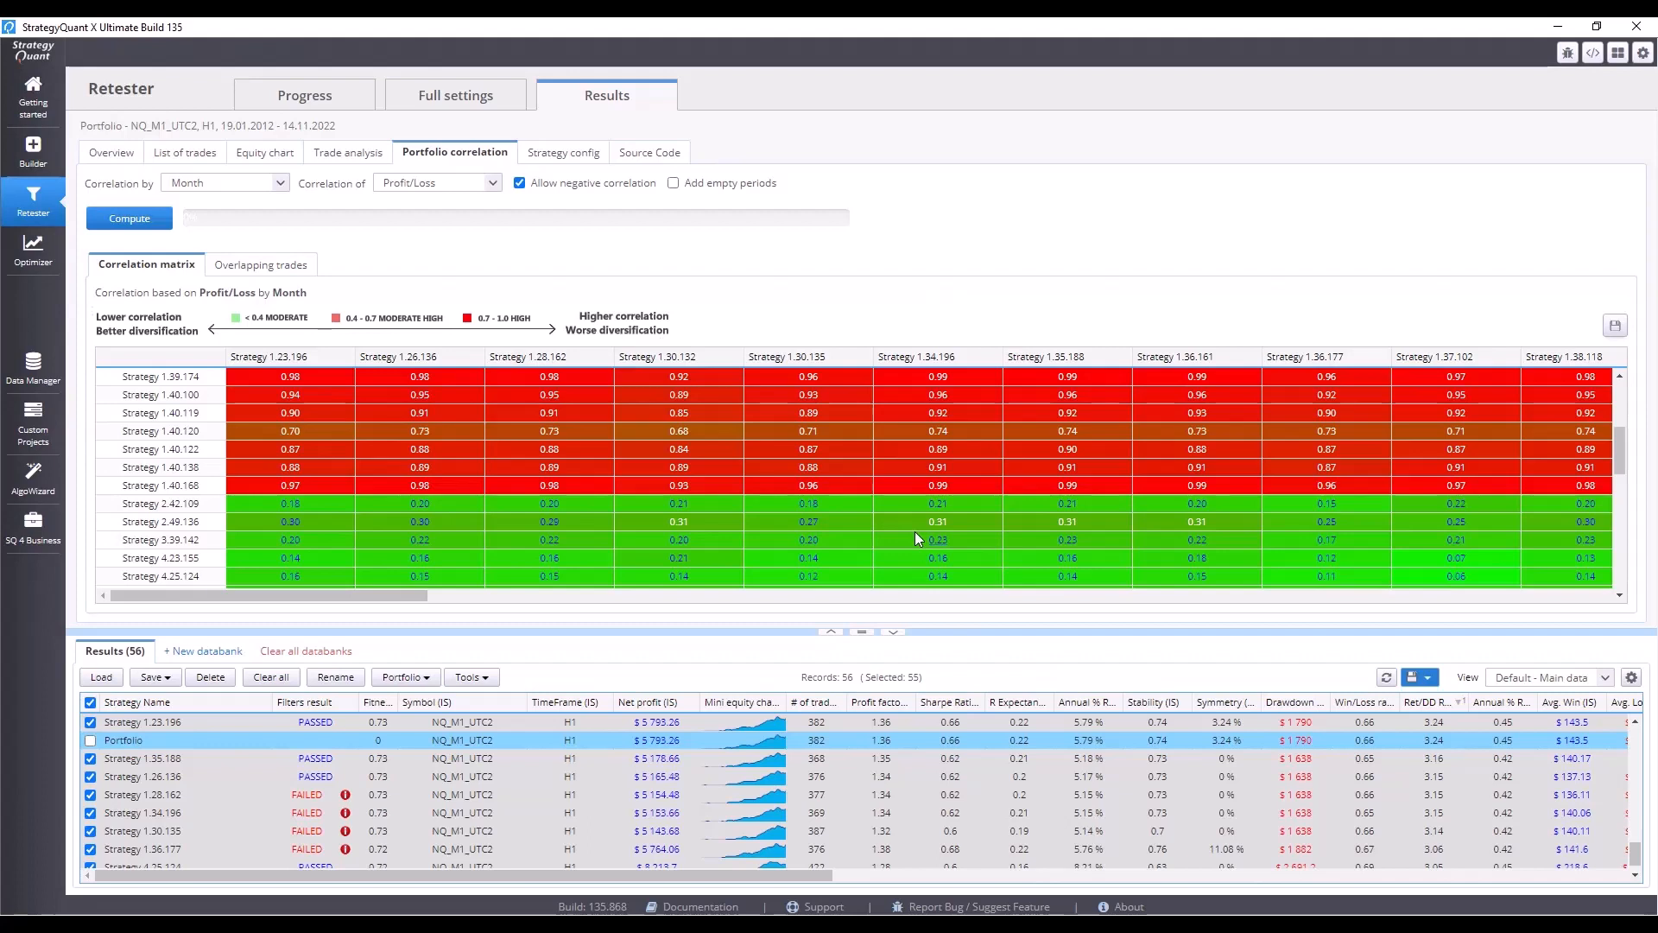
scroll(916, 532, "up", 3)
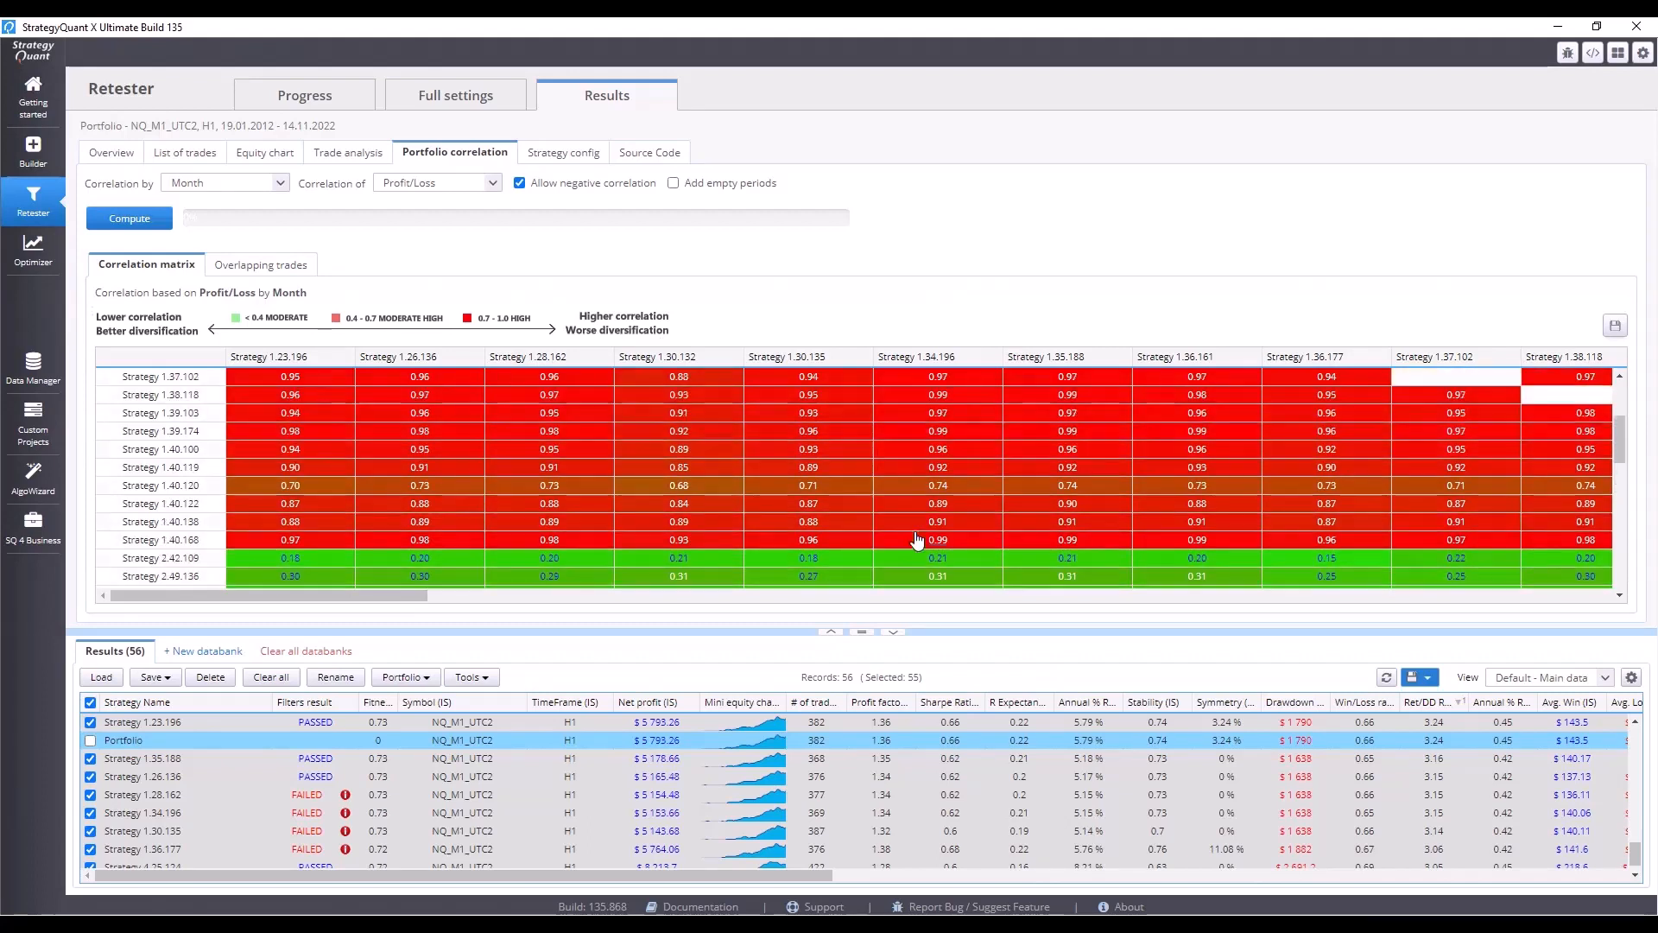
scroll(917, 541, "up", 5)
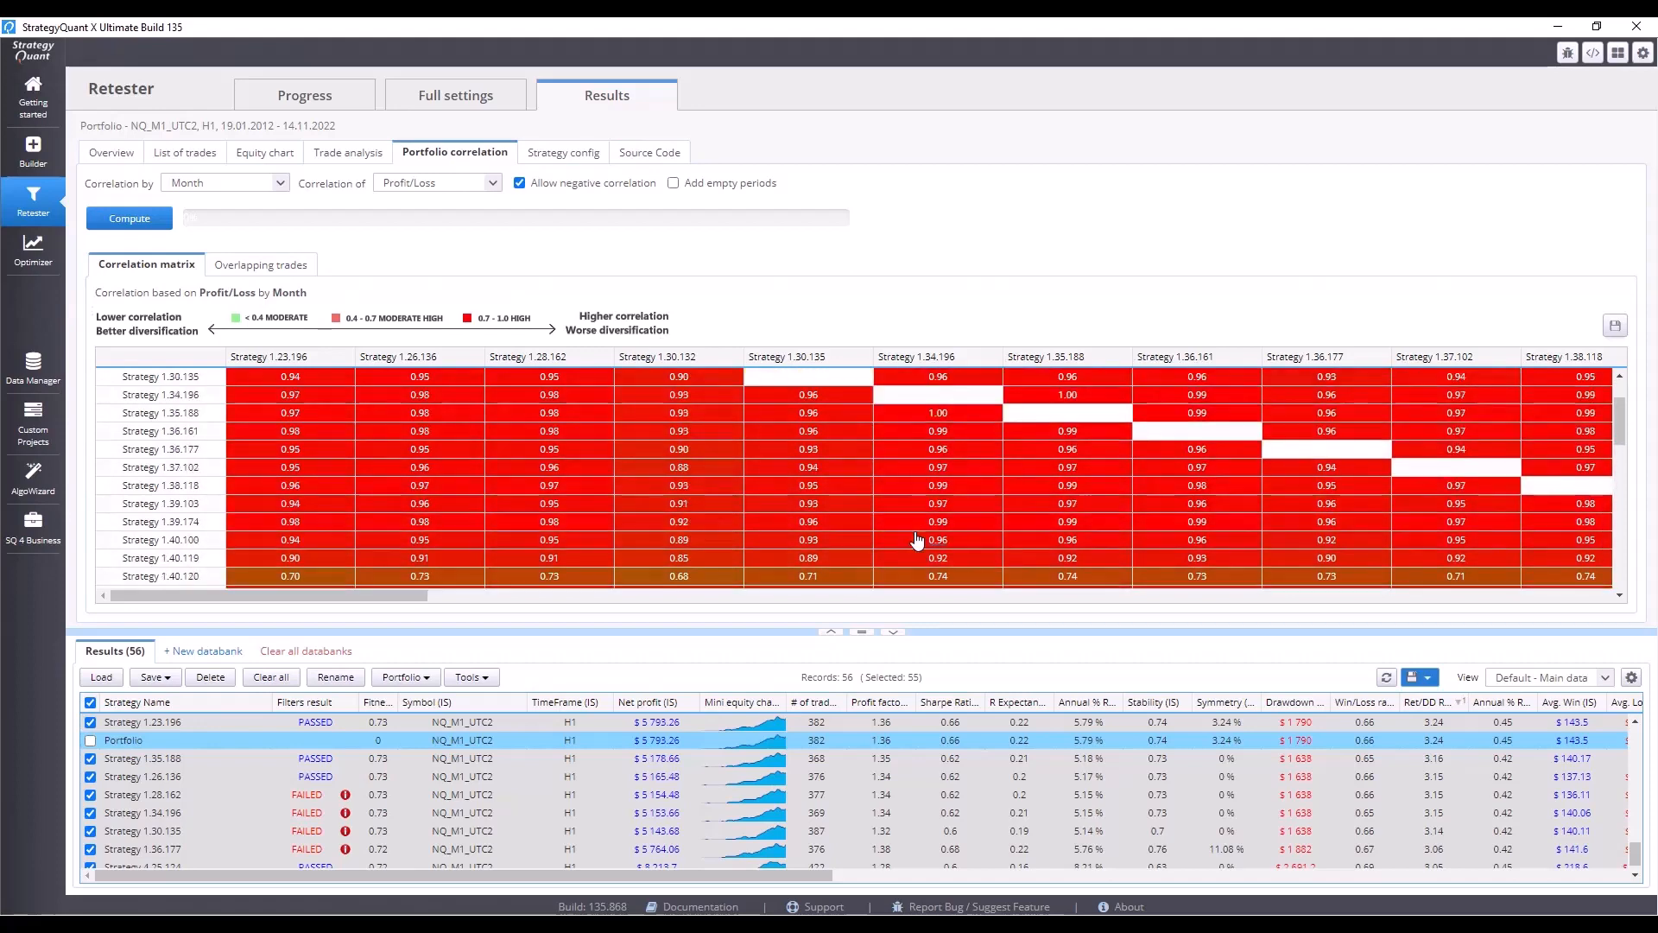
scroll(917, 540, "up", 2)
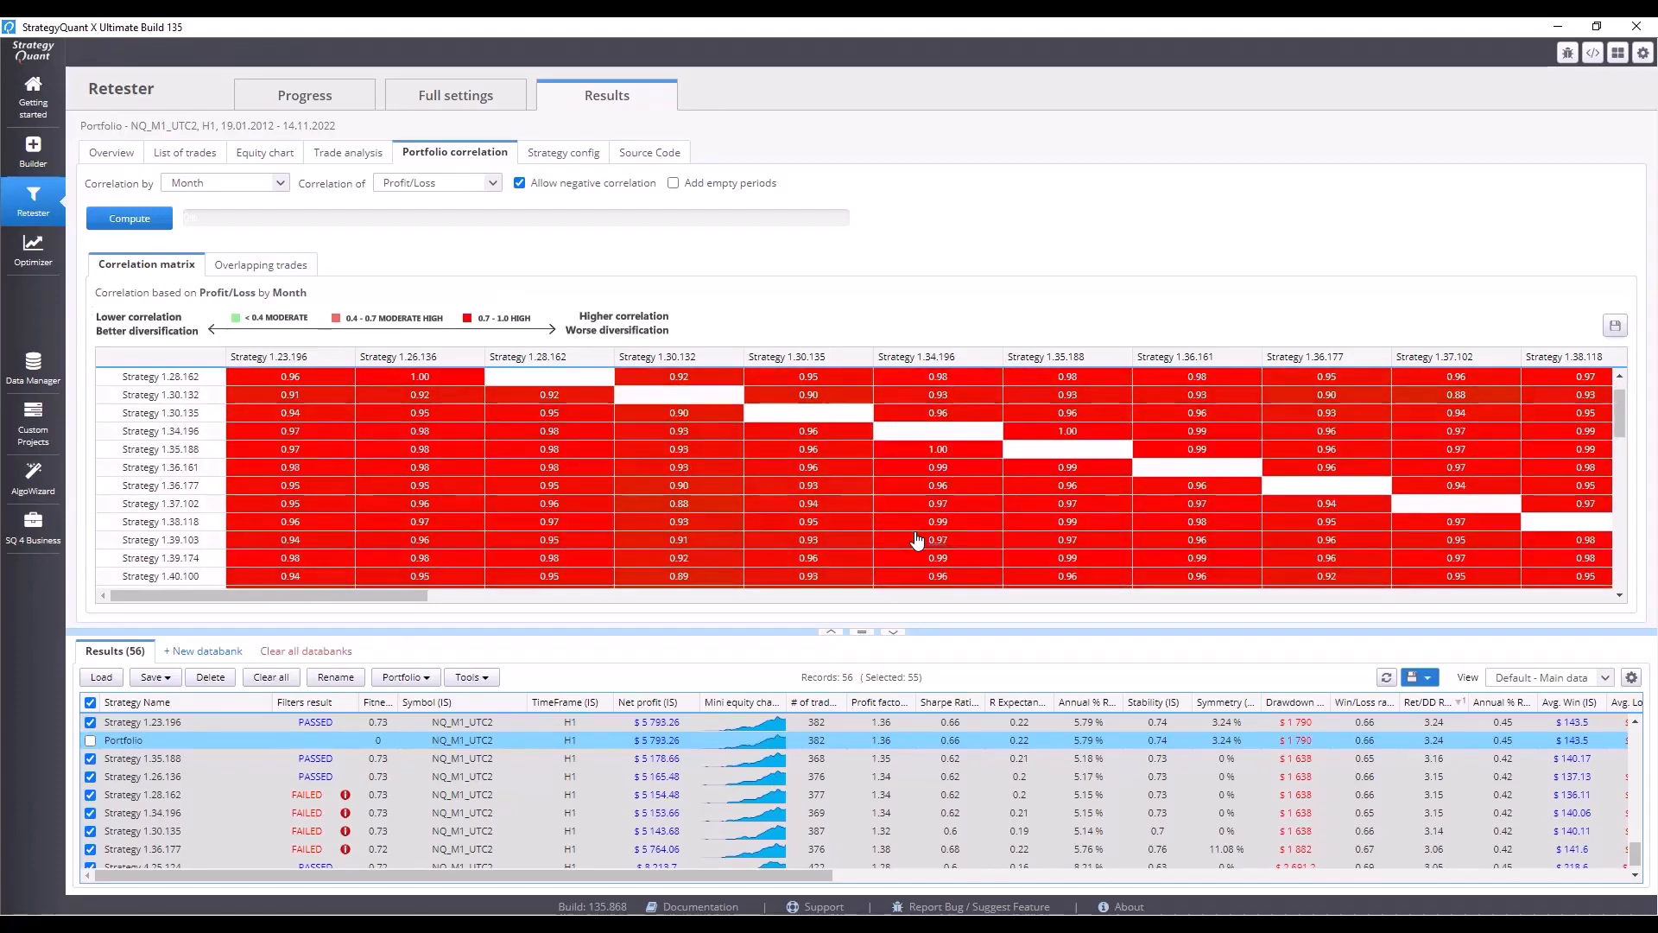
scroll(917, 541, "down", 11)
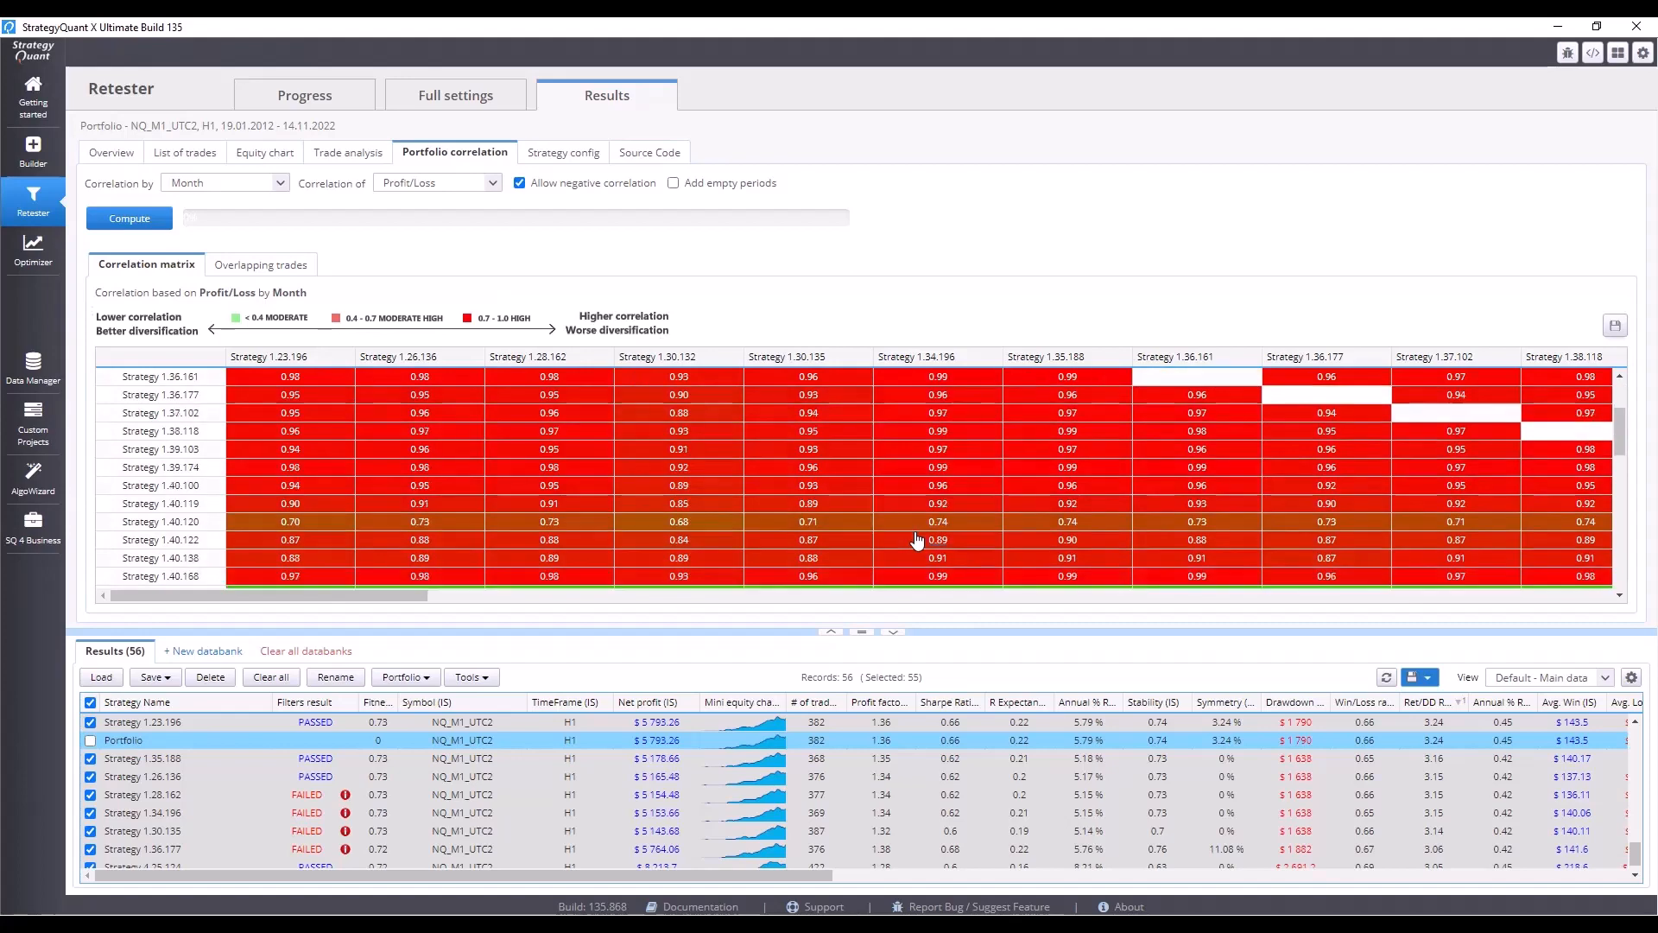
scroll(917, 541, "down", 5)
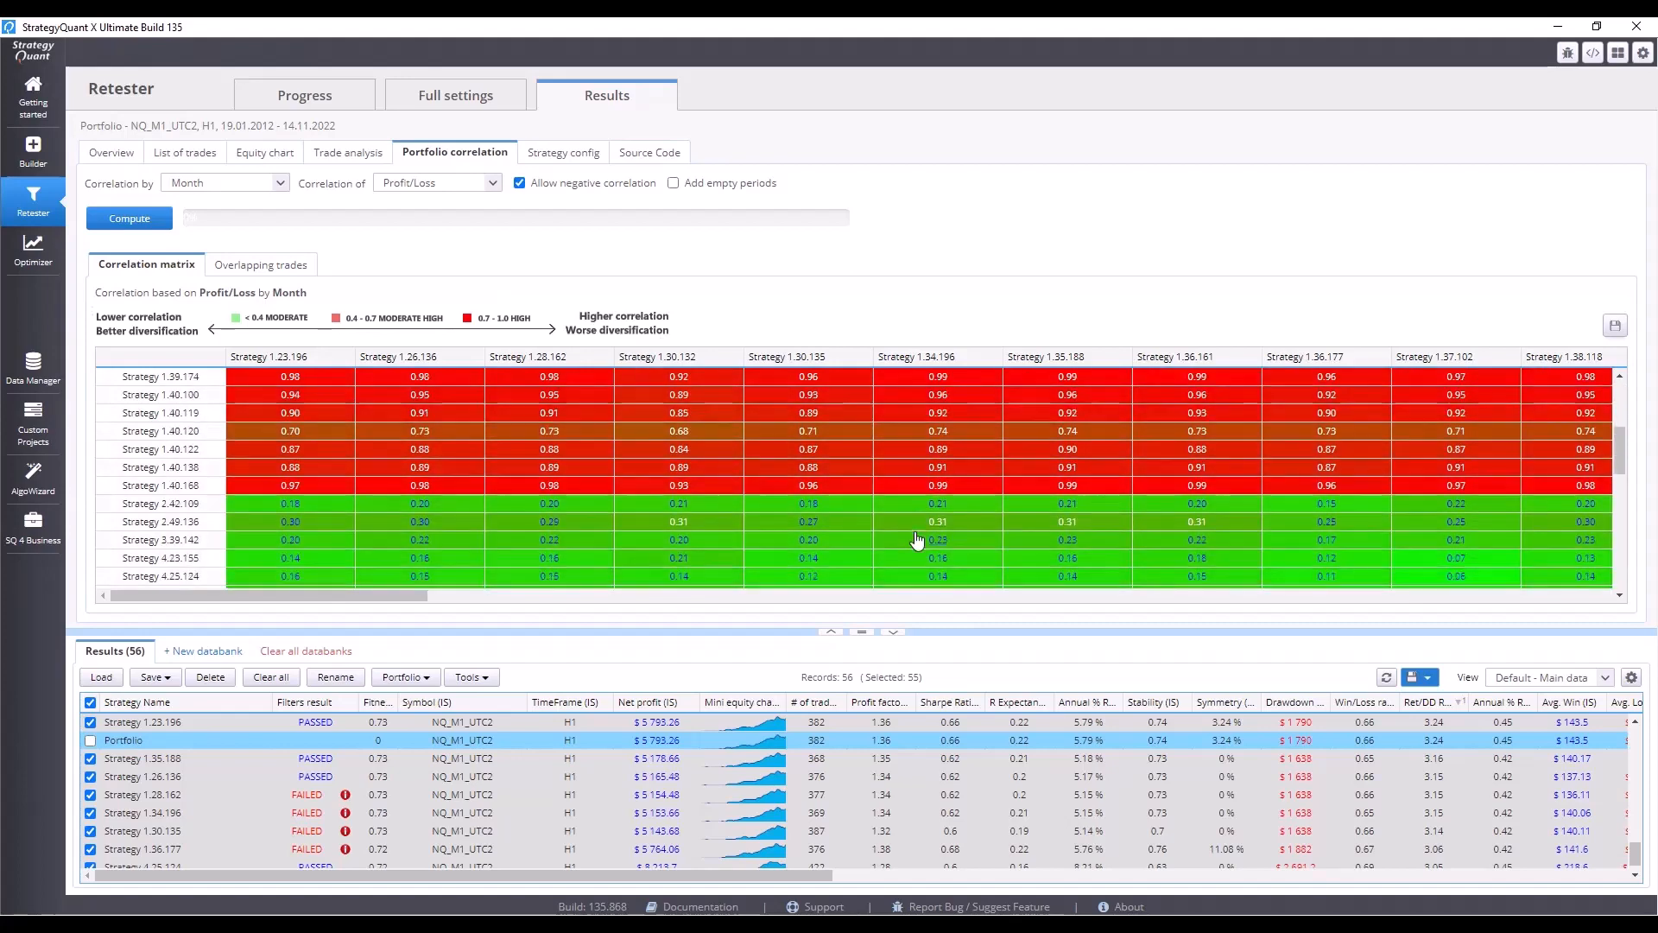
Uncheck all strategies and check only Strategy 2.49.136.
scroll(504, 734, "up", 6)
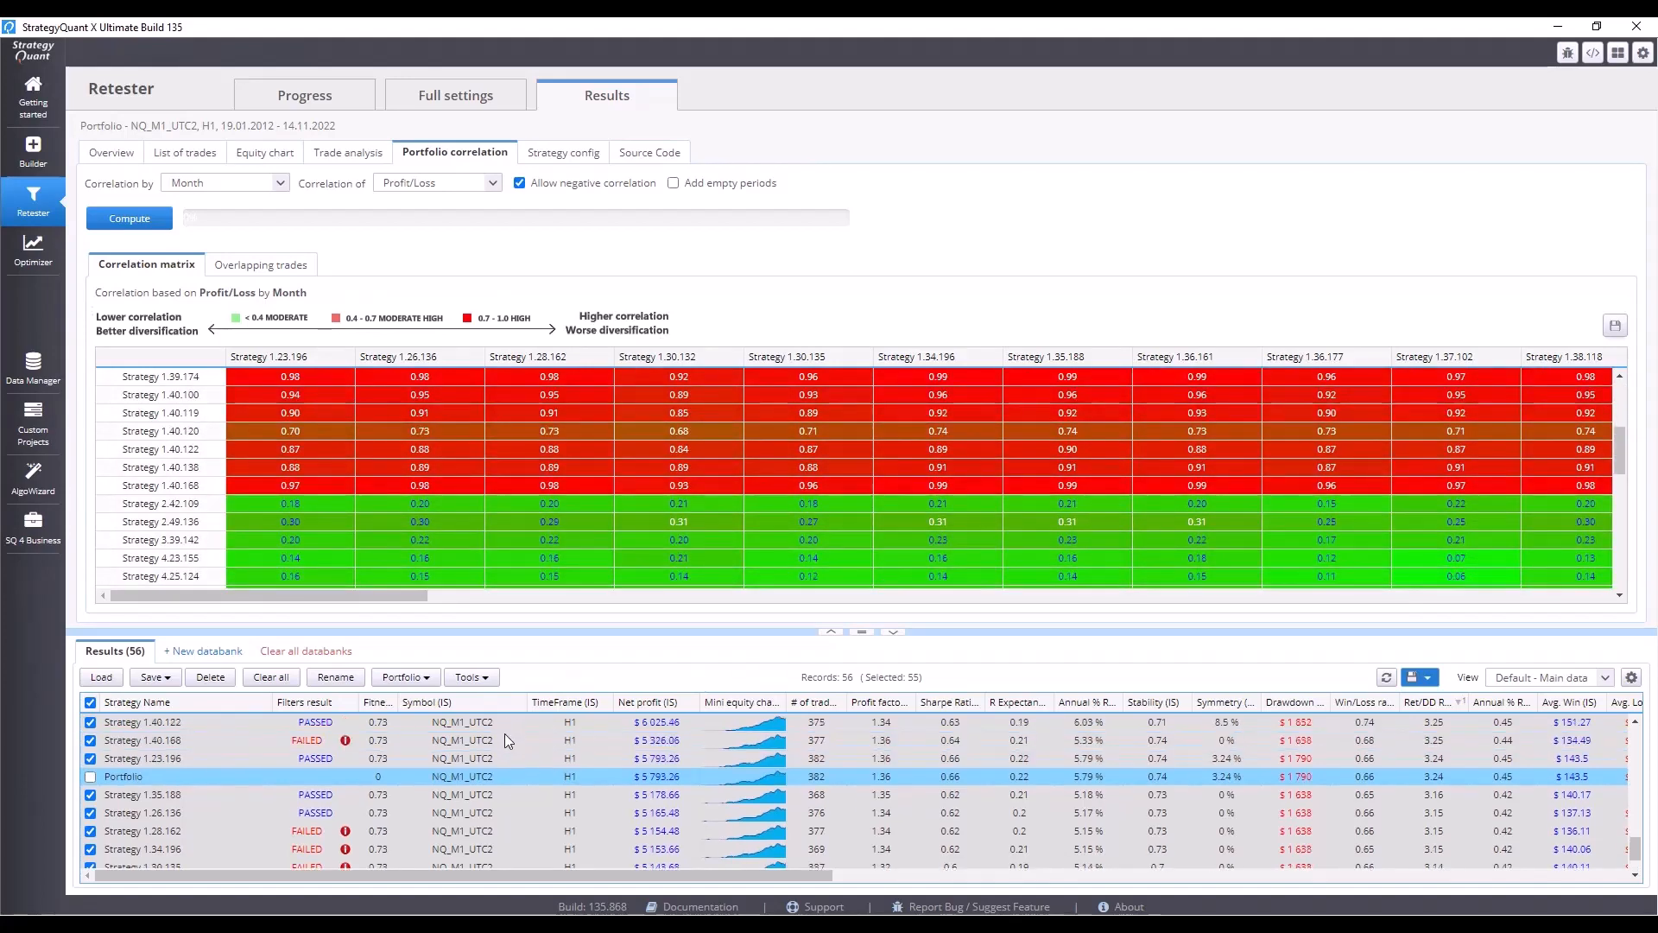
scroll(505, 734, "up", 4)
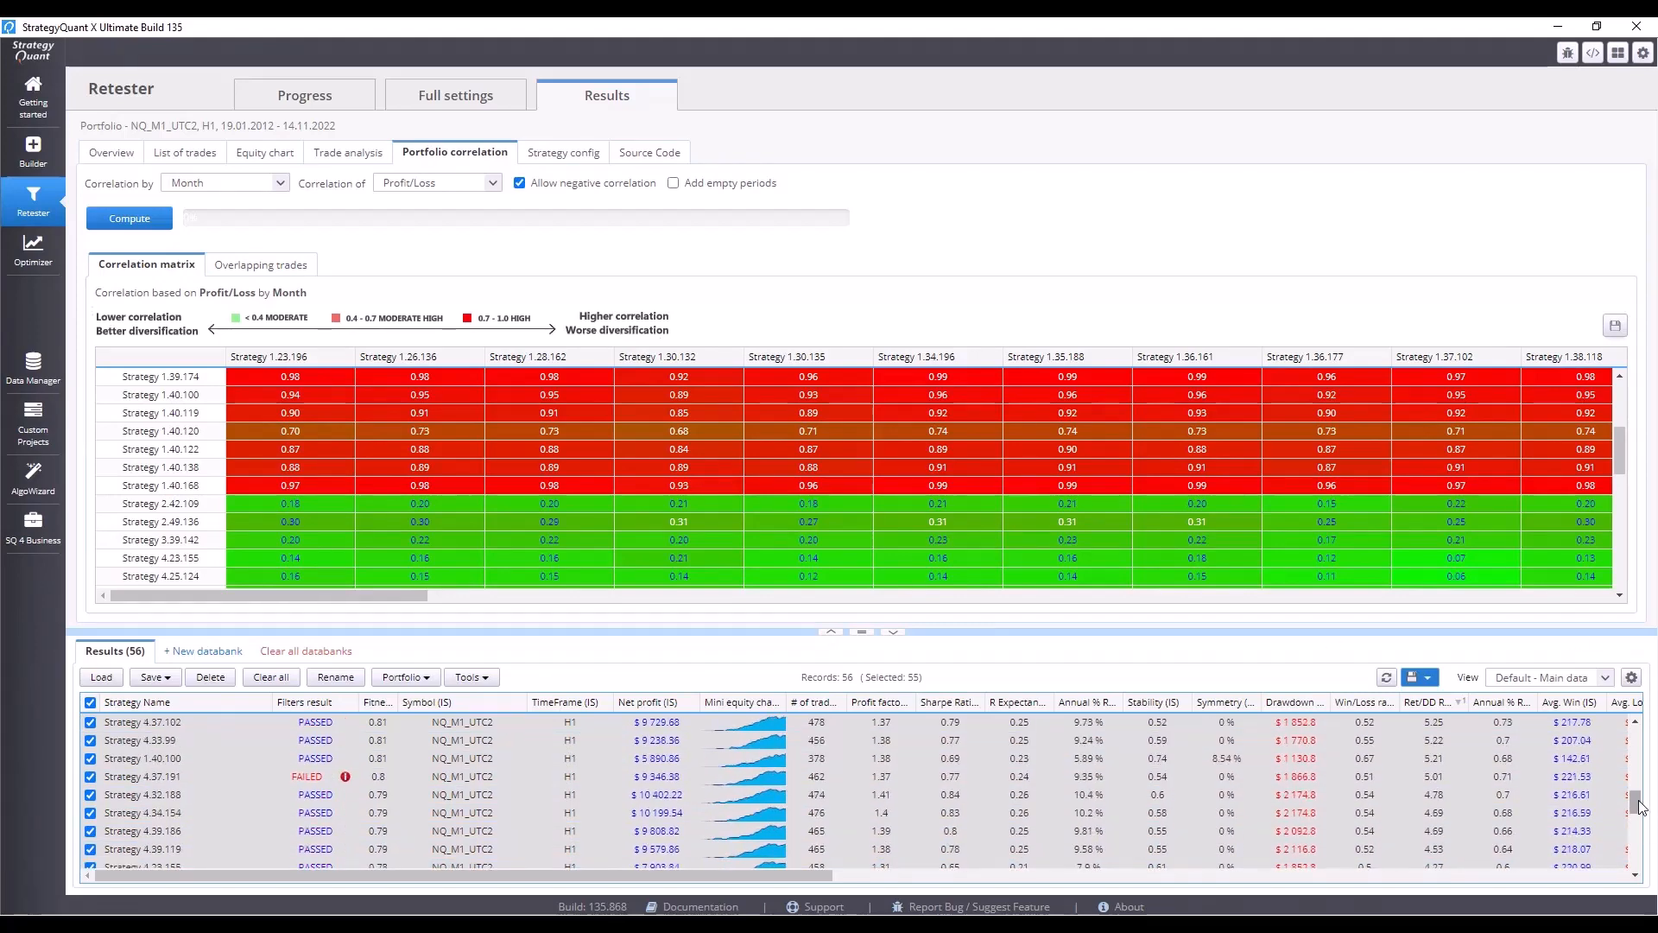
left_click_drag(1635, 805, 1634, 740)
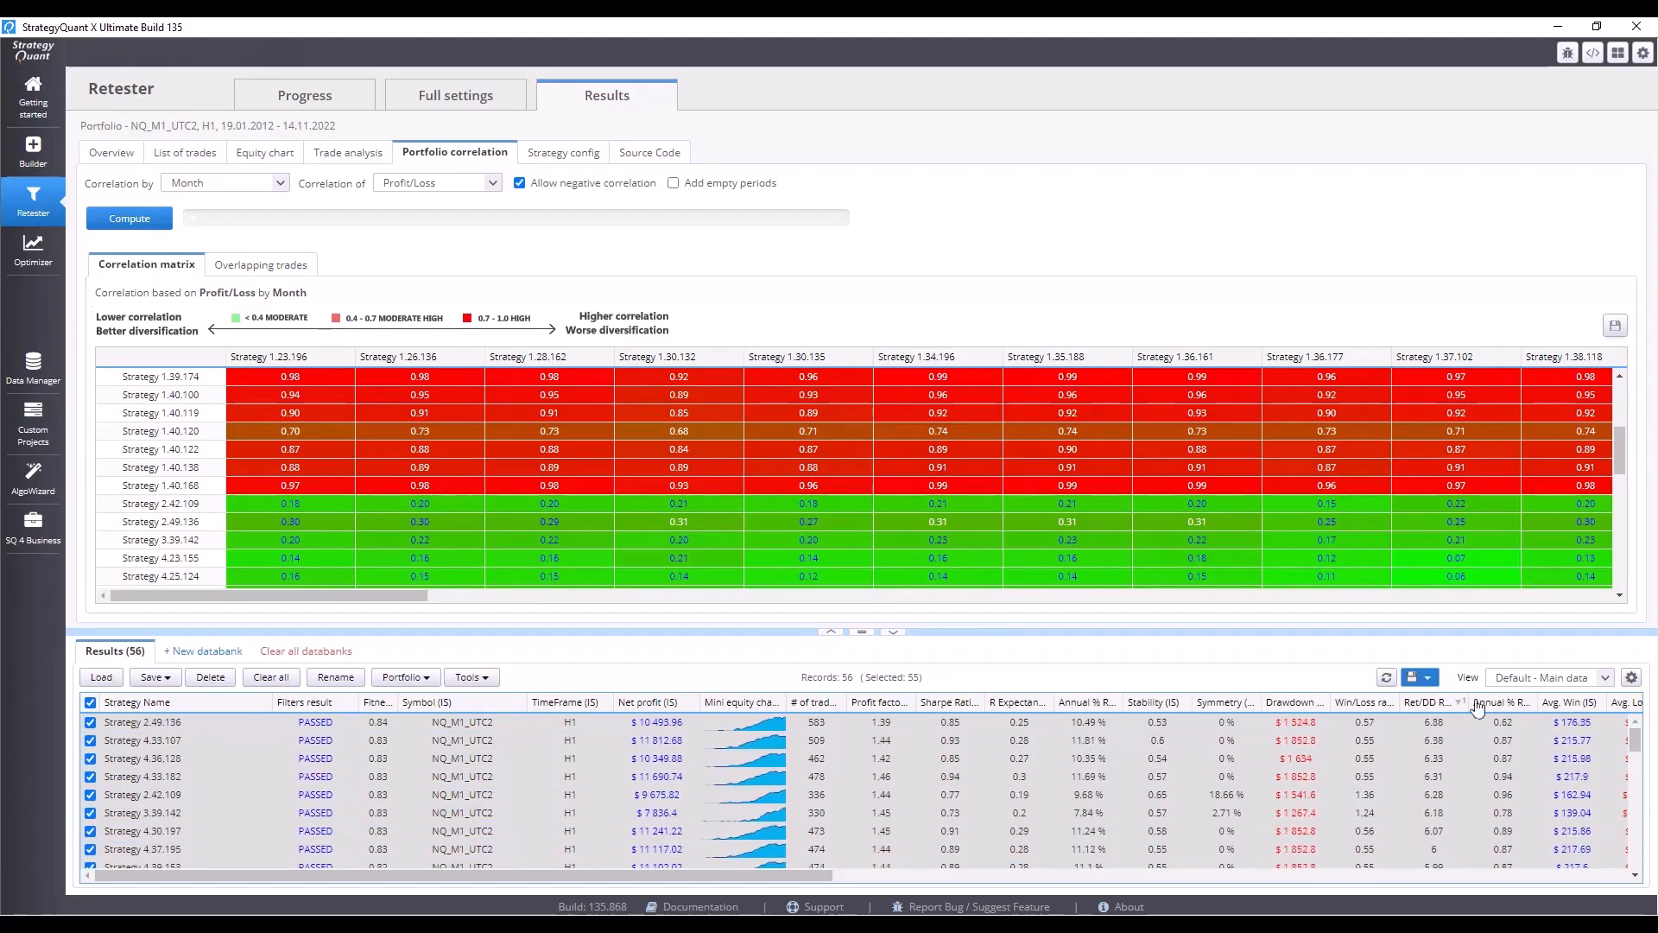
left_click(195, 722)
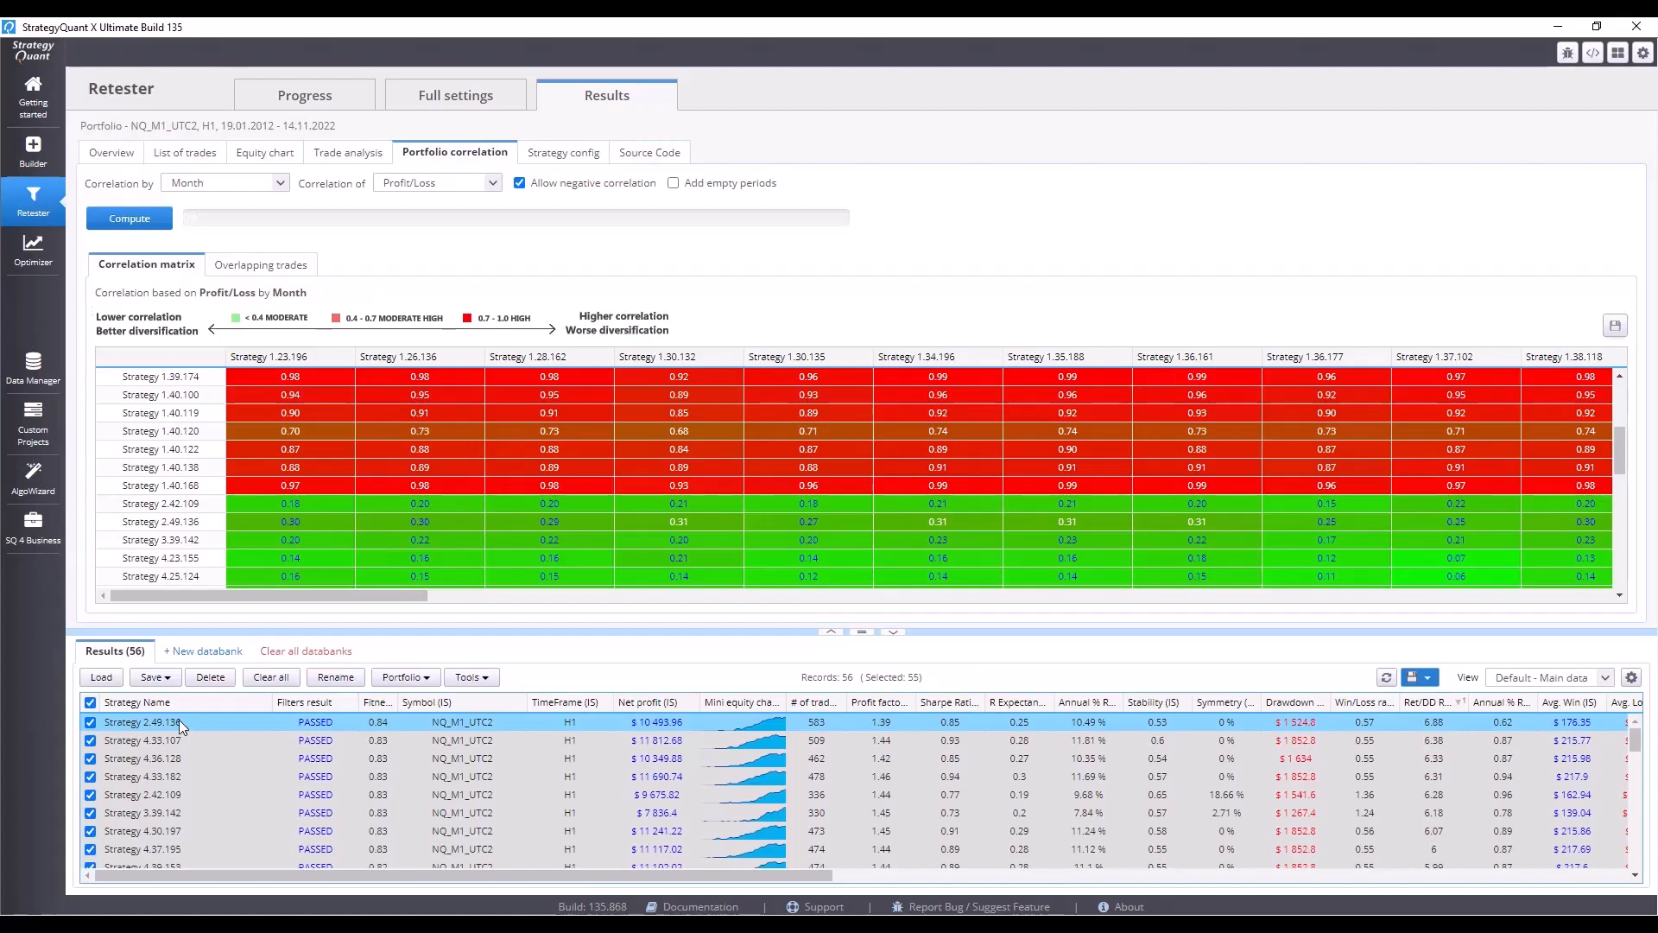
left_click(90, 702)
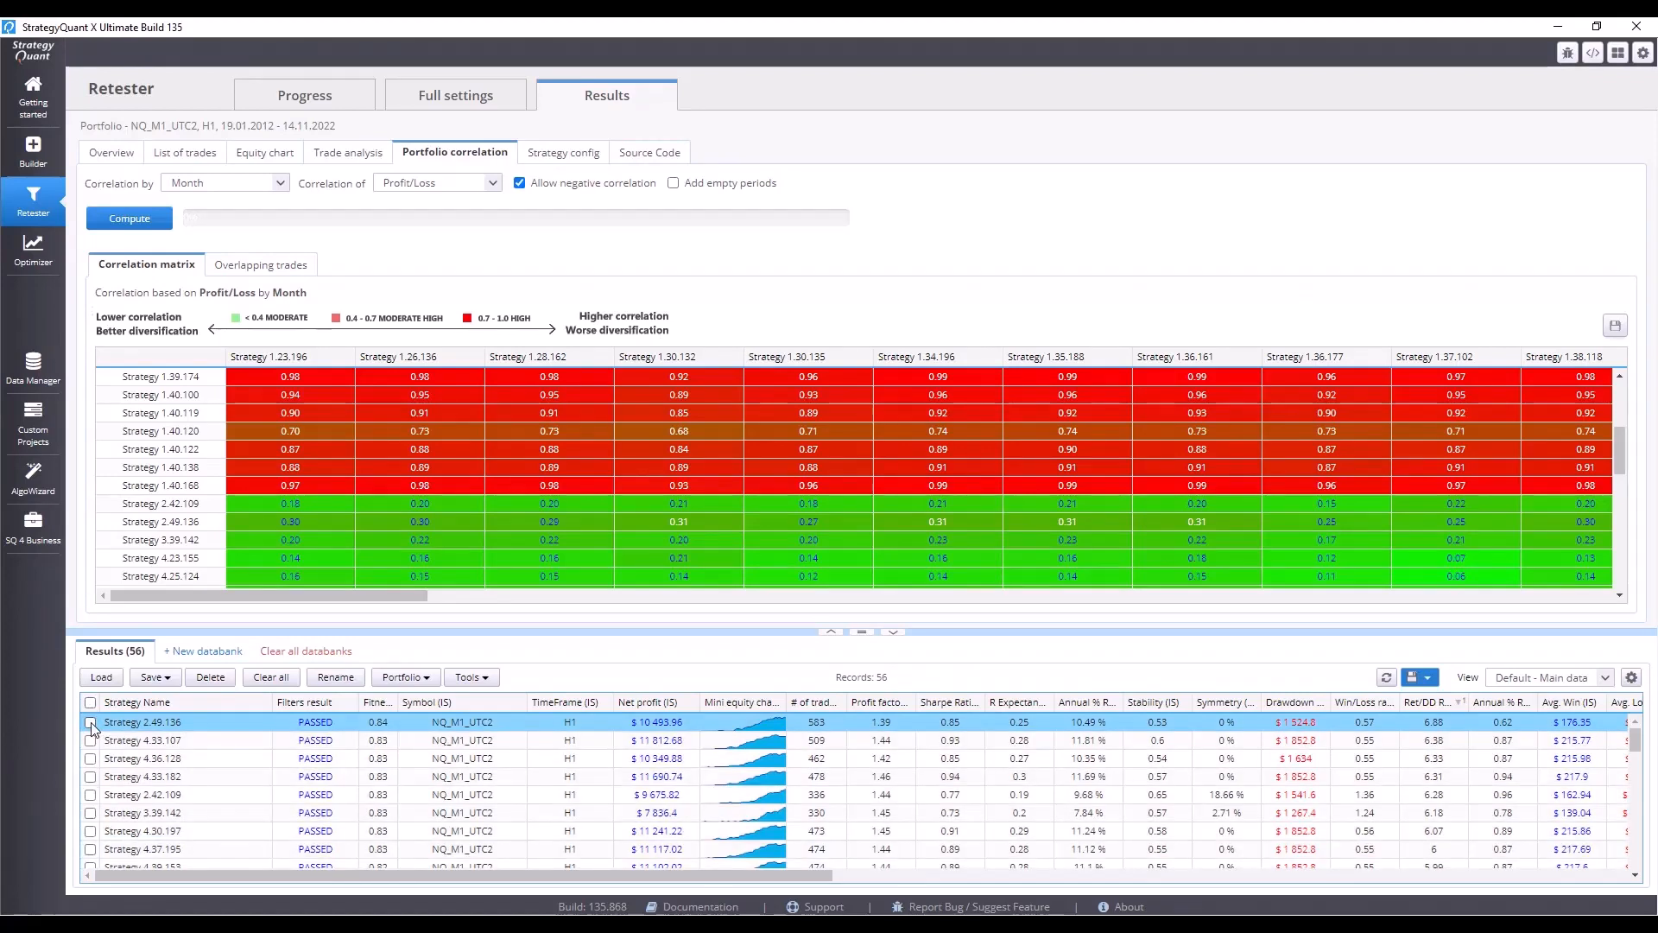
left_click(91, 722)
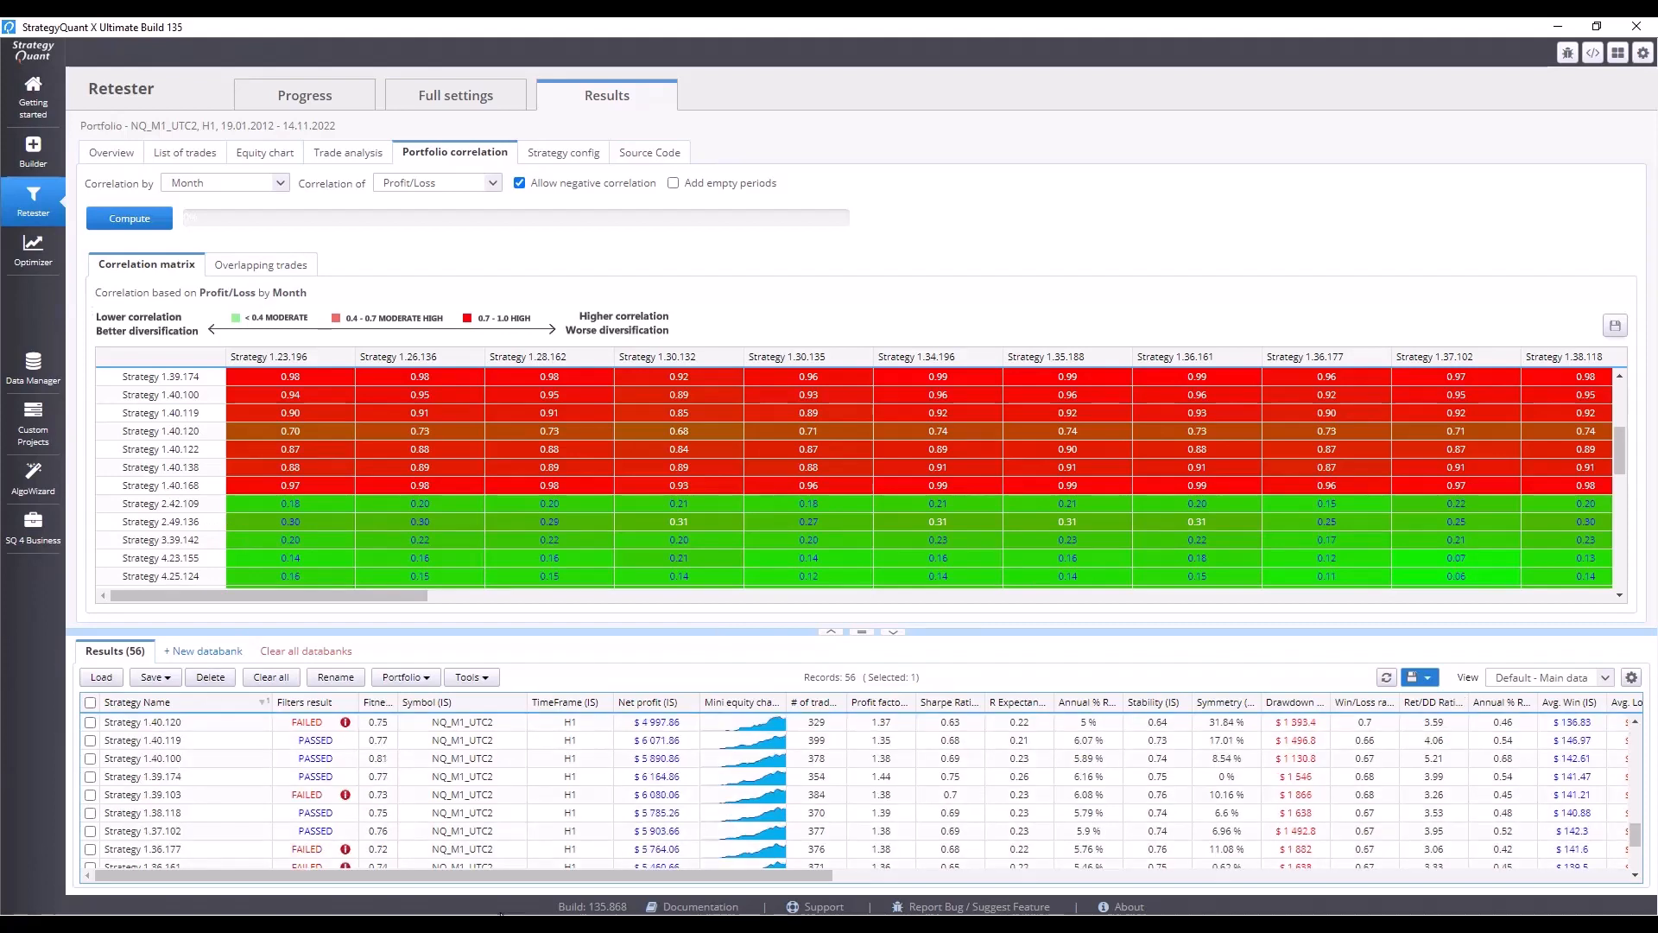
Also check Strategies 1.36.177, 1.37.102 and 1.40.122.
left_click(89, 850)
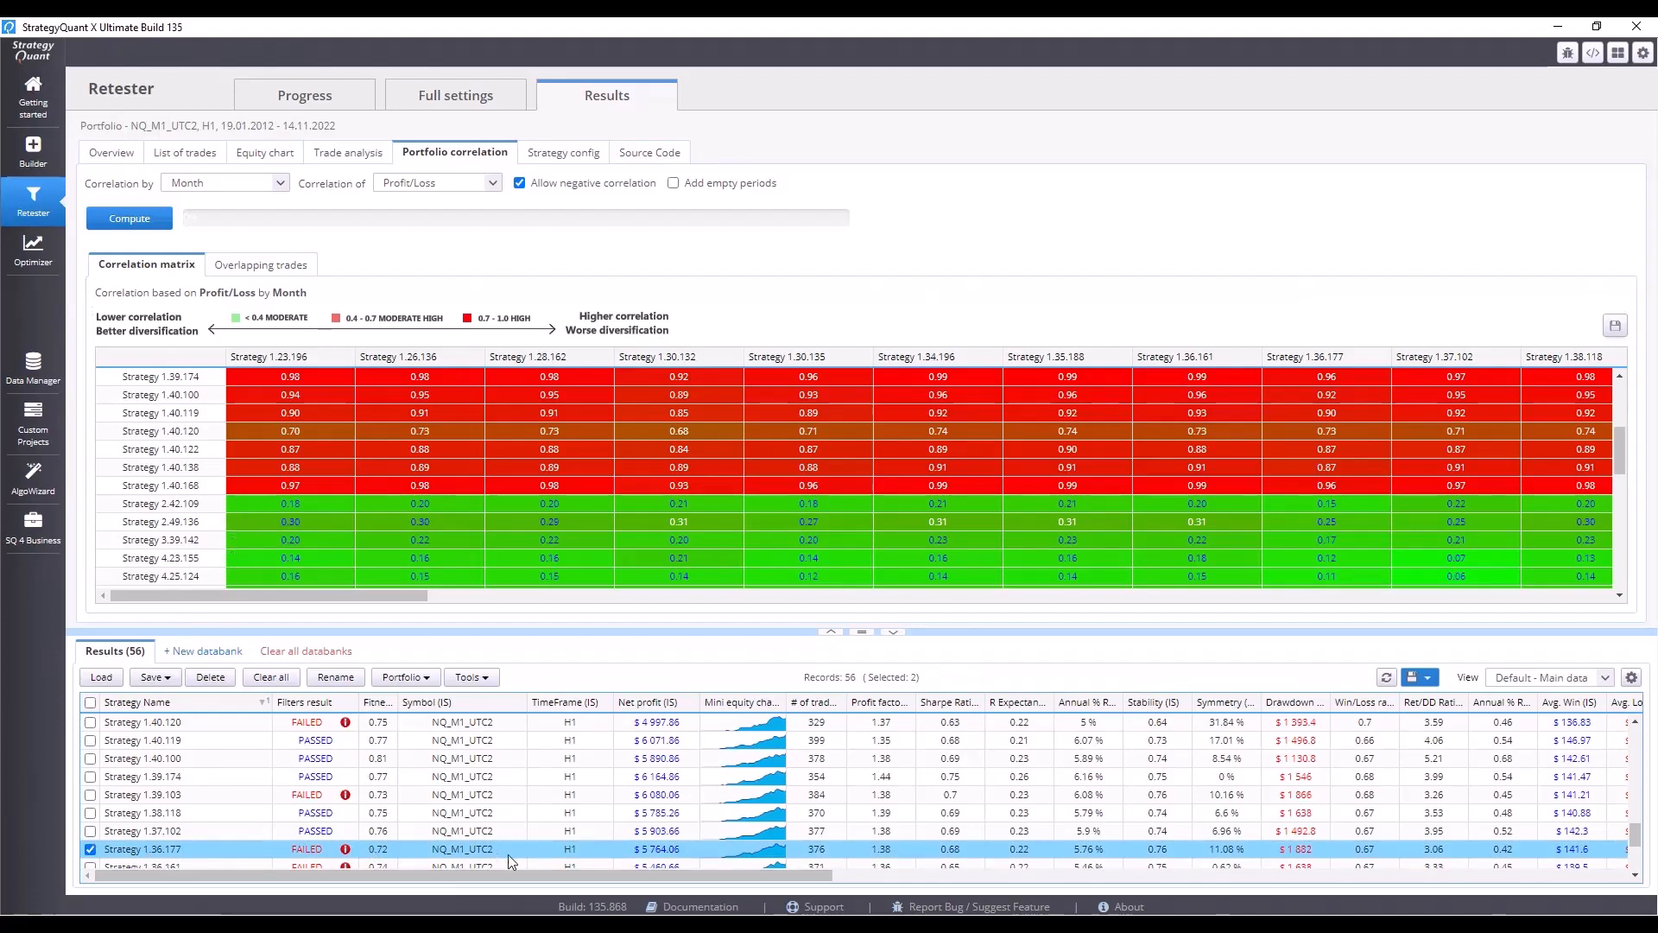
mouse_move(345, 854)
scroll(95, 794, "down", 1)
left_click(95, 795)
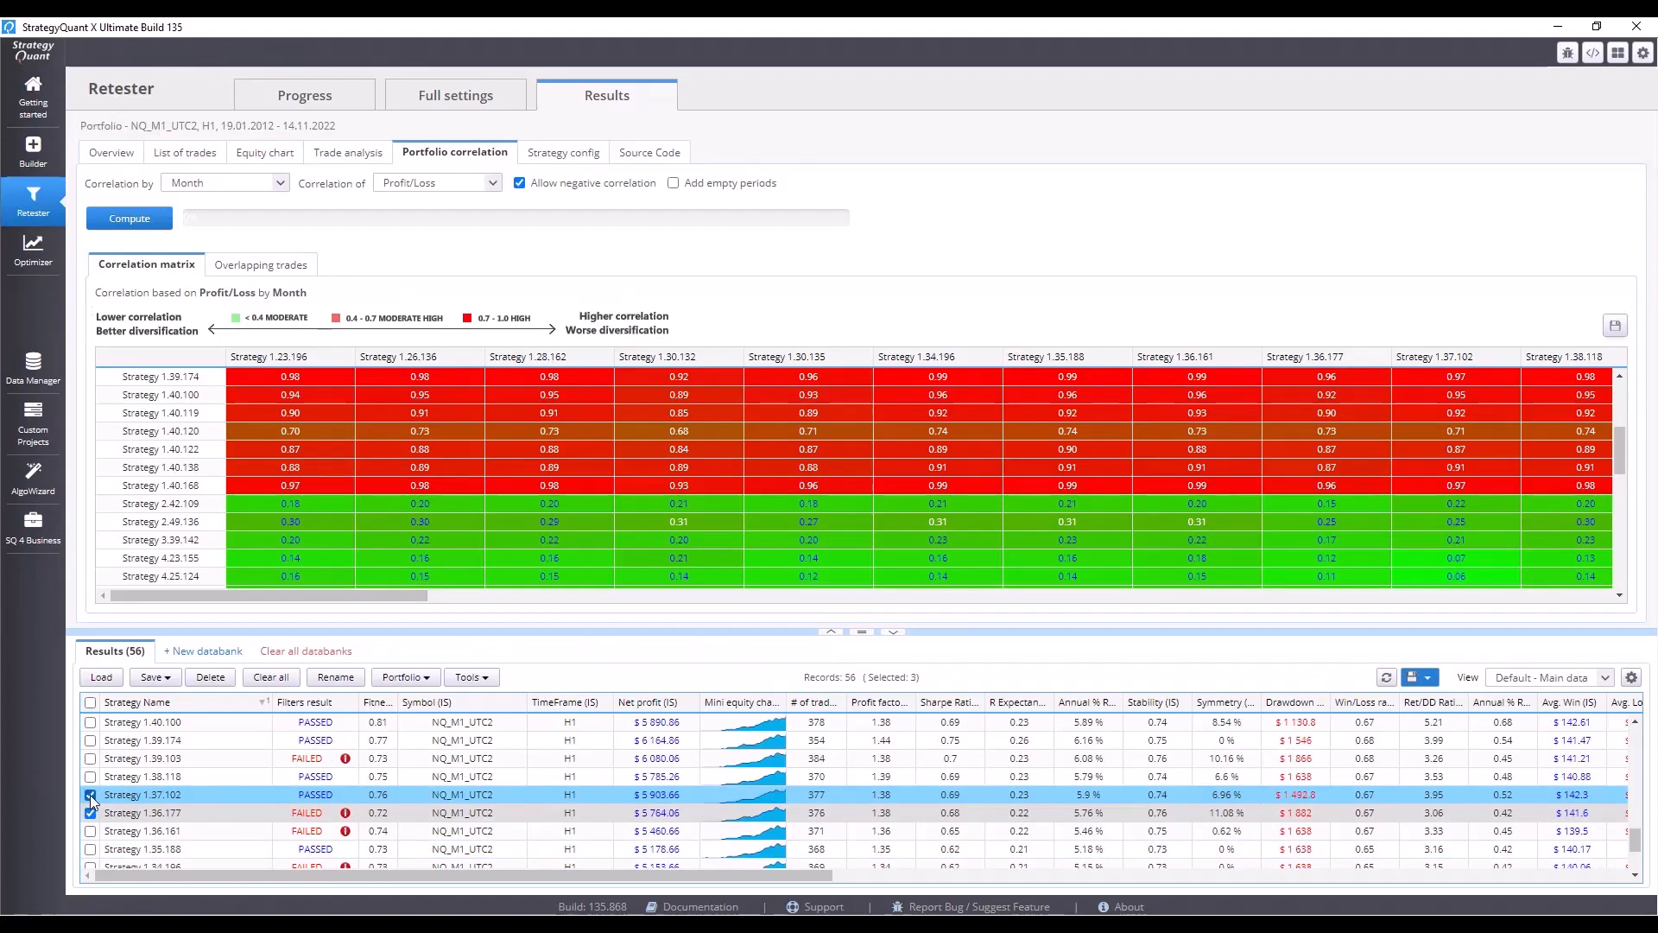
scroll(89, 794, "up", 2)
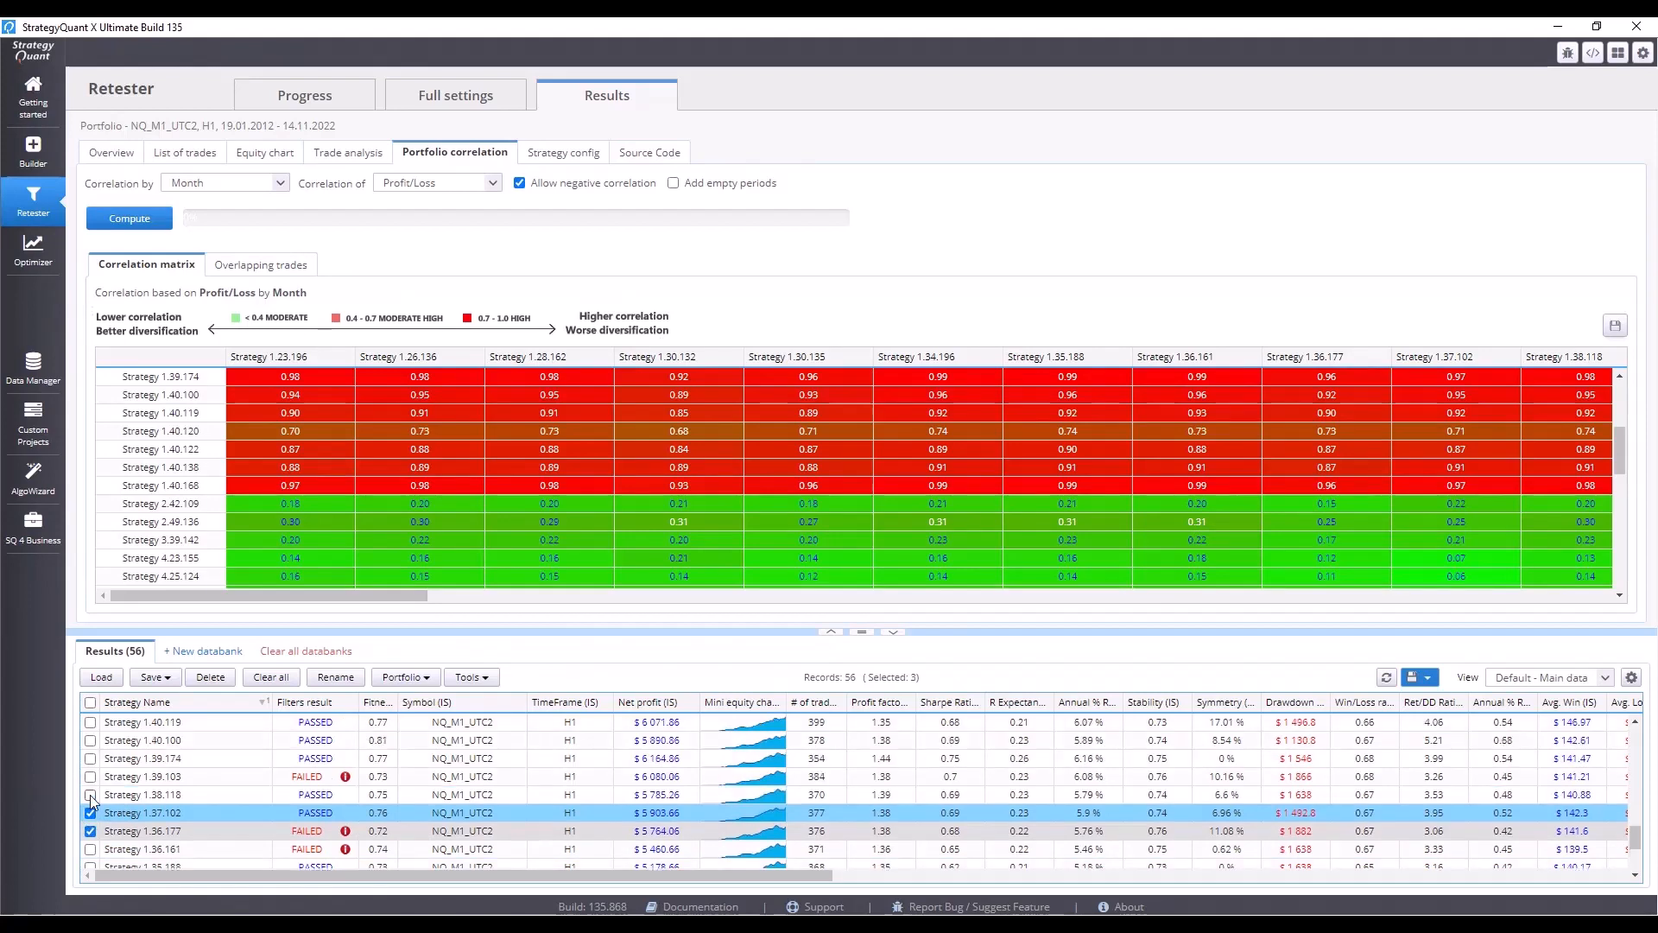
scroll(91, 801, "up", 1)
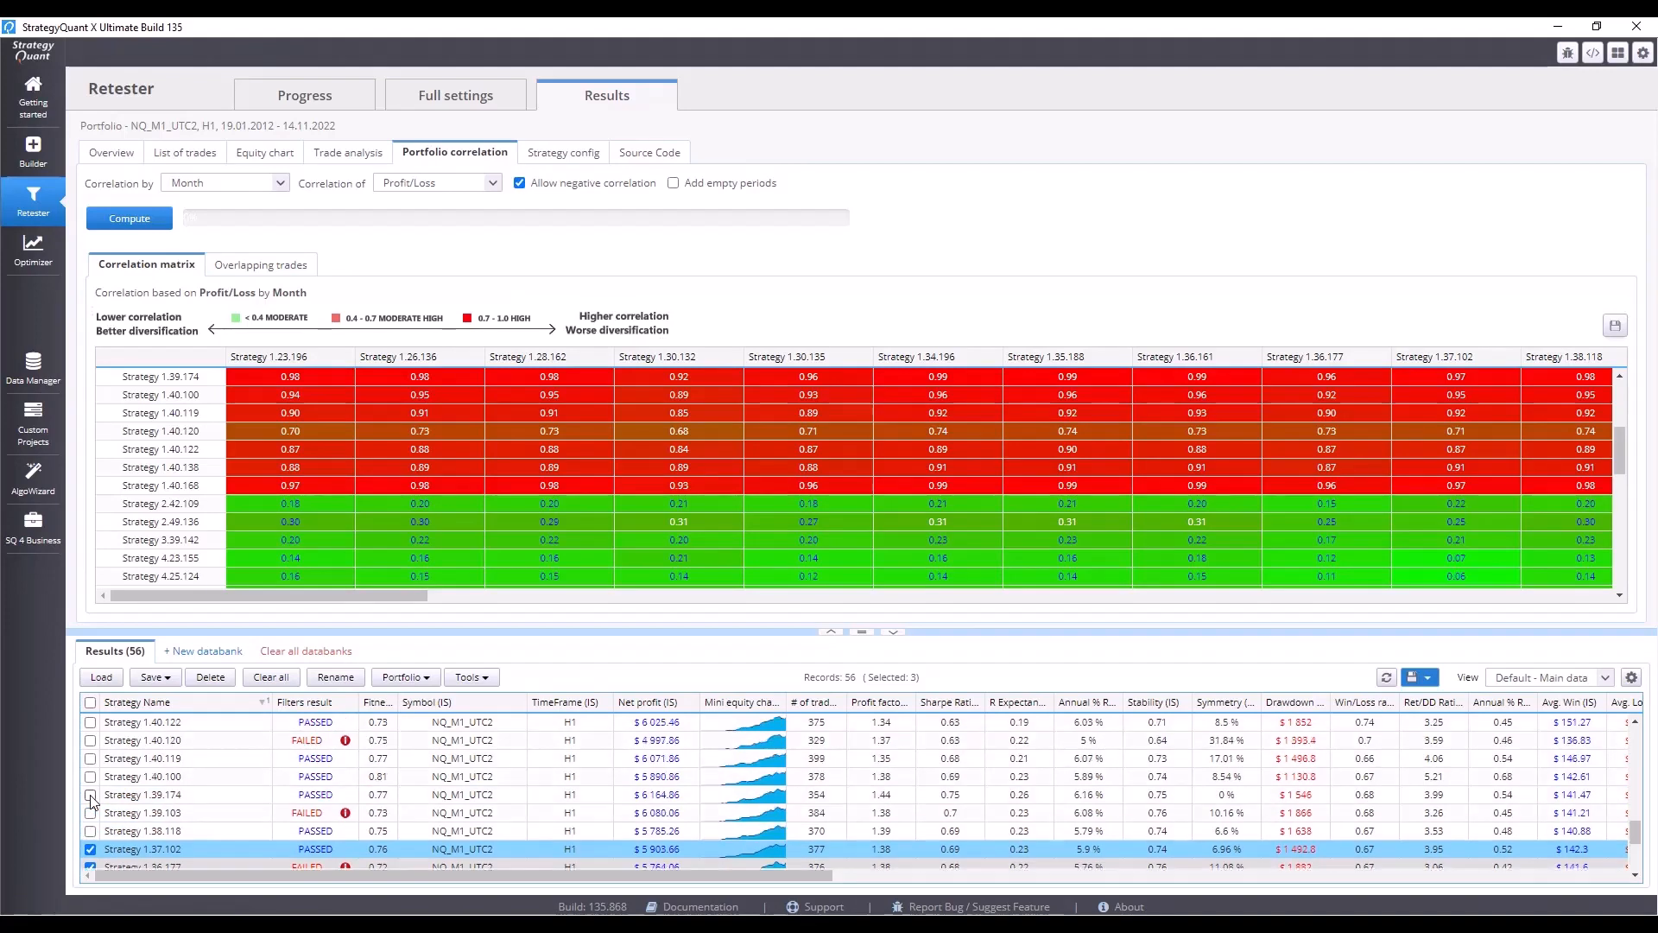
left_click(91, 723)
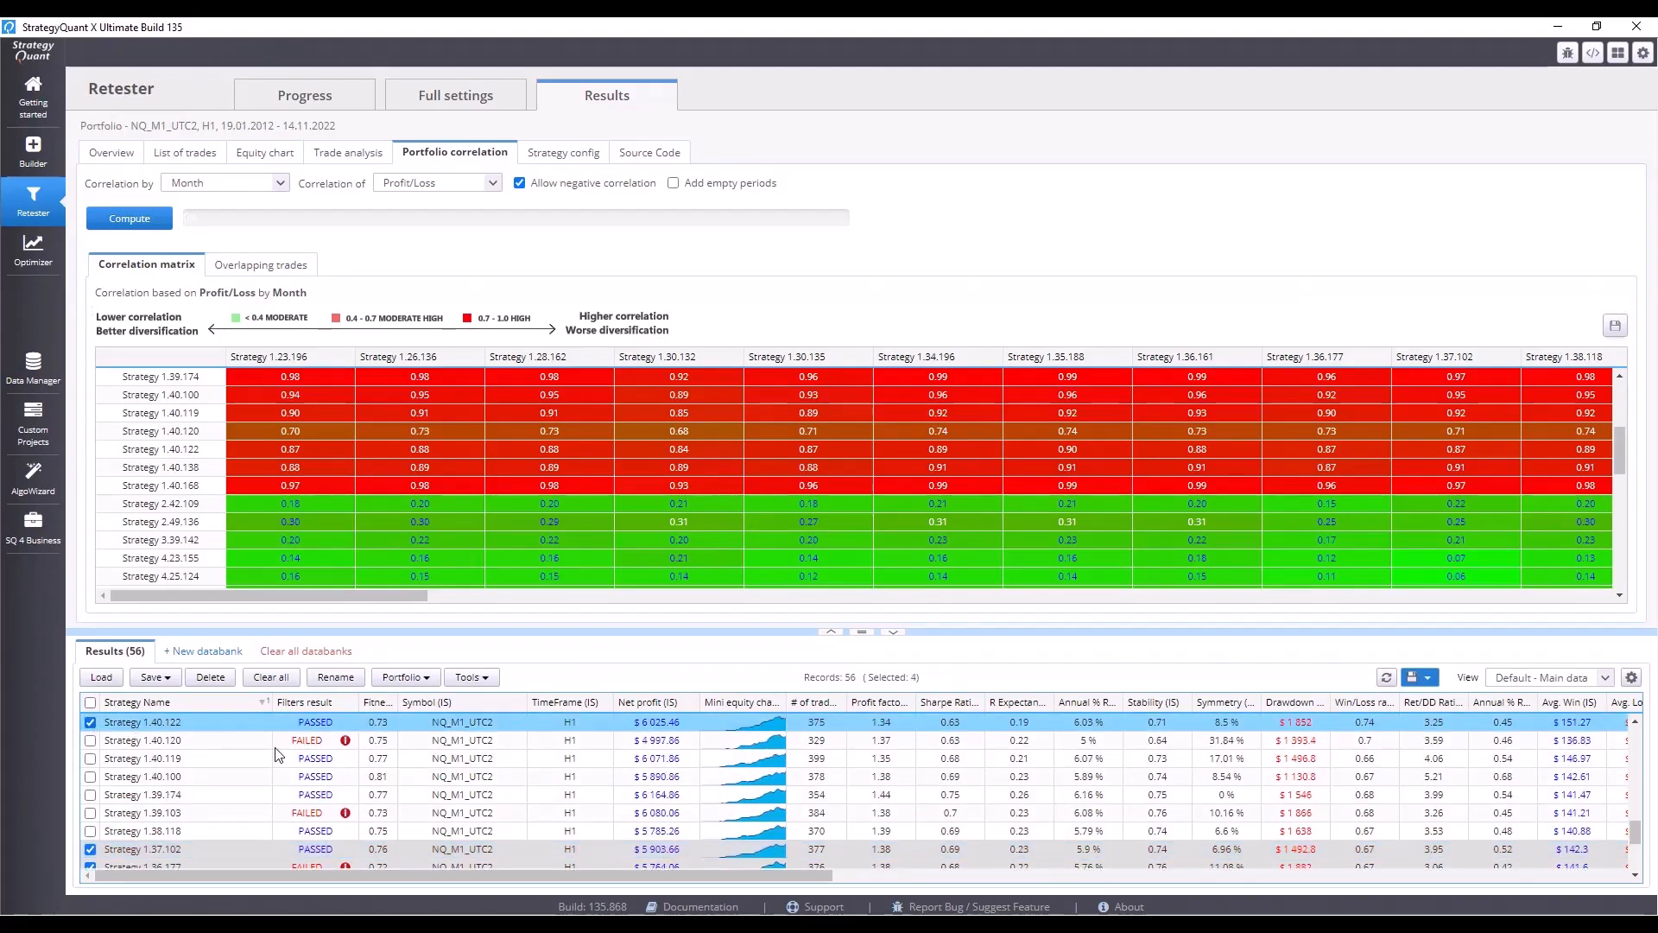
Merge the four checked strategies into a simulated portfolio named Portfolio saved to the Results databank.
left_click(408, 679)
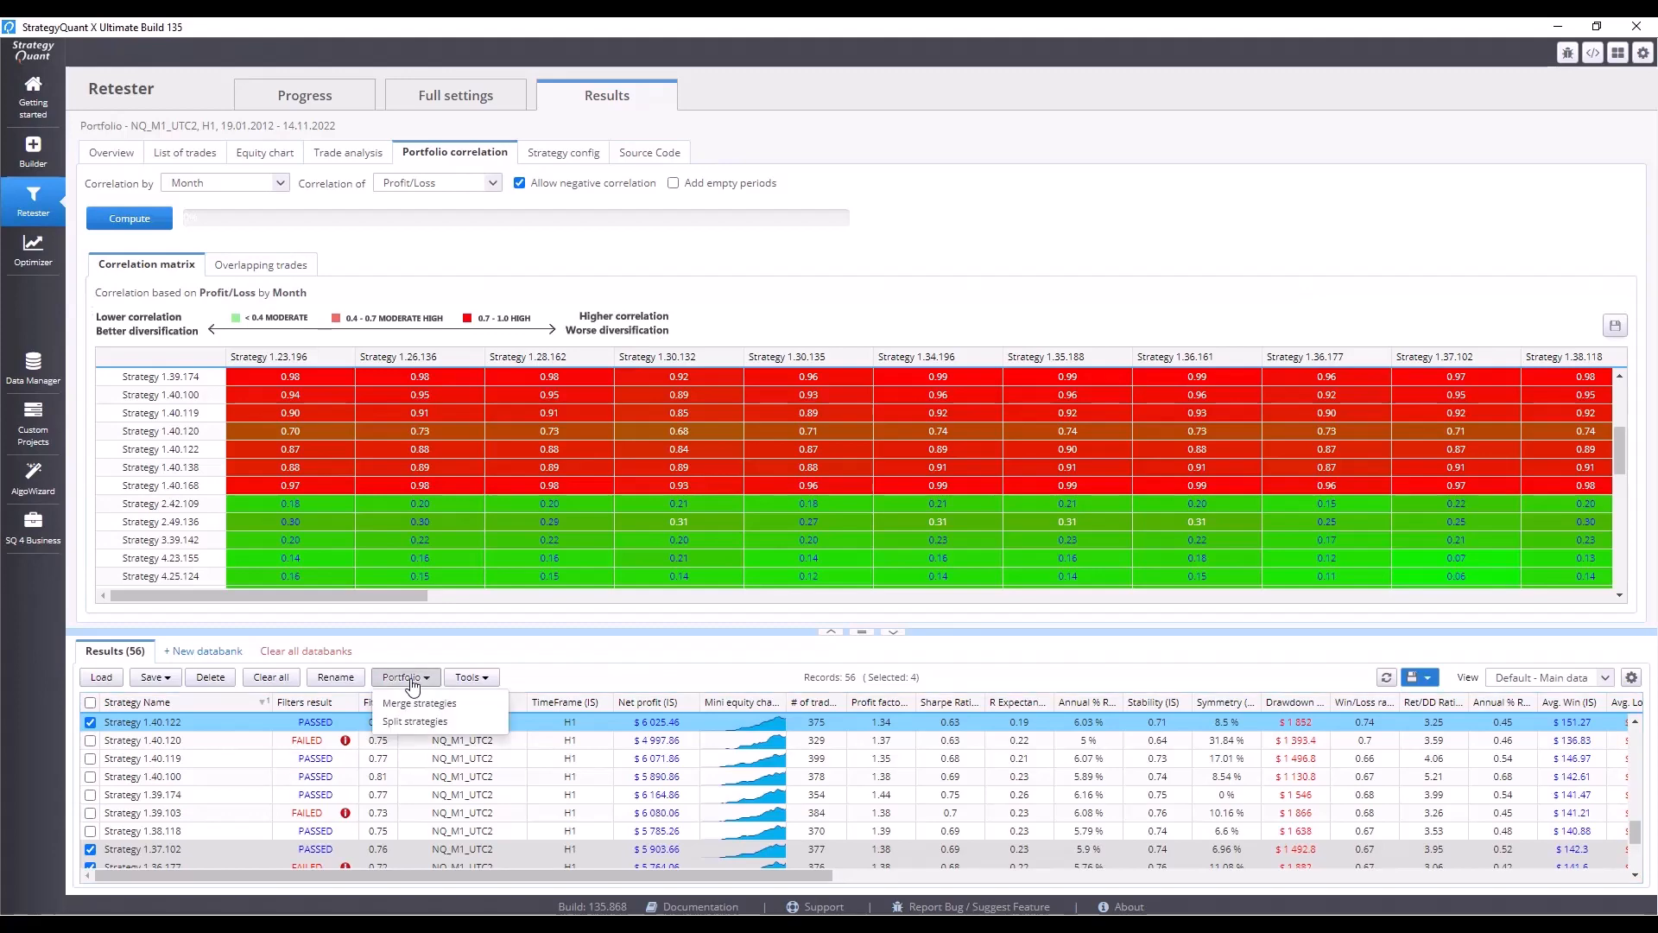
left_click(418, 704)
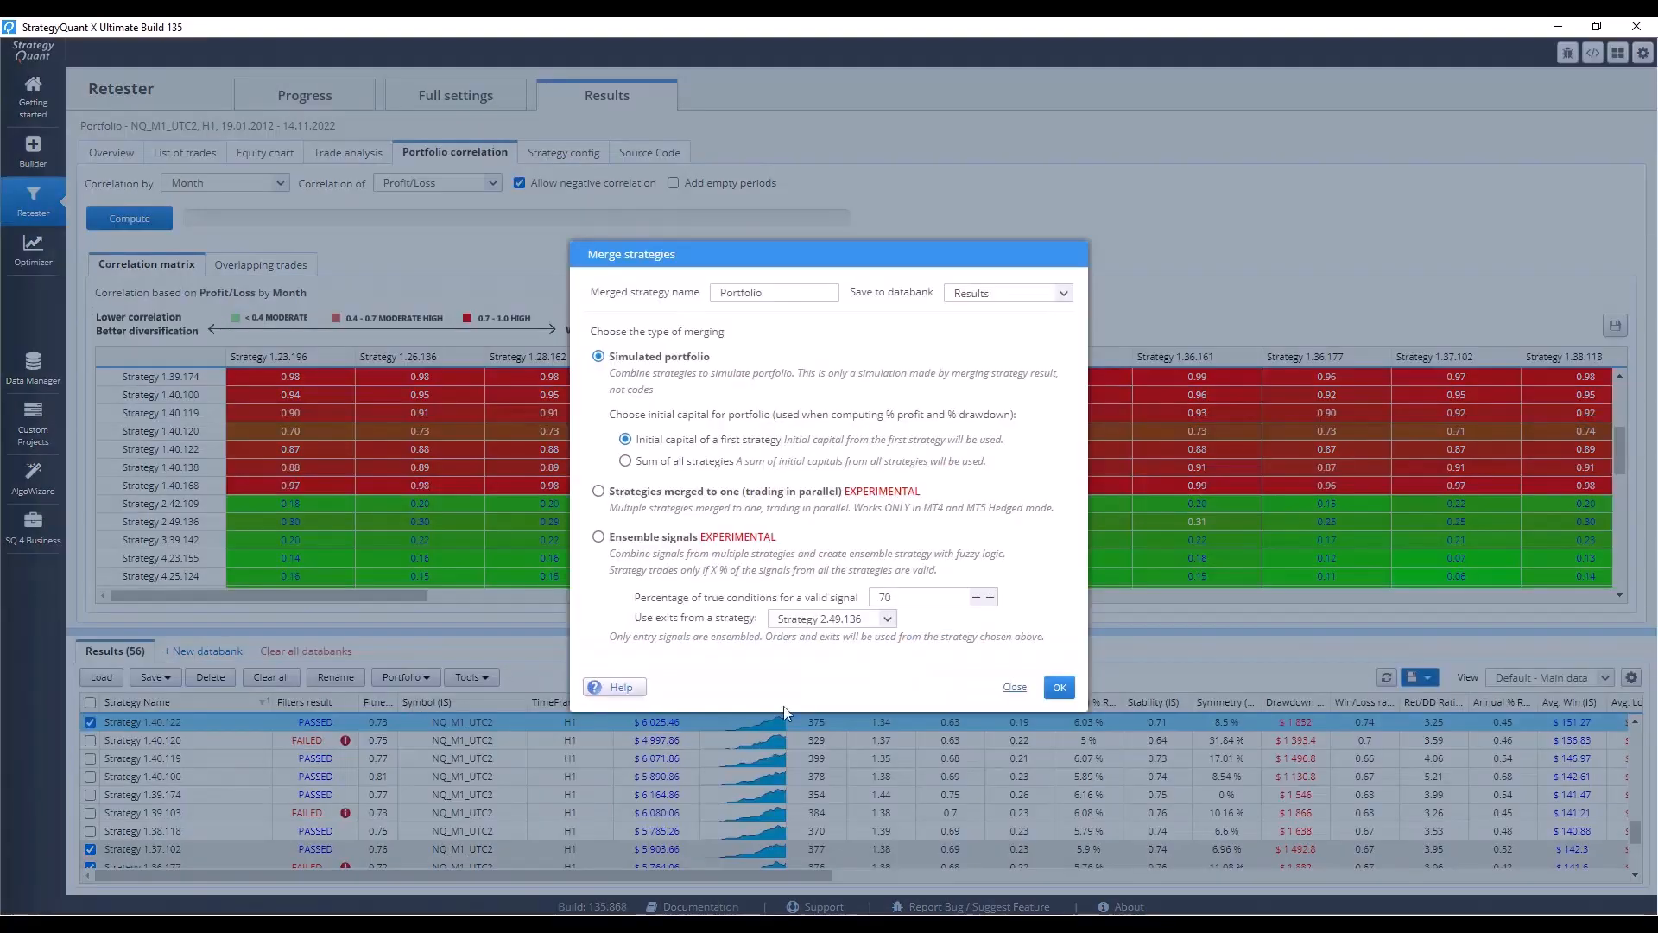
left_click(1059, 686)
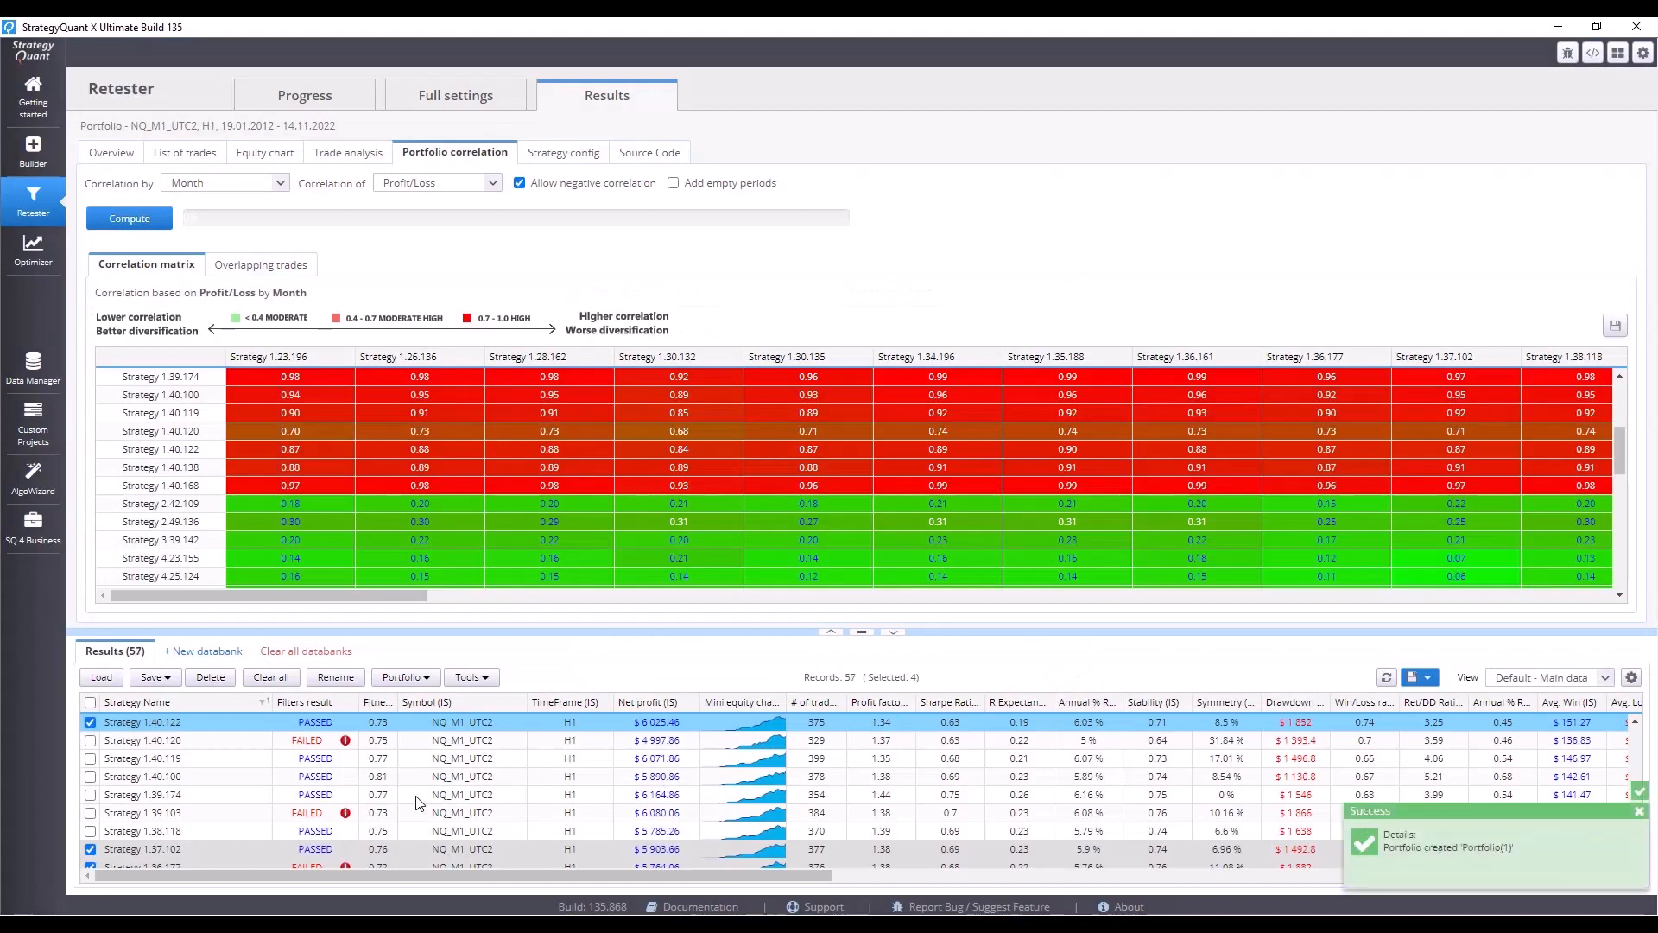
scroll(417, 799, "down", 10)
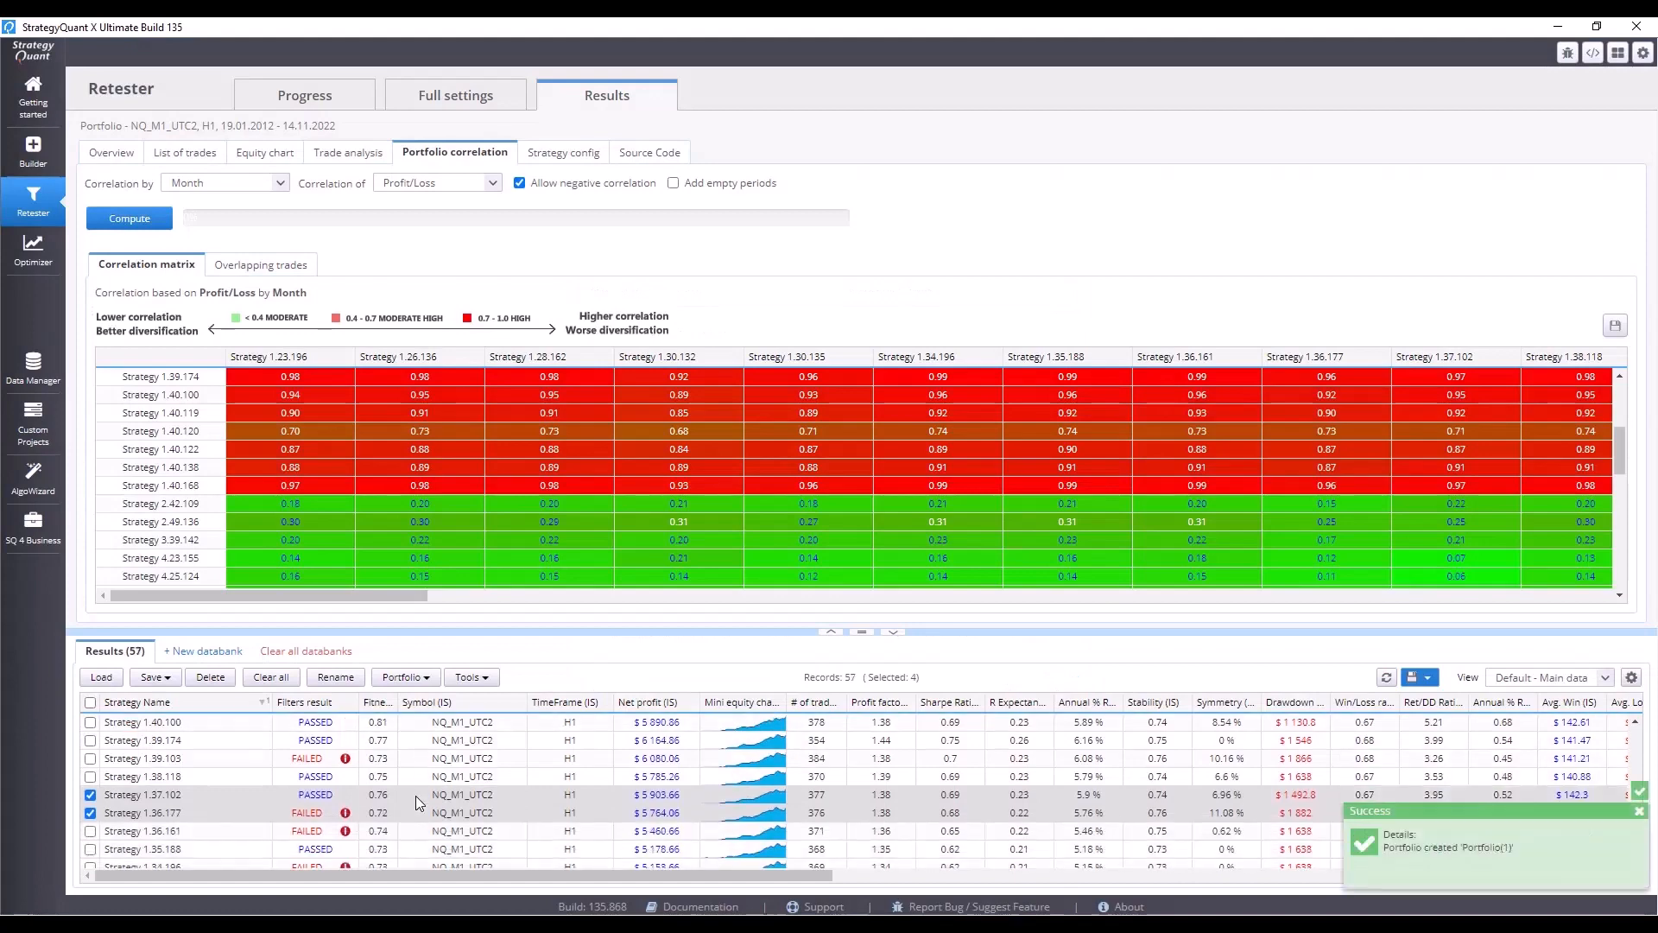
left_click(1639, 811)
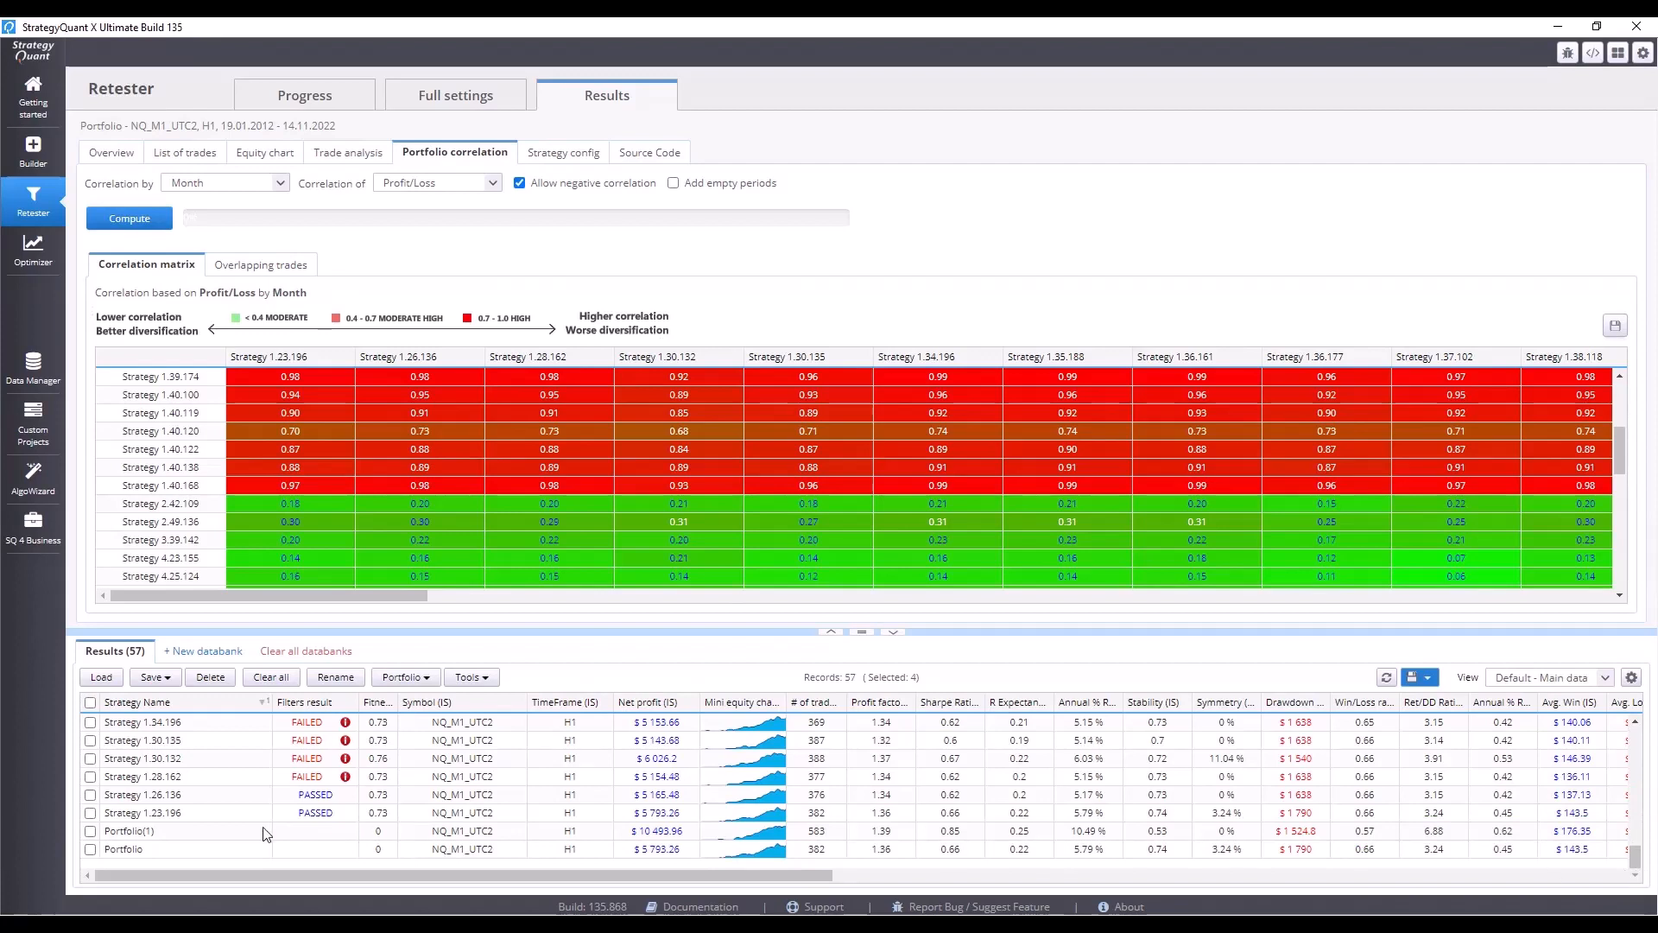
Compute the portfolio correlation matrix for the merged Portfolio(1).
left_click(223, 831)
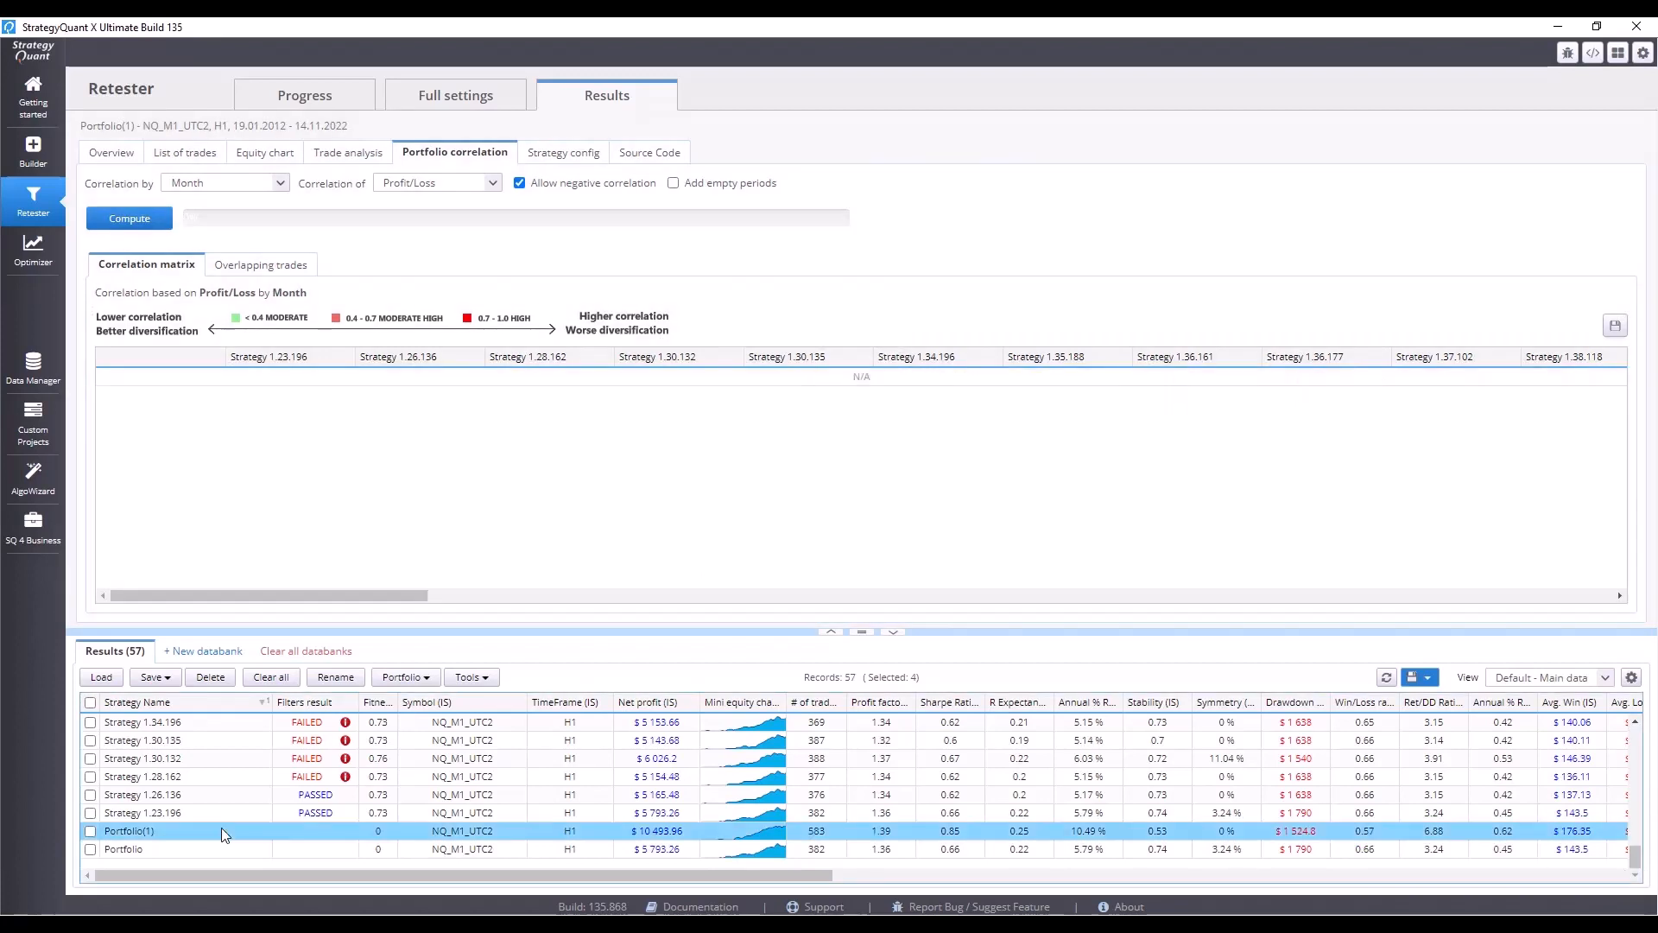
left_click(147, 221)
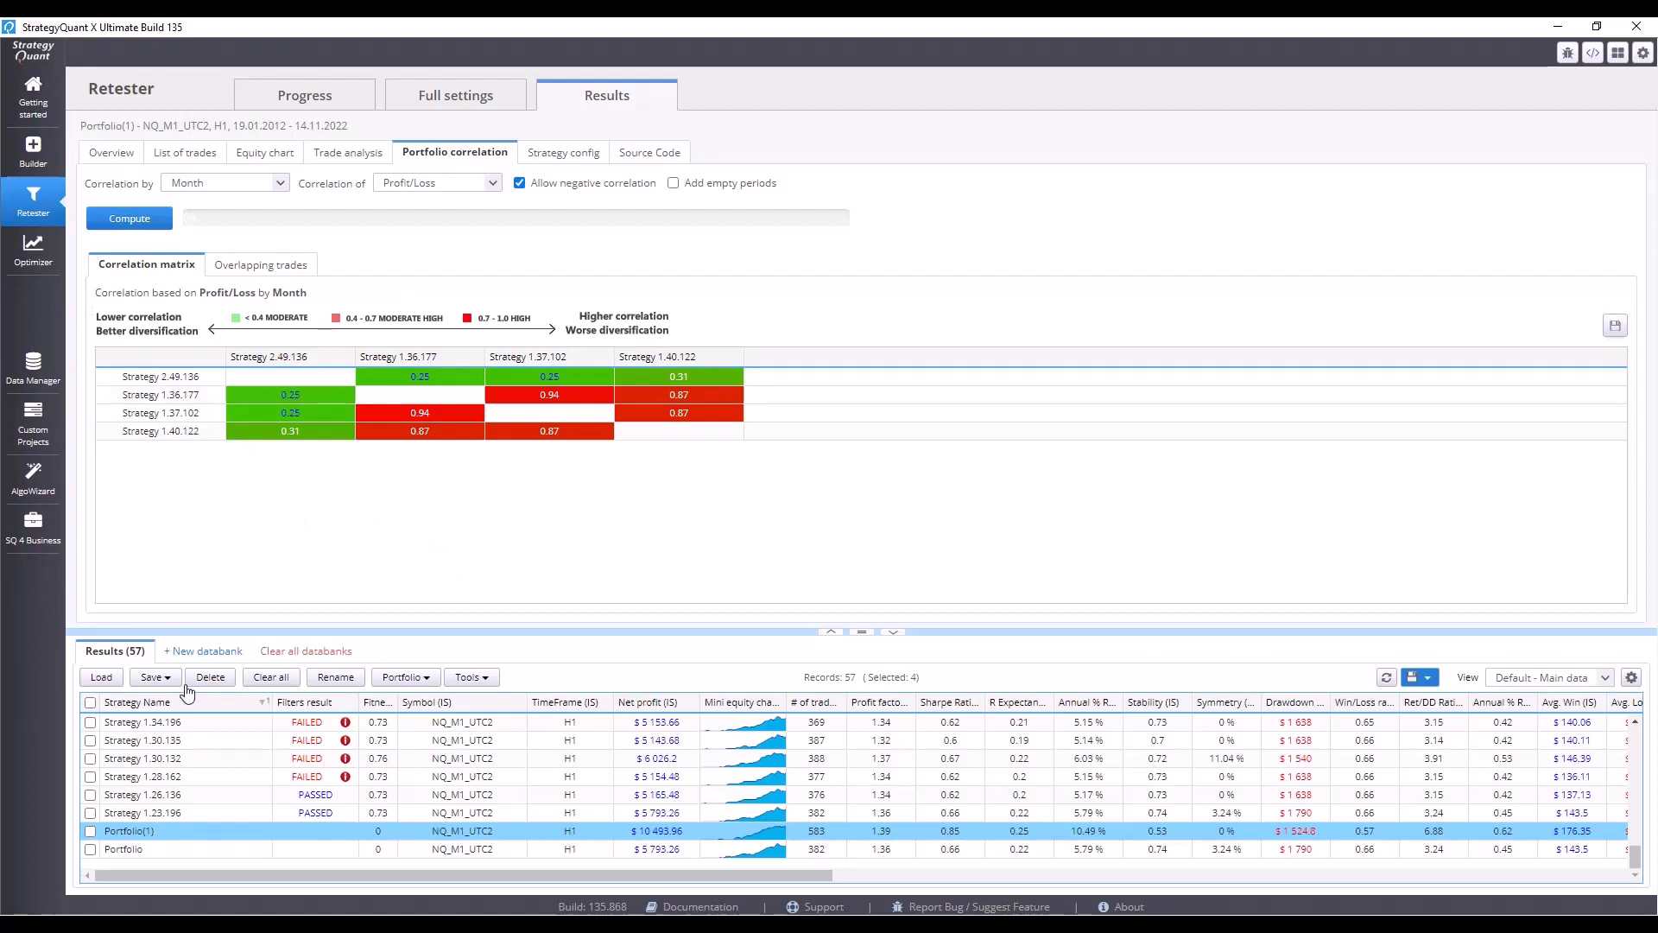
Review the overview statistics of Strategies 1.37.102, 1.36.177 and 1.40.122 in the results list.
scroll(341, 850, "up", 1)
scroll(340, 849, "up", 3)
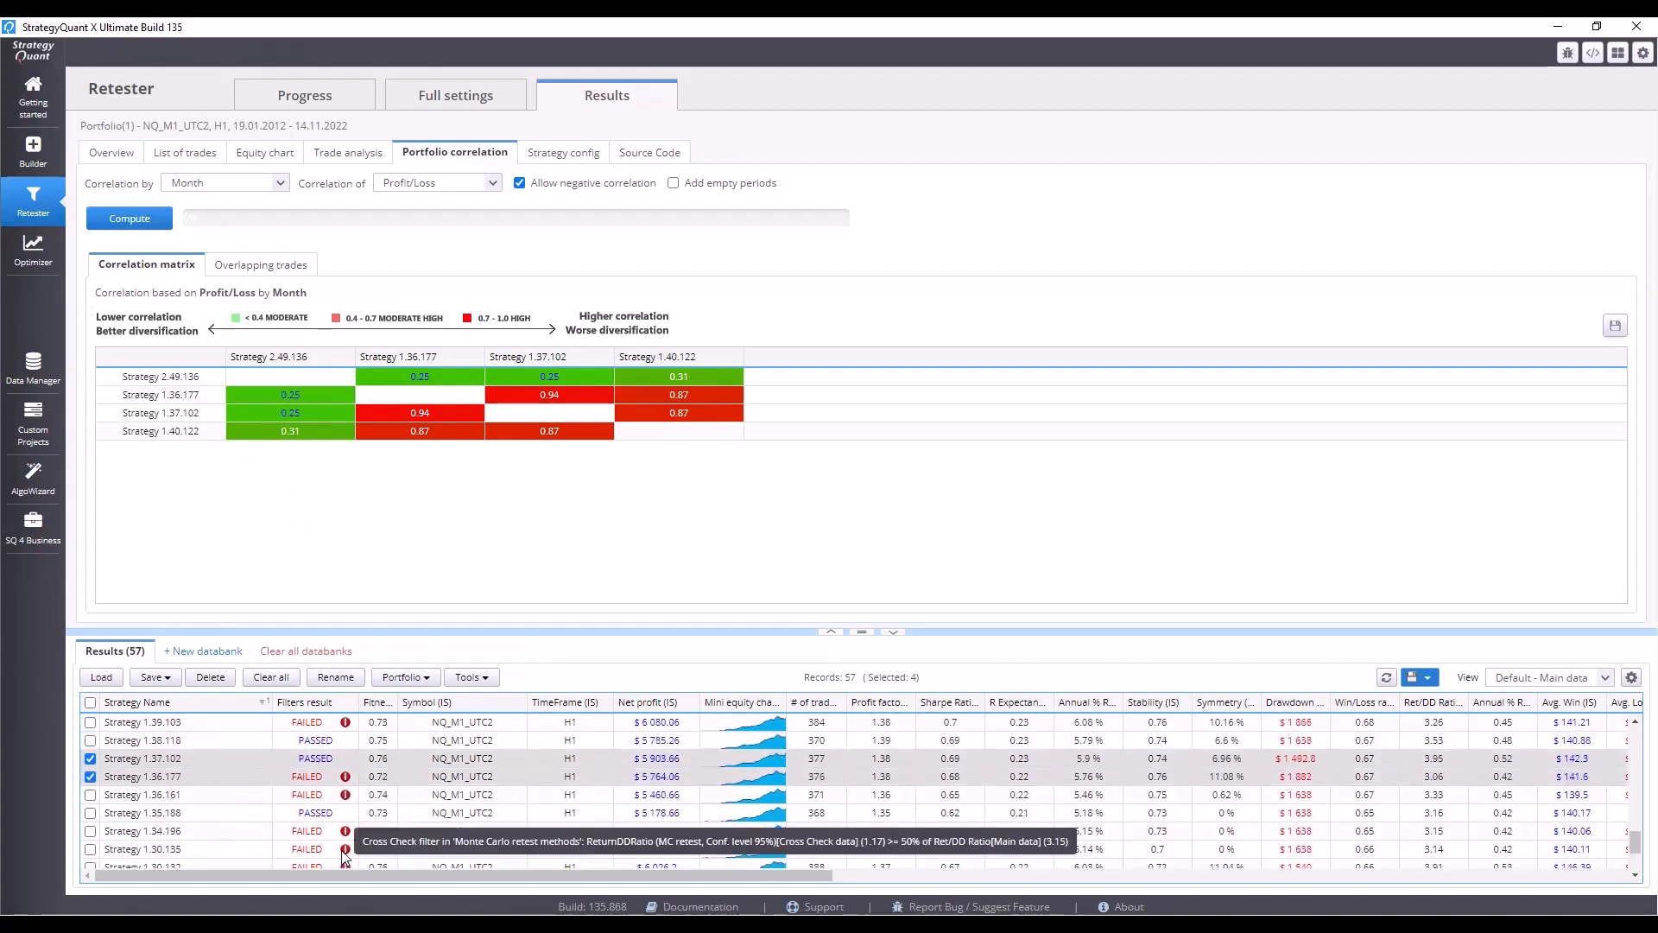
left_click(184, 831)
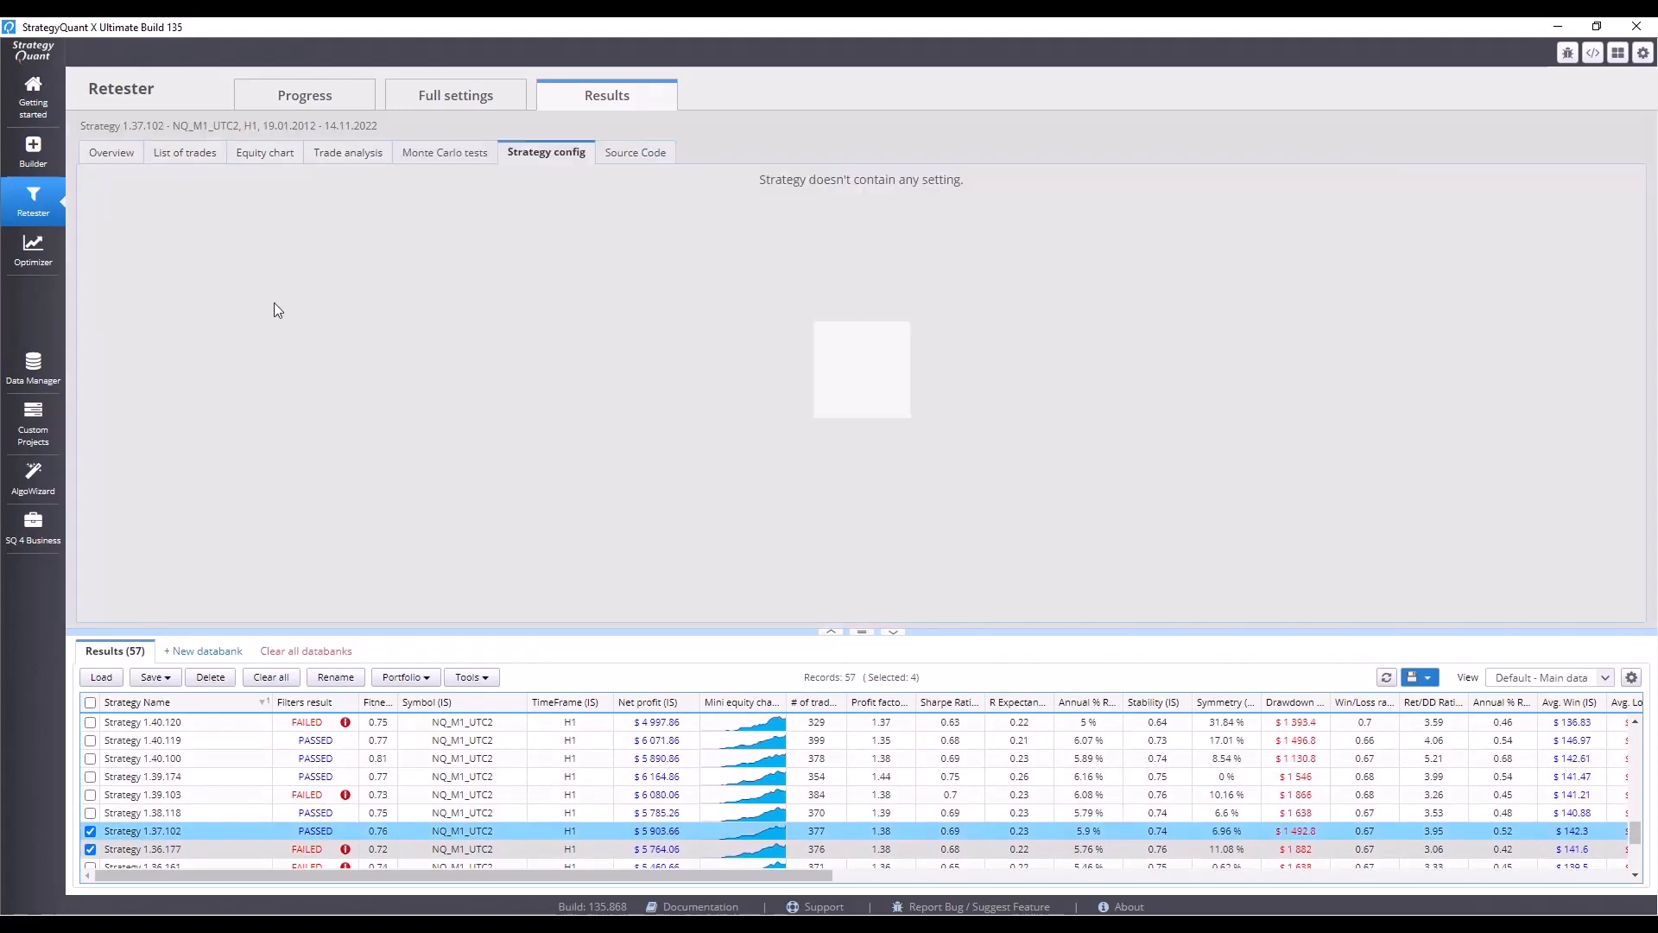
left_click(103, 159)
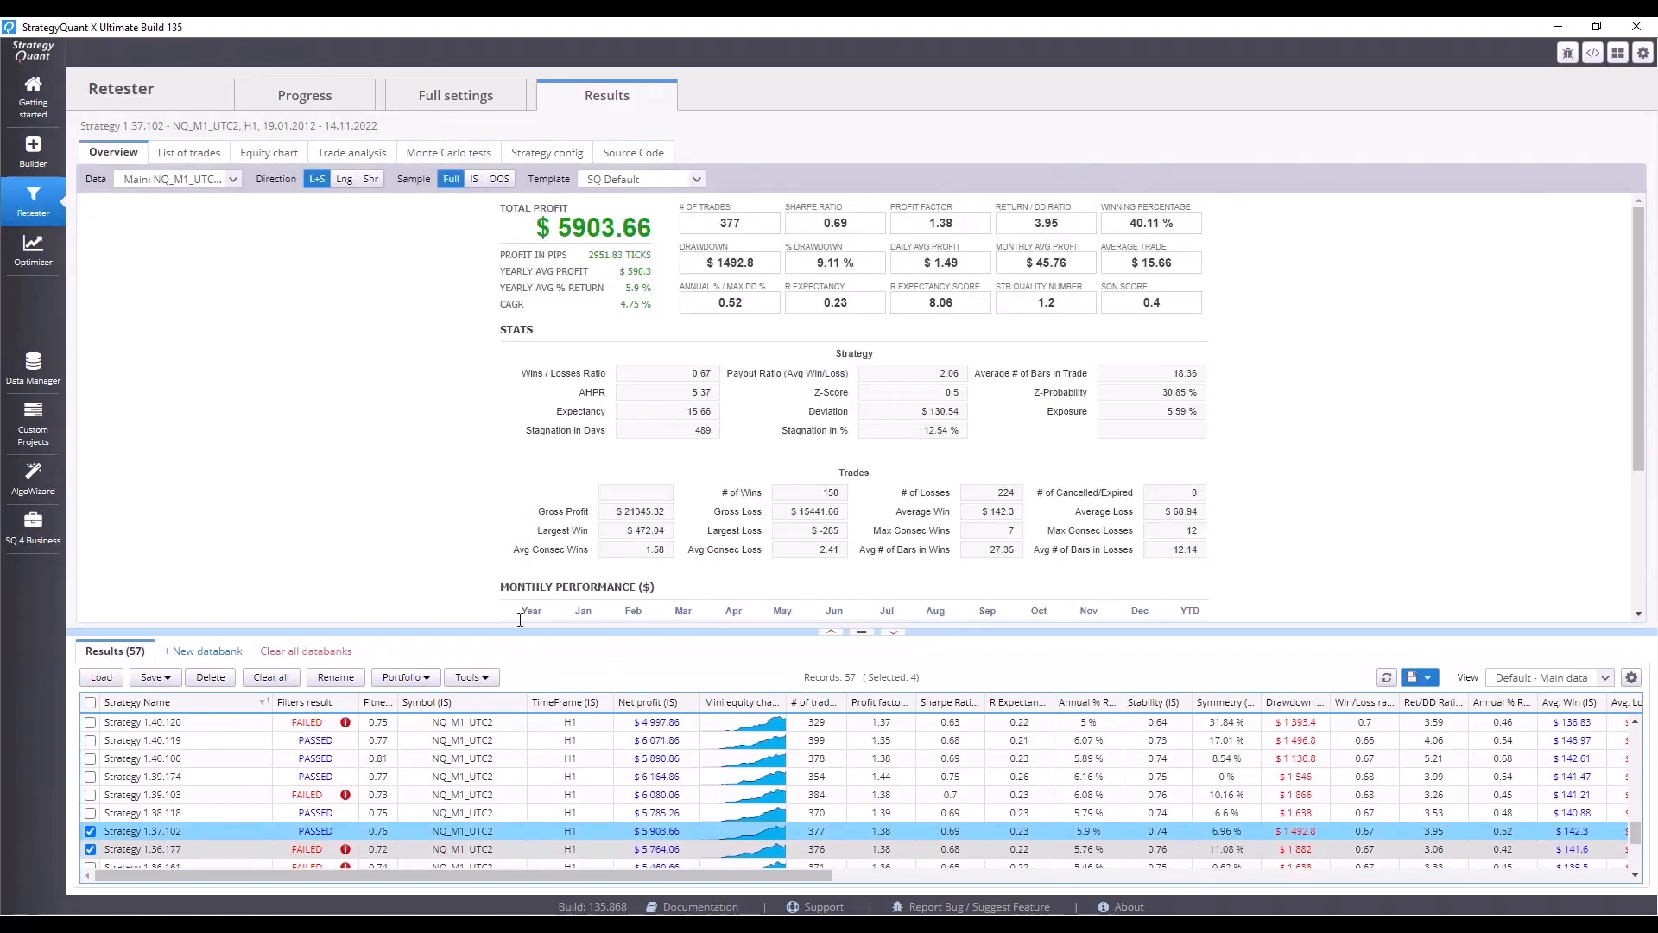
left_click(175, 849)
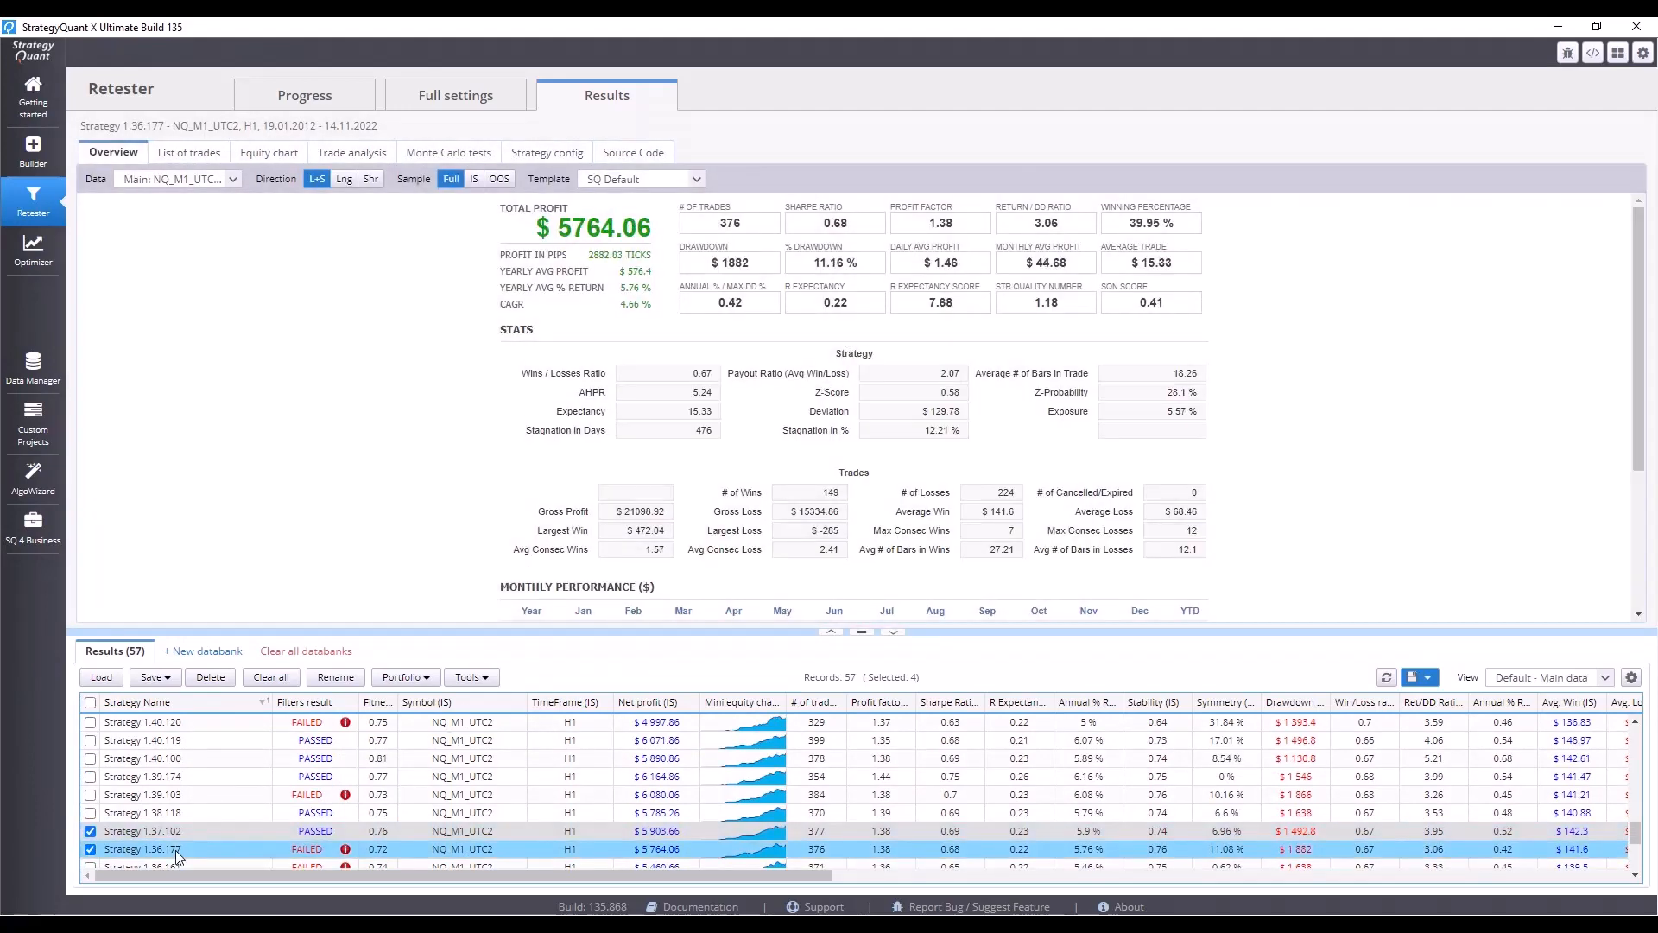
scroll(206, 803, "up", 1)
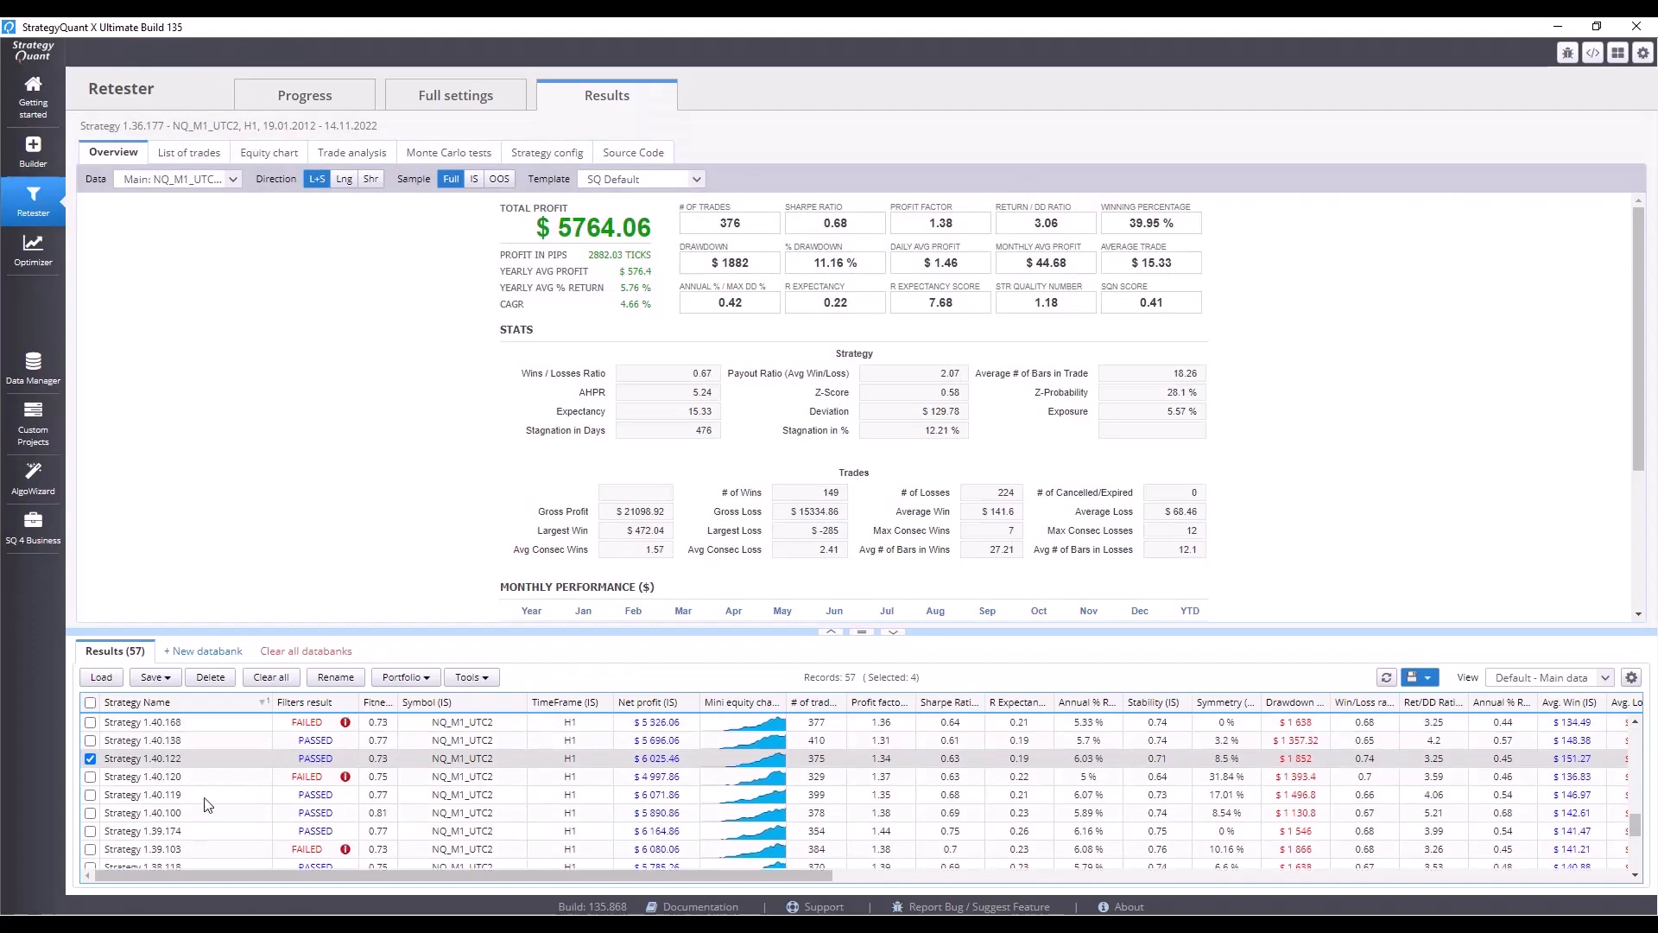
left_click(225, 756)
scroll(224, 761, "up", 1)
scroll(224, 758, "up", 2)
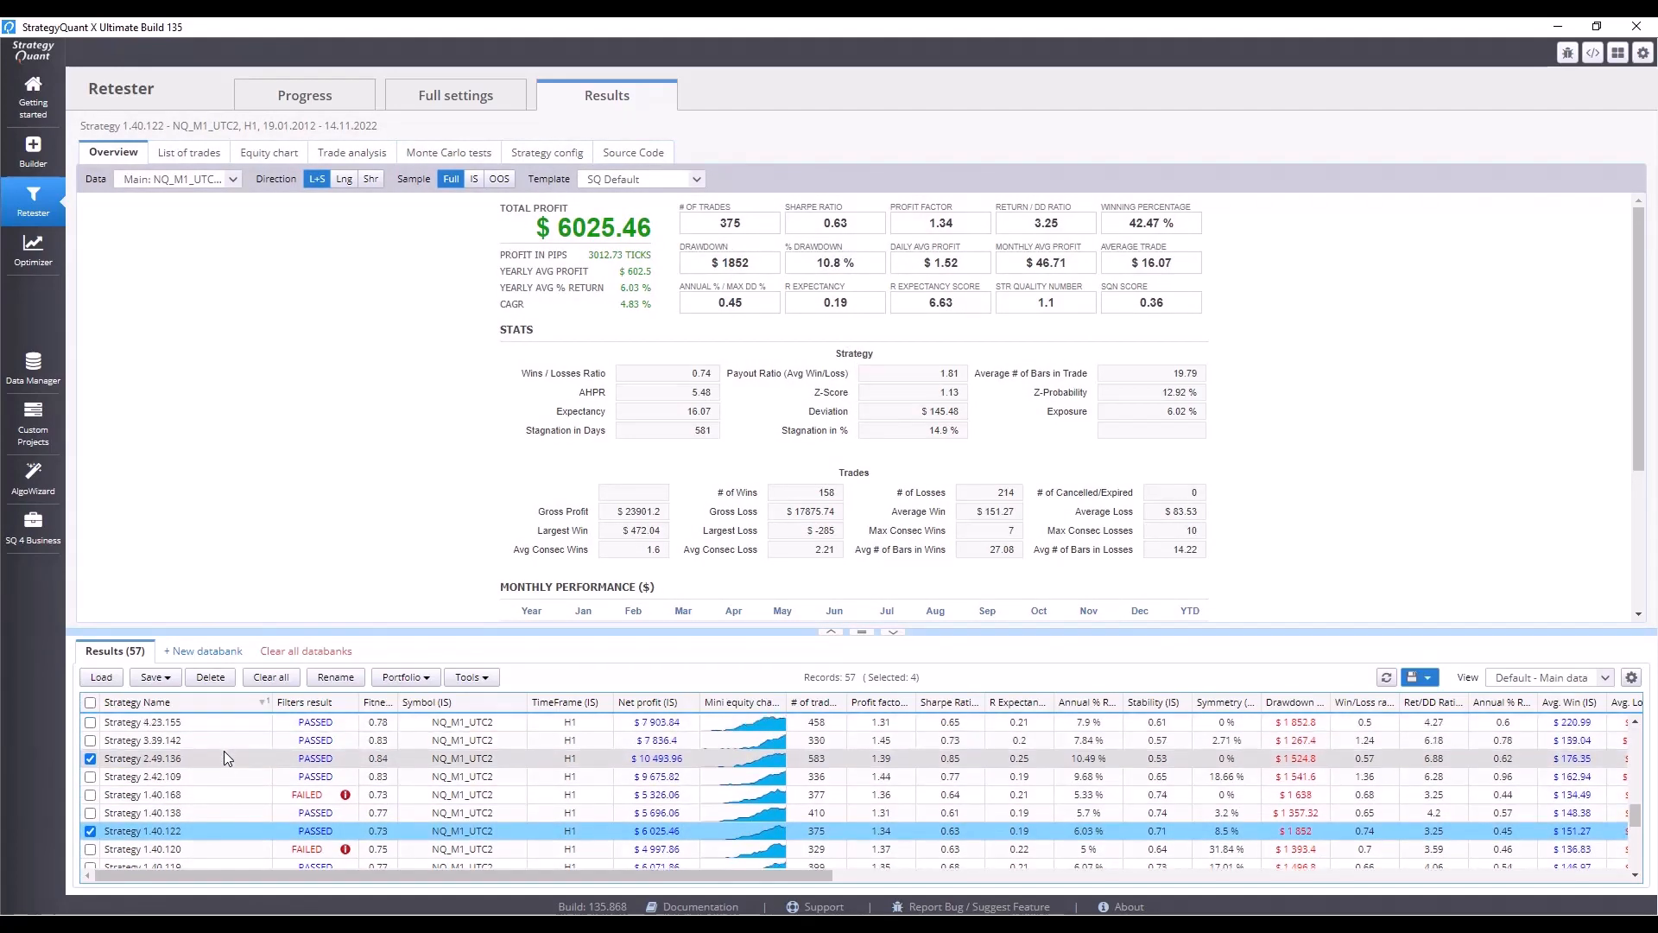
left_click(232, 810)
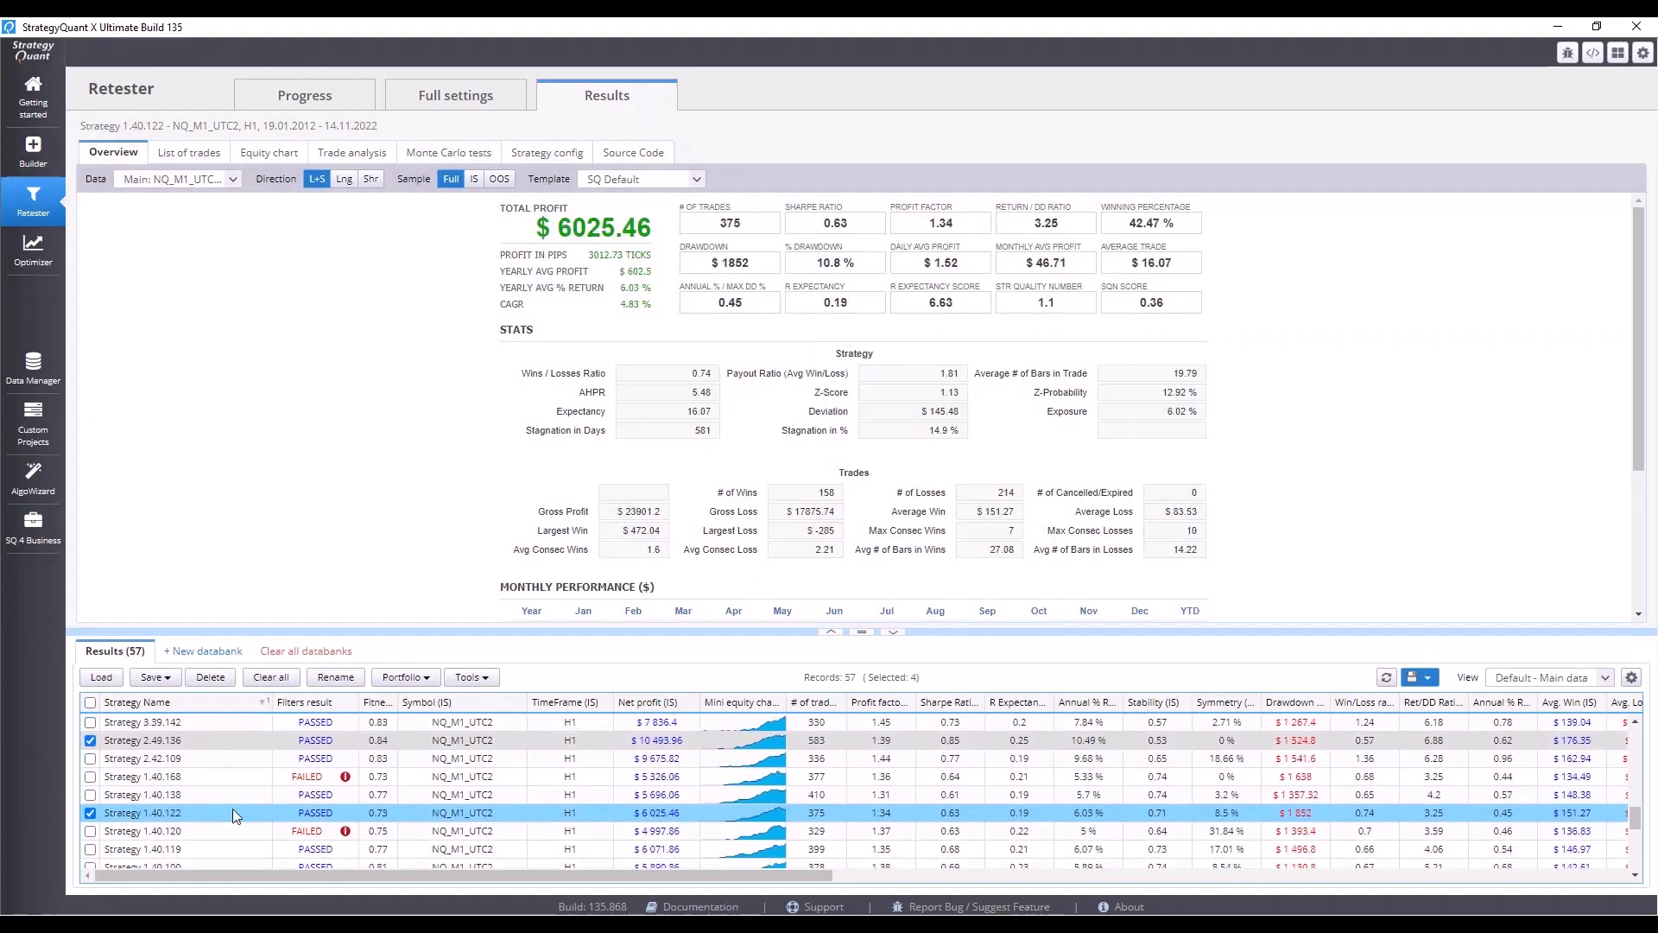
scroll(233, 815, "down", 2)
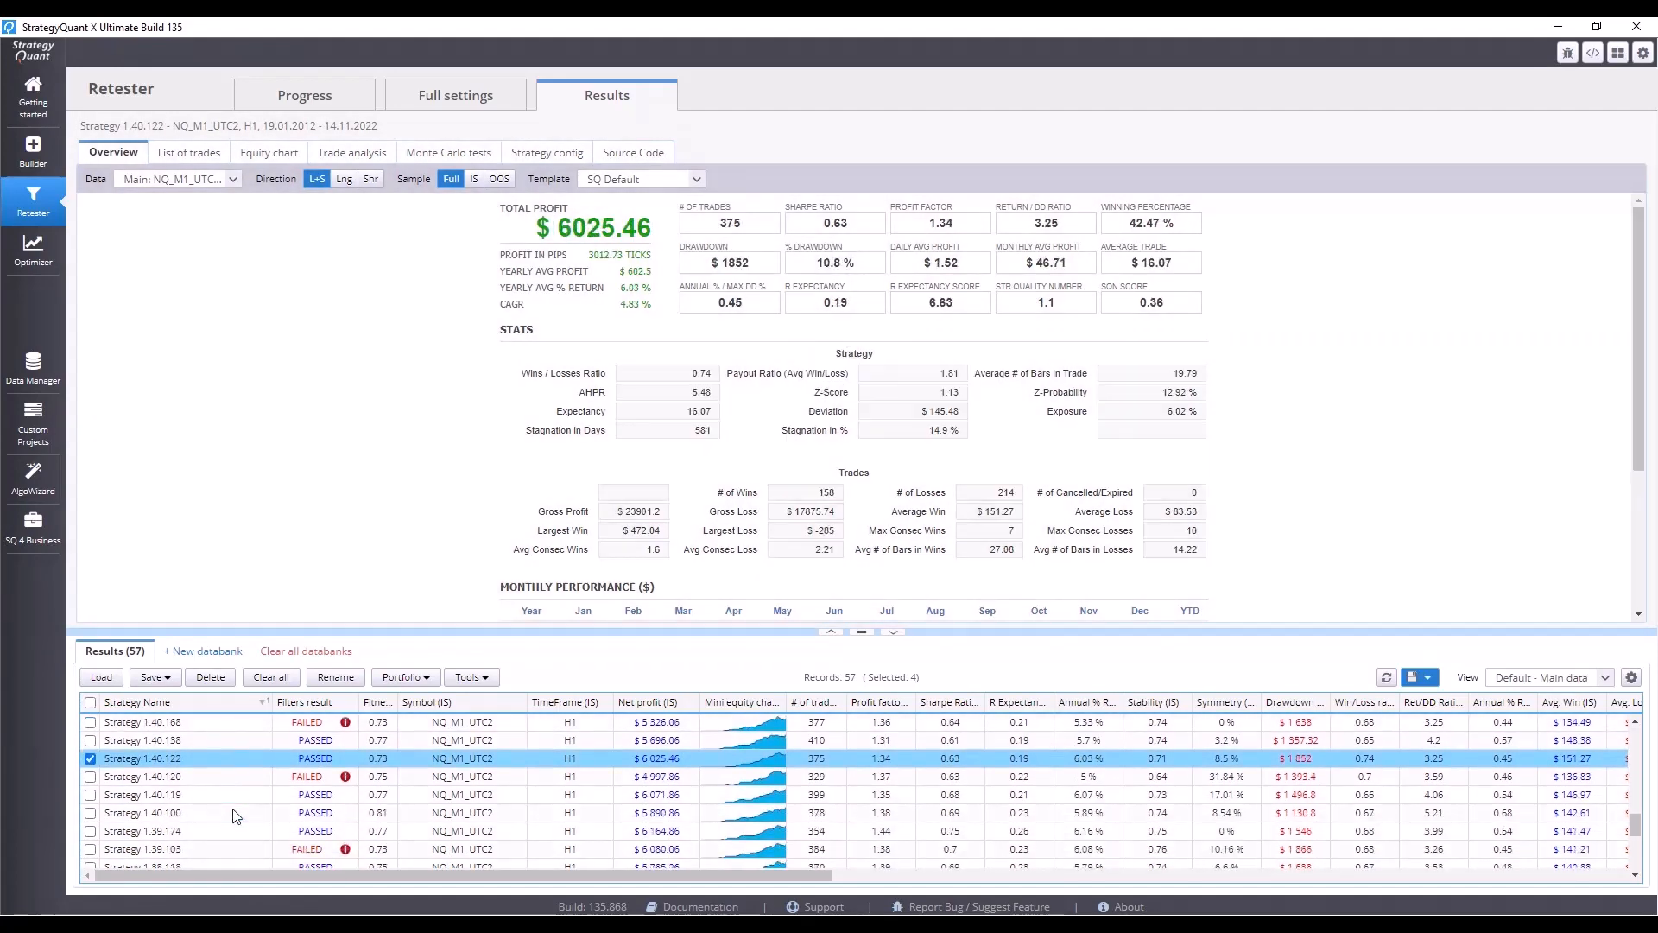
left_click(231, 831)
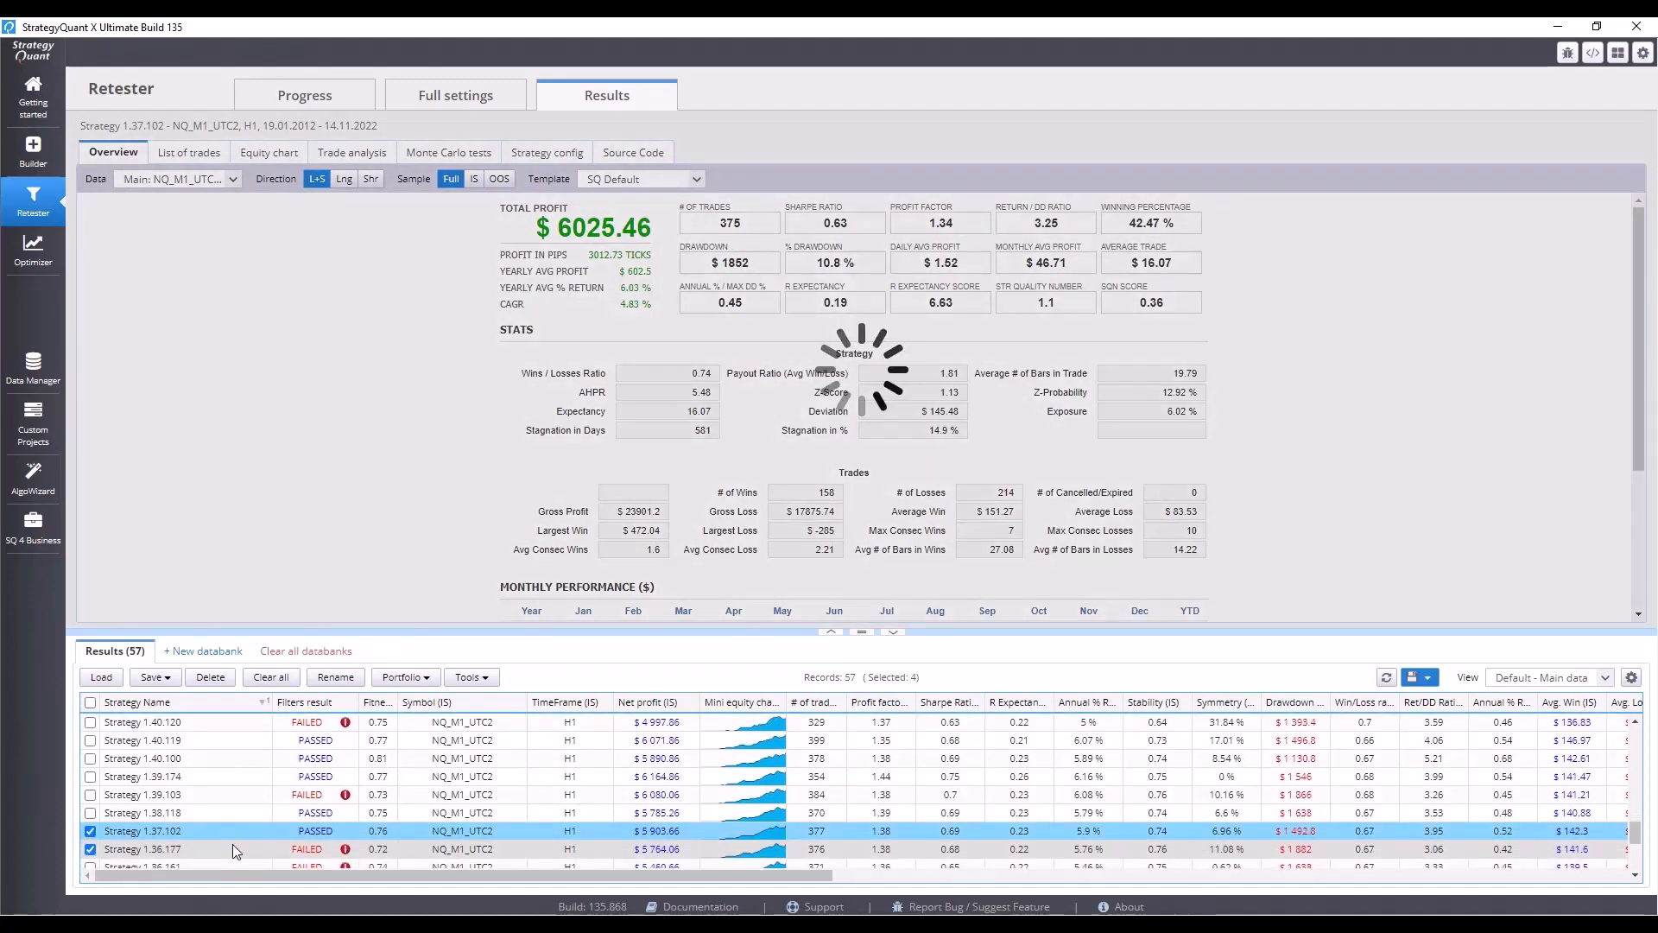
Uncheck Strategies 1.36.177 and 1.40.122, keeping only Strategies 2.49.136 and 1.37.102 checked.
left_click(230, 862)
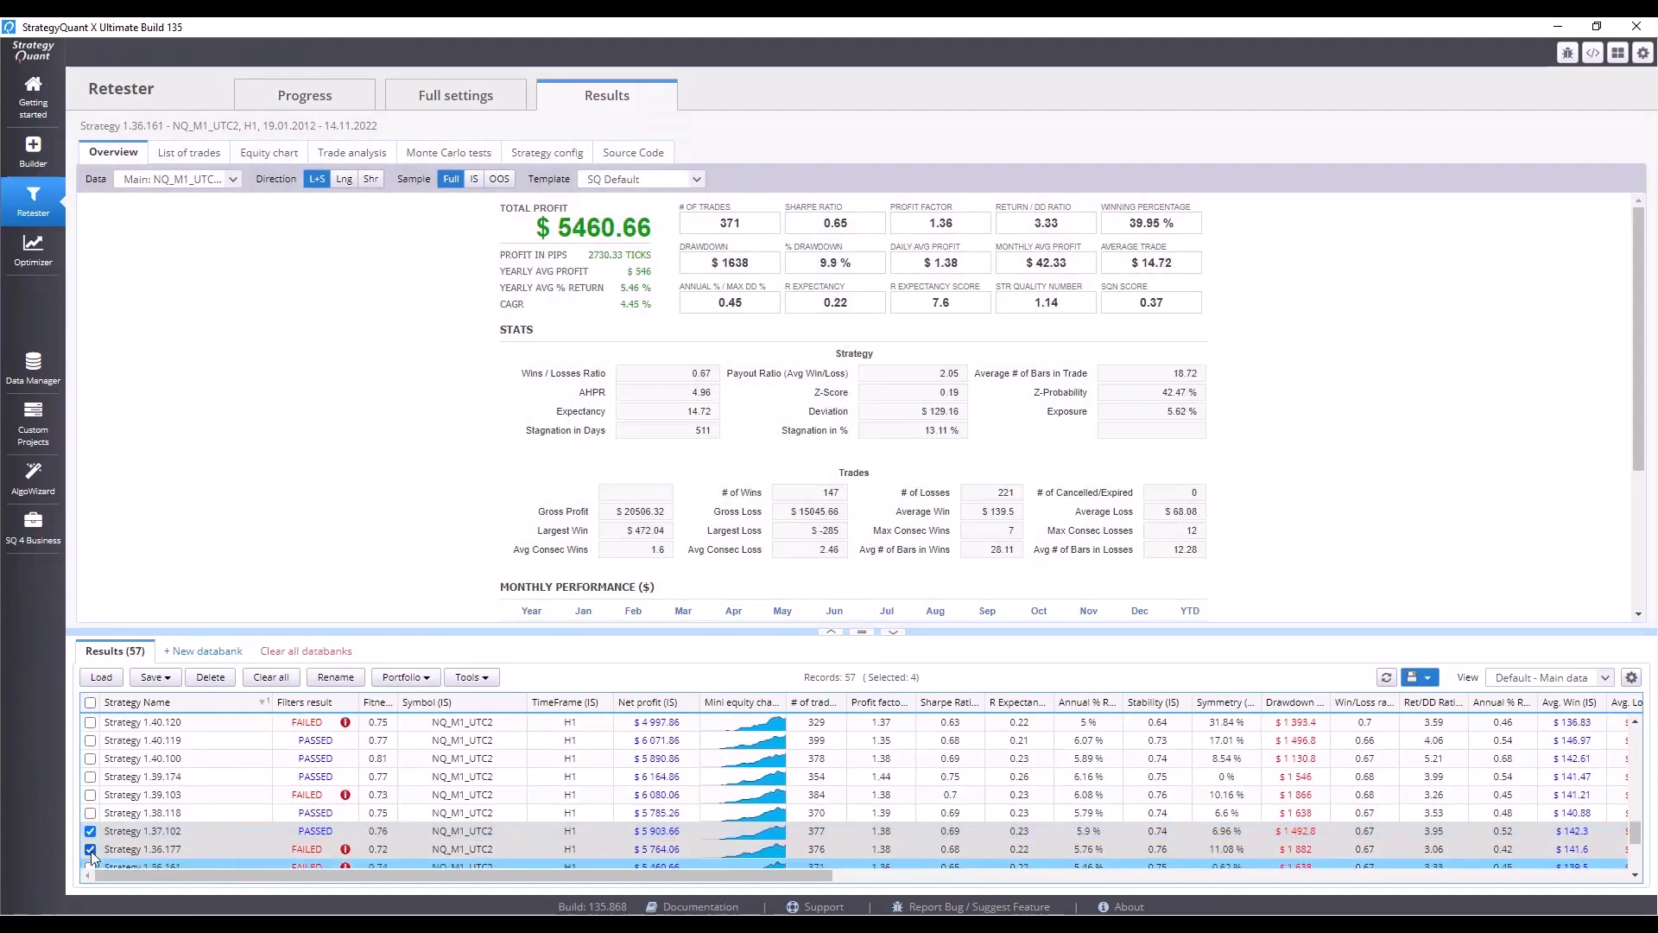
scroll(116, 830, "up", 2)
scroll(117, 795, "up", 2)
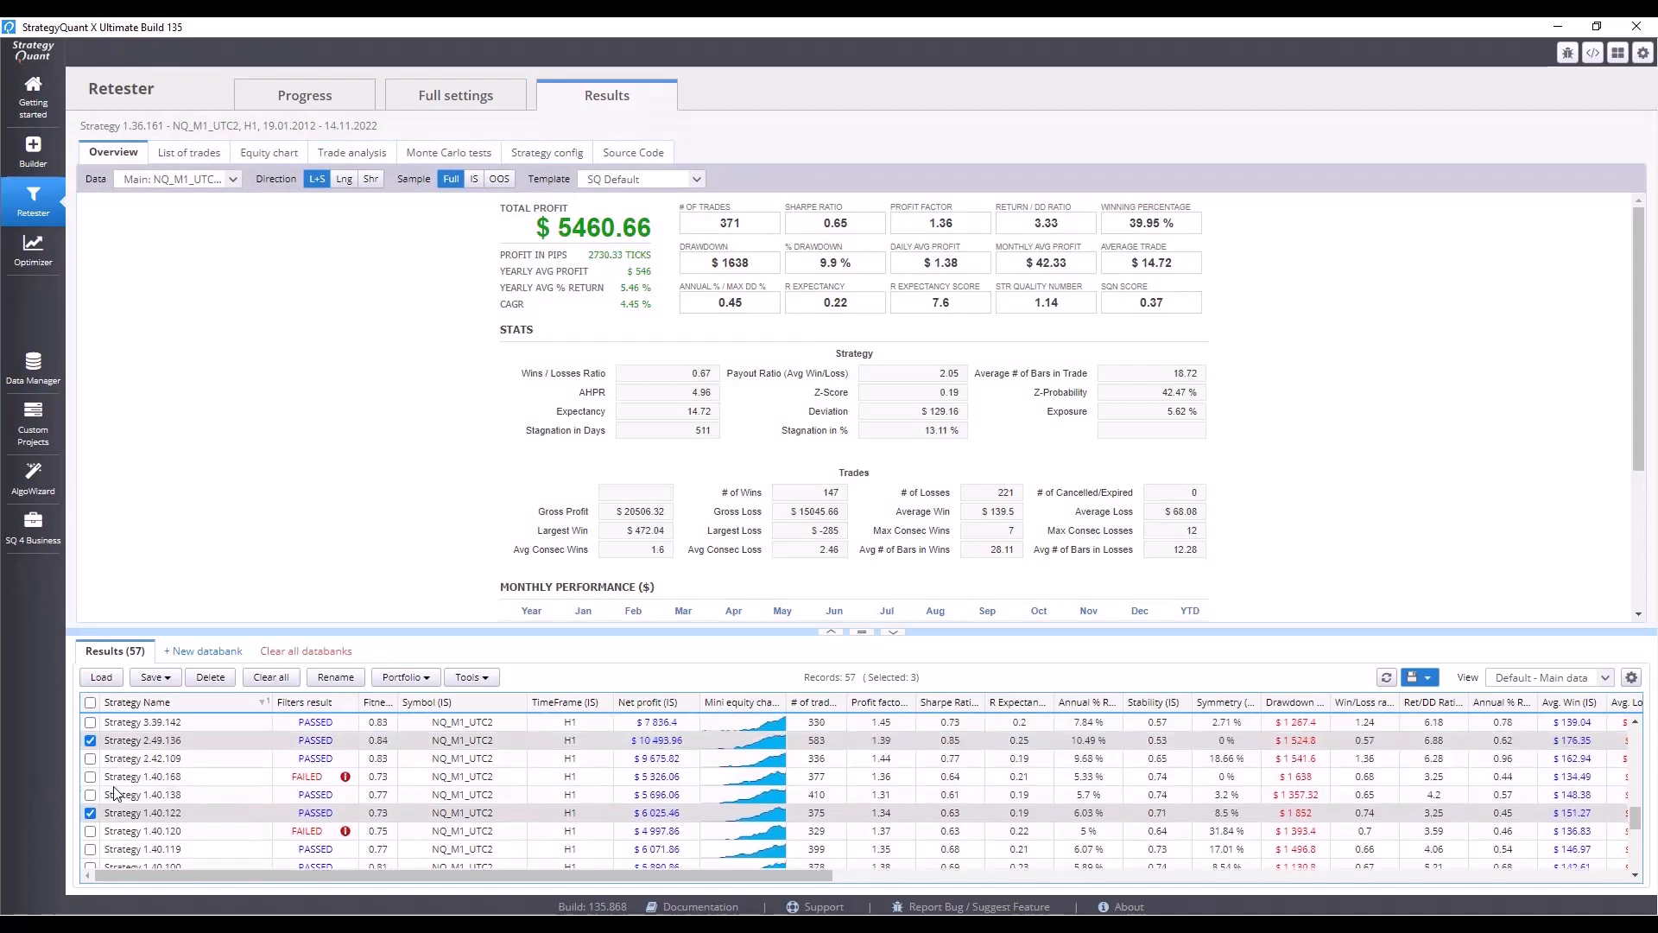
left_click(89, 812)
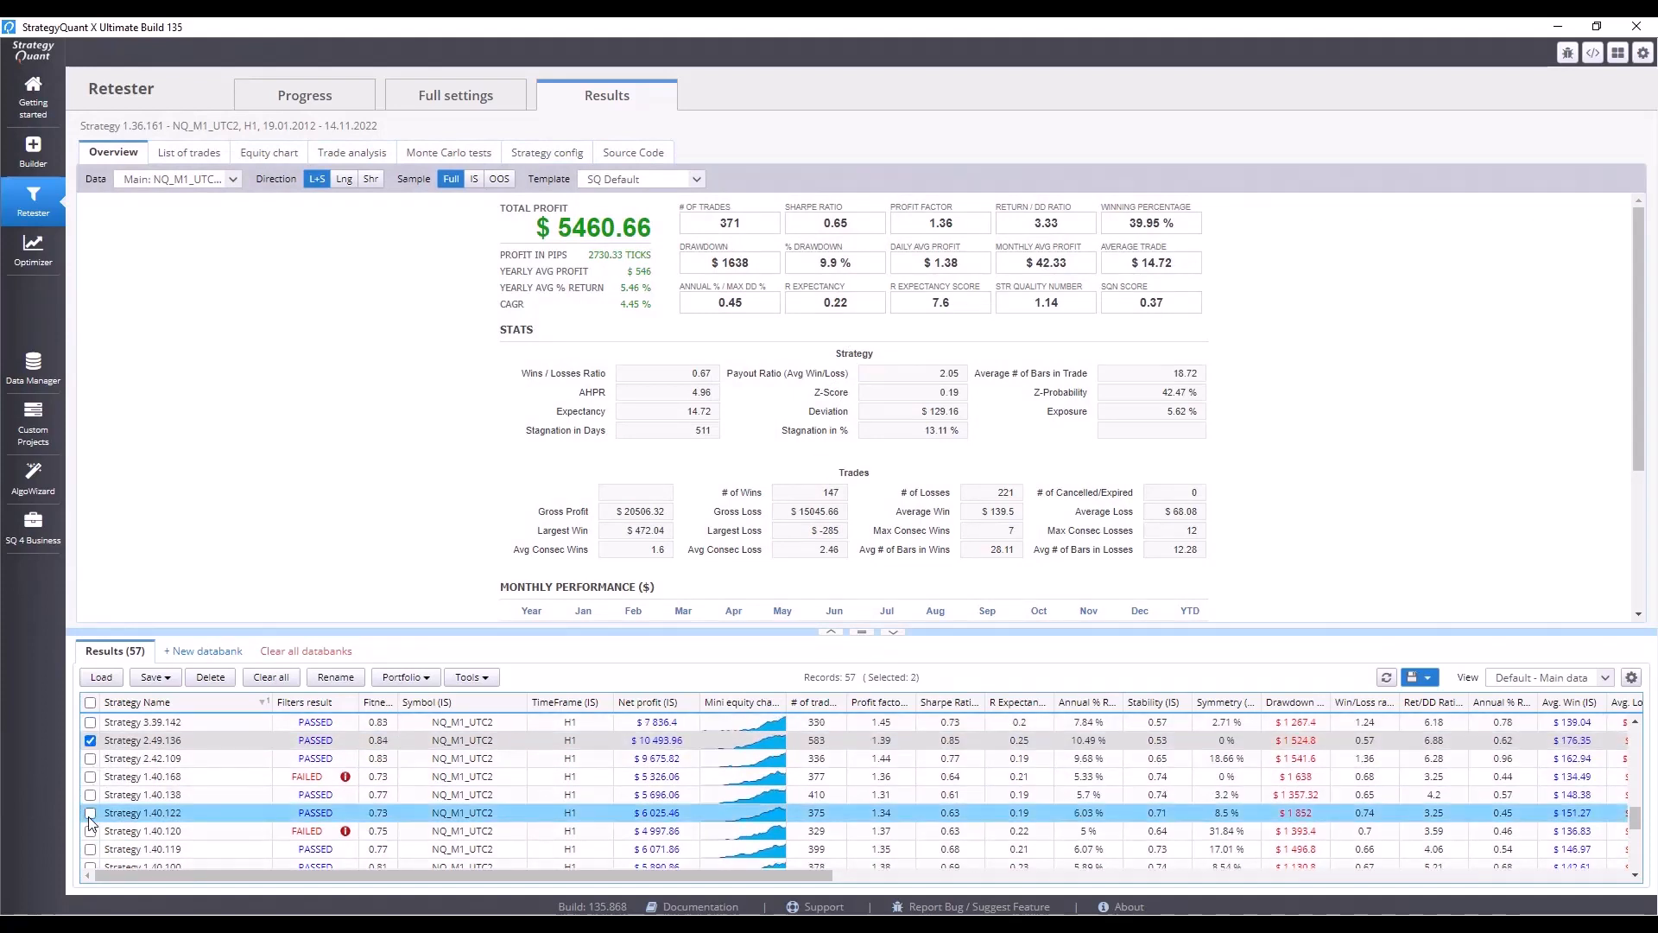
Merge the two checked strategies into a simulated portfolio named Portfolio saved to the Results databank.
left_click(411, 678)
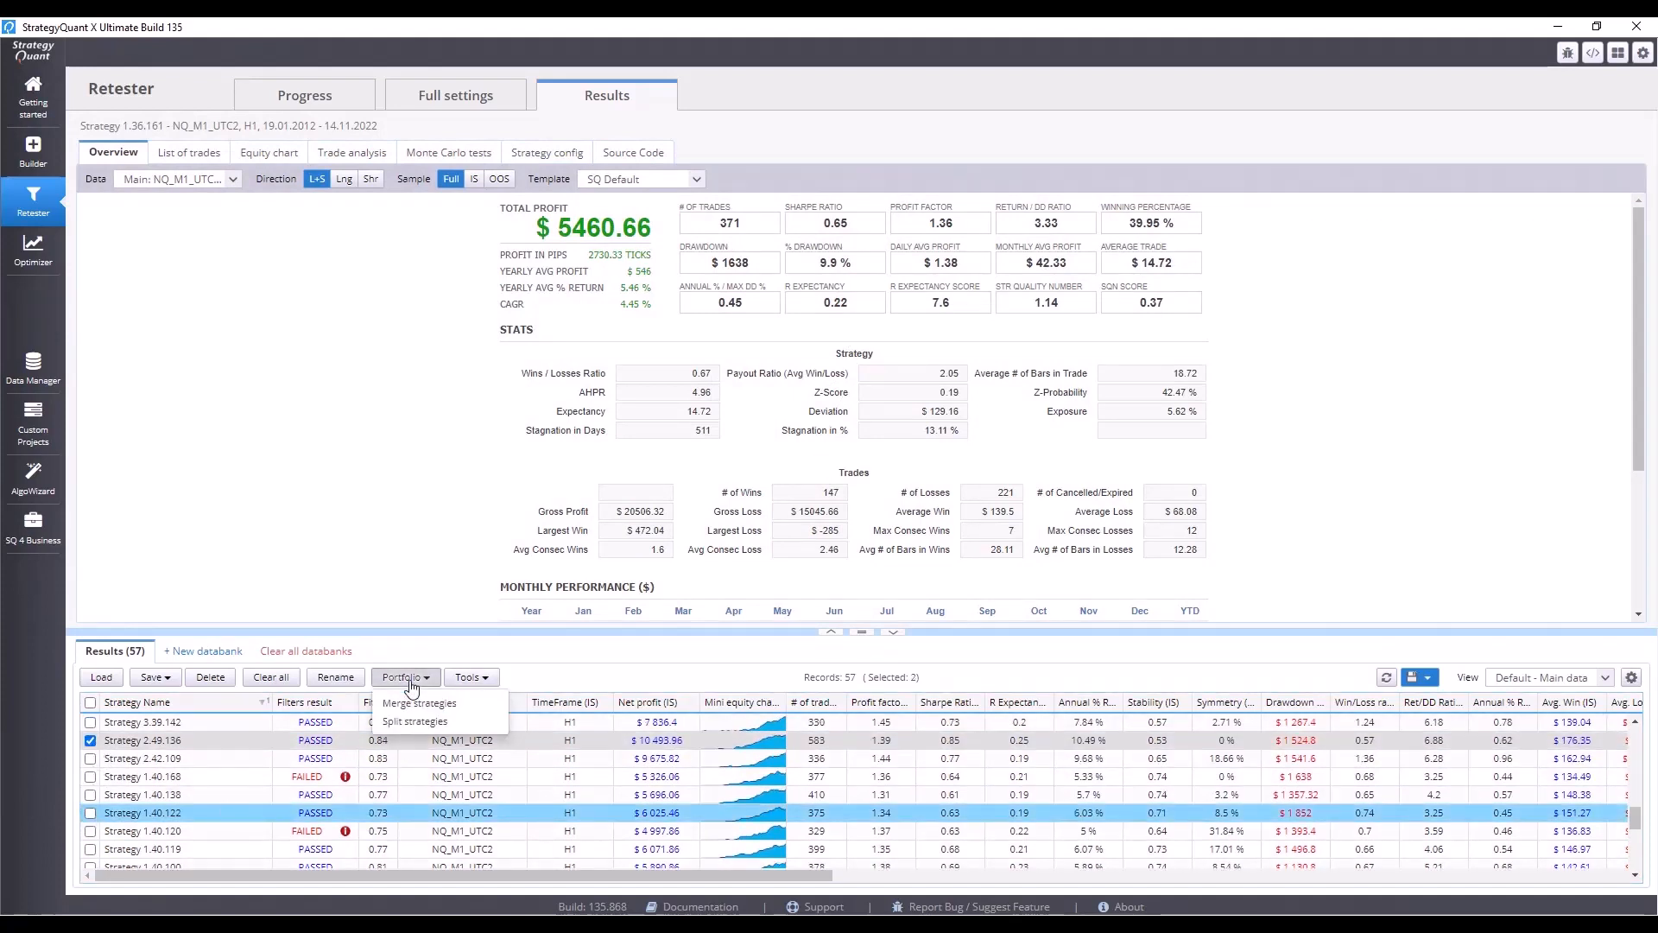
left_click(413, 721)
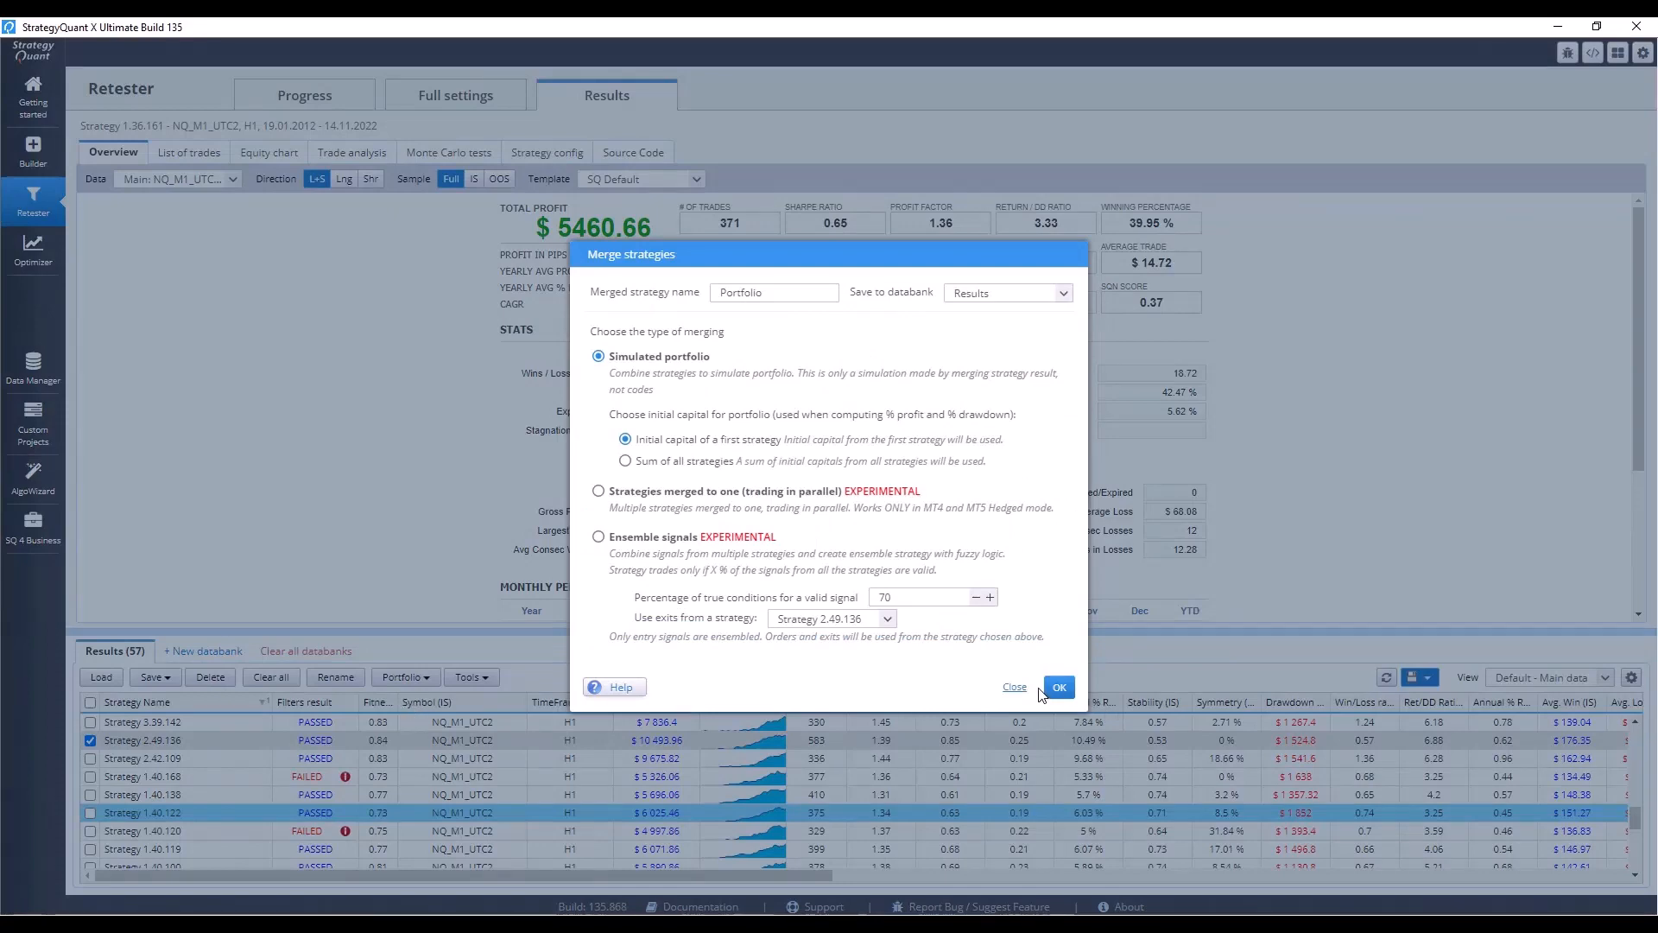
left_click(1056, 689)
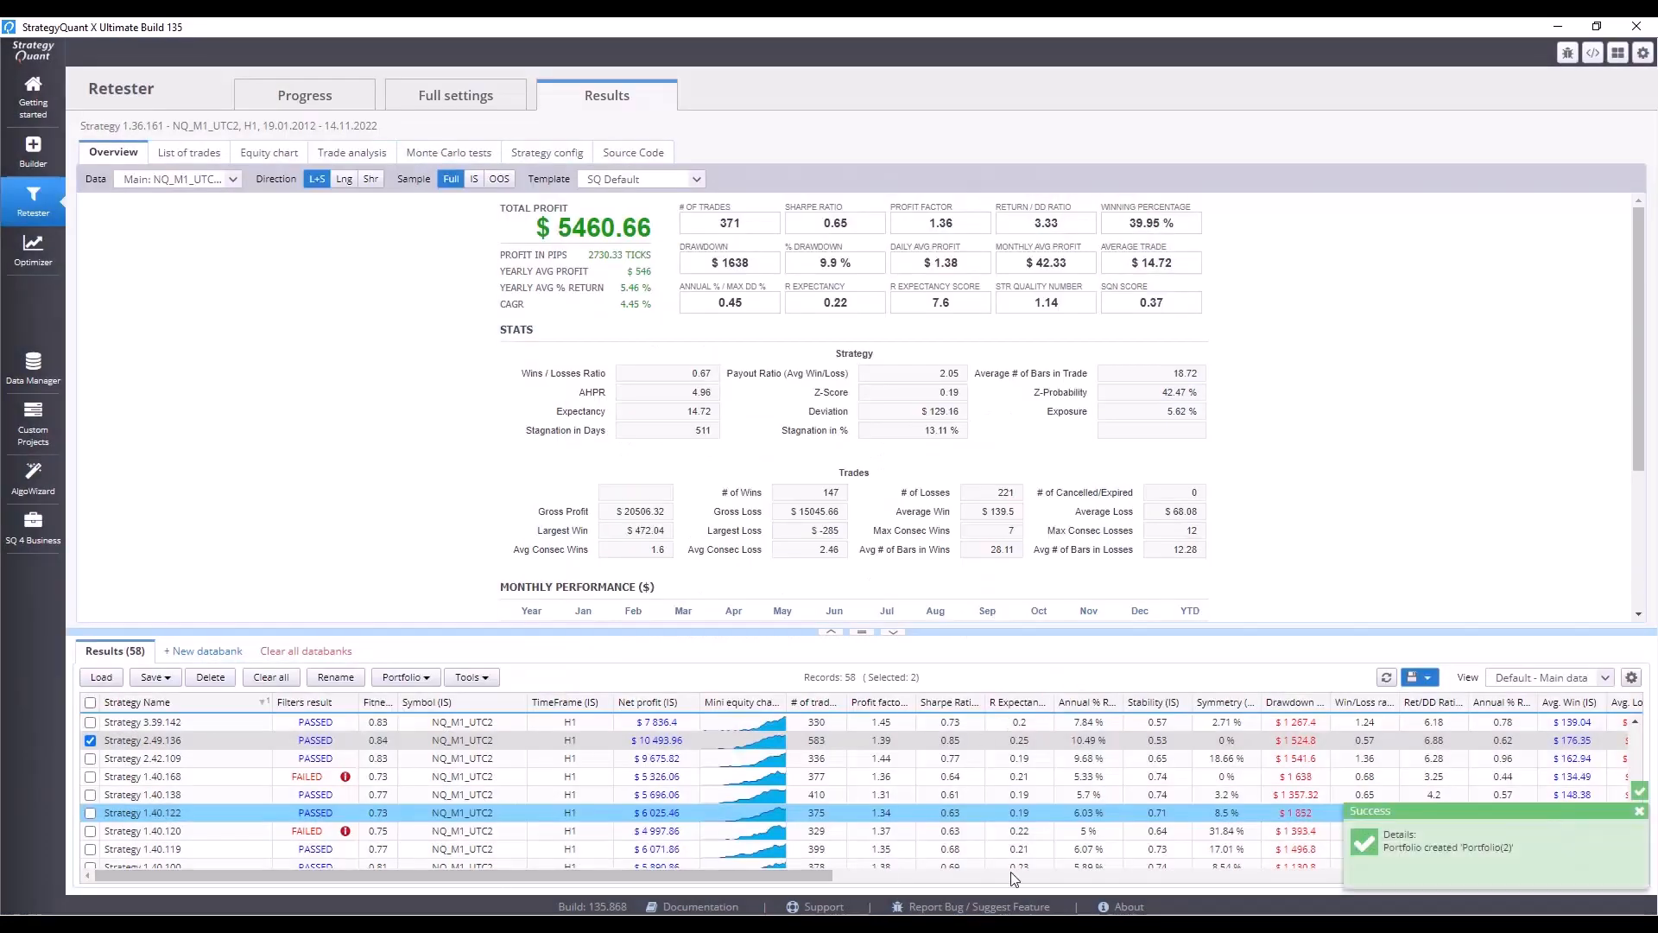
Open the new Portfolio(2) and compute its portfolio correlation matrix.
scroll(864, 850, "down", 3)
scroll(864, 851, "down", 4)
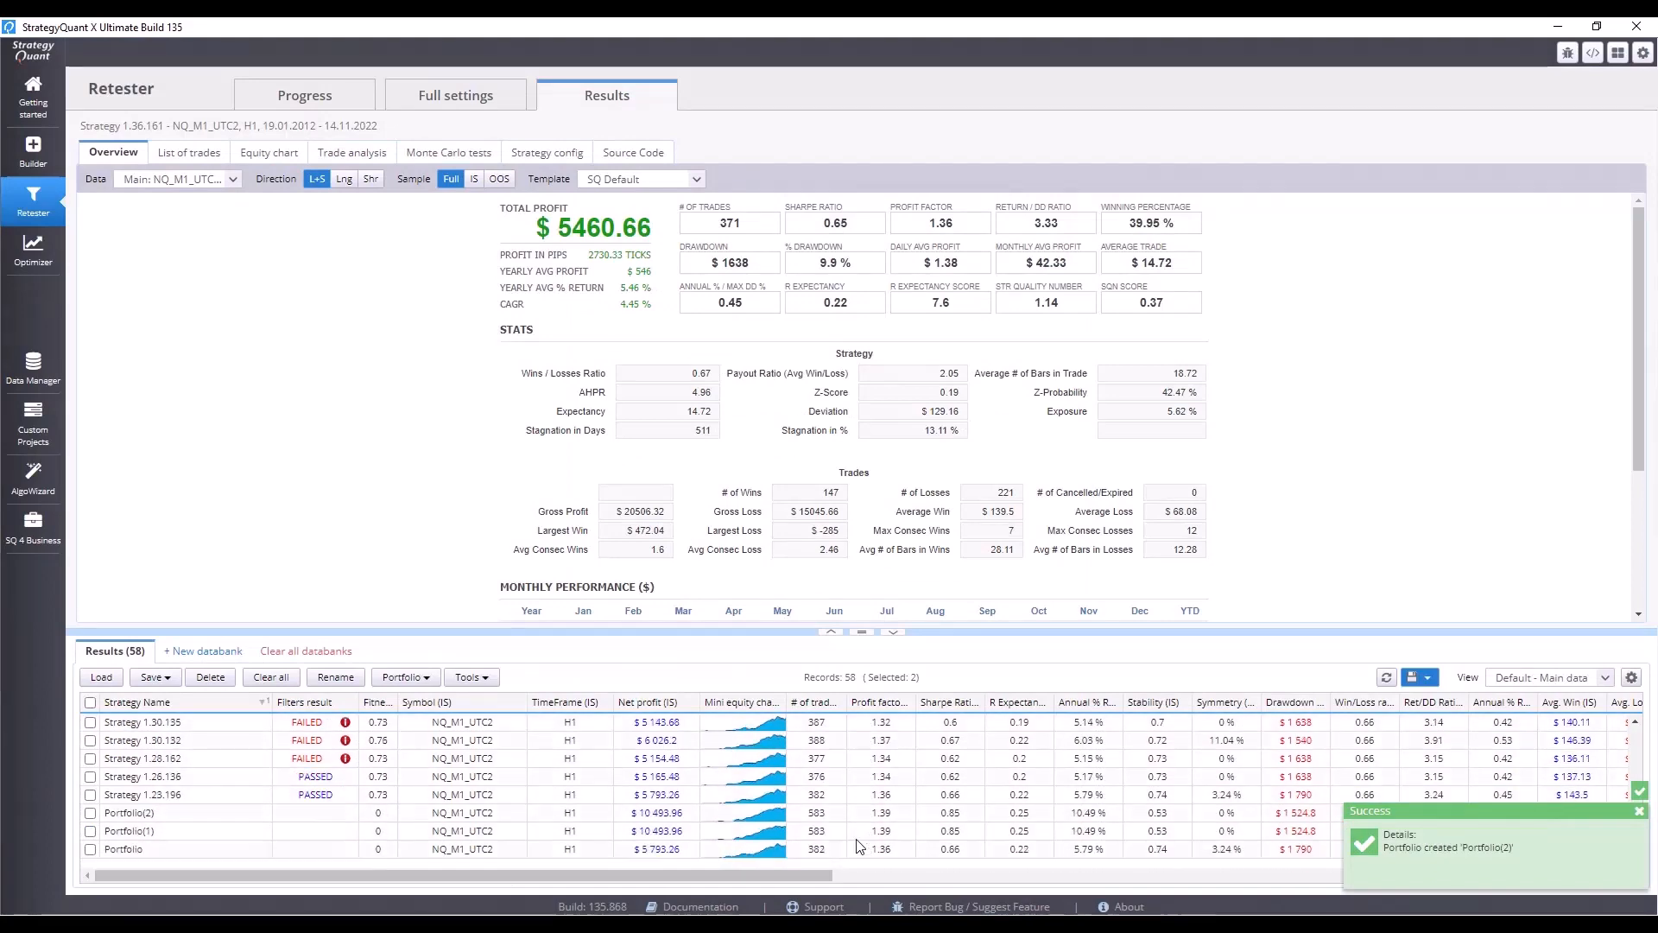
left_click(270, 813)
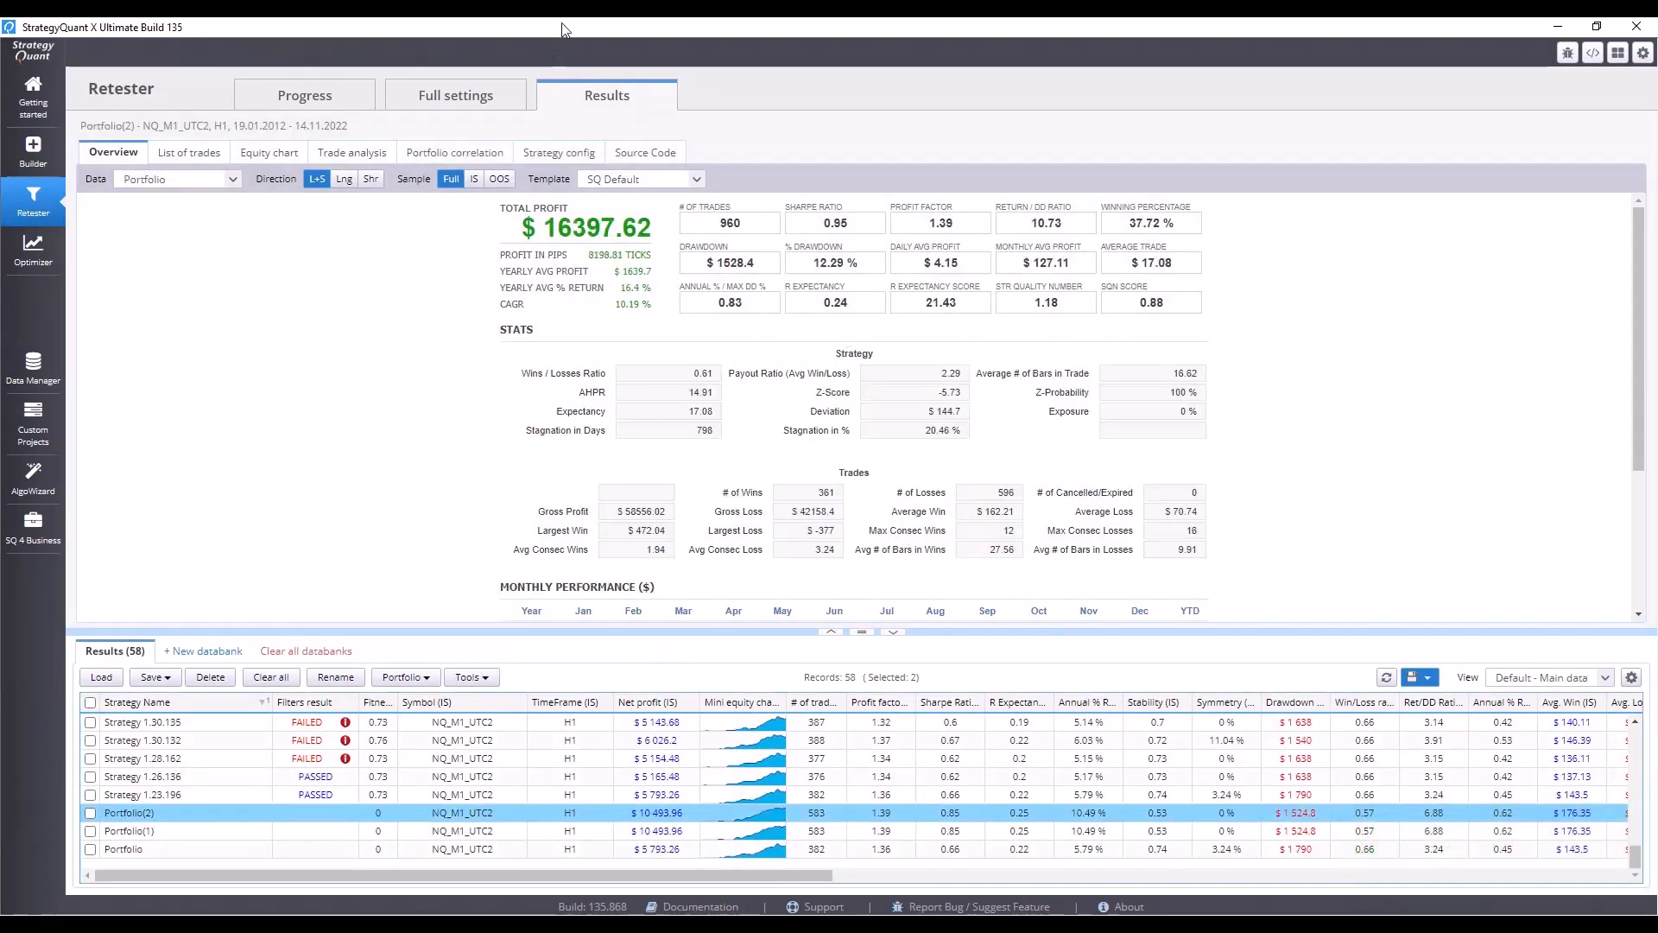
left_click(452, 155)
left_click(131, 220)
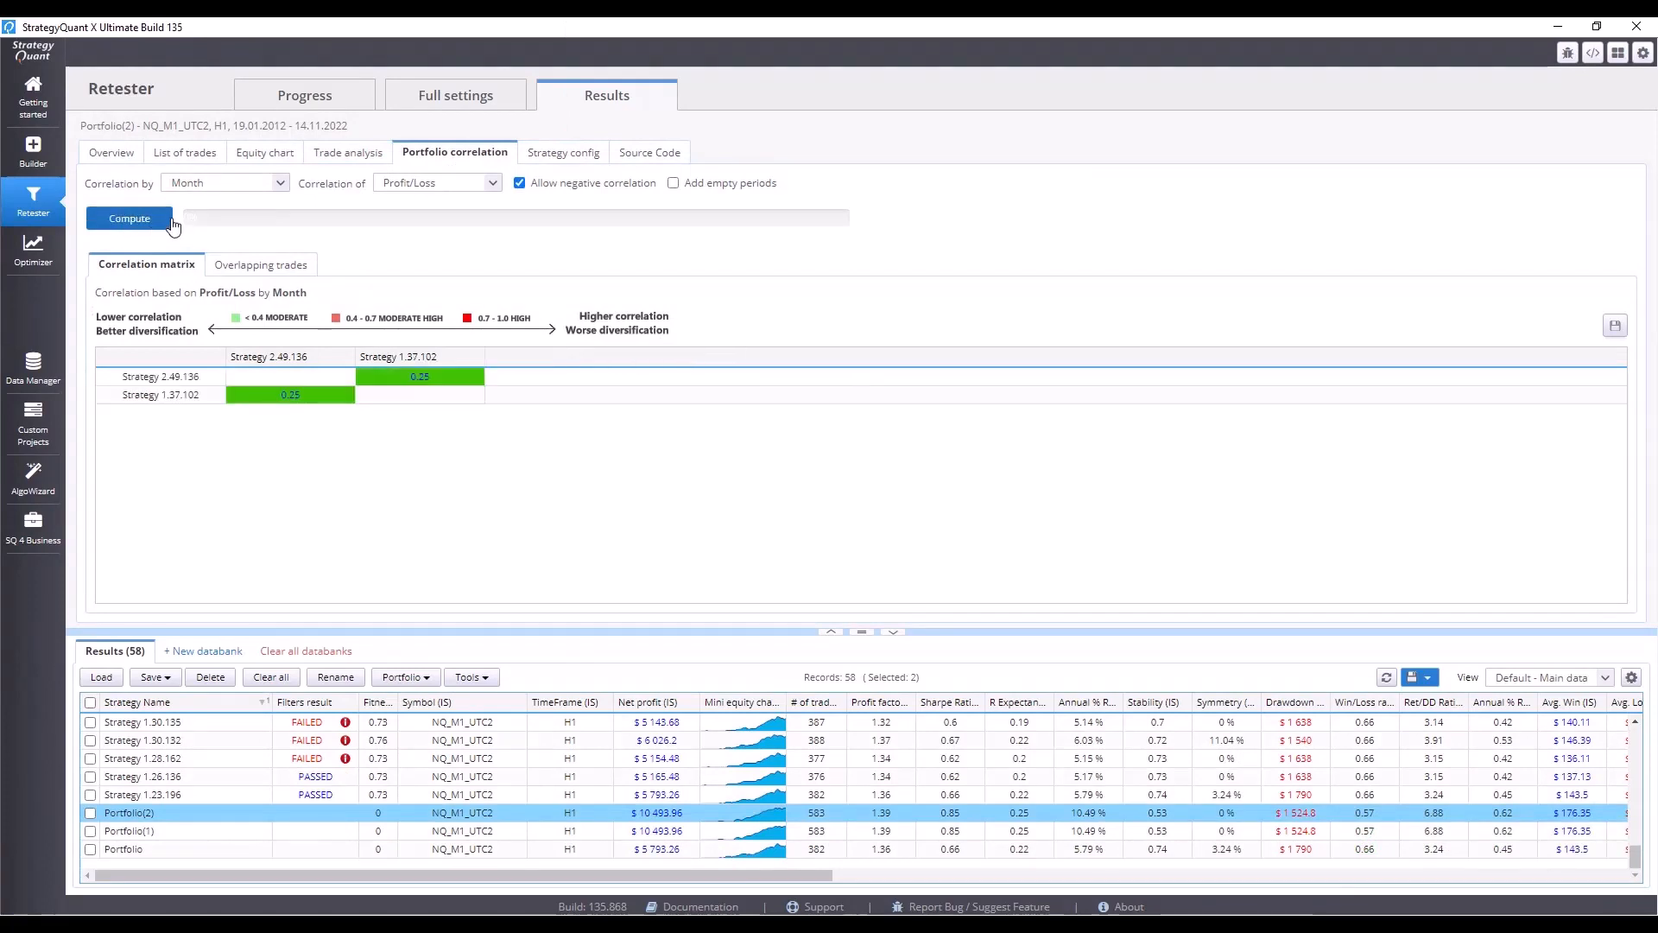
Review Portfolio(2)'s equity chart, overview statistics and monthly performance table.
left_click(268, 154)
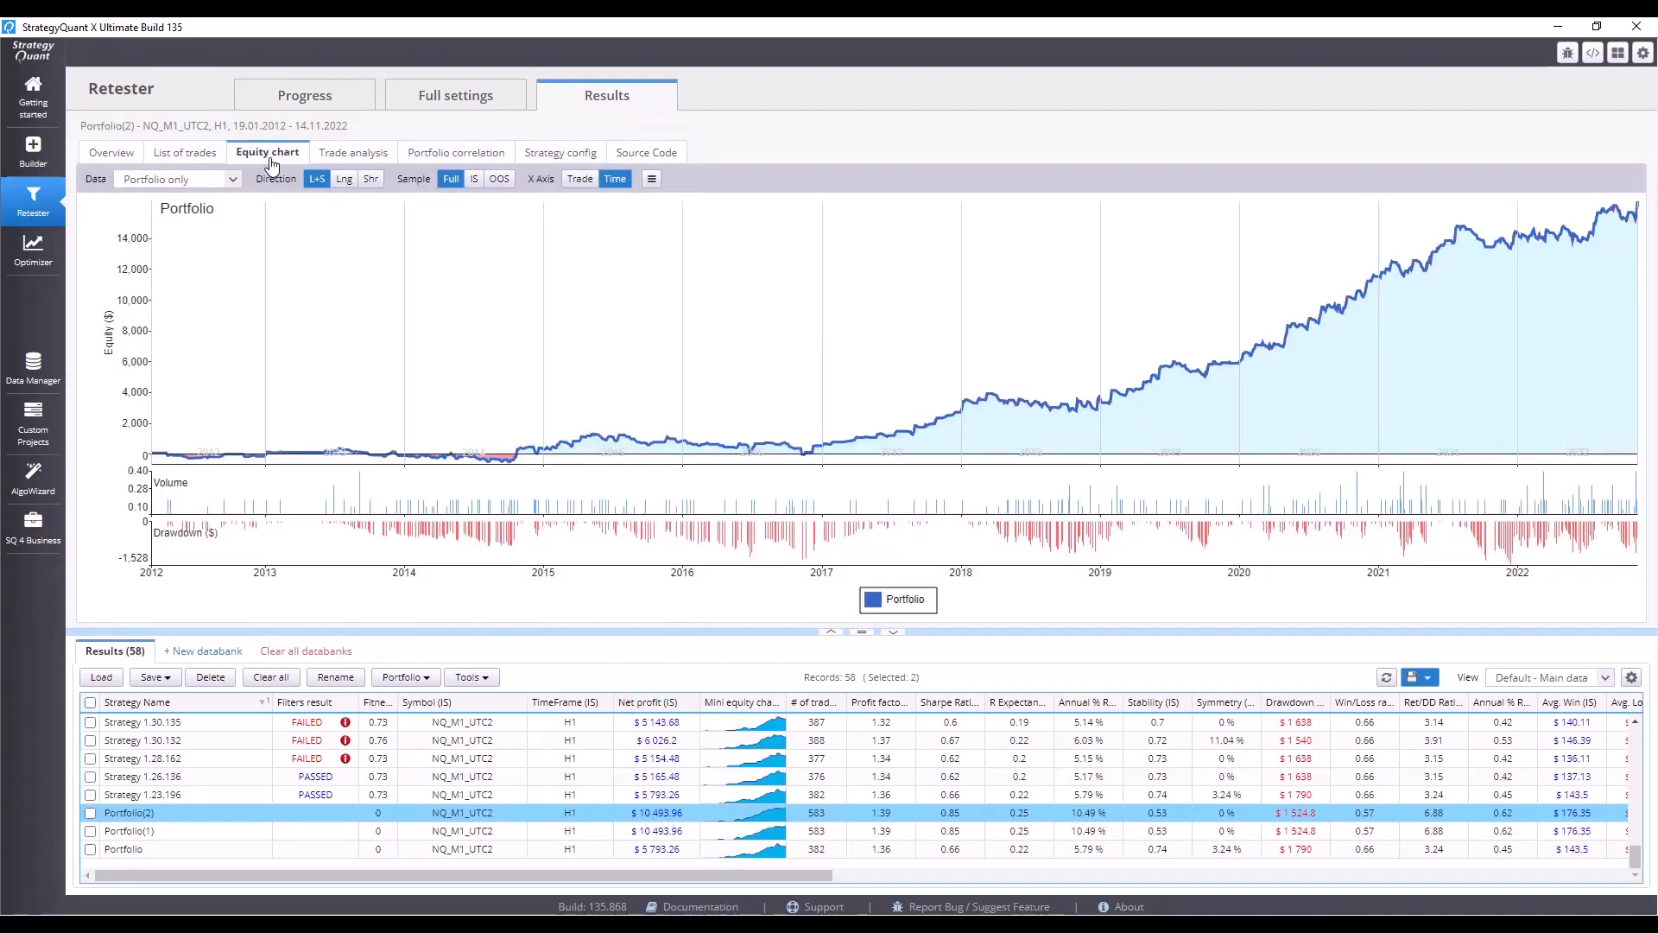
left_click(98, 157)
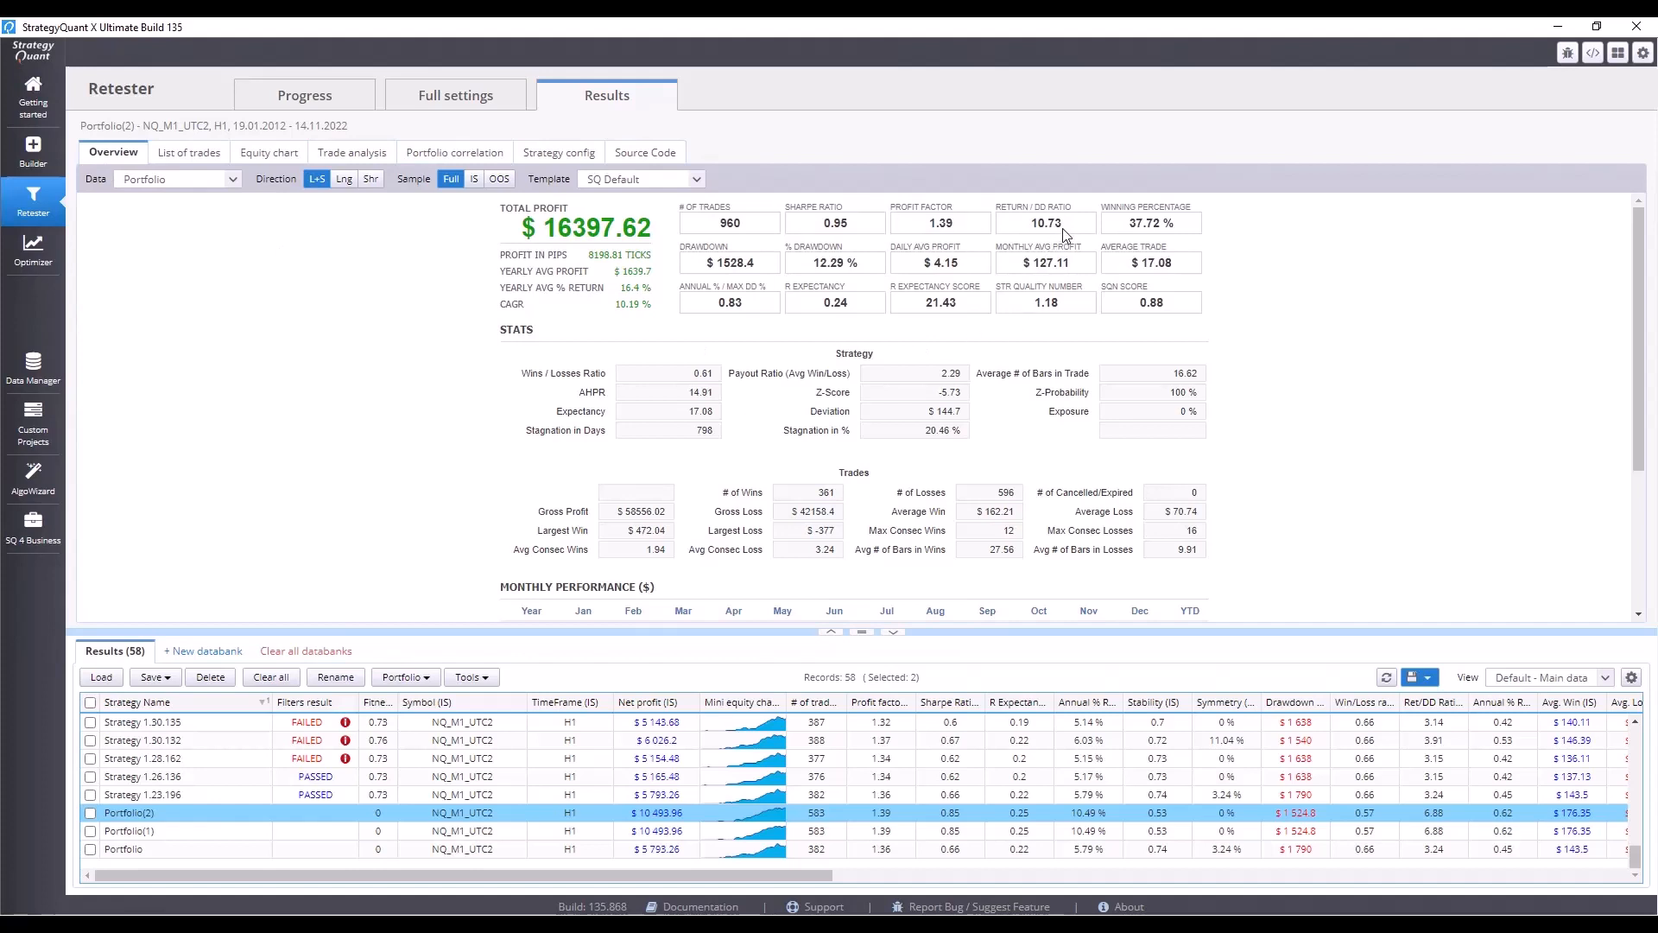
left_click_drag(1061, 223, 1029, 225)
scroll(1090, 449, "down", 3)
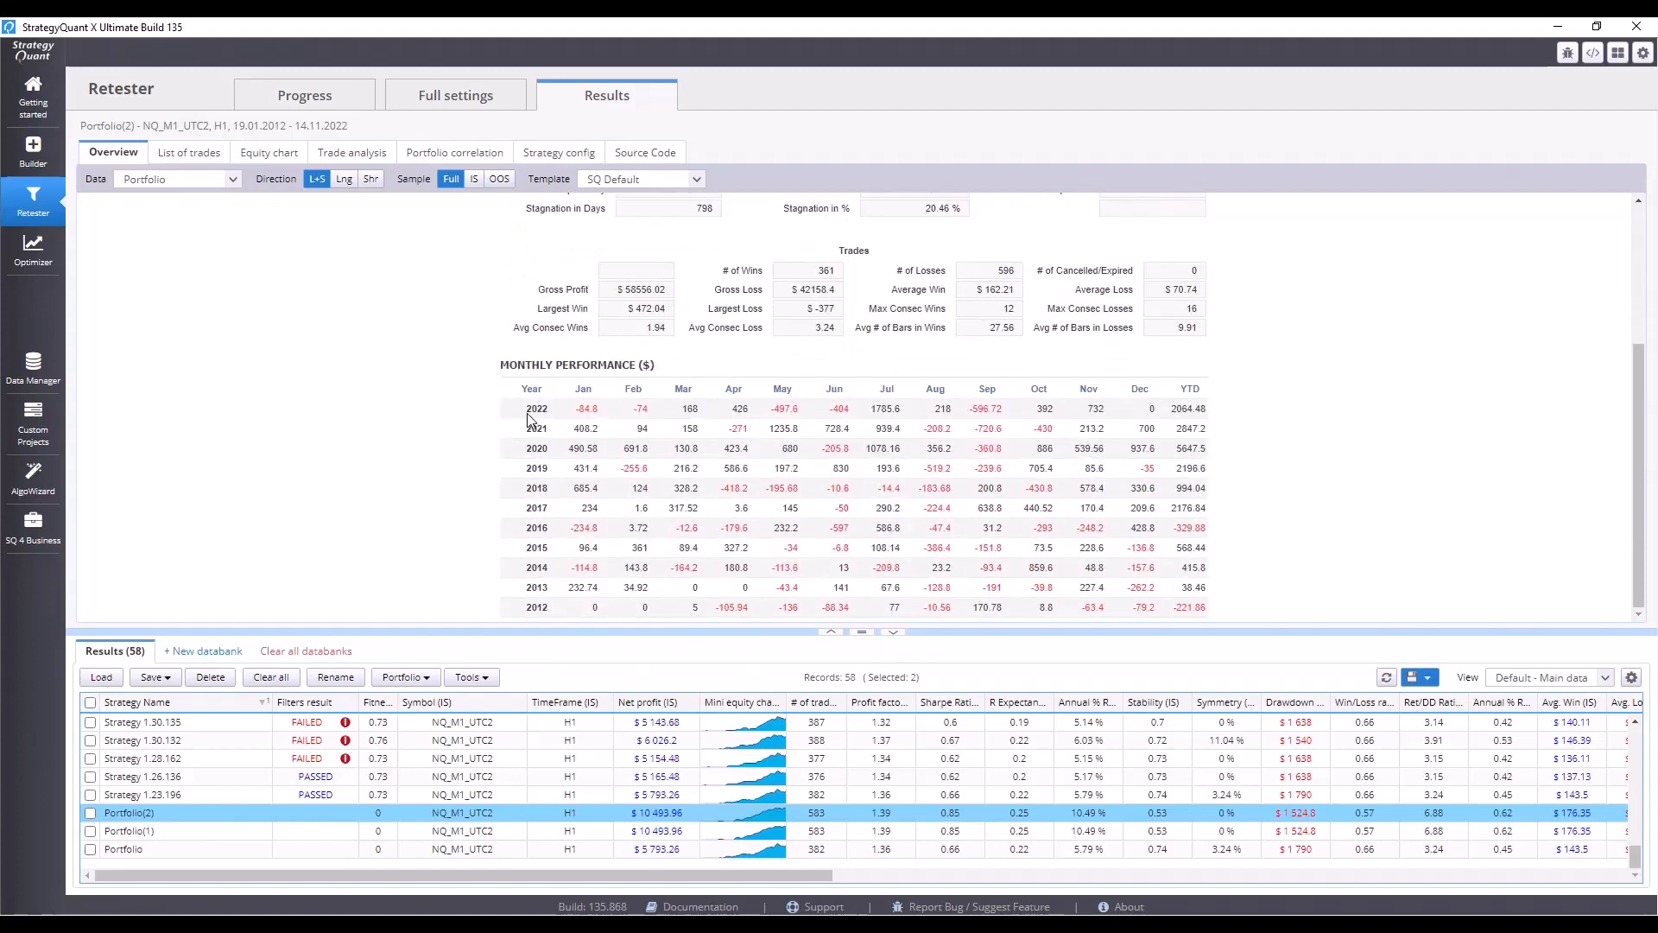
left_click_drag(526, 408, 1214, 408)
left_click(1190, 408)
double_click(1193, 410)
scroll(1185, 413, "up", 3)
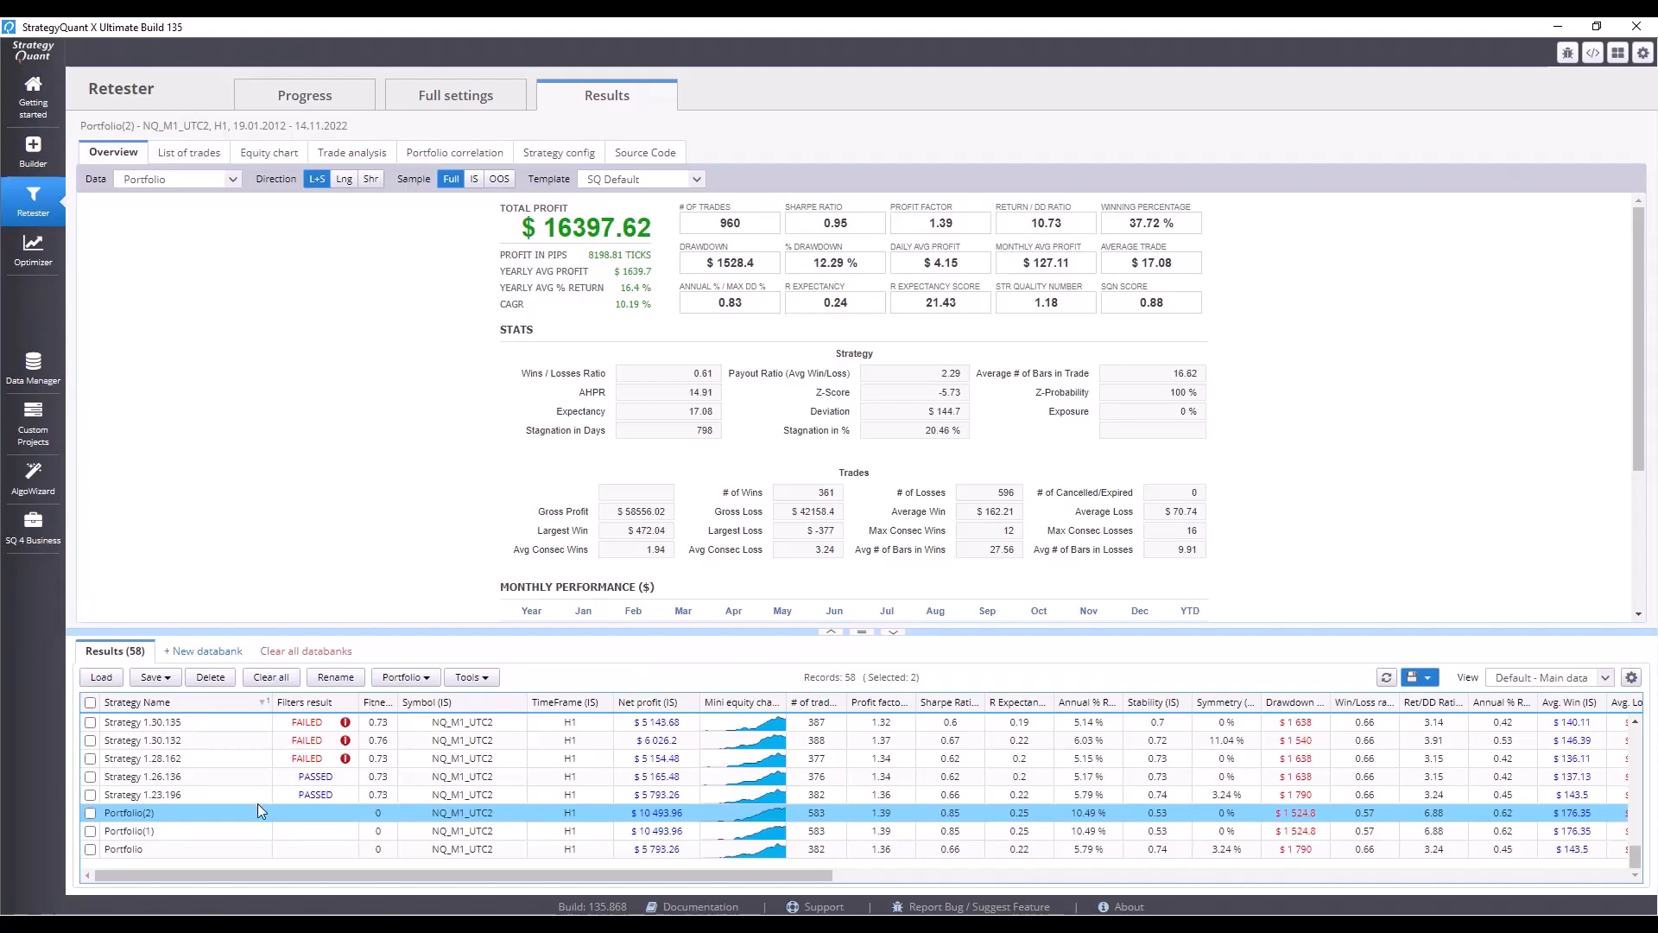
scroll(257, 803, "up", 3)
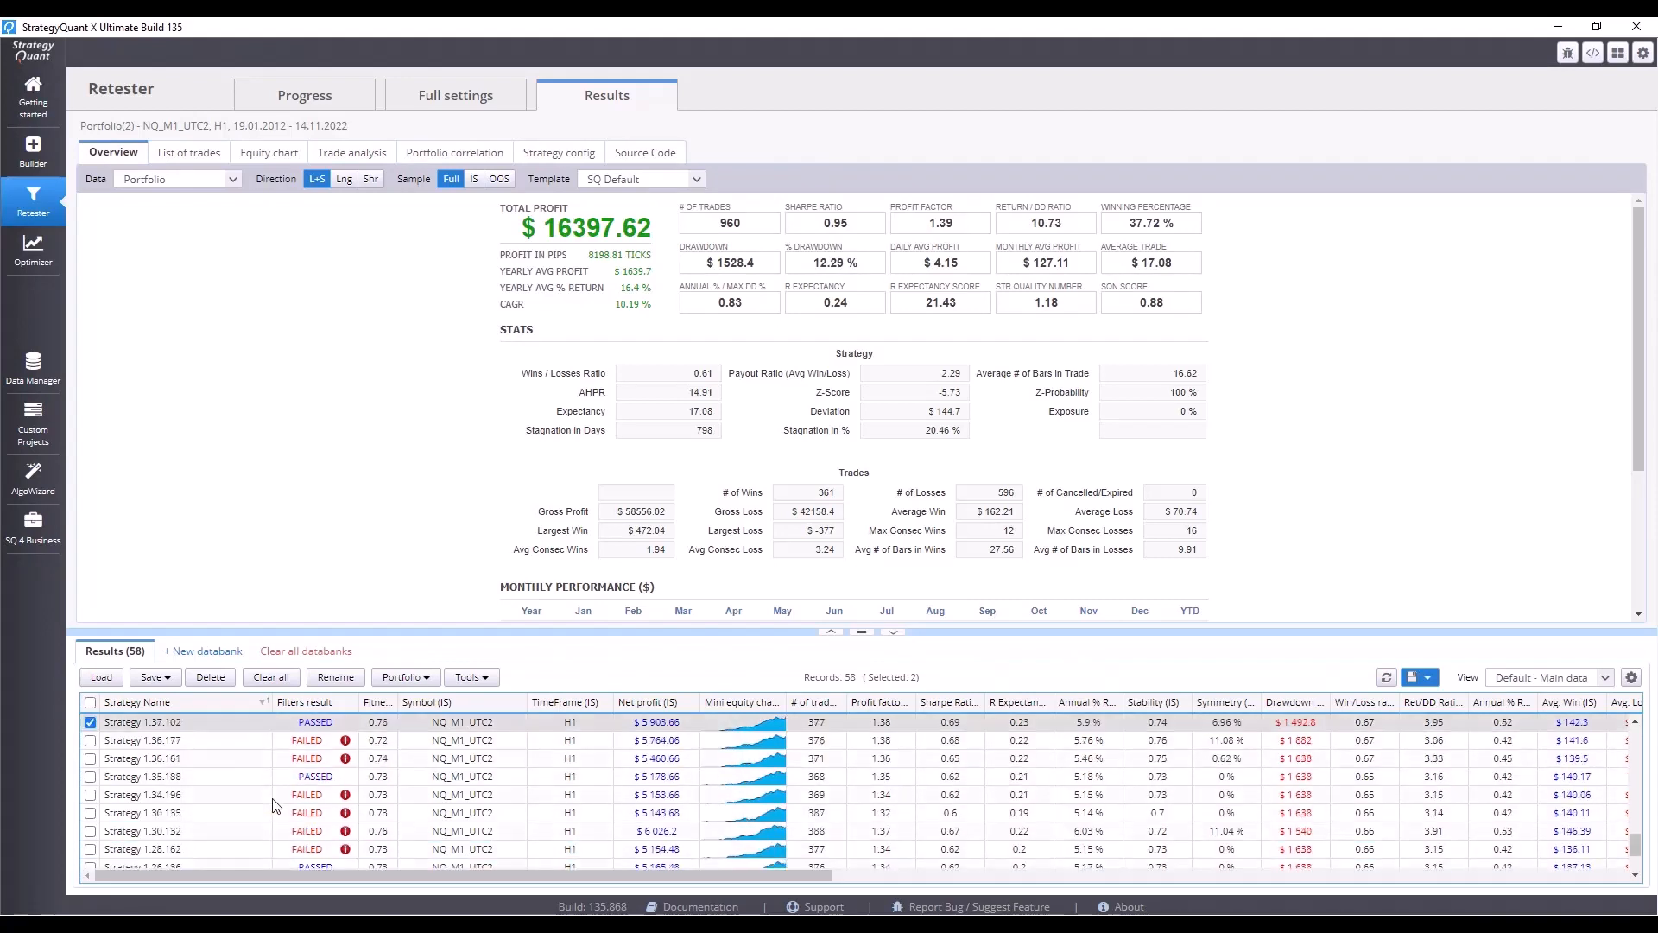
scroll(273, 805, "up", 3)
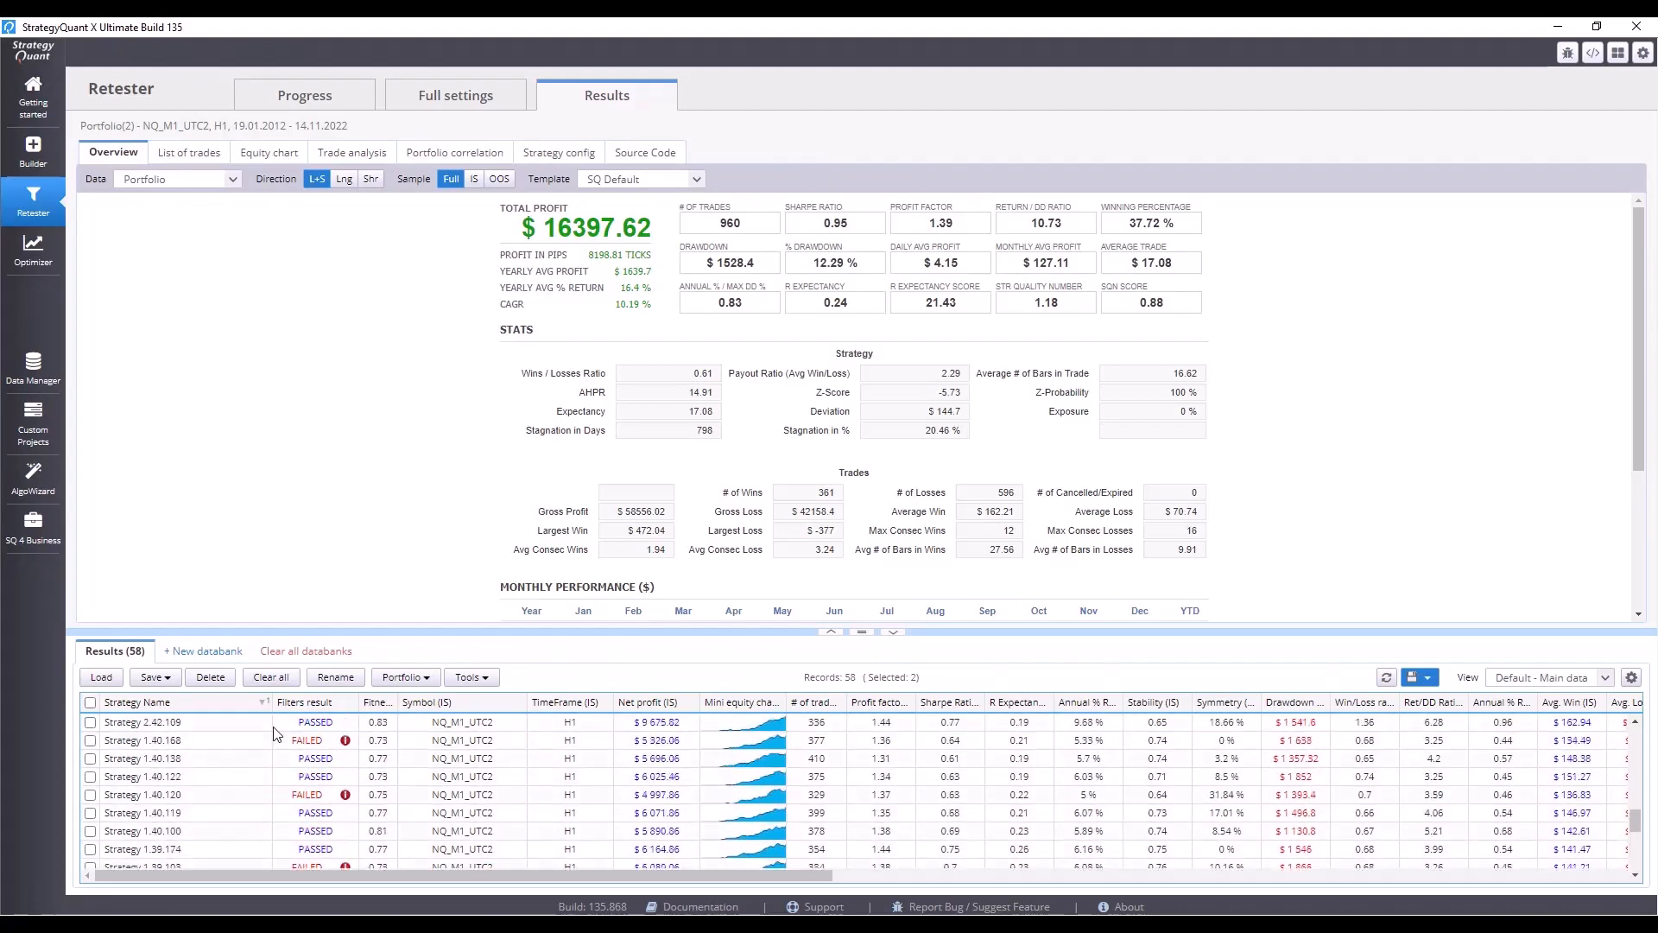
left_click(157, 679)
left_click(164, 702)
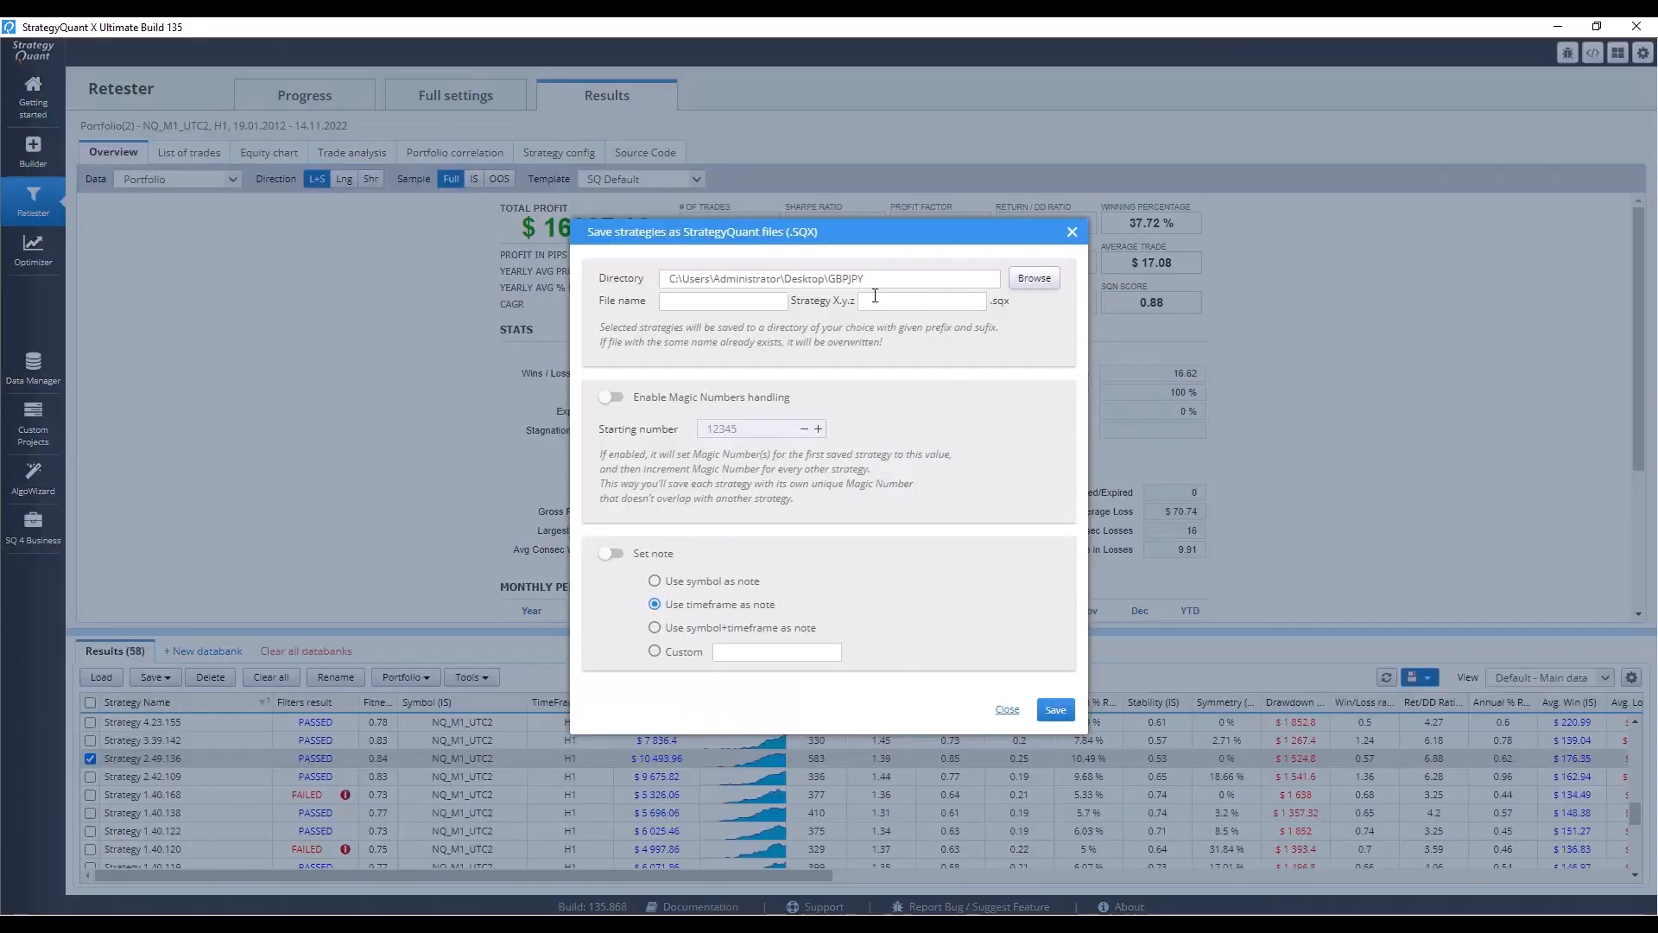
left_click(1072, 233)
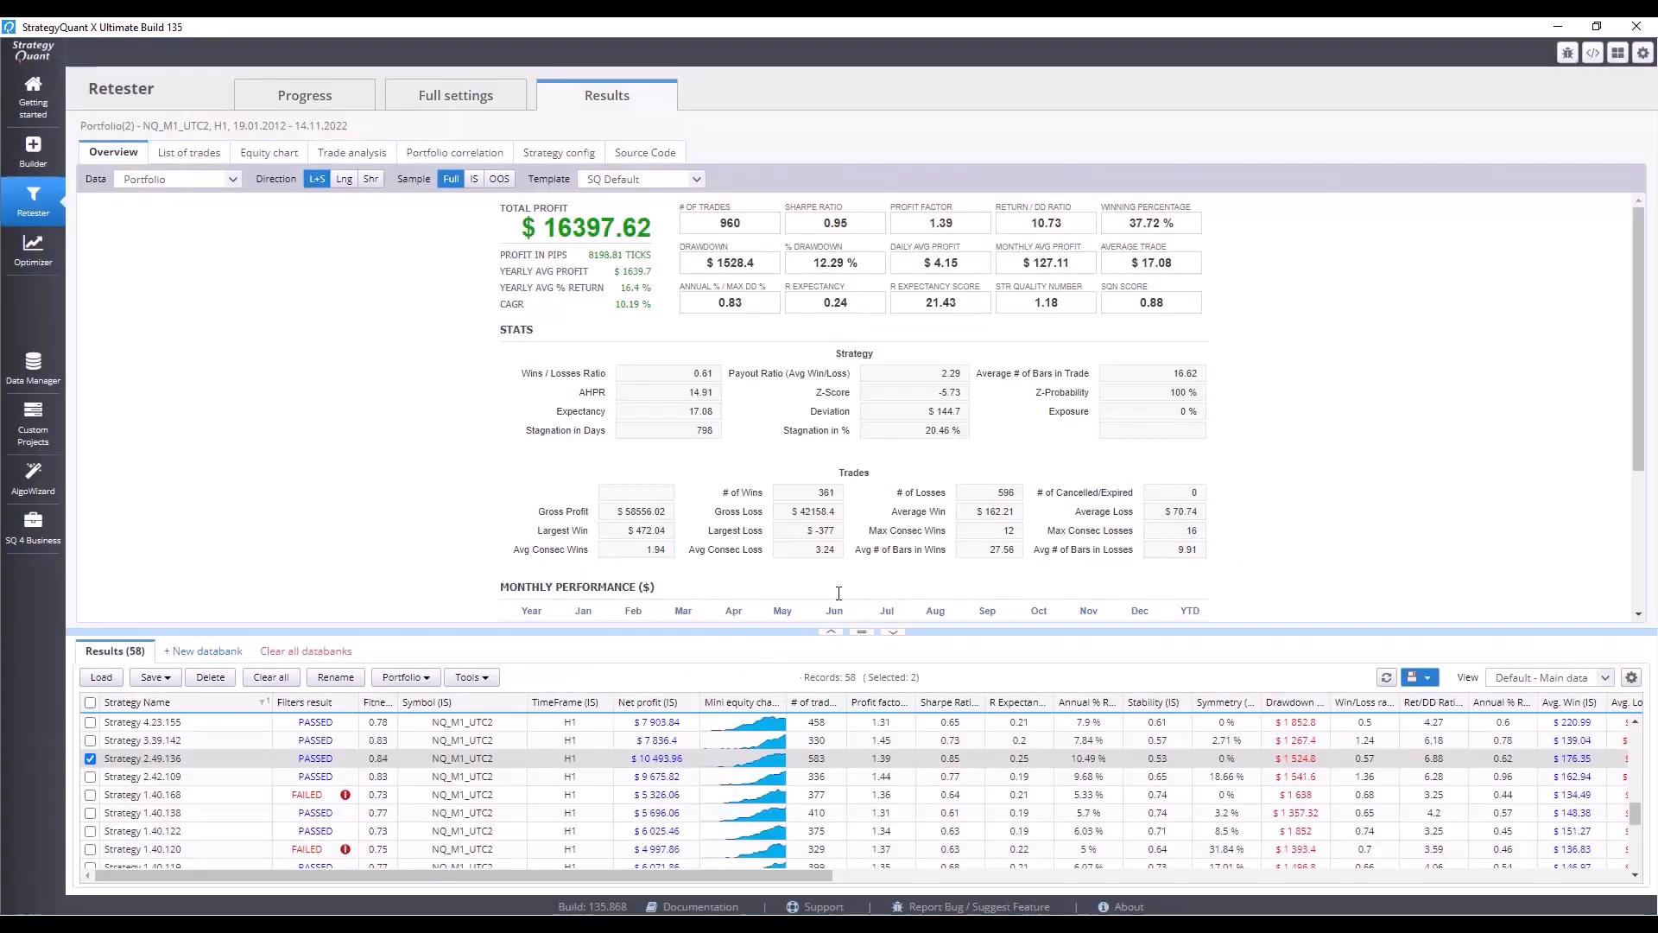
left_click(102, 677)
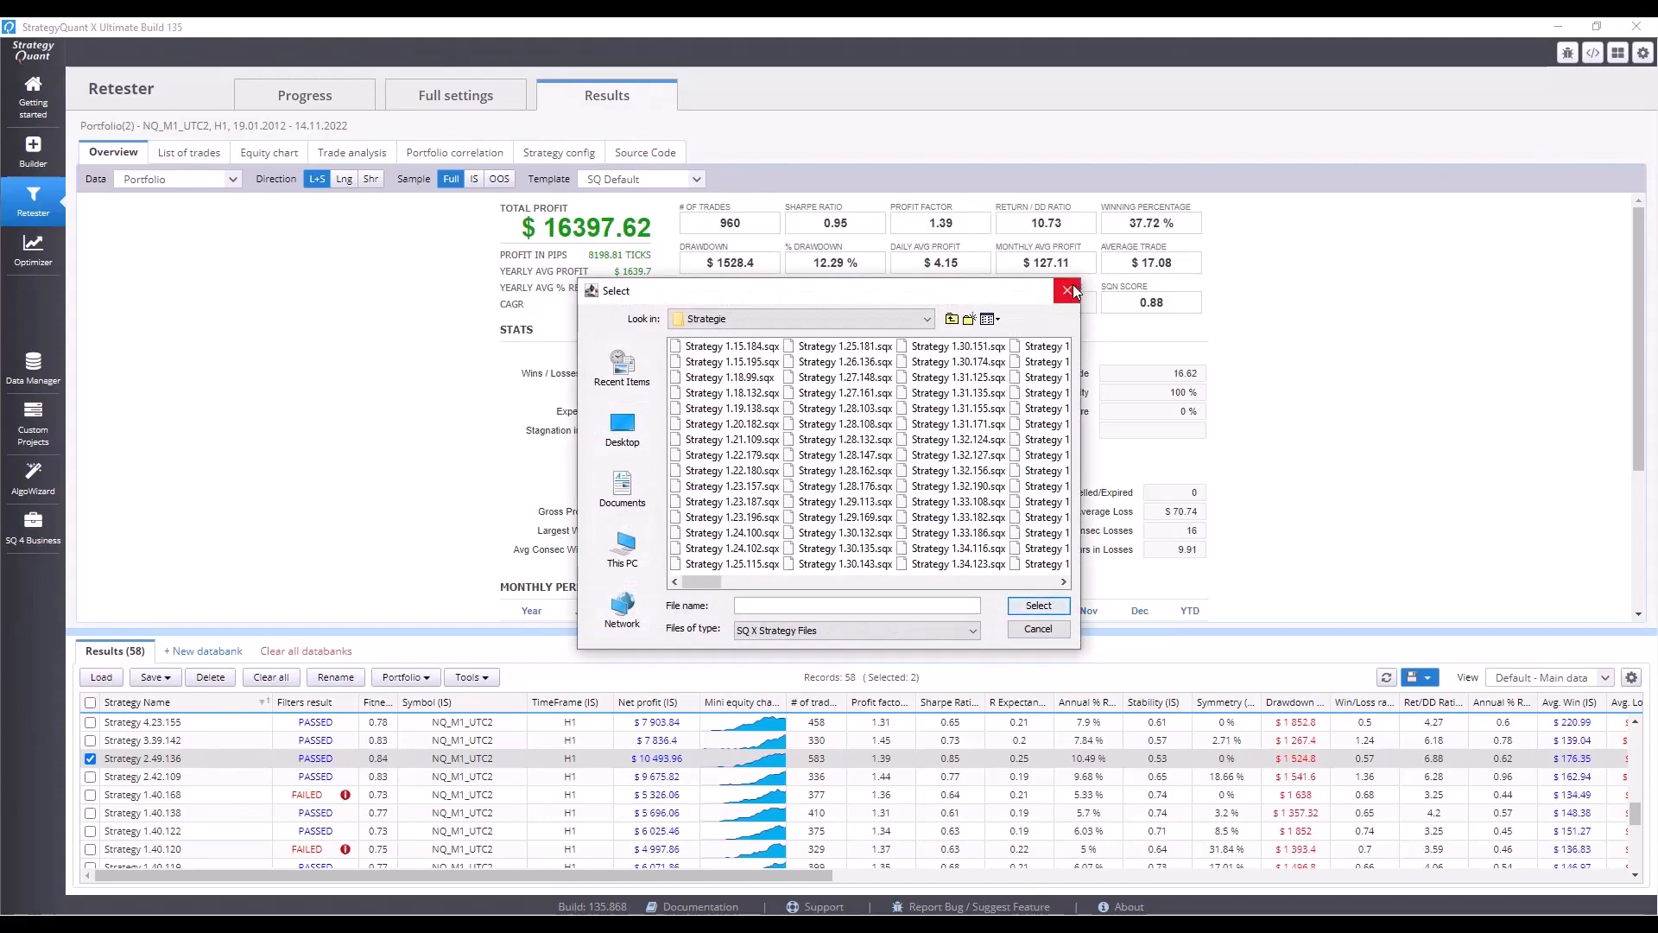
left_click(1075, 290)
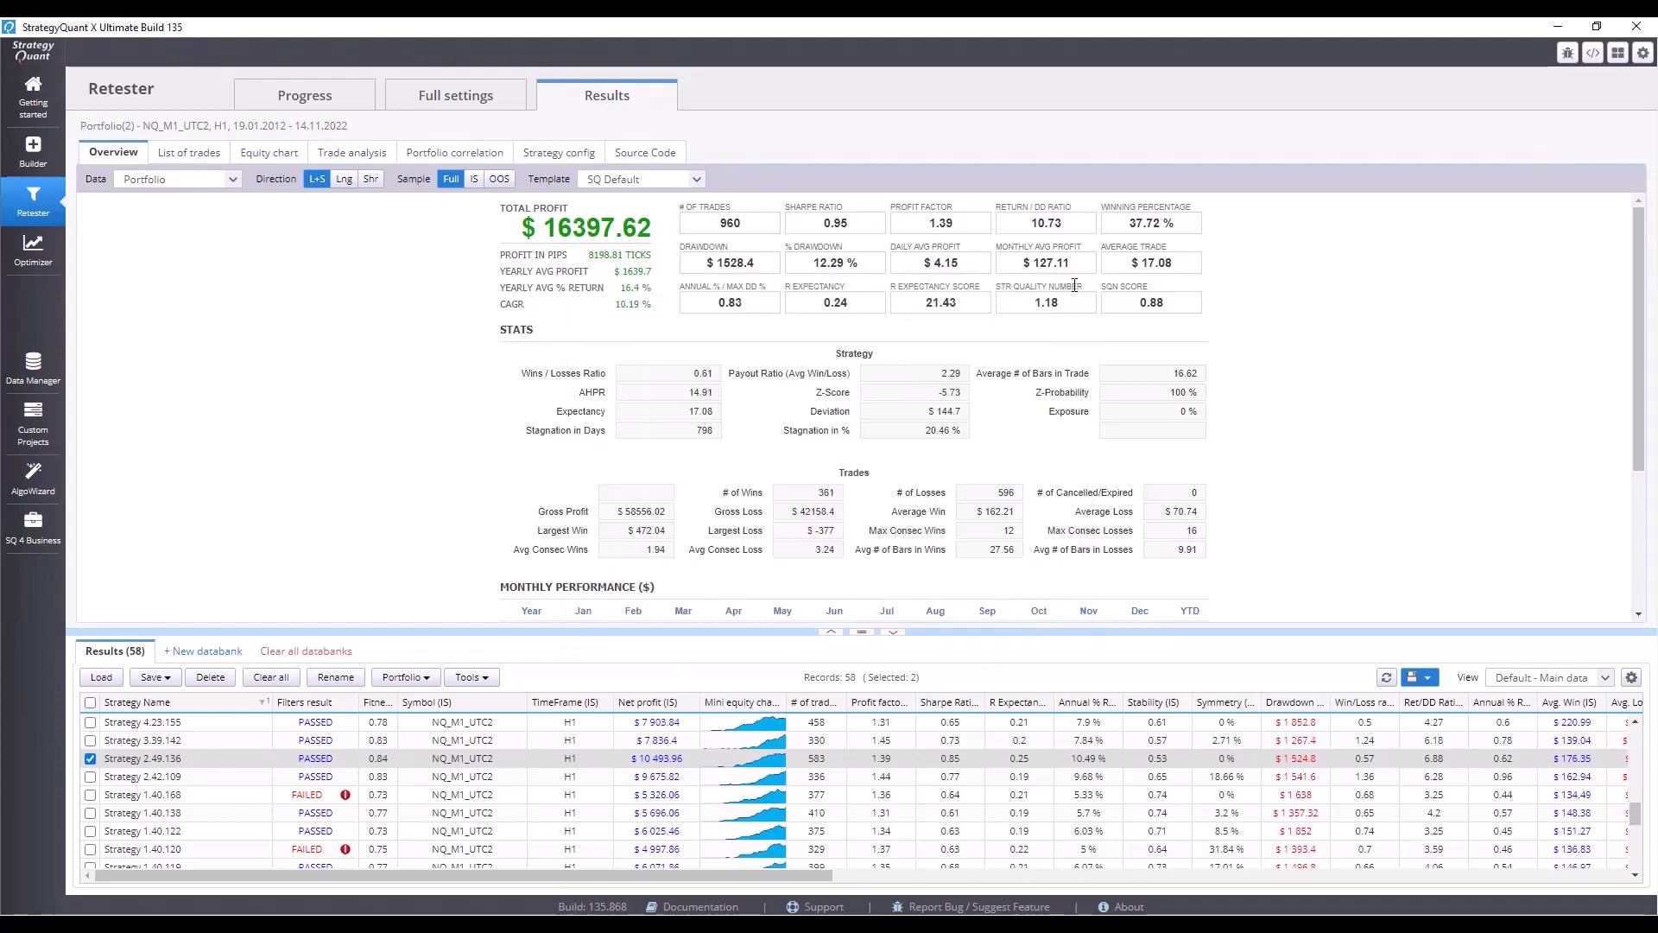